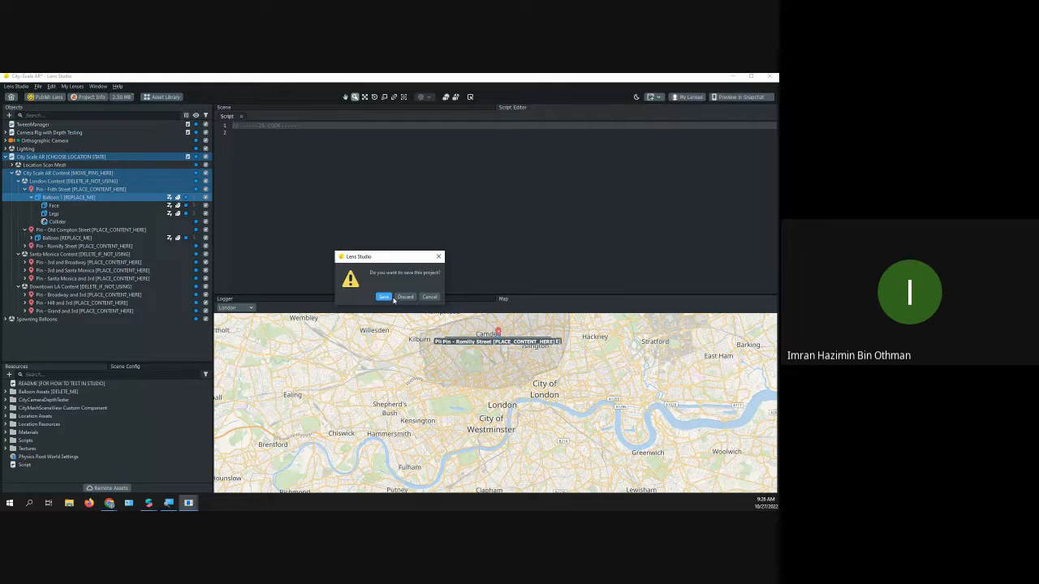
# Discard the unsaved changes to the City-Scale AR project and close it to the home screen
pyautogui.click(398, 298)
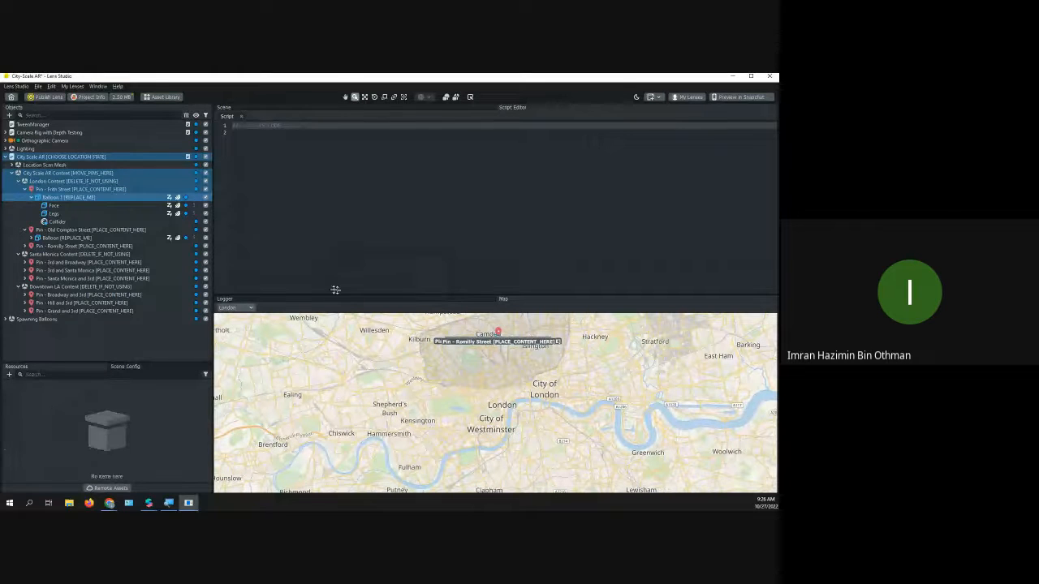
pyautogui.click(38, 86)
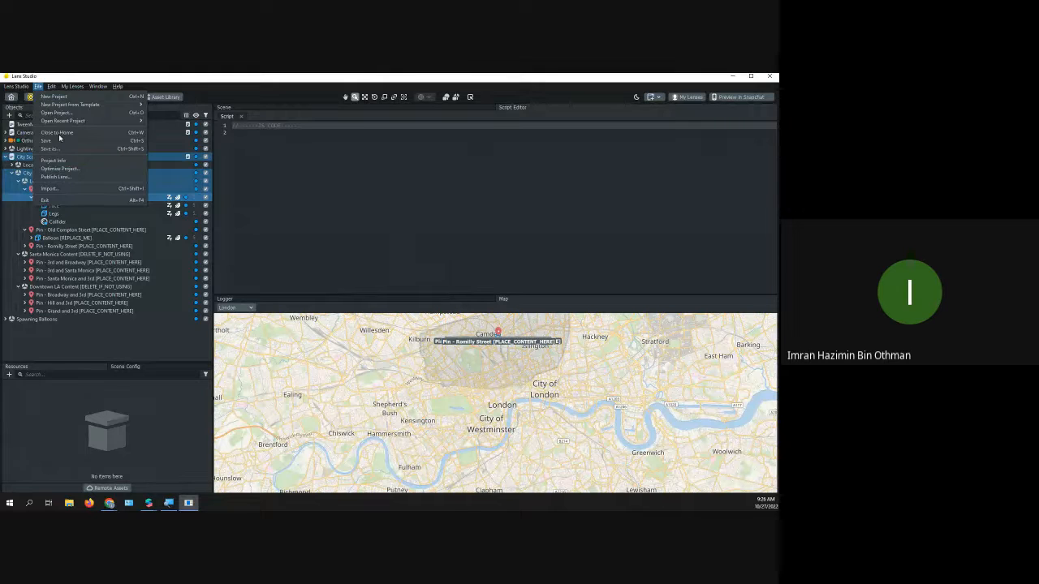
pyautogui.click(59, 132)
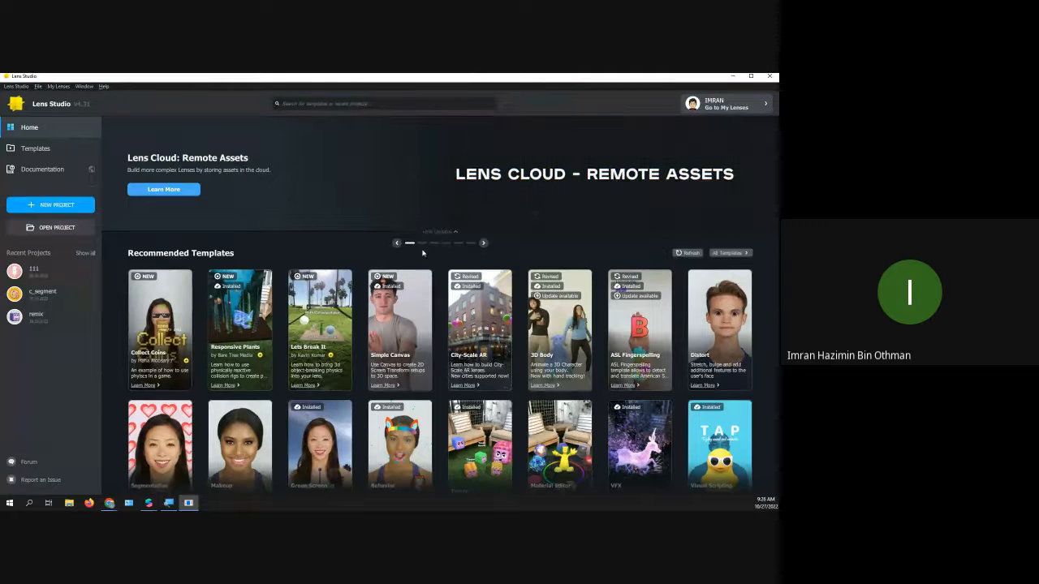
# Search the templates for "base" and start a project from the Baseball Cap template
pyautogui.scroll(-1, 439, 266)
pyautogui.scroll(-1, 439, 266)
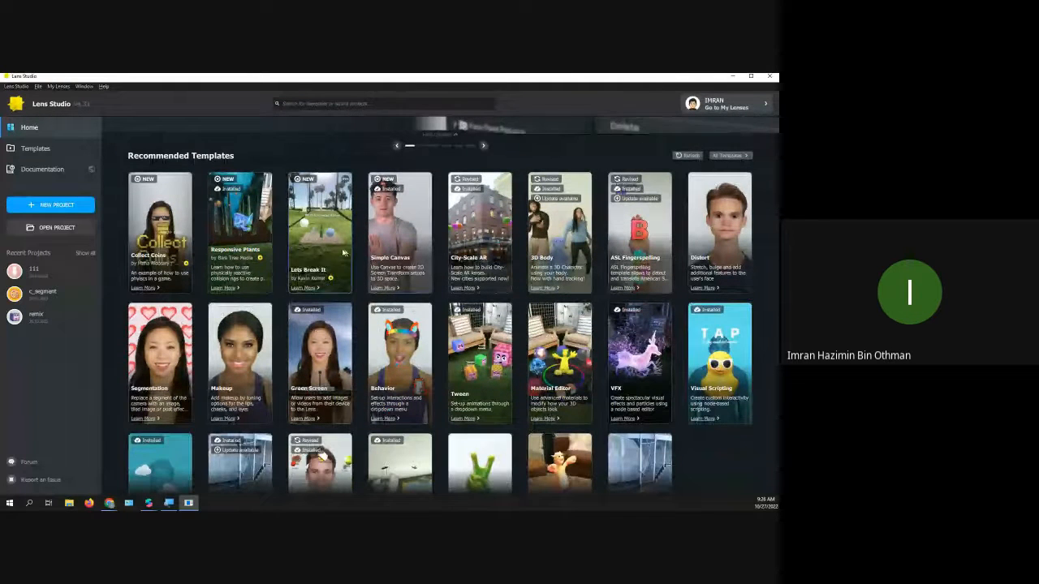
pyautogui.scroll(-1, 264, 284)
pyautogui.scroll(3, 268, 243)
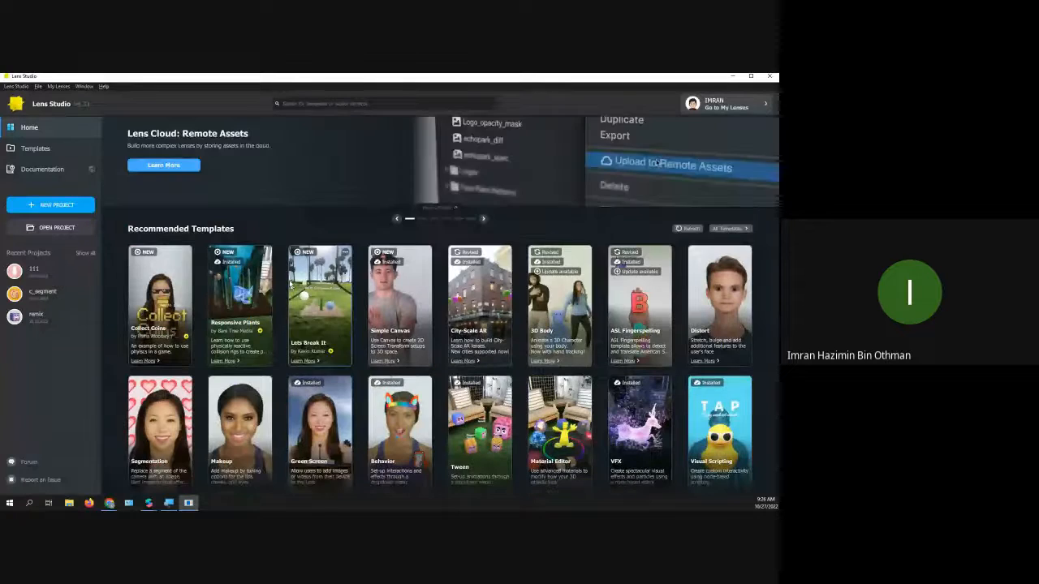
pyautogui.click(315, 103)
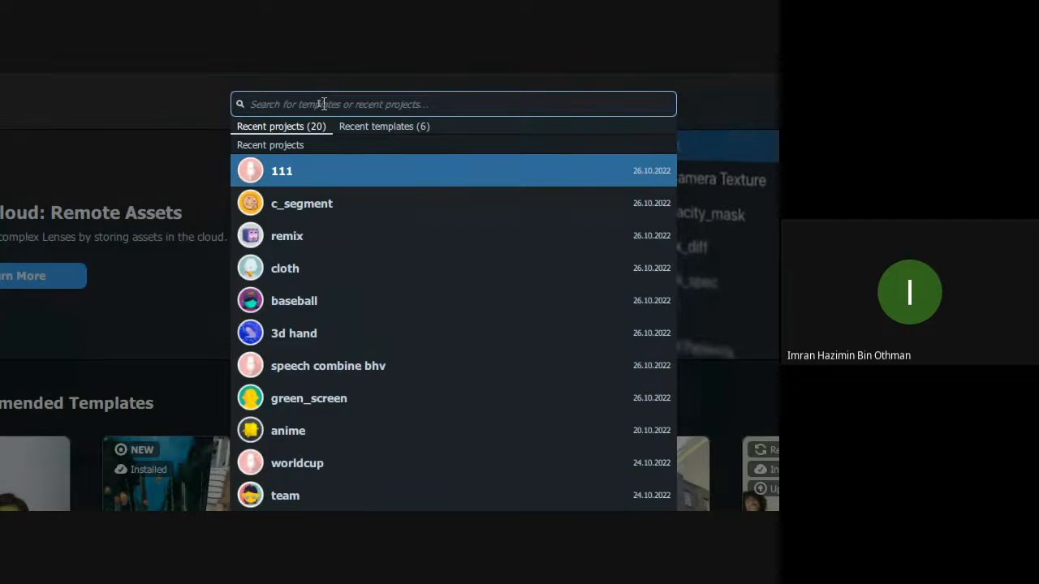
pyautogui.write('base')
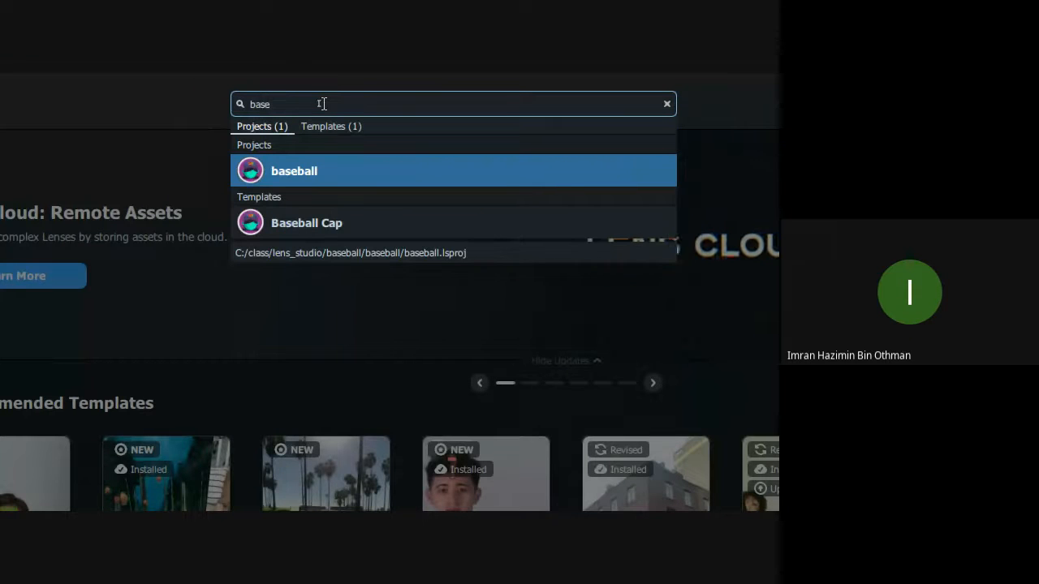
pyautogui.moveTo(304, 220)
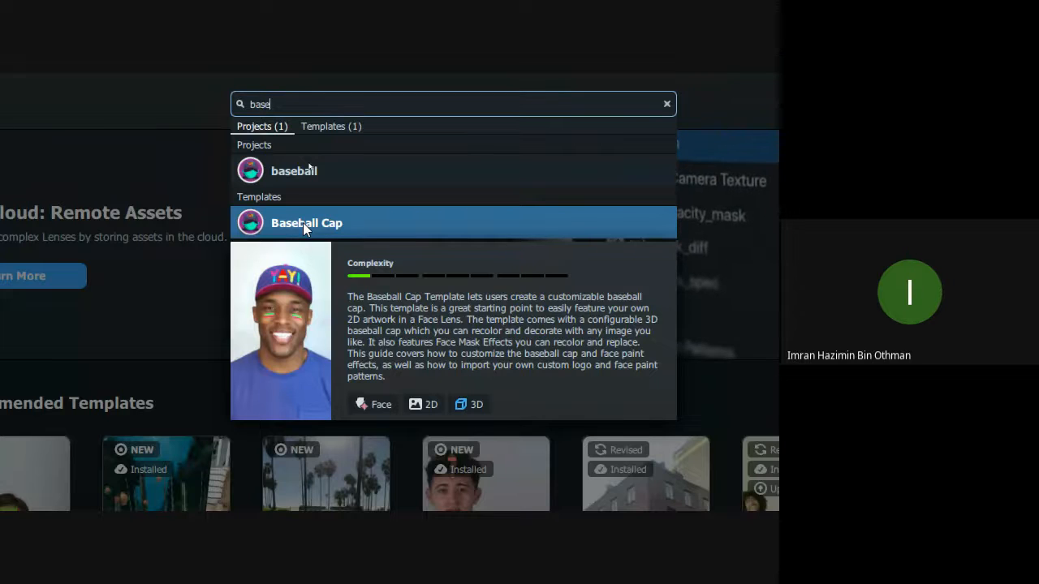
pyautogui.click(303, 223)
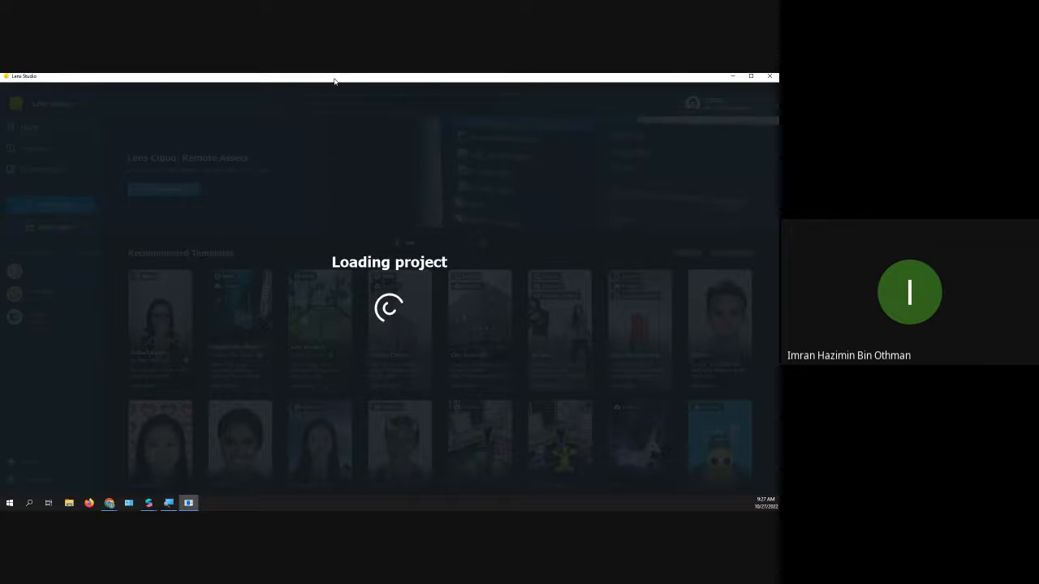
pyautogui.moveTo(333, 80); pyautogui.dragTo(410, 117)
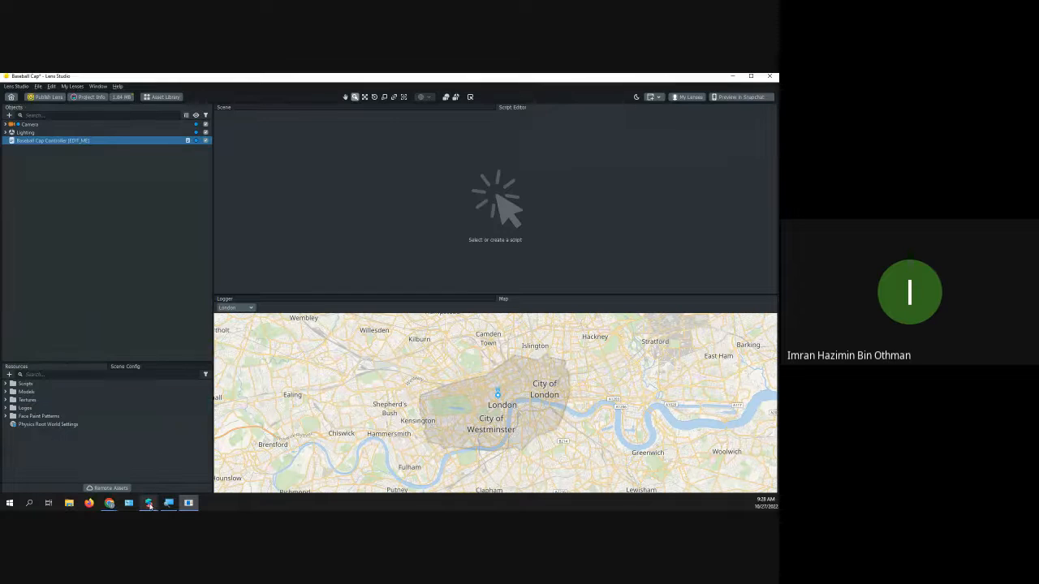
pyautogui.moveTo(149, 505)
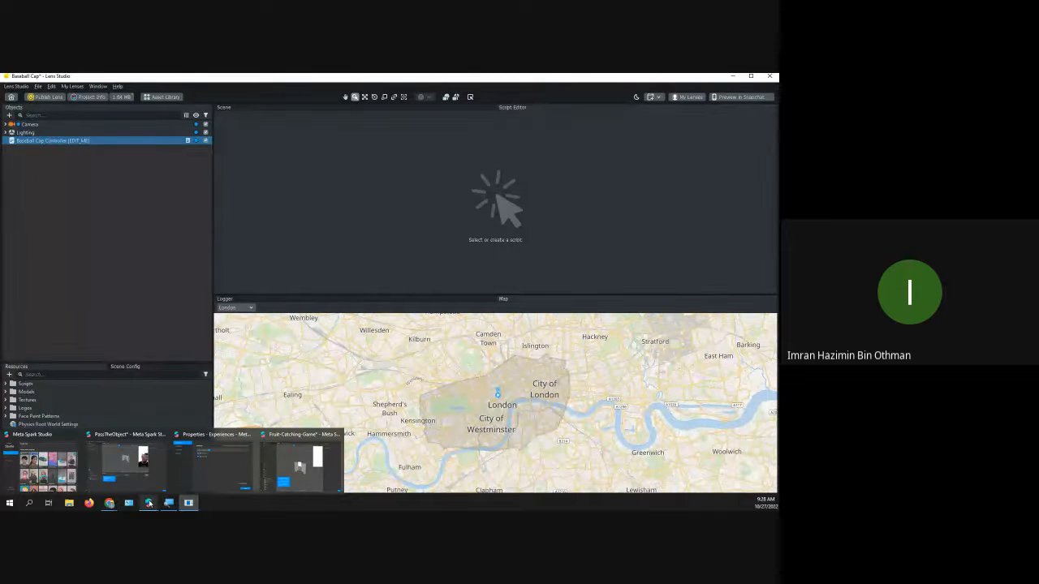
pyautogui.click(82, 242)
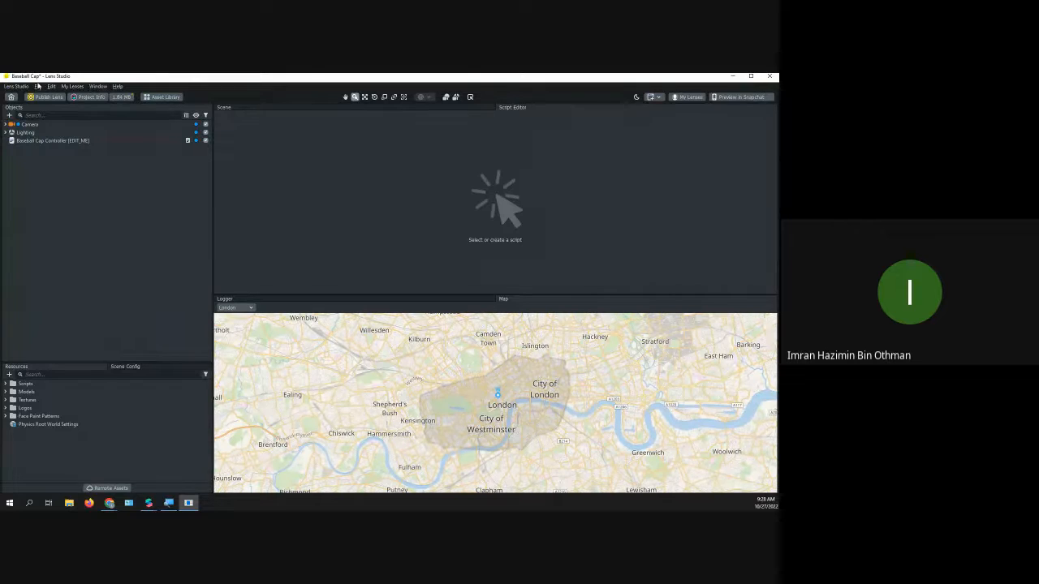
# Open the Preview panel for the baseball cap lens
pyautogui.click(96, 87)
pyautogui.moveTo(114, 97)
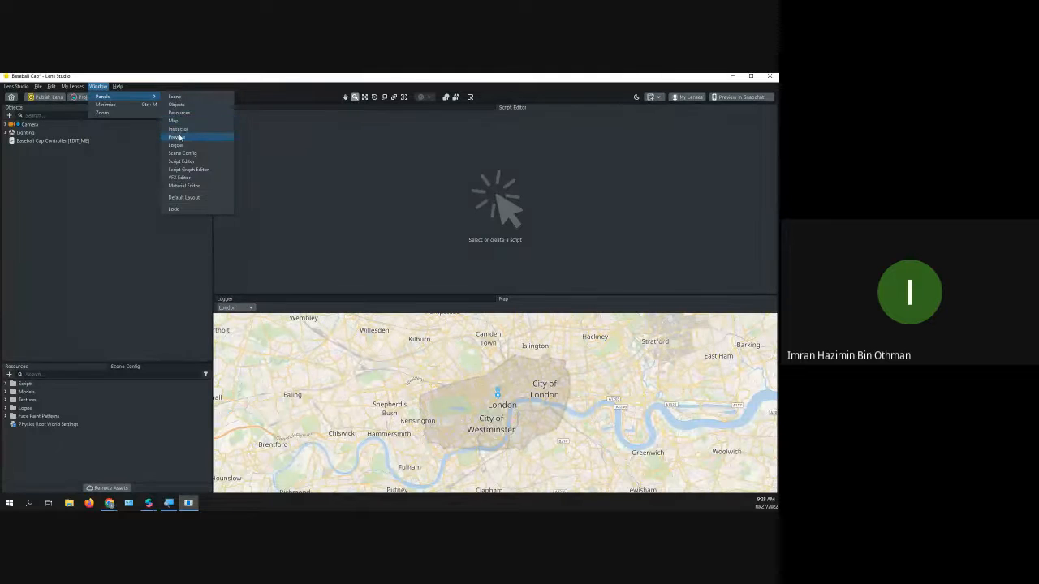
pyautogui.click(178, 137)
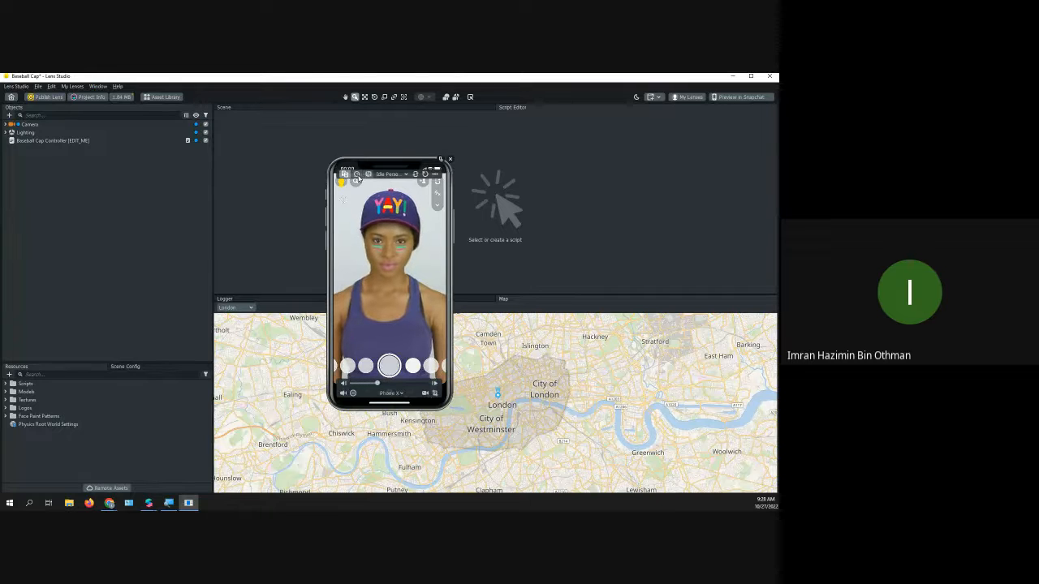
# Switch the lens preview to the live webcam feed and move the floating phone preview closer to the object list
pyautogui.click(381, 176)
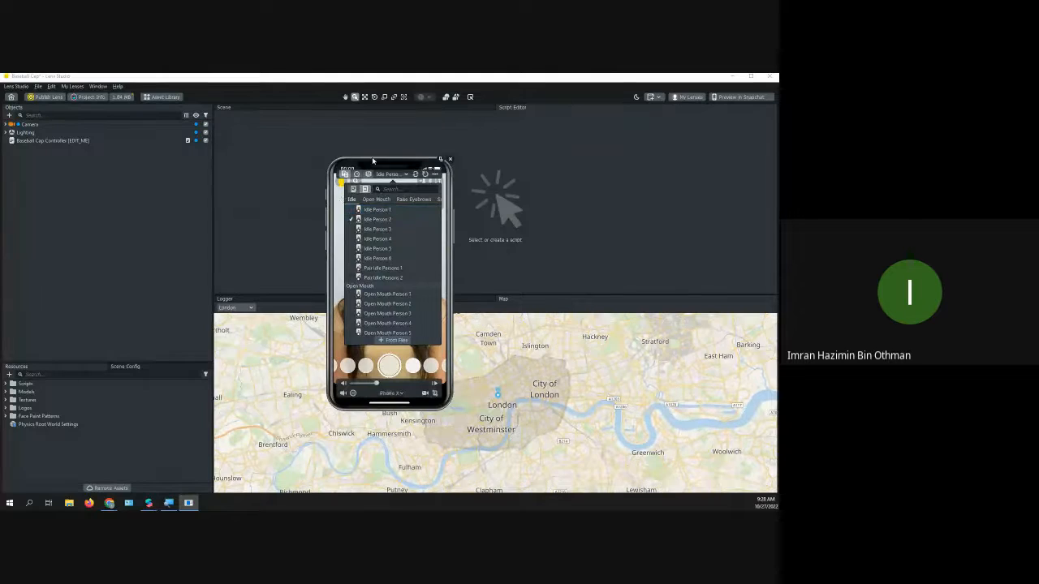
pyautogui.click(273, 164)
pyautogui.click(40, 141)
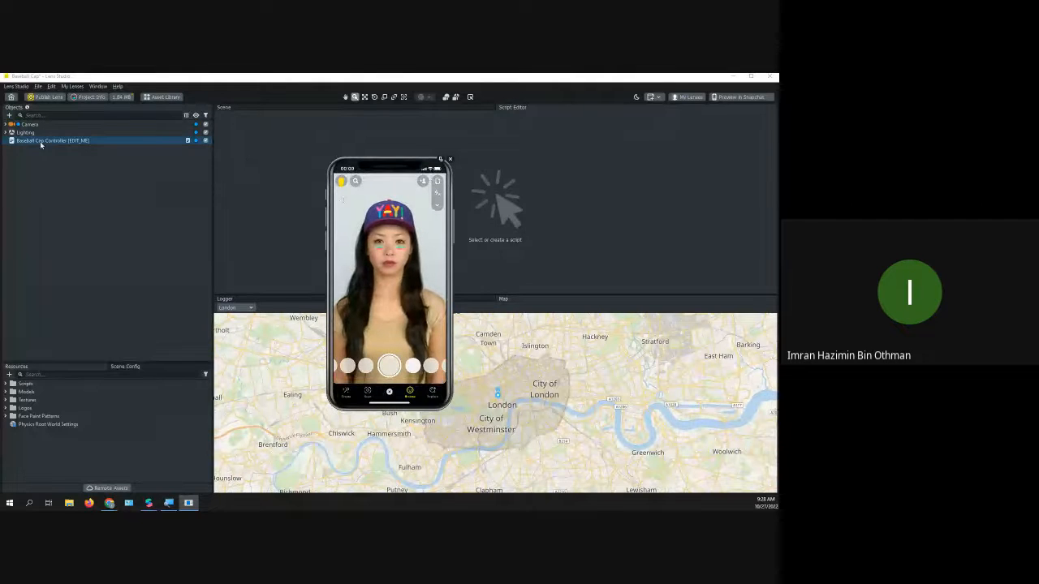
pyautogui.moveTo(358, 179)
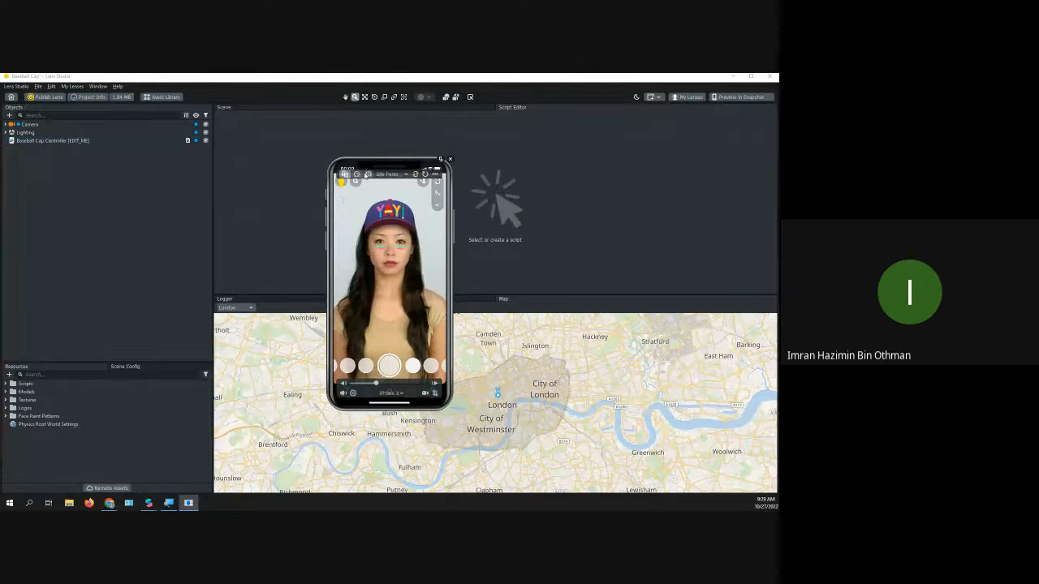
pyautogui.click(357, 178)
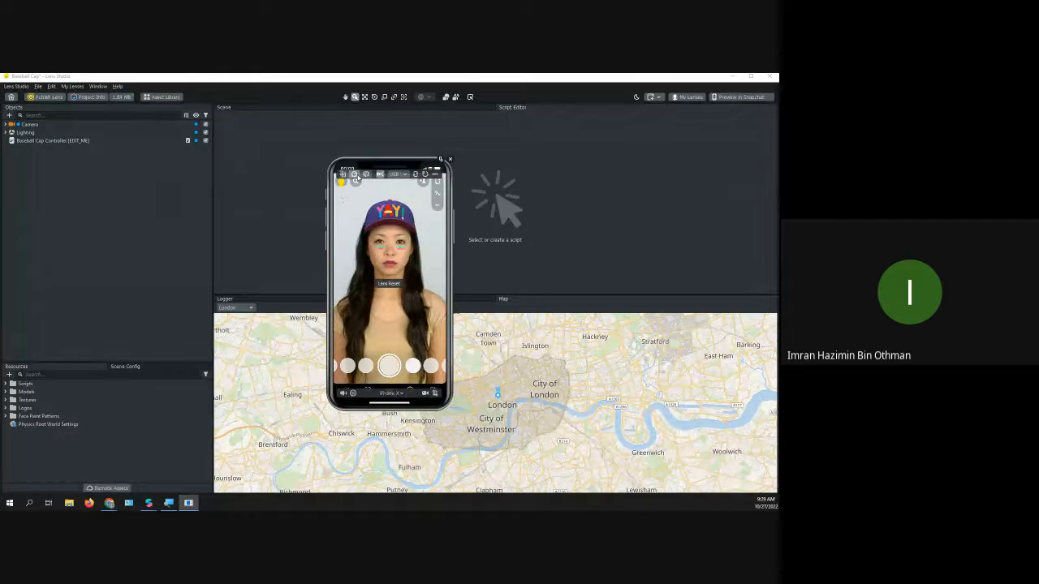
pyautogui.moveTo(388, 165); pyautogui.dragTo(300, 151)
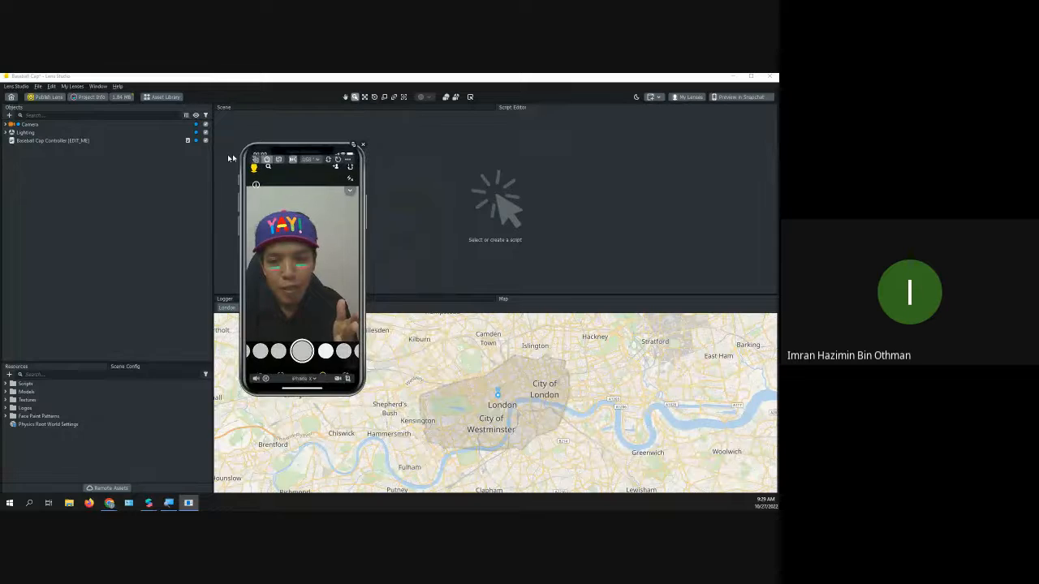
# Open the Inspector for the Baseball Cap Controller, place it beside the phone preview and make it taller to include the face paint settings
pyautogui.click(78, 142)
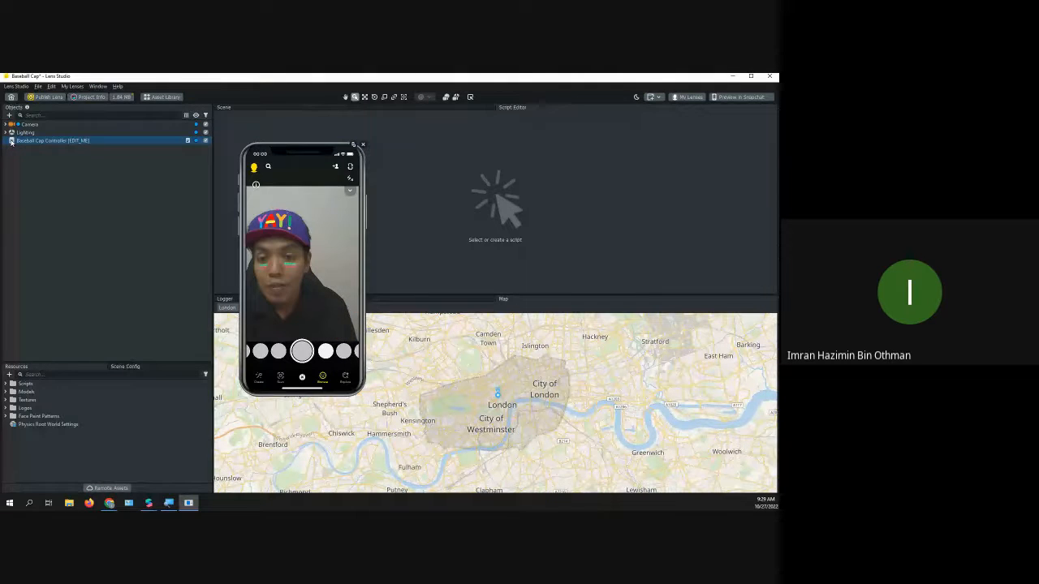
pyautogui.click(99, 86)
pyautogui.moveTo(104, 98)
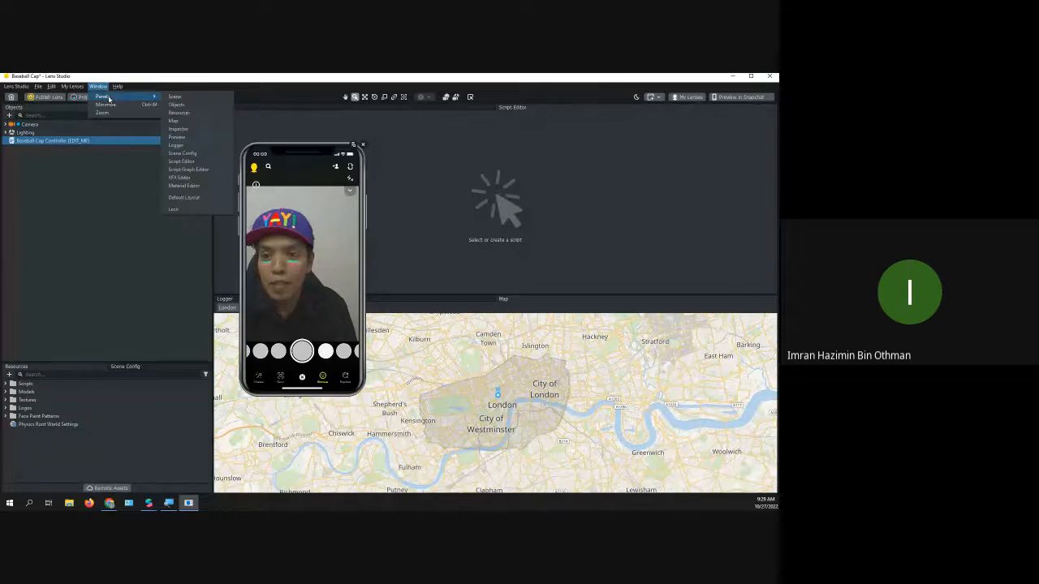
pyautogui.click(190, 132)
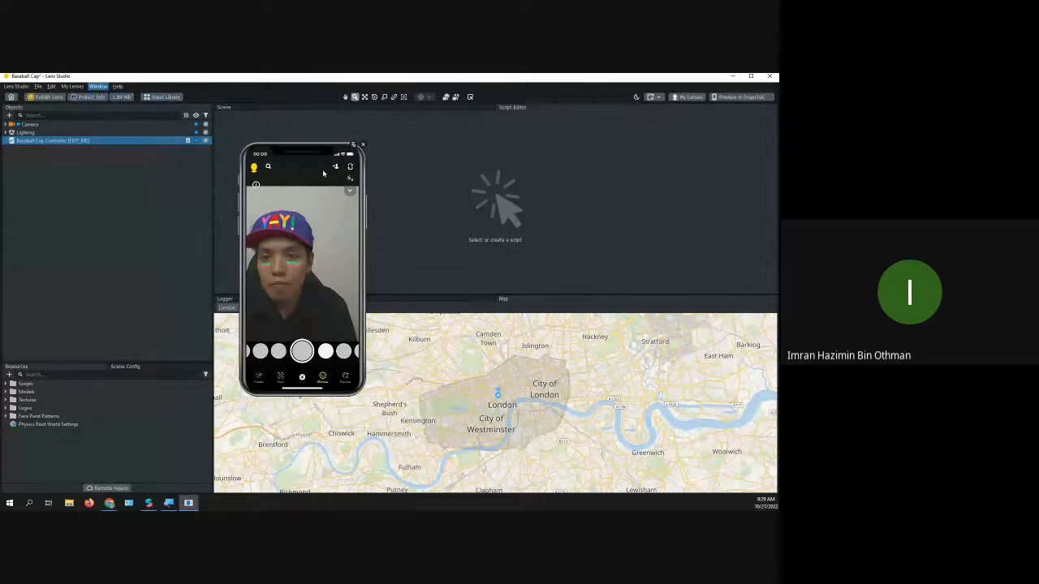
pyautogui.moveTo(388, 192); pyautogui.dragTo(461, 149)
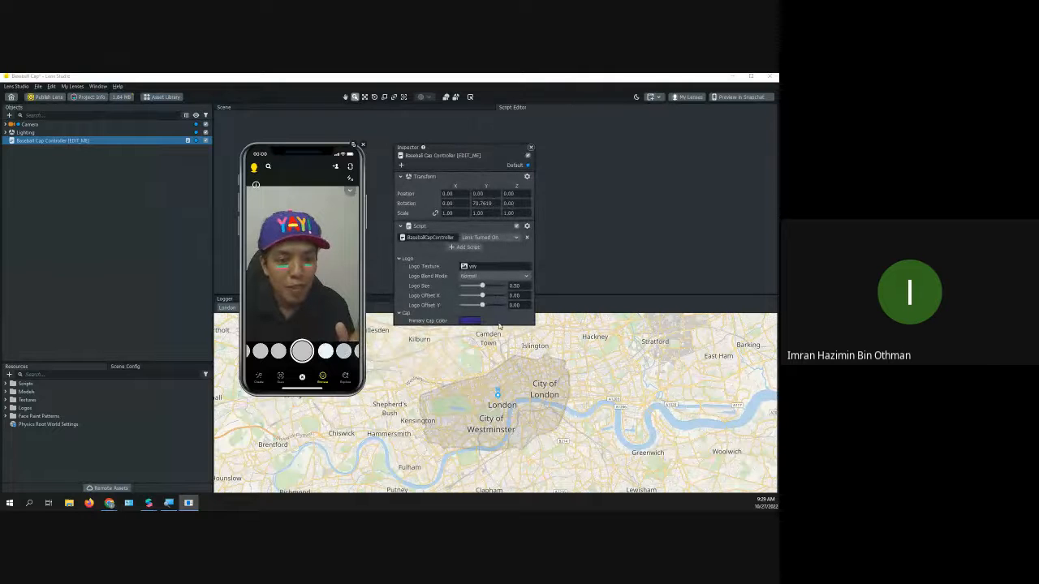
pyautogui.moveTo(497, 324); pyautogui.dragTo(497, 415)
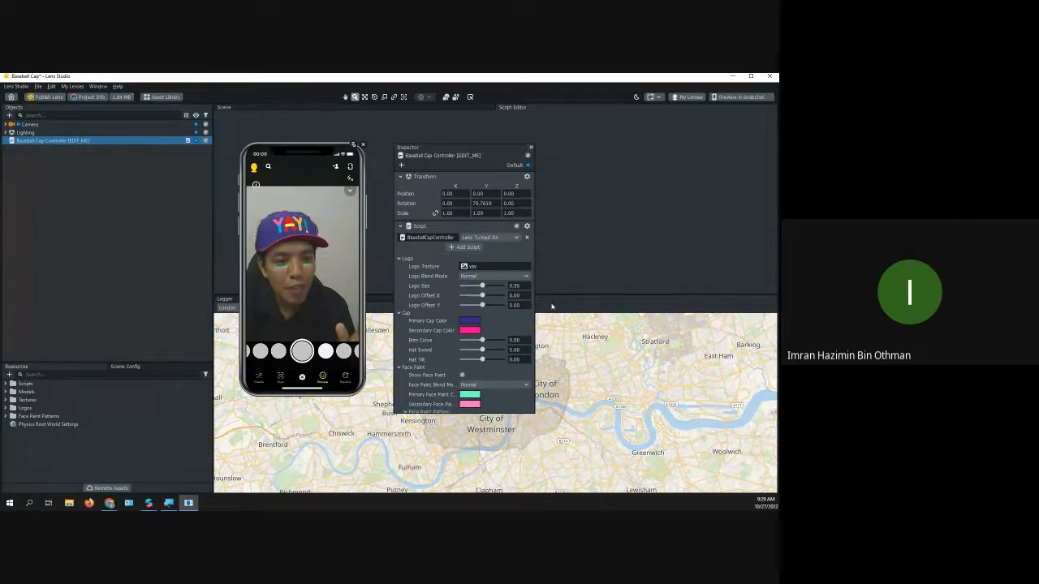
# Undock the Map panel and close it
pyautogui.moveTo(550, 299); pyautogui.dragTo(187, 325)
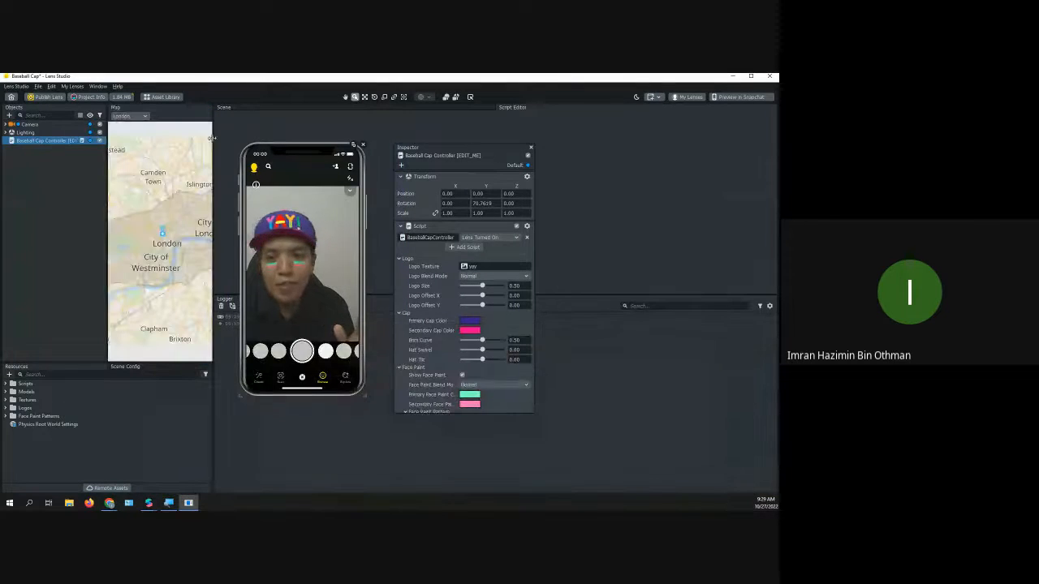
pyautogui.moveTo(163, 108); pyautogui.dragTo(168, 139)
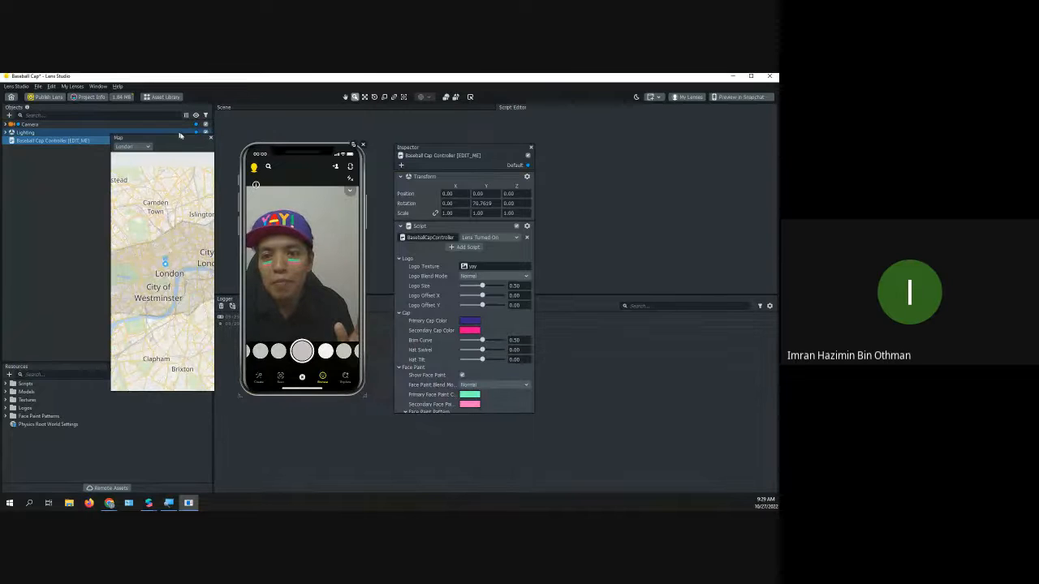
pyautogui.click(211, 137)
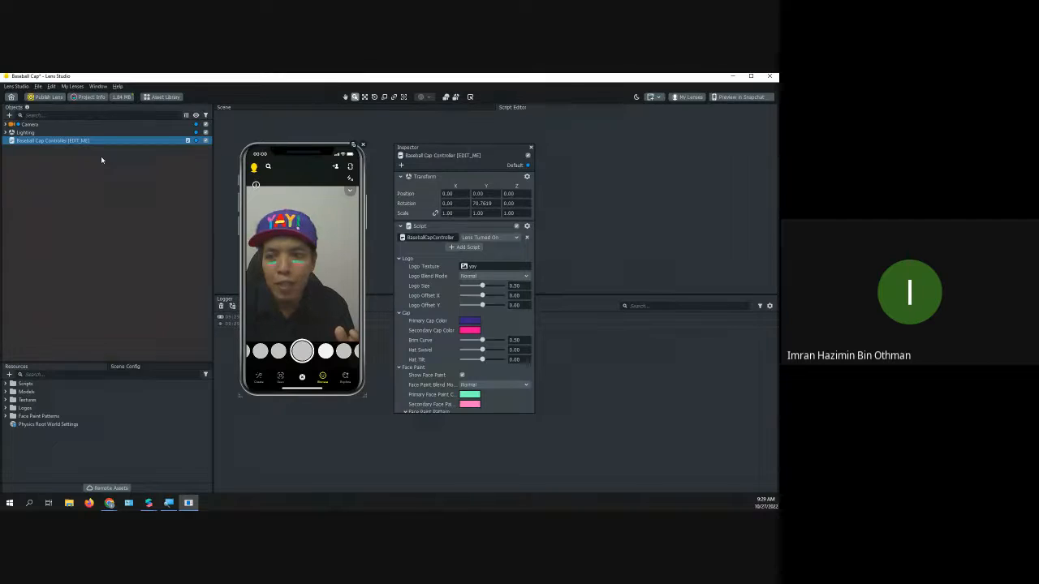
# Extend the Inspector's height so that all of the Baseball Cap Controller's settings fit
pyautogui.click(38, 142)
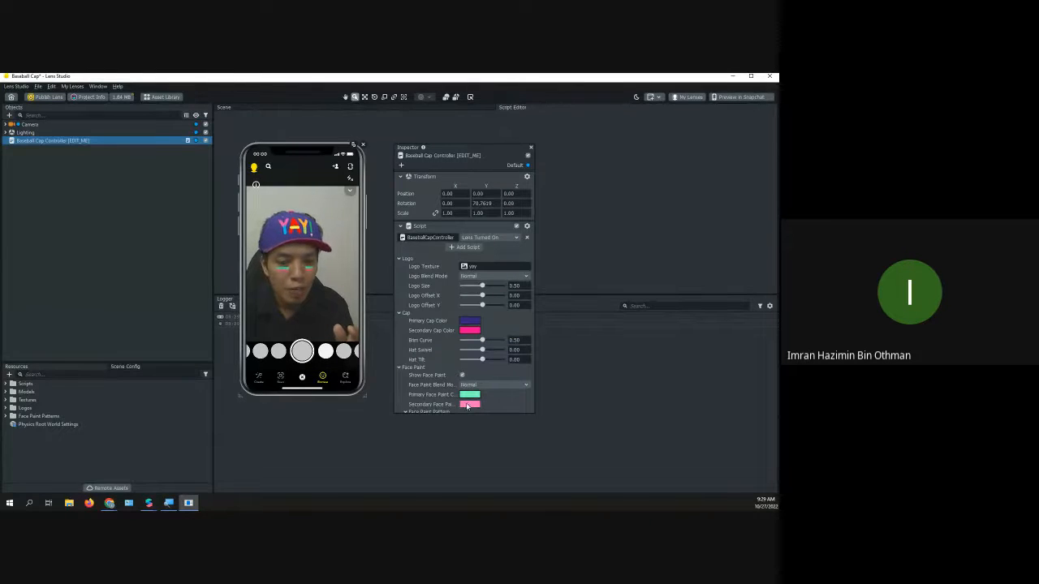
pyautogui.moveTo(468, 414); pyautogui.dragTo(469, 461)
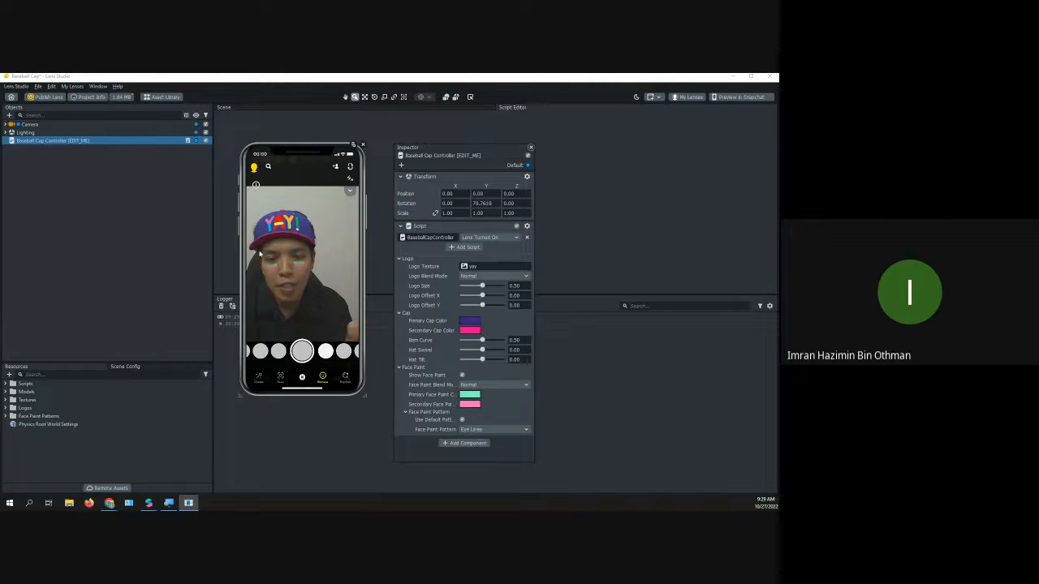
# Examine the scene's object hierarchy, including the contents of the Lighting and Camera groups and the camera's layer
pyautogui.click(4, 134)
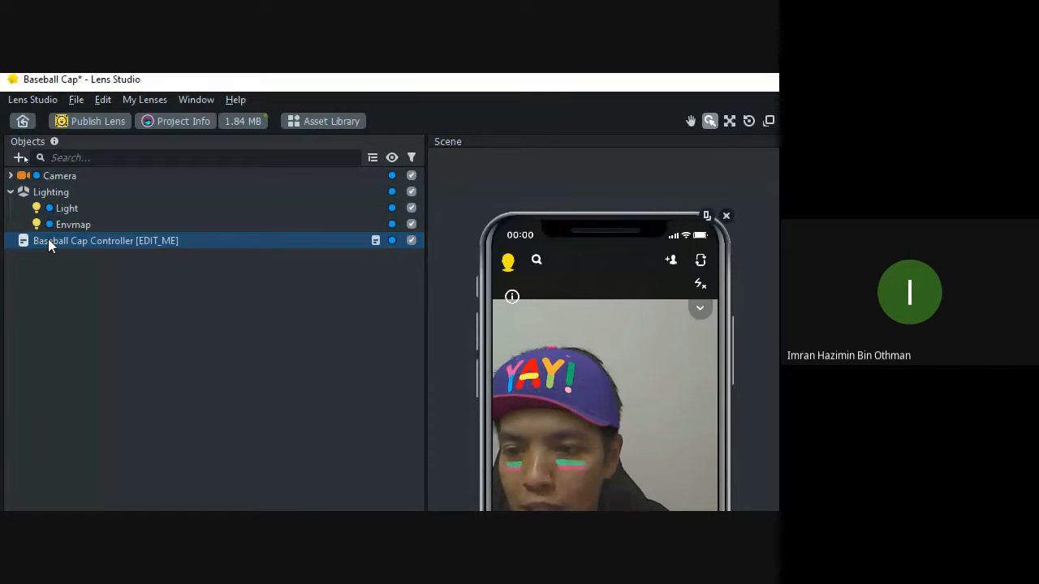
pyautogui.click(34, 177)
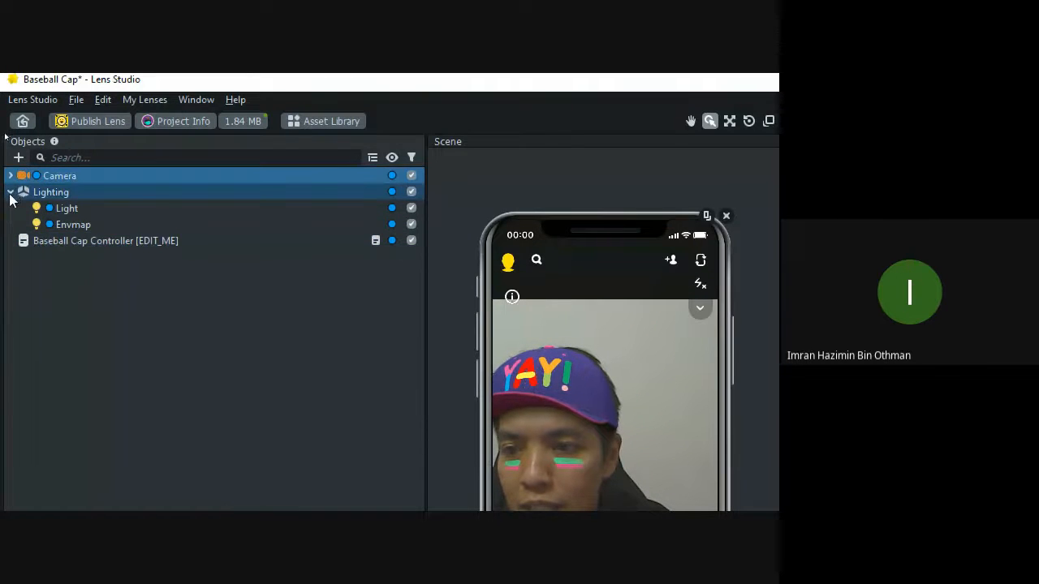
pyautogui.click(10, 192)
pyautogui.click(36, 177)
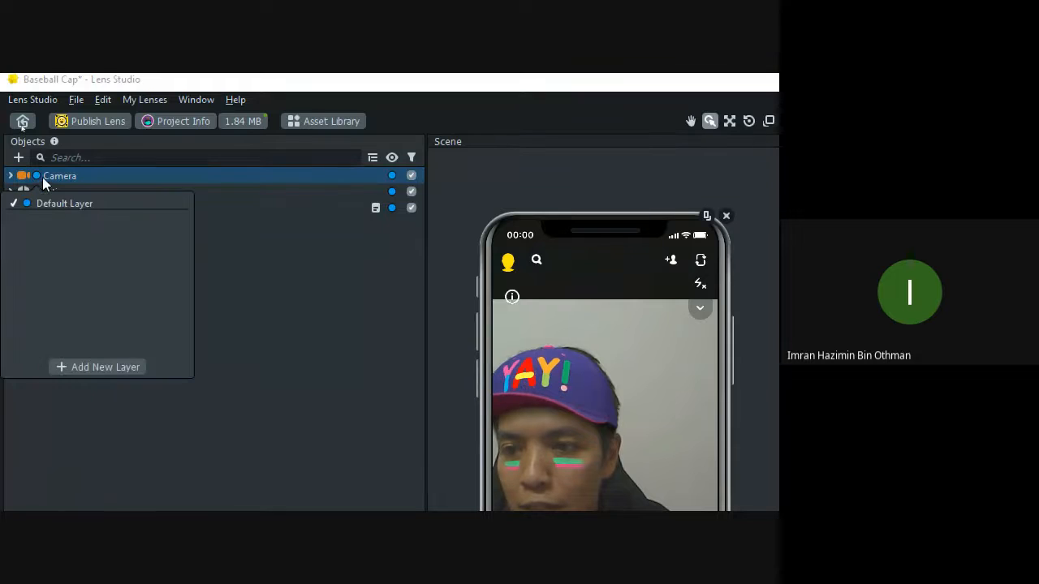
pyautogui.click(89, 181)
pyautogui.click(96, 192)
pyautogui.click(88, 208)
pyautogui.click(87, 190)
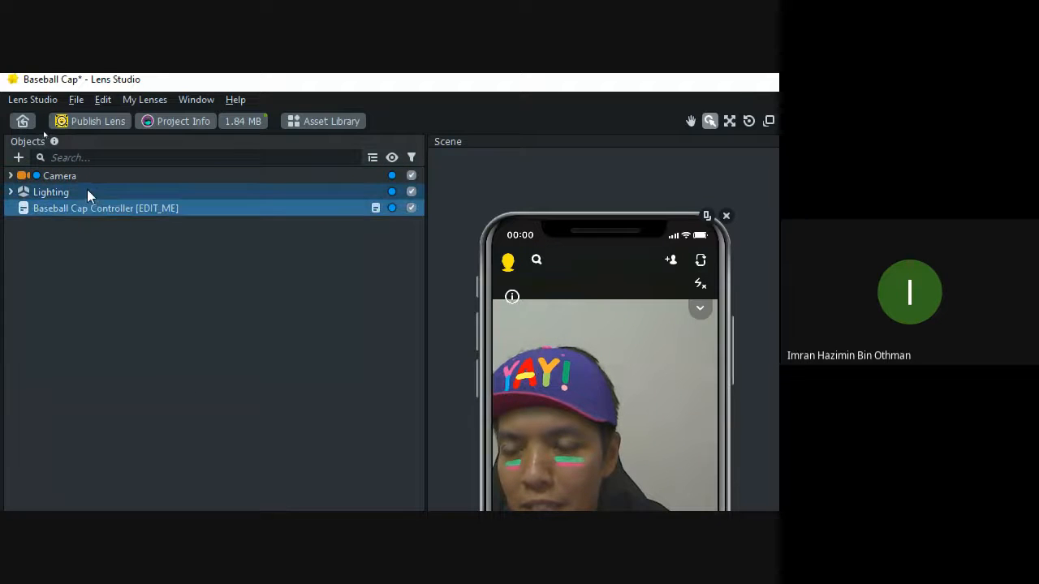
pyautogui.click(85, 179)
pyautogui.click(10, 176)
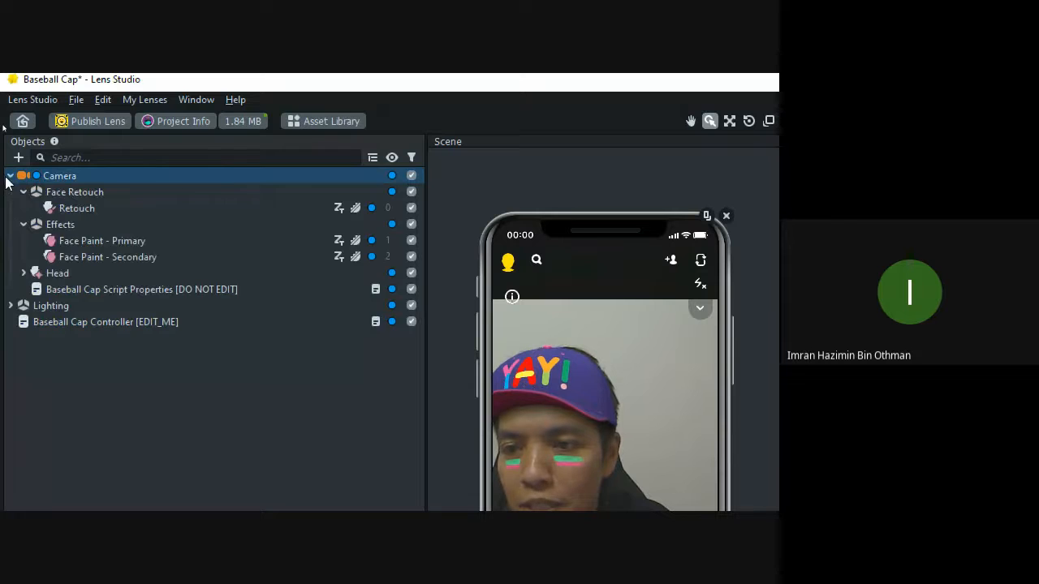
pyautogui.click(10, 176)
pyautogui.click(10, 176)
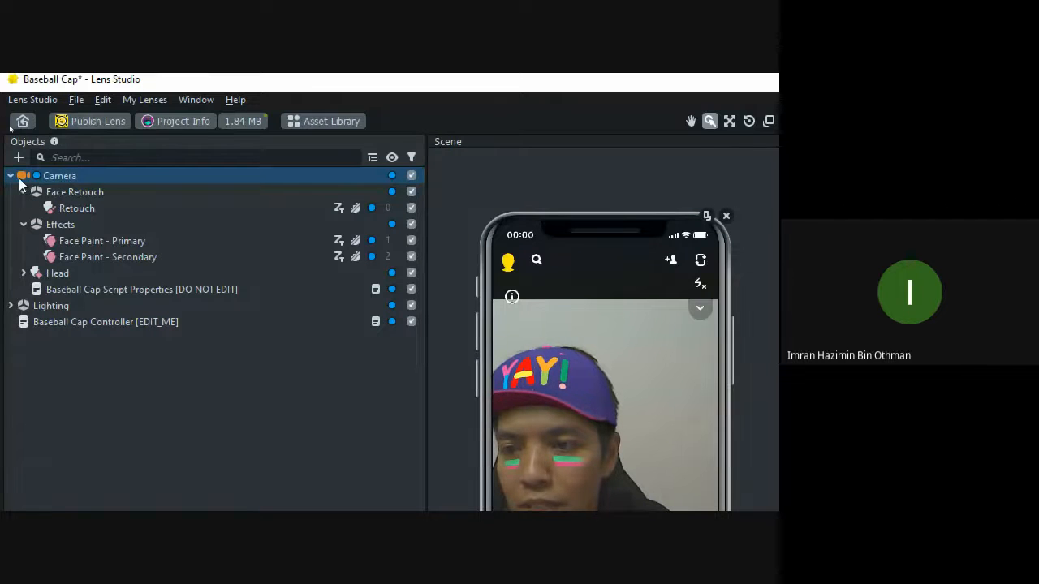
# Collapse the Camera group in the object hierarchy
pyautogui.click(10, 177)
pyautogui.click(11, 176)
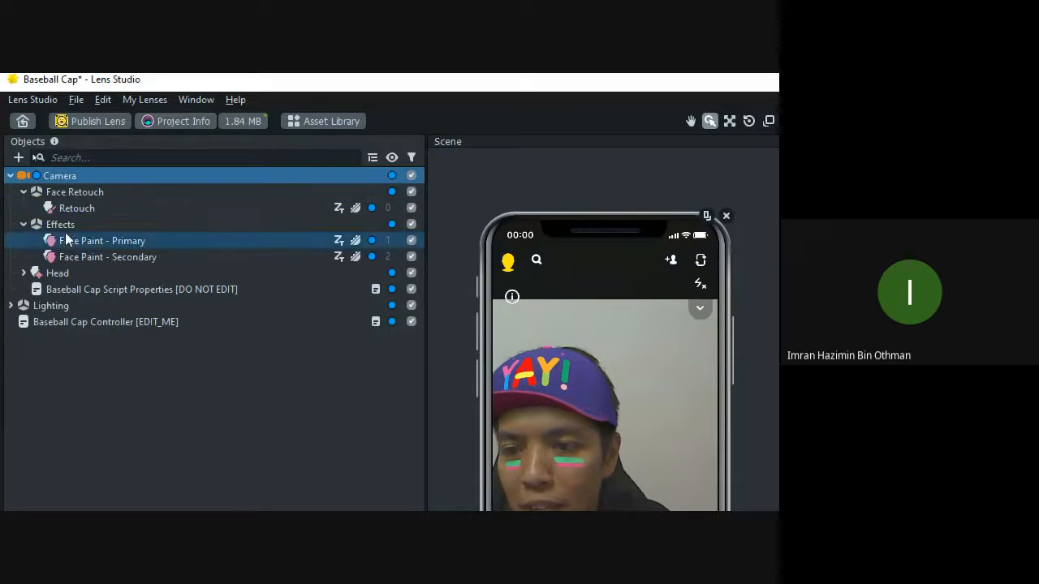
pyautogui.click(11, 176)
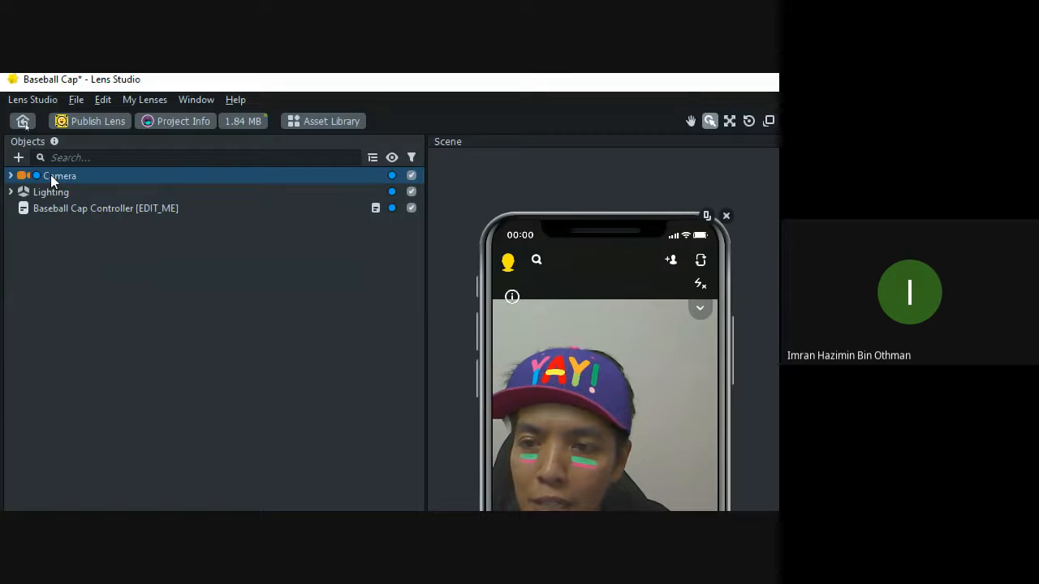
# Examine the actions available for the Camera, Lighting and Baseball Cap Controller objects
pyautogui.rightClick(51, 175)
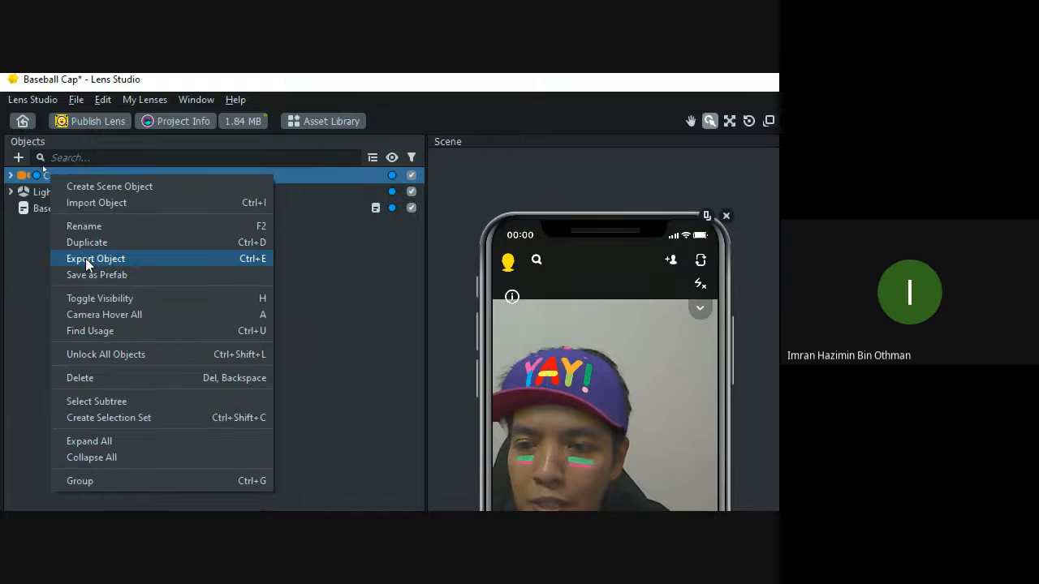
pyautogui.click(41, 192)
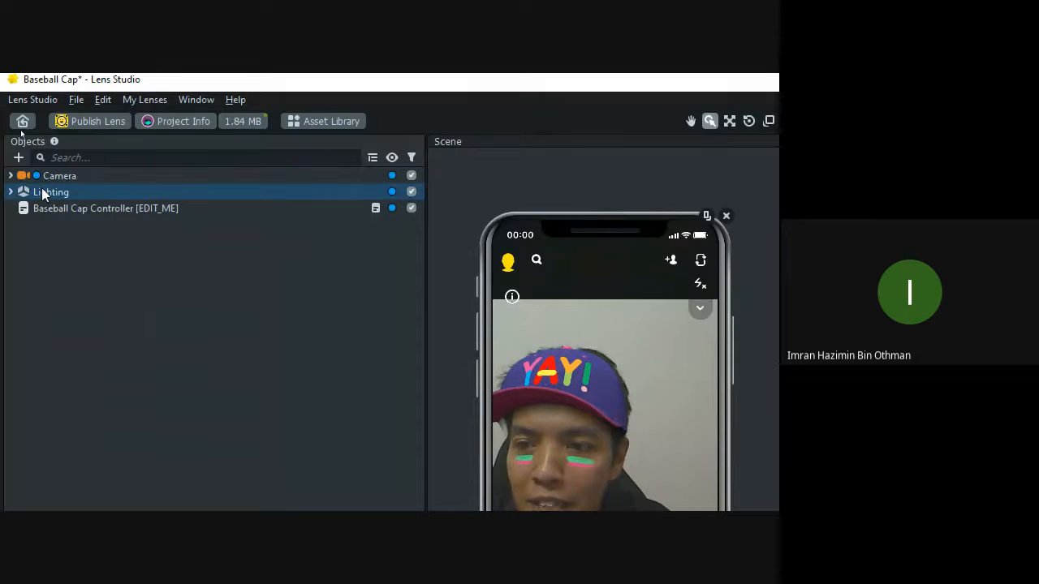
pyautogui.rightClick(42, 191)
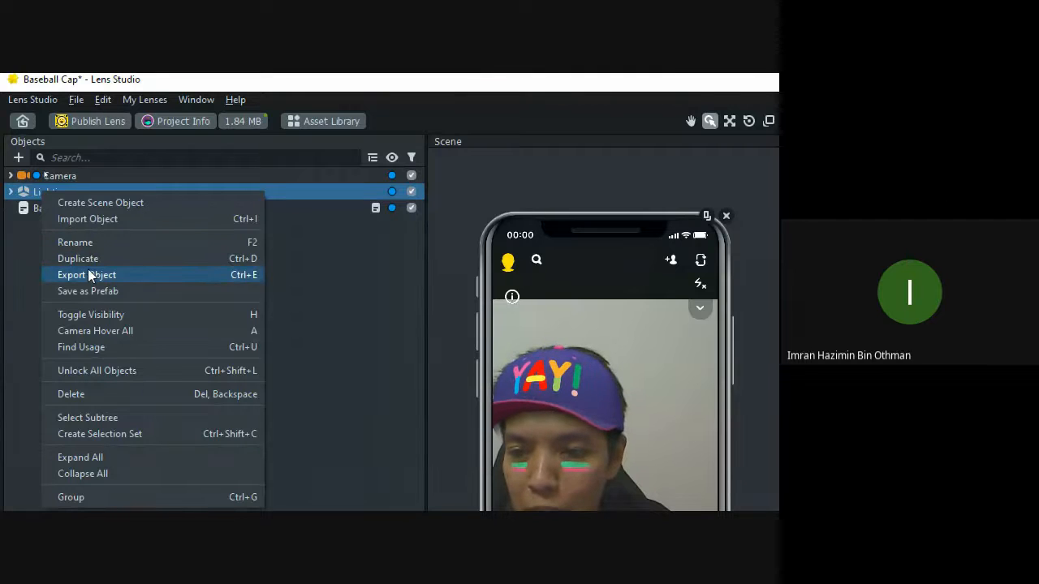
pyautogui.click(29, 227)
pyautogui.click(48, 210)
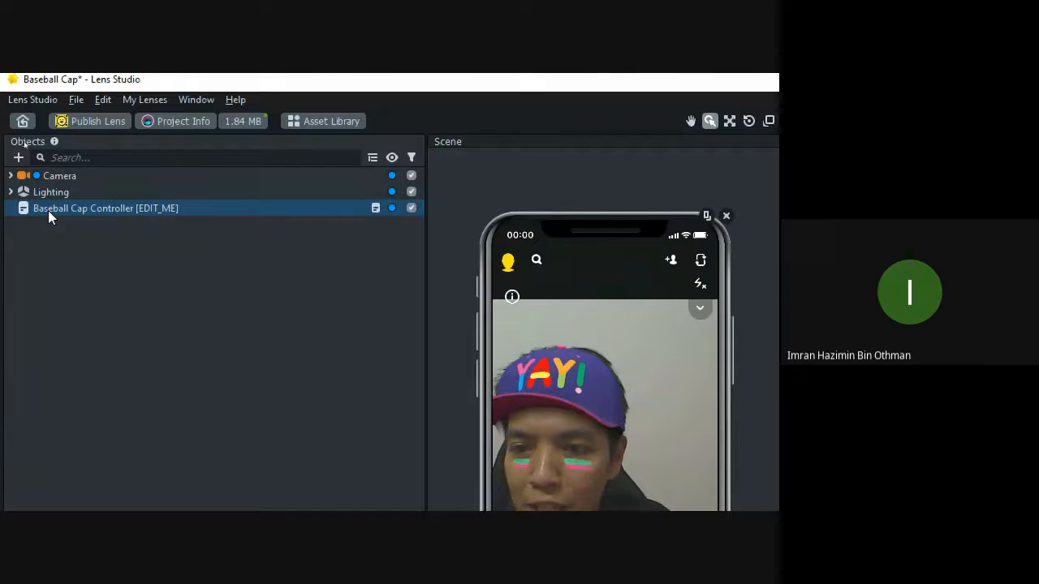
pyautogui.rightClick(48, 210)
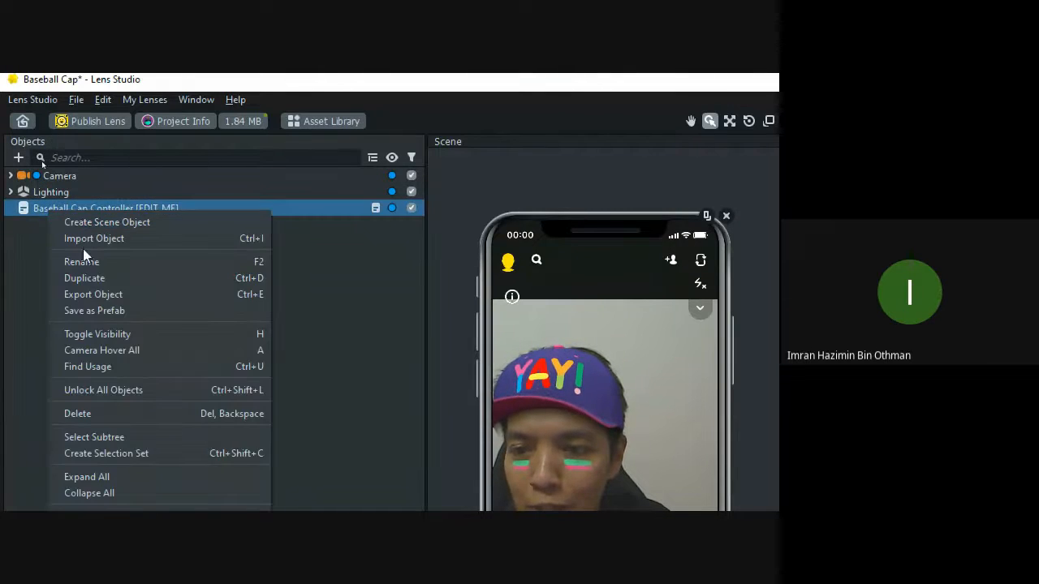
pyautogui.click(28, 320)
pyautogui.click(42, 192)
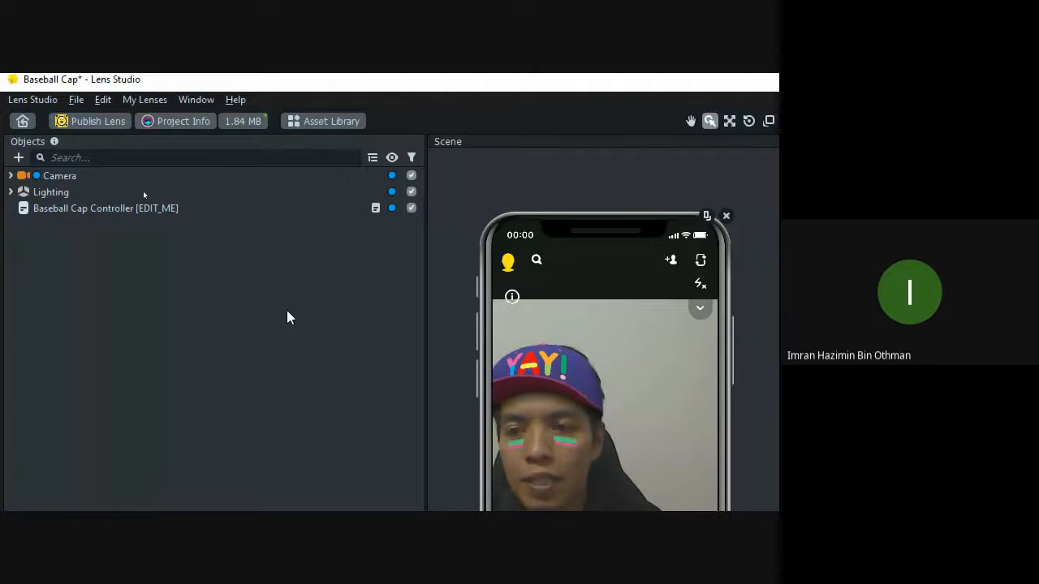
pyautogui.moveTo(95, 224); pyautogui.dragTo(13, 132)
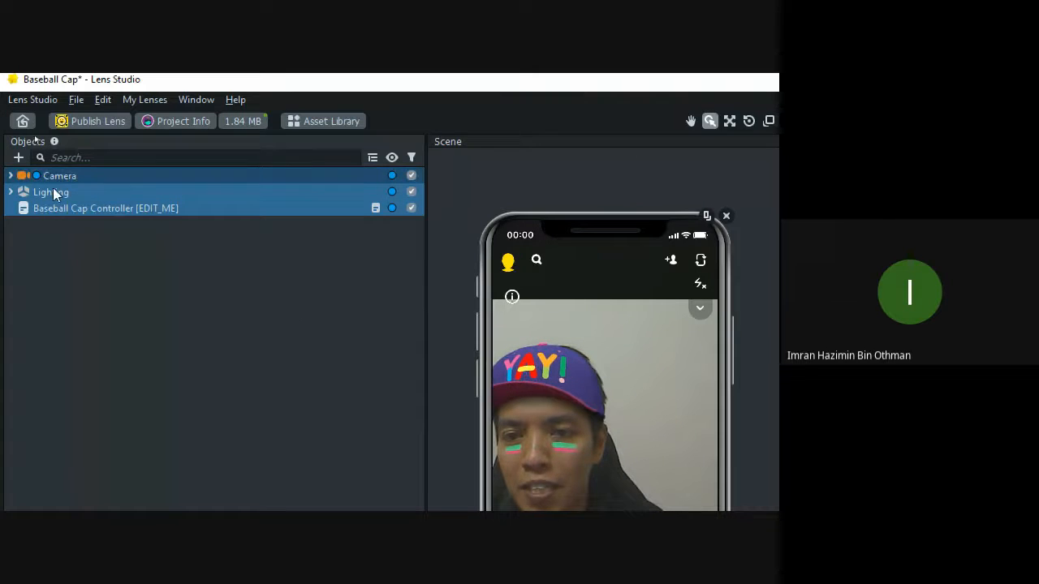
pyautogui.click(186, 299)
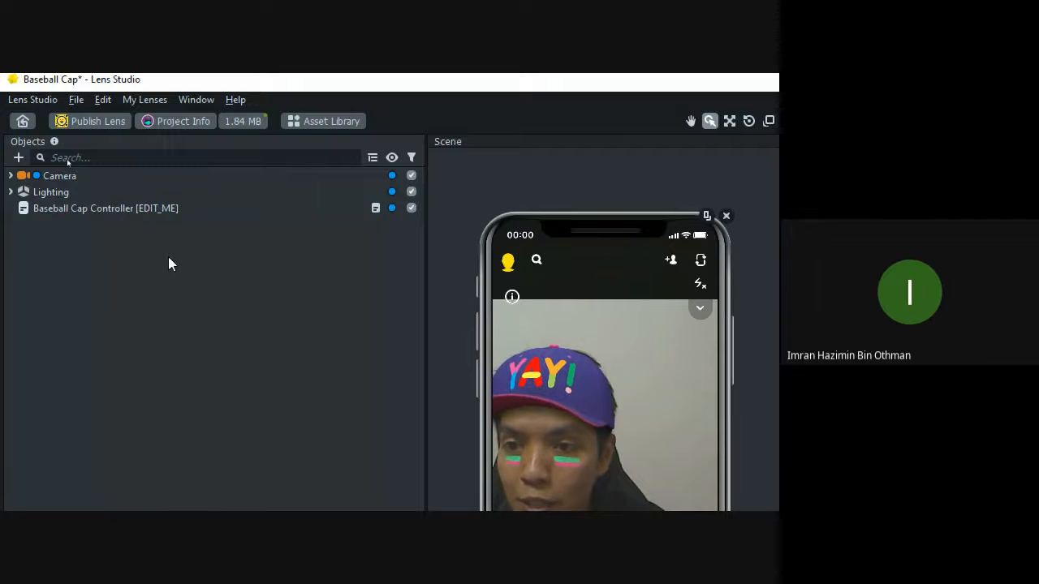
pyautogui.click(72, 208)
pyautogui.moveTo(1, 162); pyautogui.dragTo(11, 148)
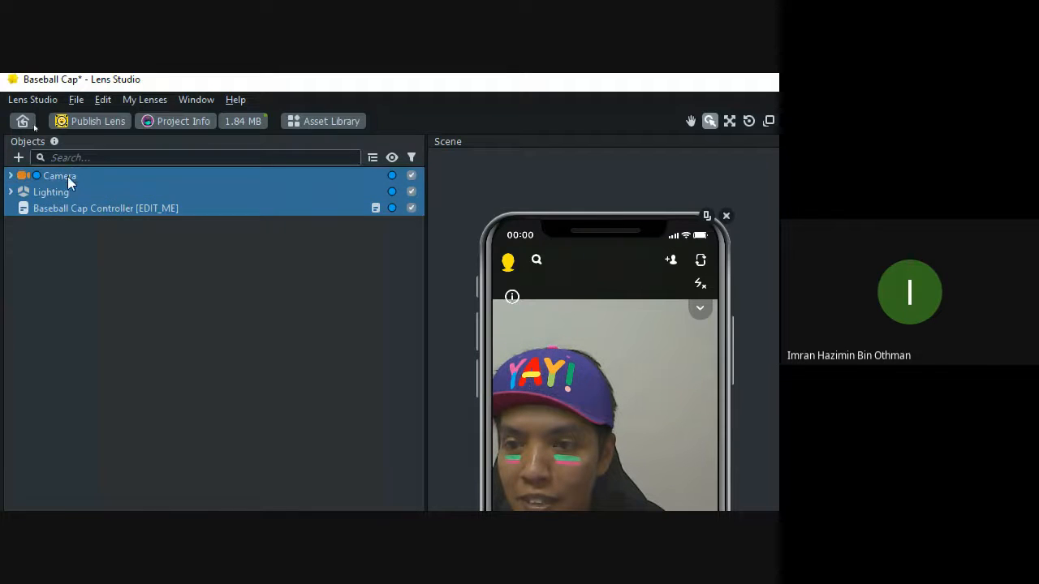
pyautogui.click(109, 260)
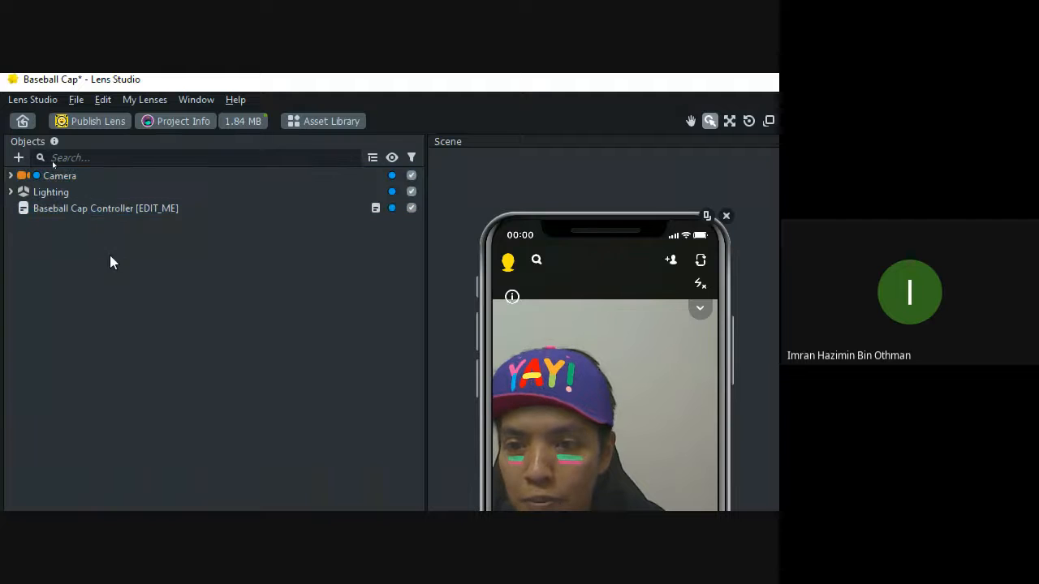
# Add an empty scene object to the hierarchy and rename it "baseball"
pyautogui.click(18, 158)
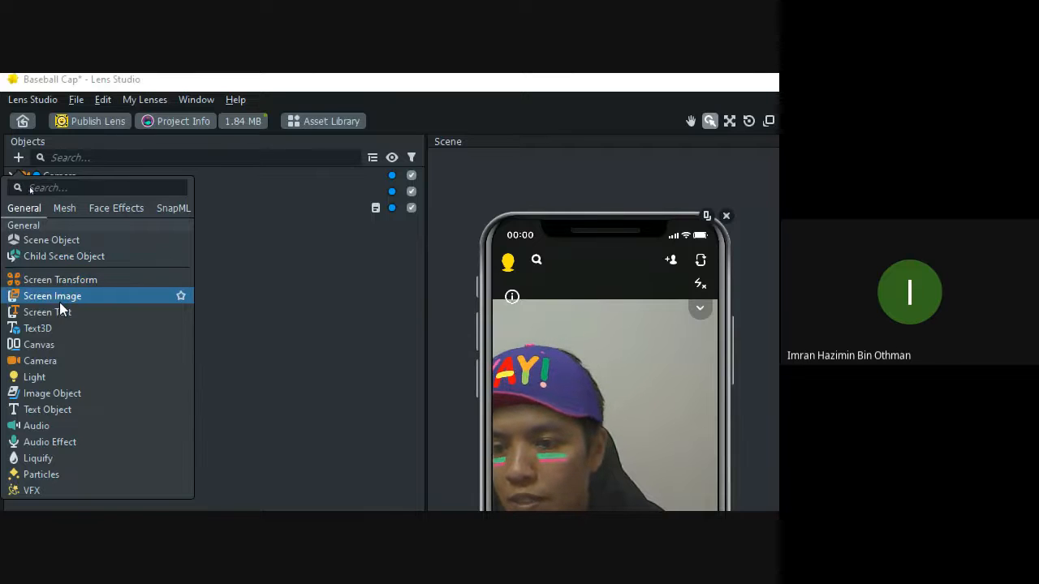
pyautogui.click(54, 242)
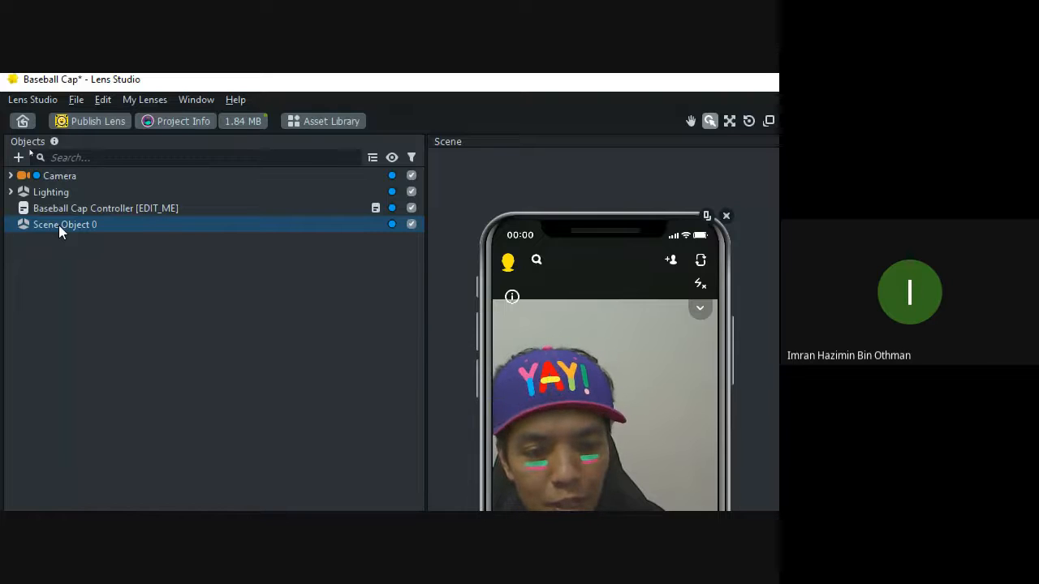
pyautogui.doubleClick(59, 225)
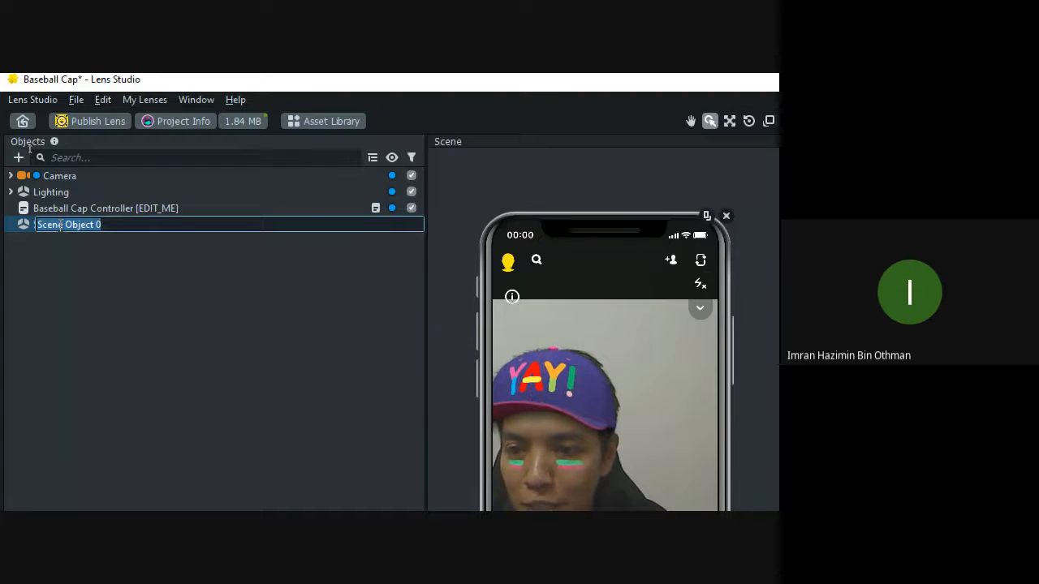
pyautogui.write('baseball')
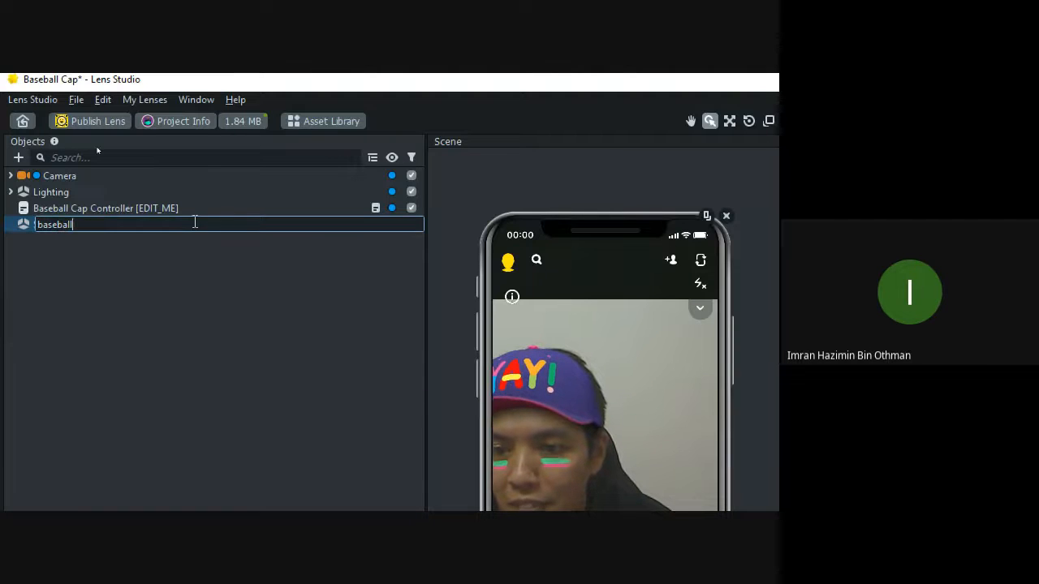
pyautogui.press('Return')
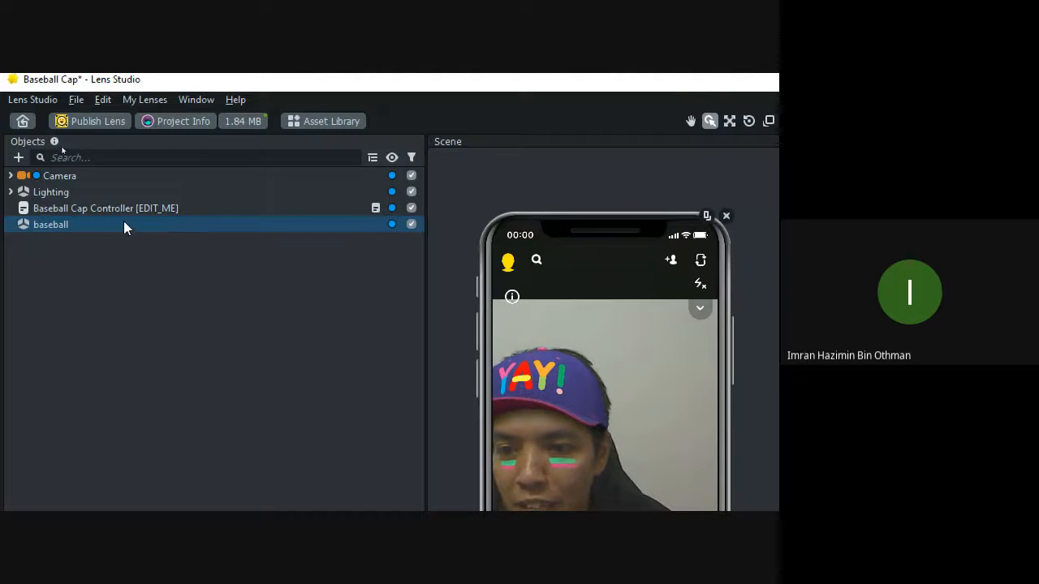
# Move the Camera, Lighting and Baseball Cap Controller objects together into the baseball object as its children
pyautogui.click(69, 176)
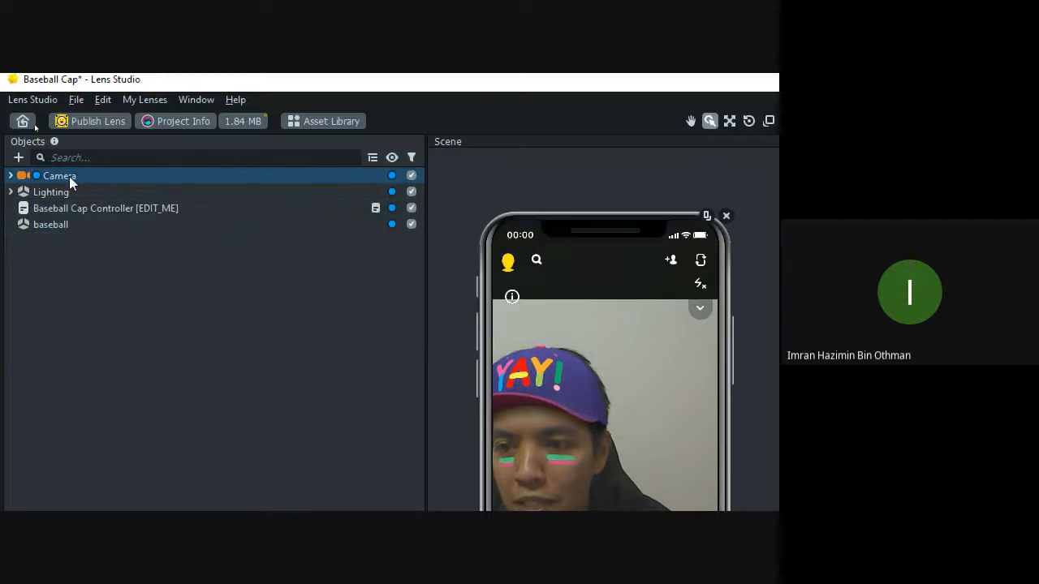
pyautogui.click(71, 192)
pyautogui.click(78, 205)
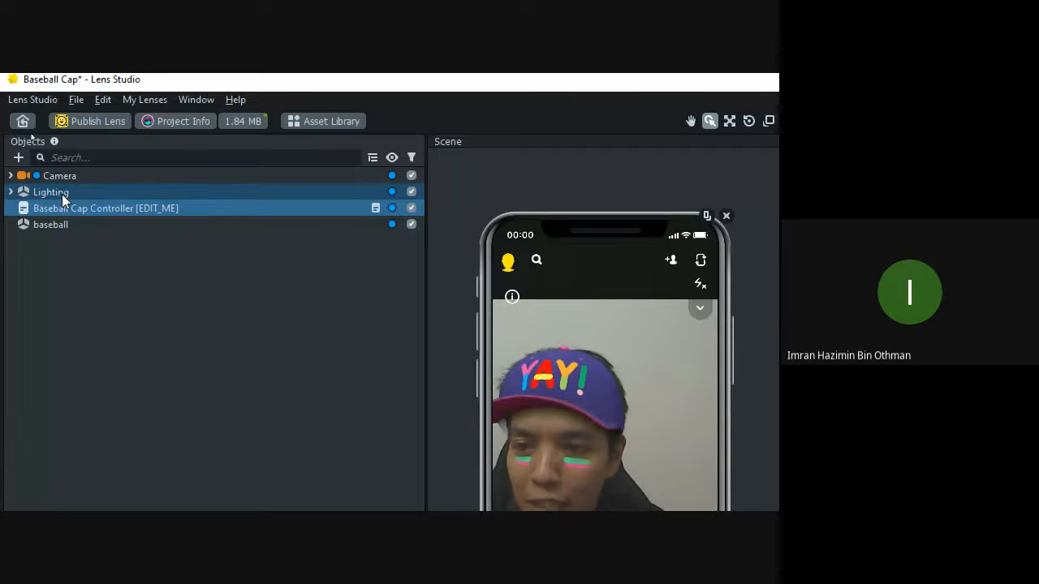
pyautogui.keyDown('shift'); pyautogui.click(61, 178); pyautogui.keyUp('shift')
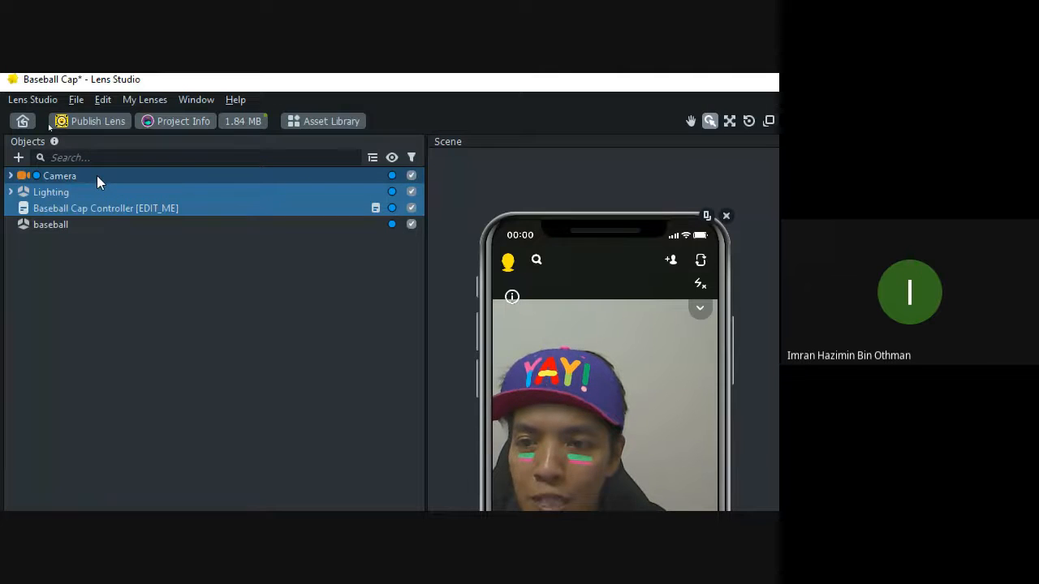
pyautogui.moveTo(93, 177); pyautogui.dragTo(75, 225)
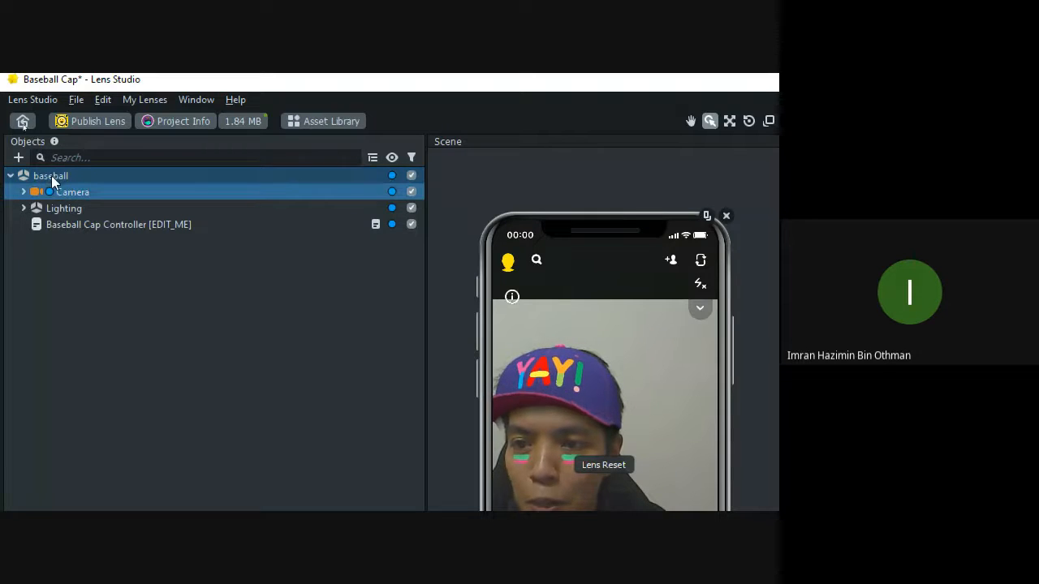
# Check which objects are nested under the baseball object, then collapse it
pyautogui.click(10, 178)
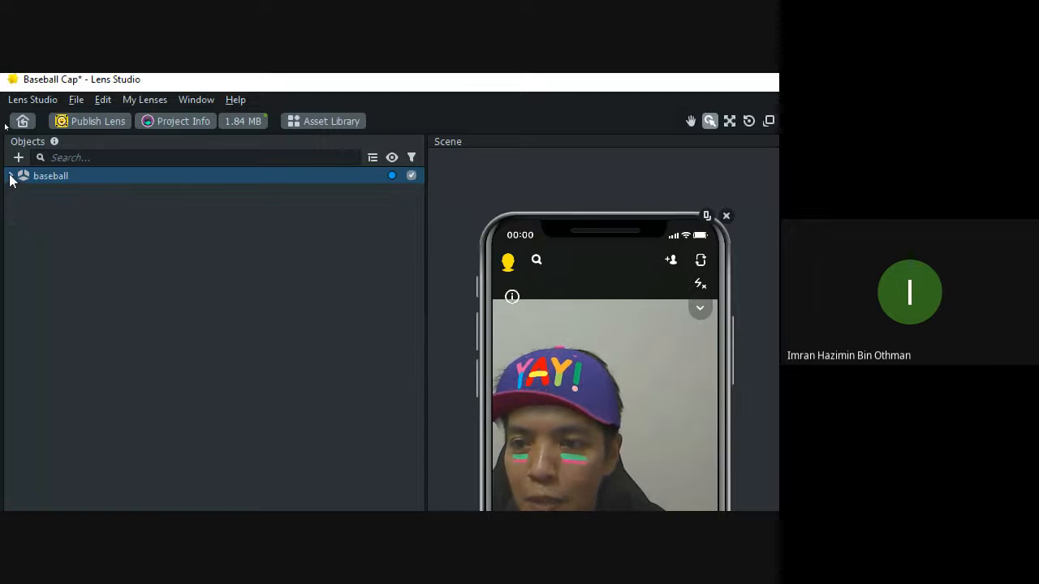
pyautogui.click(10, 178)
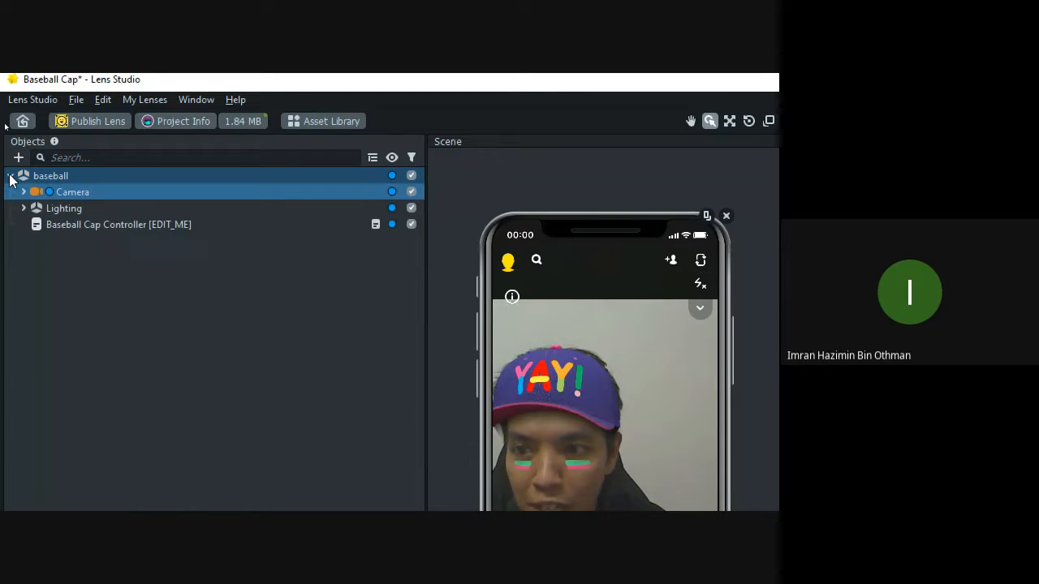
pyautogui.click(10, 178)
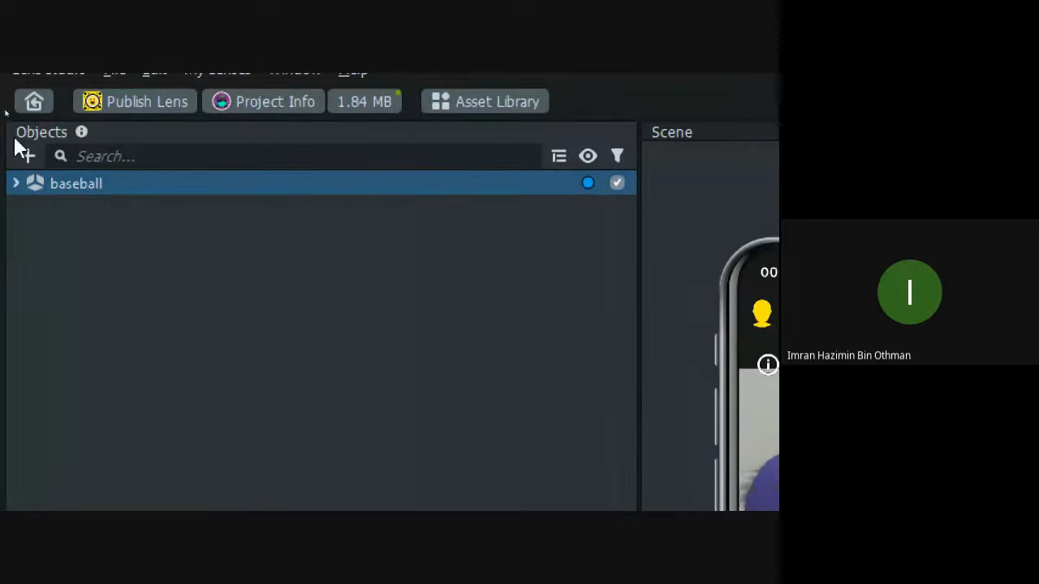
pyautogui.click(11, 178)
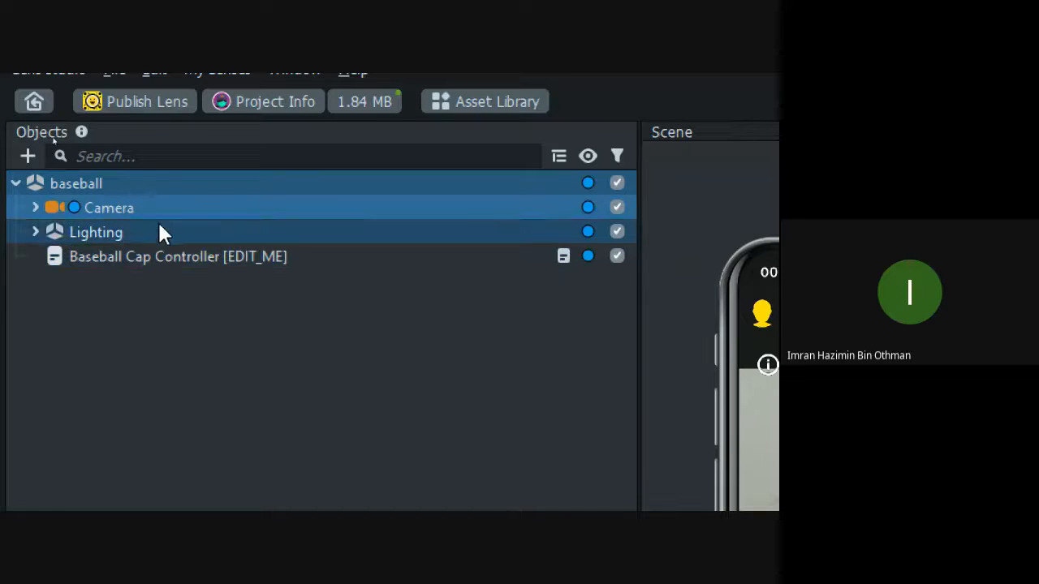
pyautogui.click(13, 183)
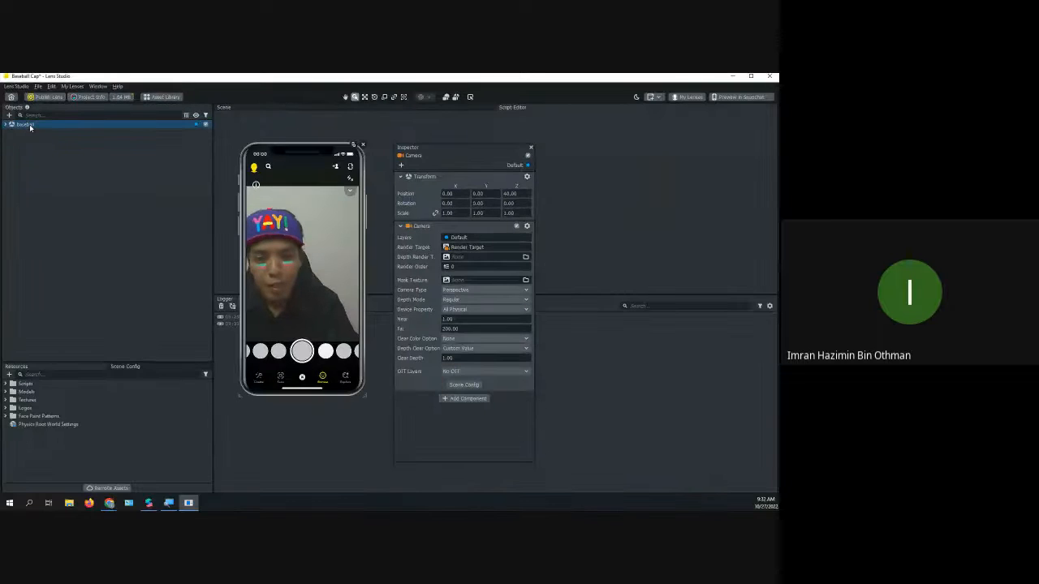
# Expand the baseball group and set the Baseball Cap Controller's Logo Size to 0.10
pyautogui.moveTo(309, 242)
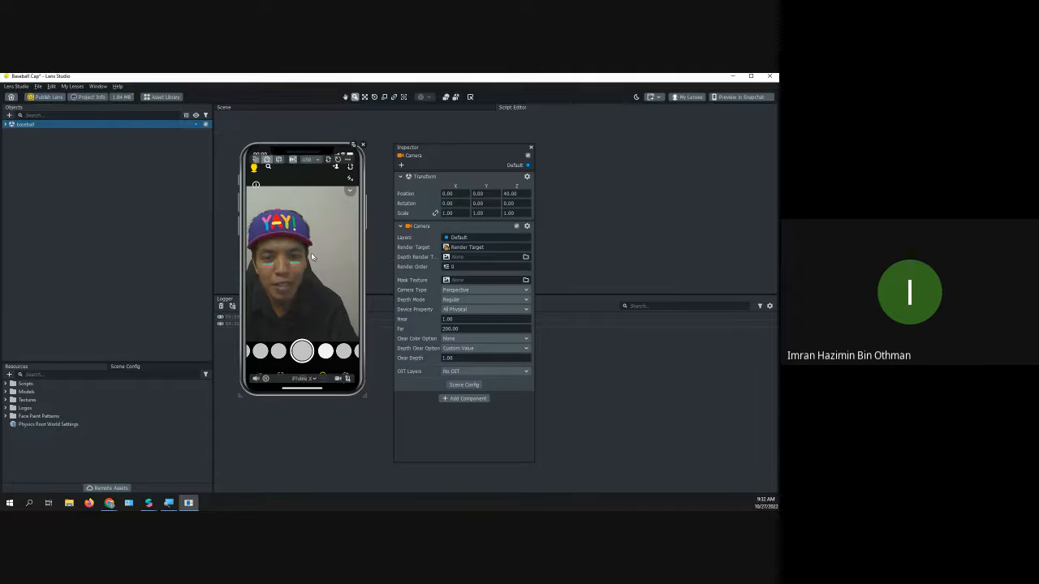
pyautogui.click(5, 125)
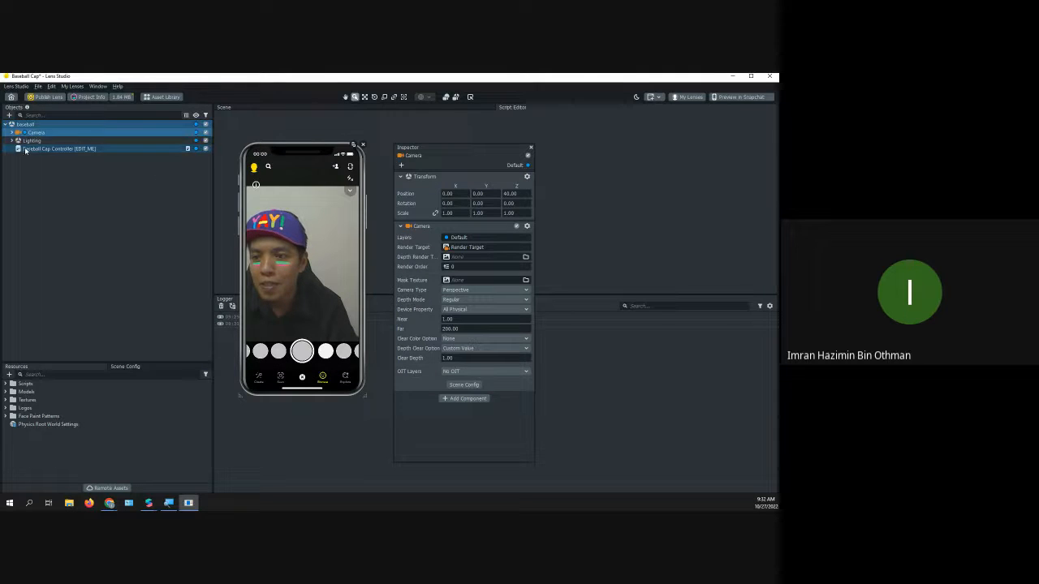
pyautogui.click(26, 150)
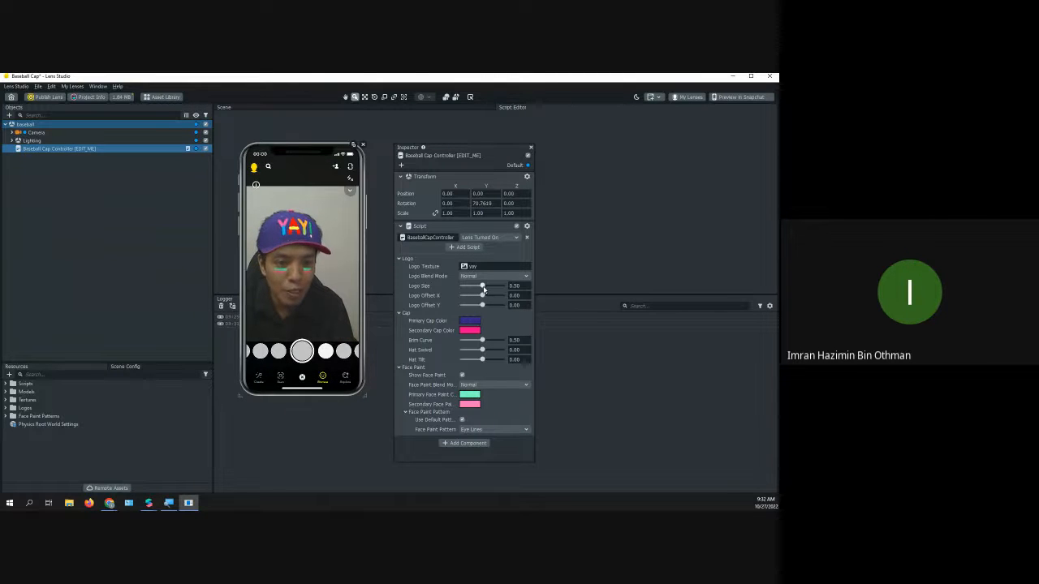
pyautogui.moveTo(482, 287); pyautogui.dragTo(466, 288)
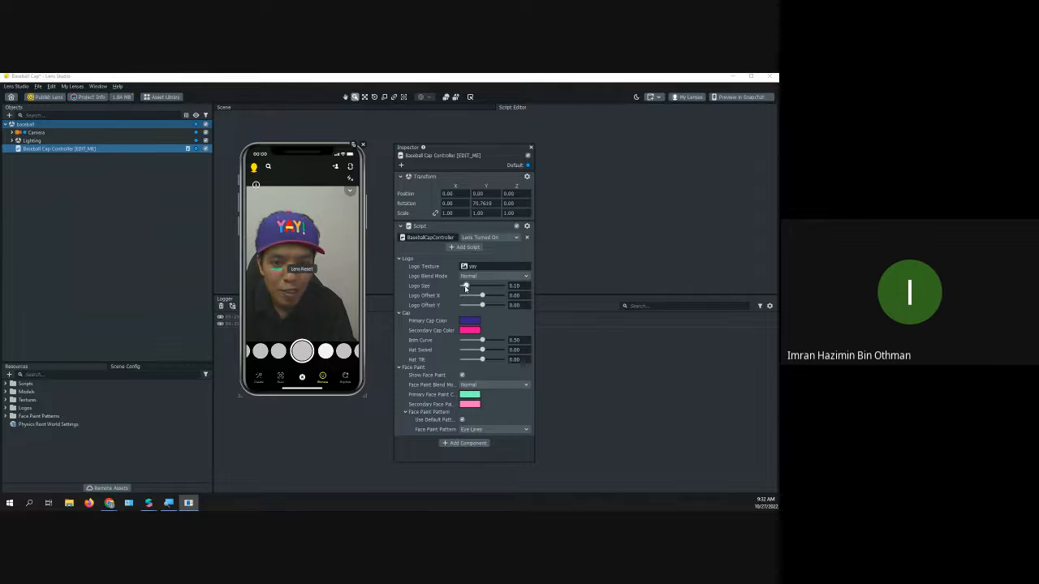
# Change the Primary Cap Color to lime green, #aaff00
pyautogui.click(470, 321)
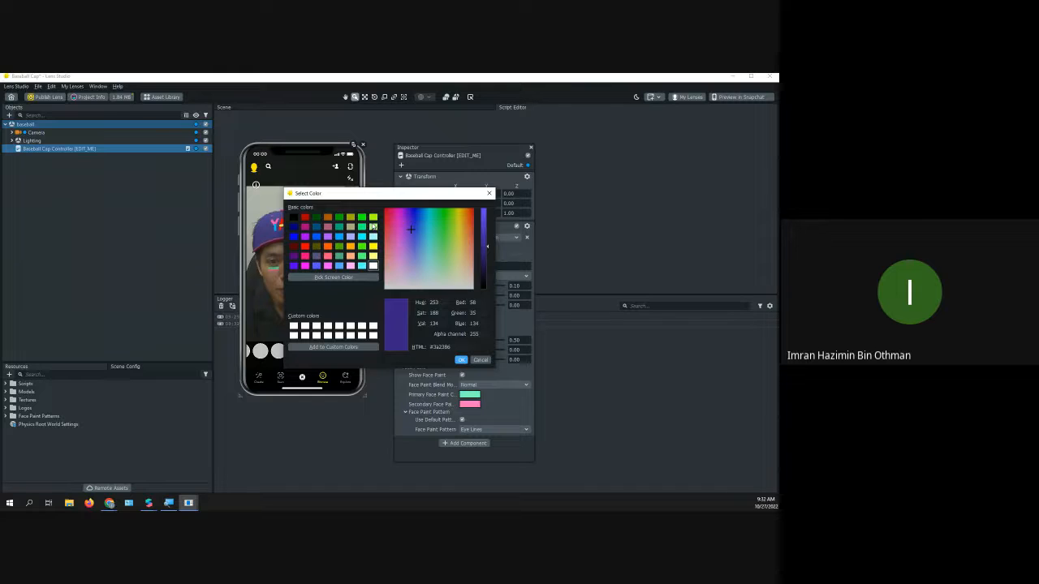
pyautogui.click(373, 217)
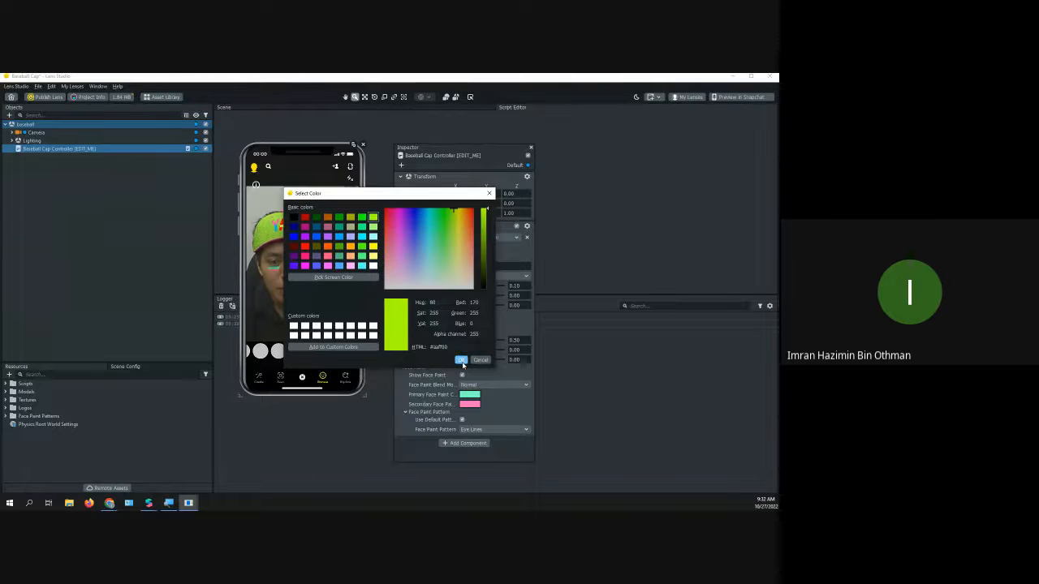
pyautogui.click(460, 360)
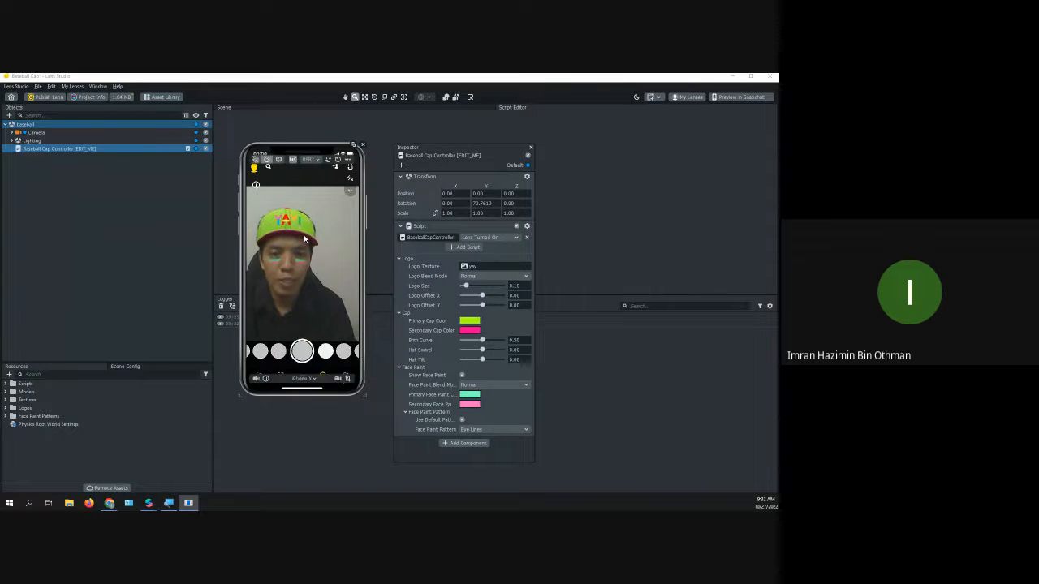
# Deselect the Baseball Cap Controller and collapse the baseball group in the object hierarchy
pyautogui.click(115, 216)
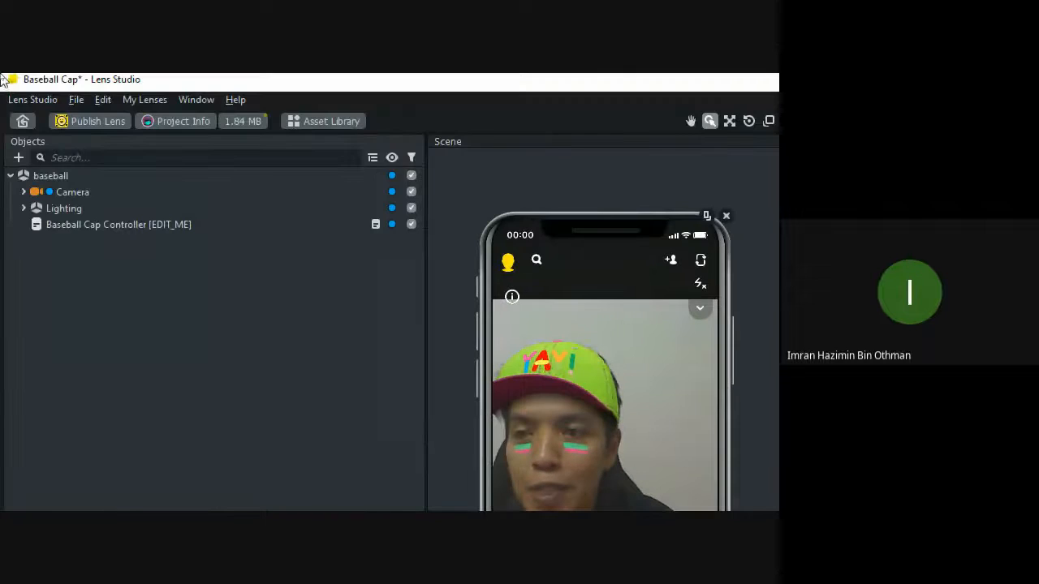
pyautogui.click(19, 179)
pyautogui.click(10, 176)
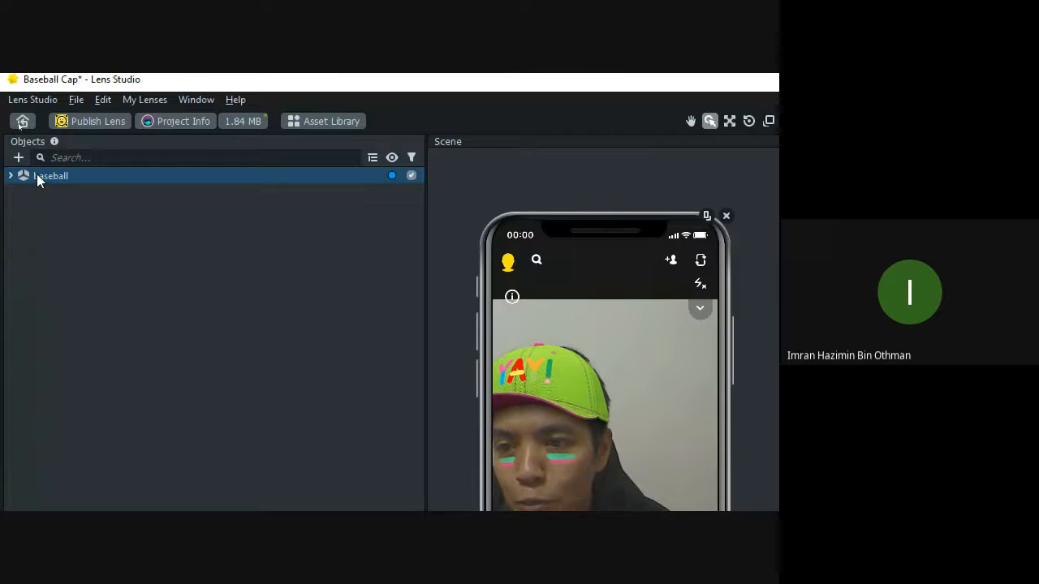
# Export the baseball object as a Lens Studio Object (.lso) named cap into the class folder on drive C
pyautogui.rightClick(37, 180)
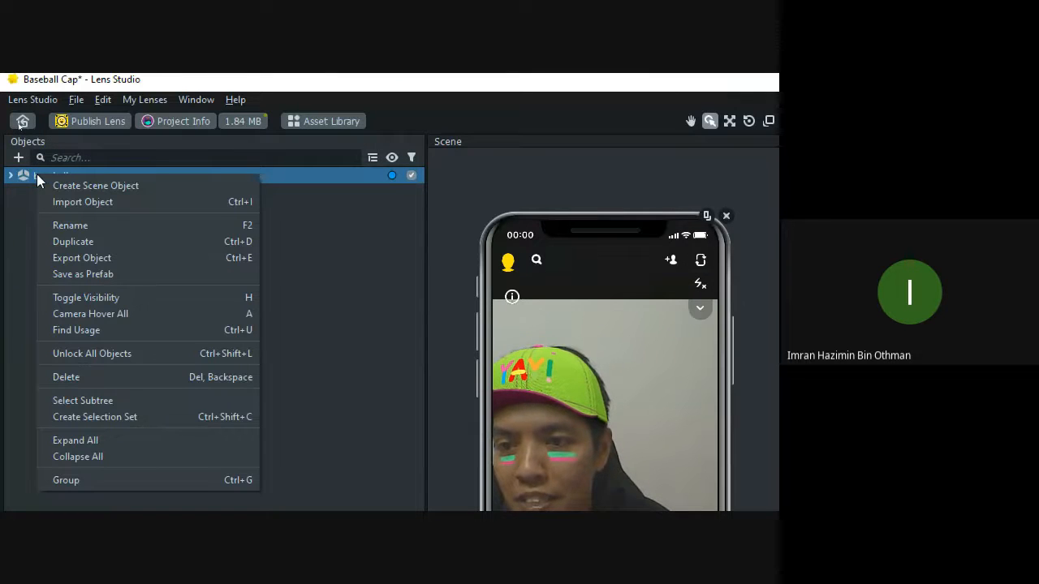
pyautogui.click(83, 259)
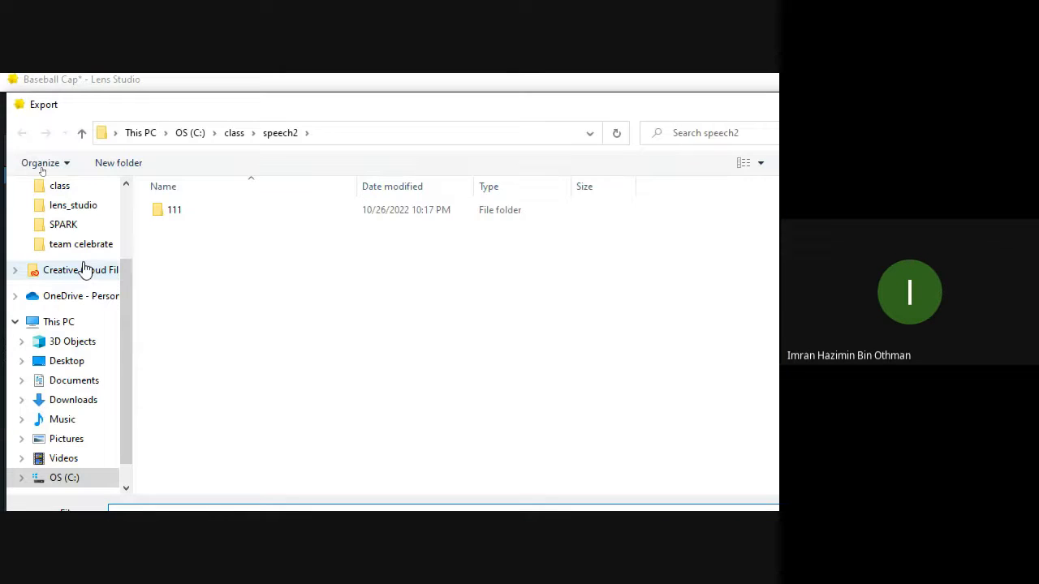
pyautogui.click(234, 133)
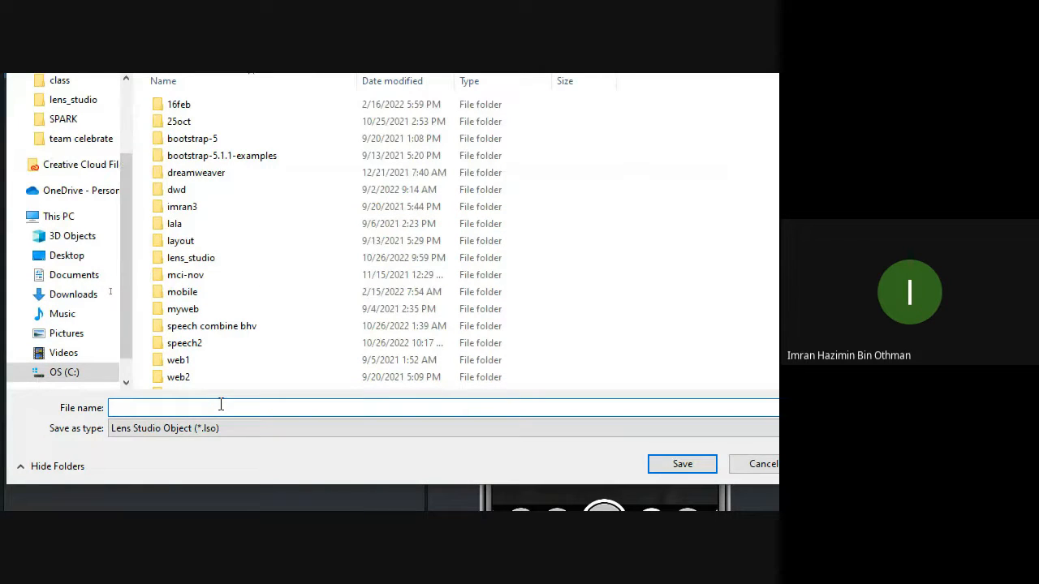
pyautogui.write('cap')
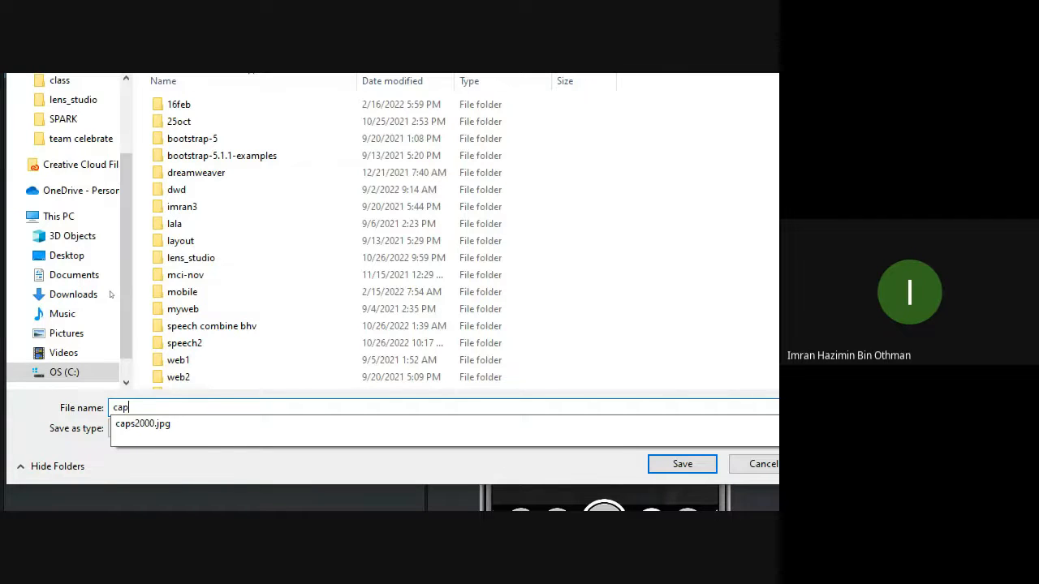
pyautogui.click(220, 404)
pyautogui.doubleClick(200, 410)
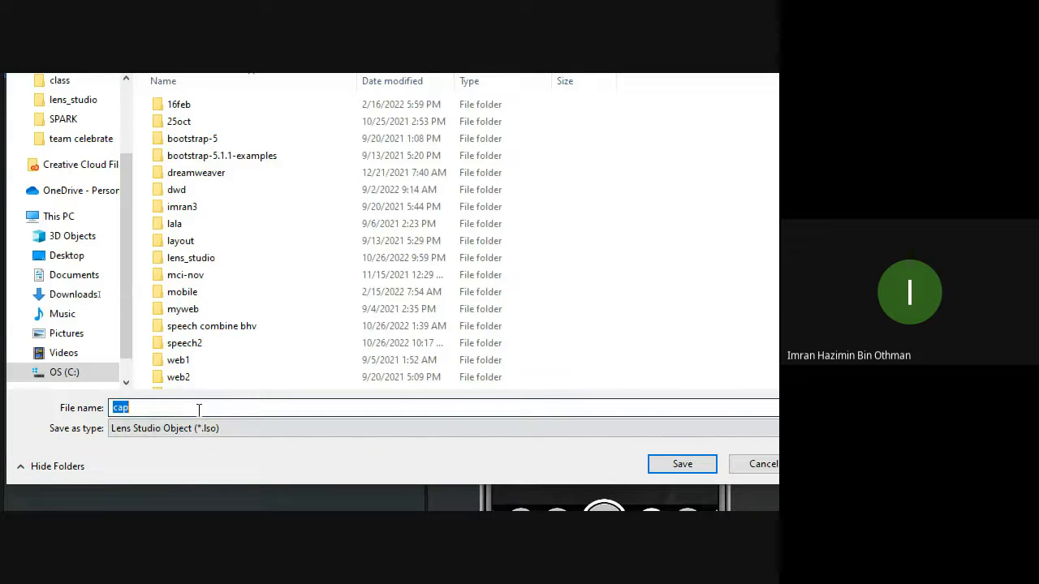
pyautogui.click(156, 408)
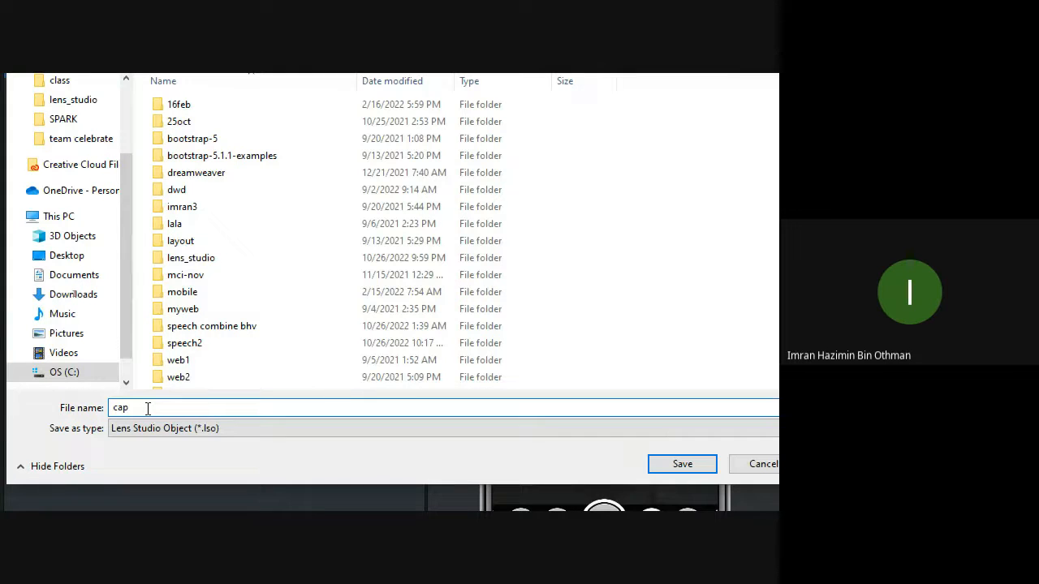
pyautogui.click(236, 428)
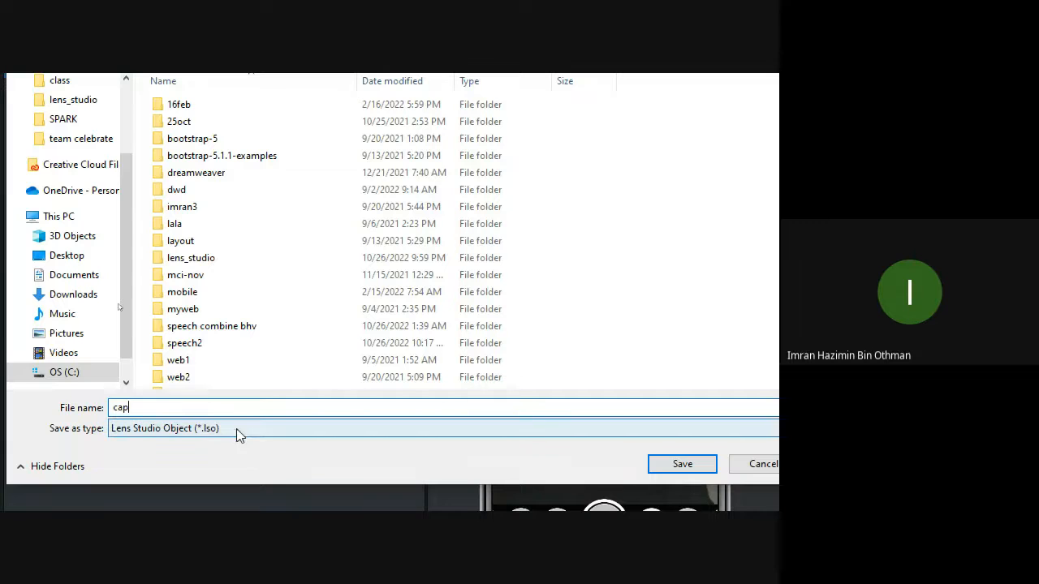
pyautogui.click(681, 465)
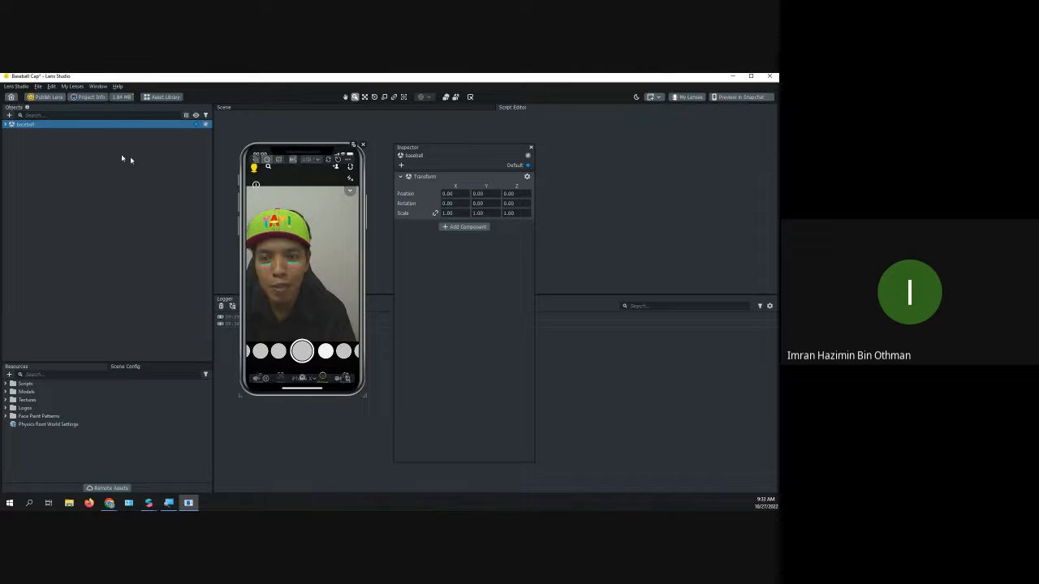
# Close the Baseball Cap project back to the home screen, discarding its unsaved changes
pyautogui.click(38, 86)
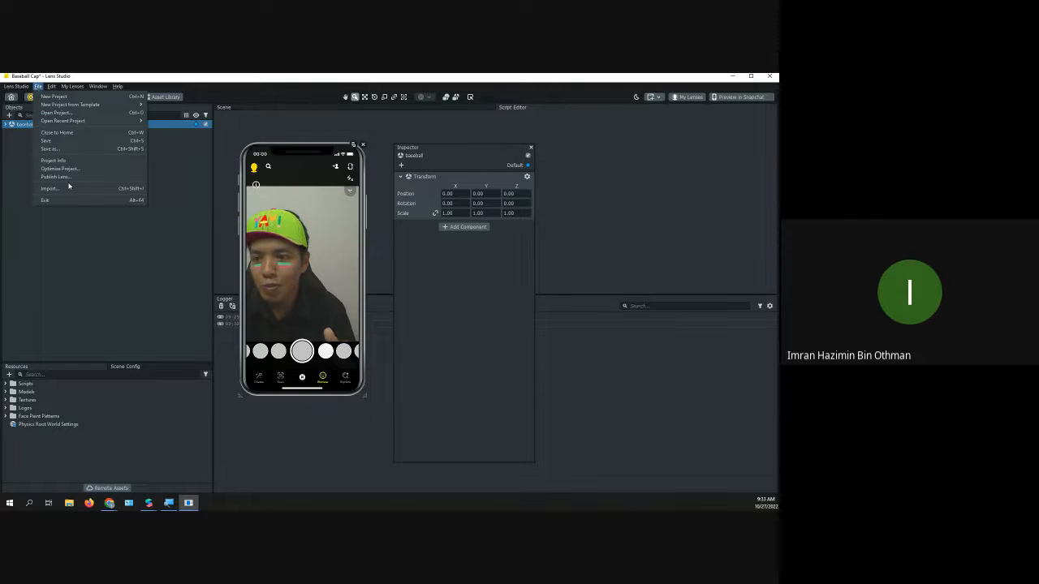
pyautogui.click(59, 133)
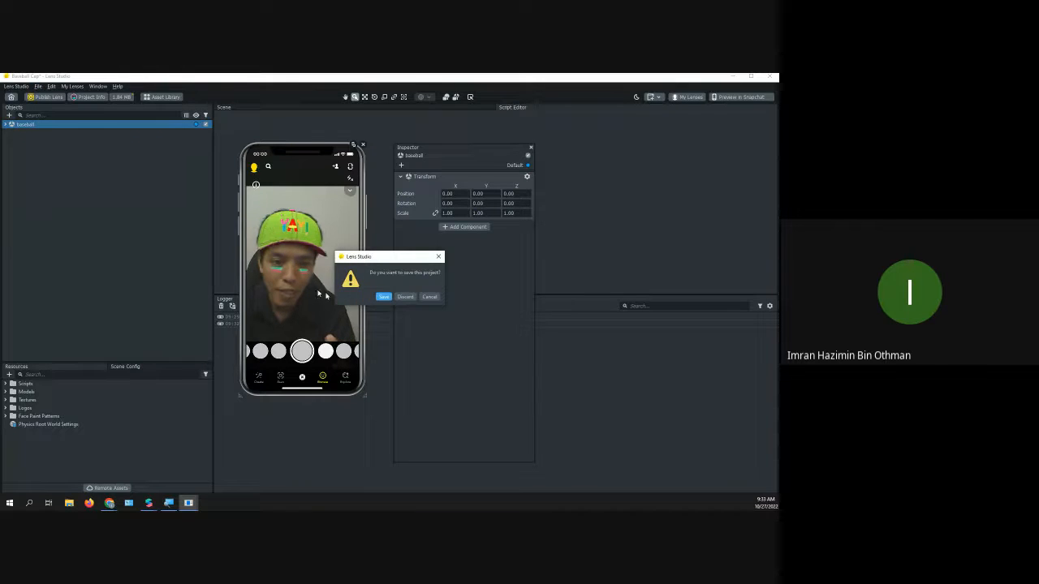
pyautogui.click(406, 297)
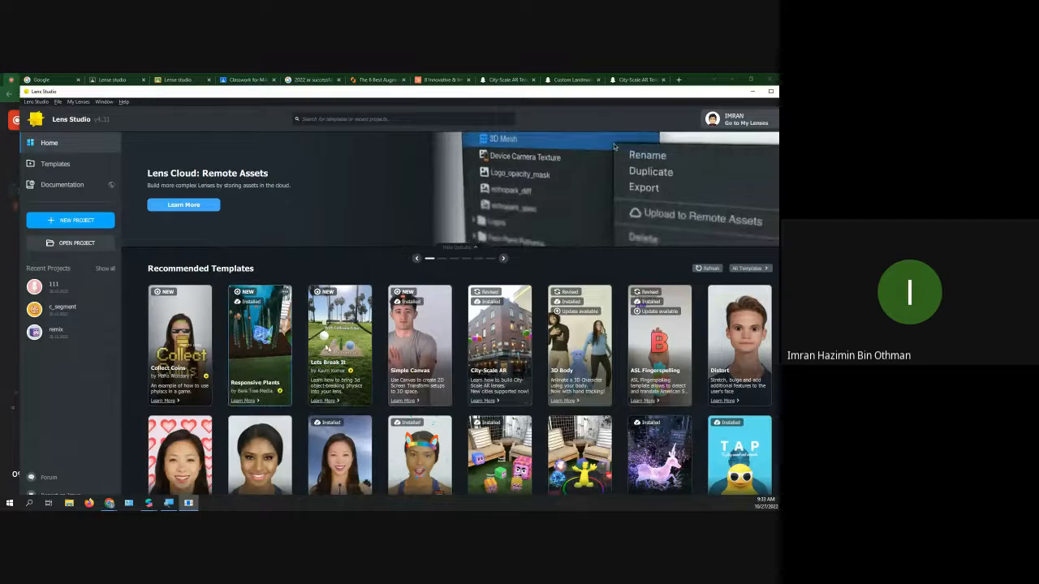
# Maximize the home window and create a project from the Behavior template
pyautogui.scroll(-1, 385, 466)
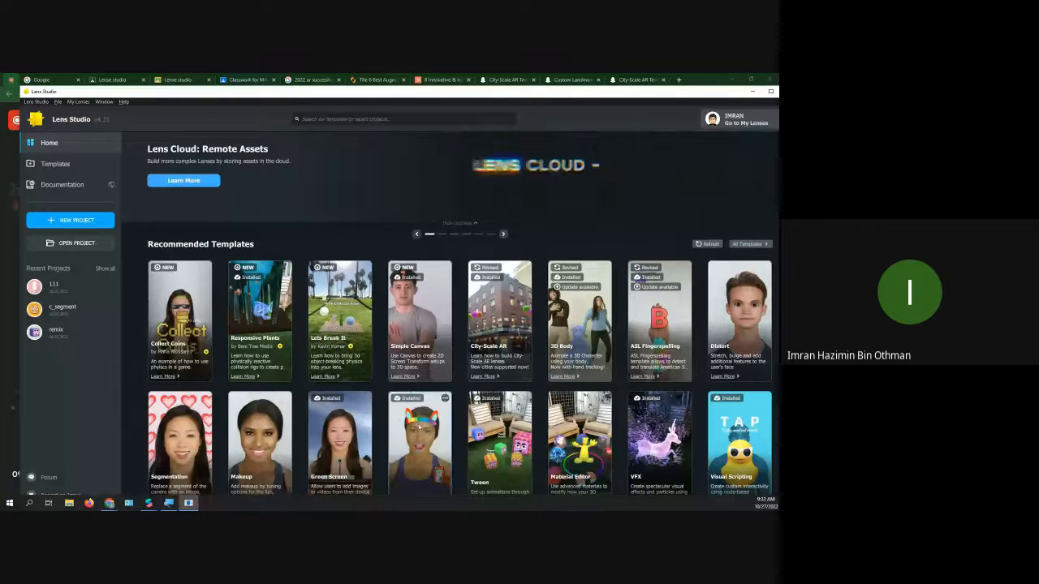
pyautogui.scroll(-1, 408, 448)
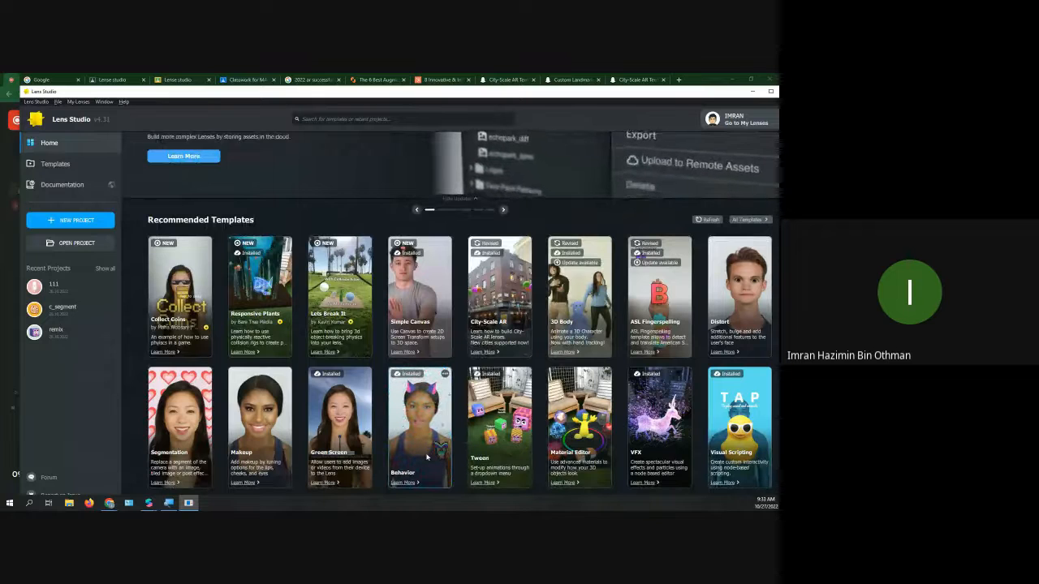
pyautogui.doubleClick(452, 94)
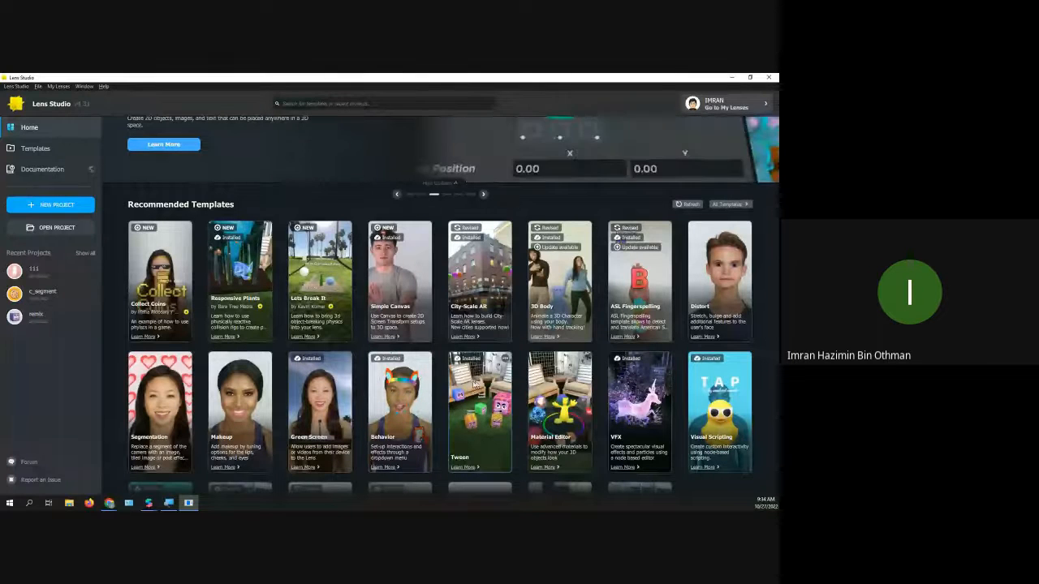
pyautogui.scroll(-1, 467, 422)
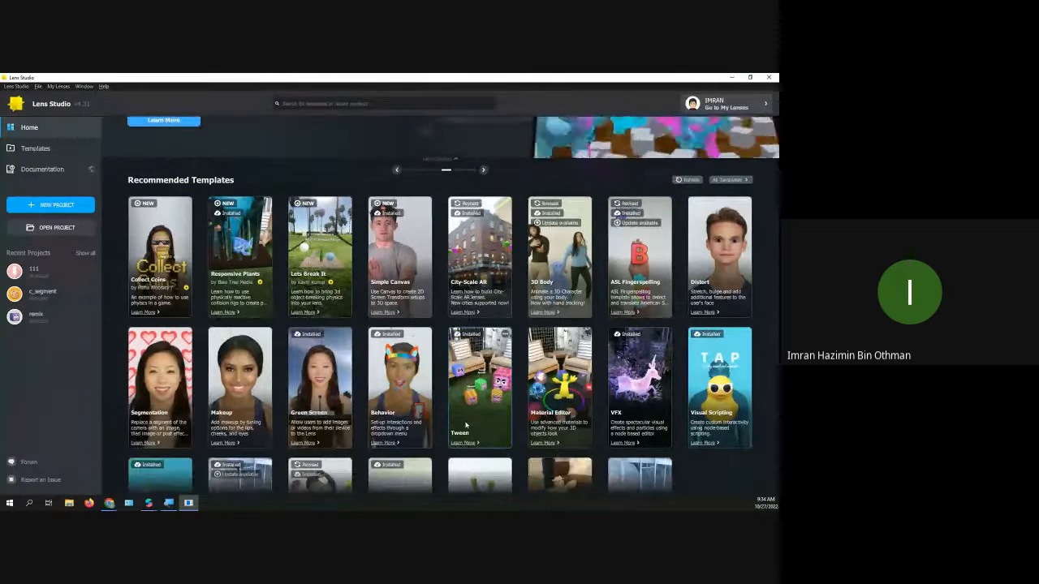
pyautogui.scroll(-3, 436, 392)
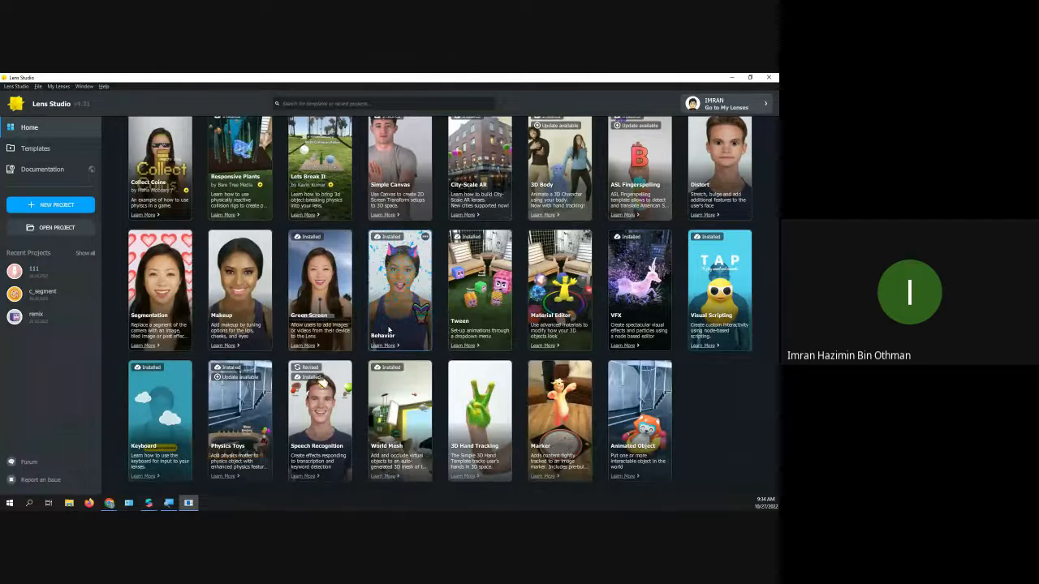
pyautogui.click(388, 329)
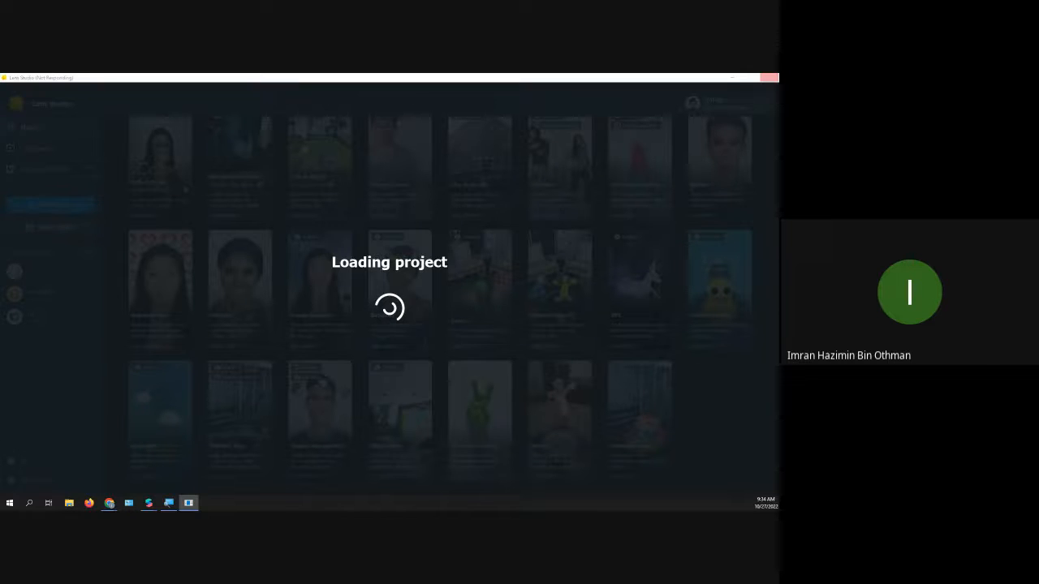
# Switch to File Explorer, open the screenshot team2.jpg in IrfanView, and place its window over the workspace
pyautogui.click(69, 503)
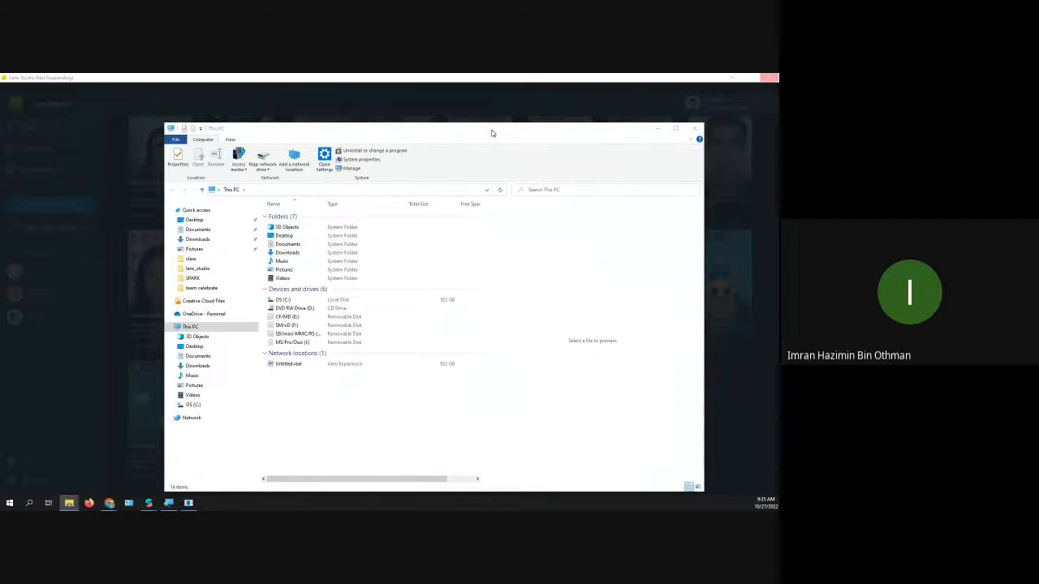
pyautogui.moveTo(492, 133); pyautogui.dragTo(778, 132)
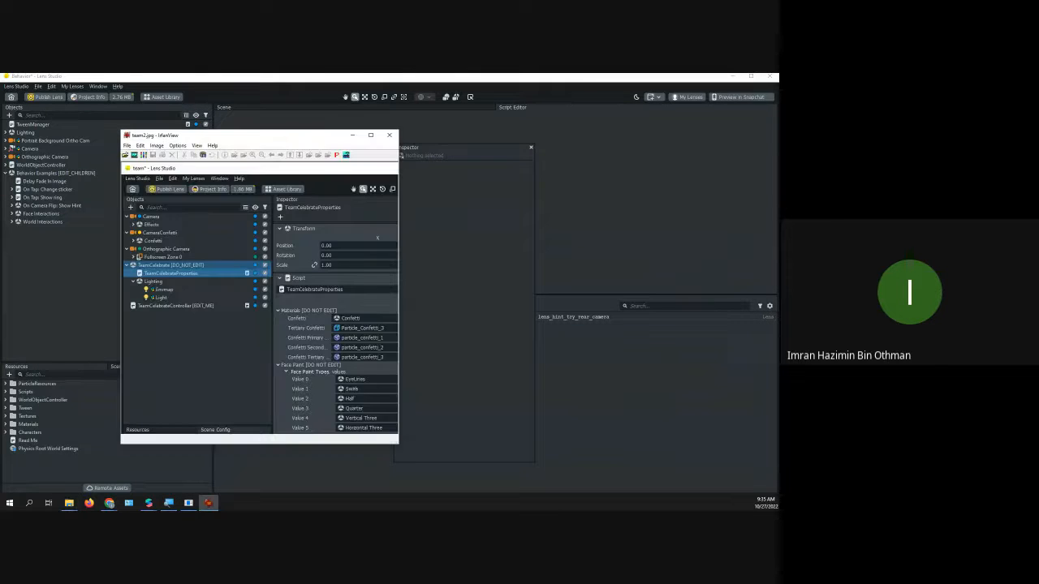
pyautogui.moveTo(276, 142); pyautogui.dragTo(511, 142)
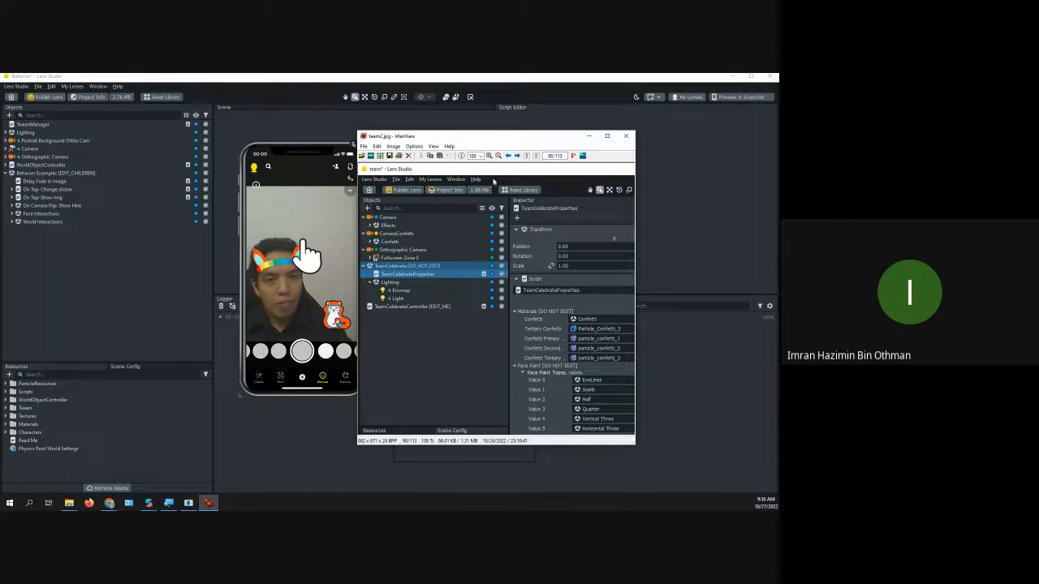
pyautogui.moveTo(488, 138); pyautogui.dragTo(349, 157)
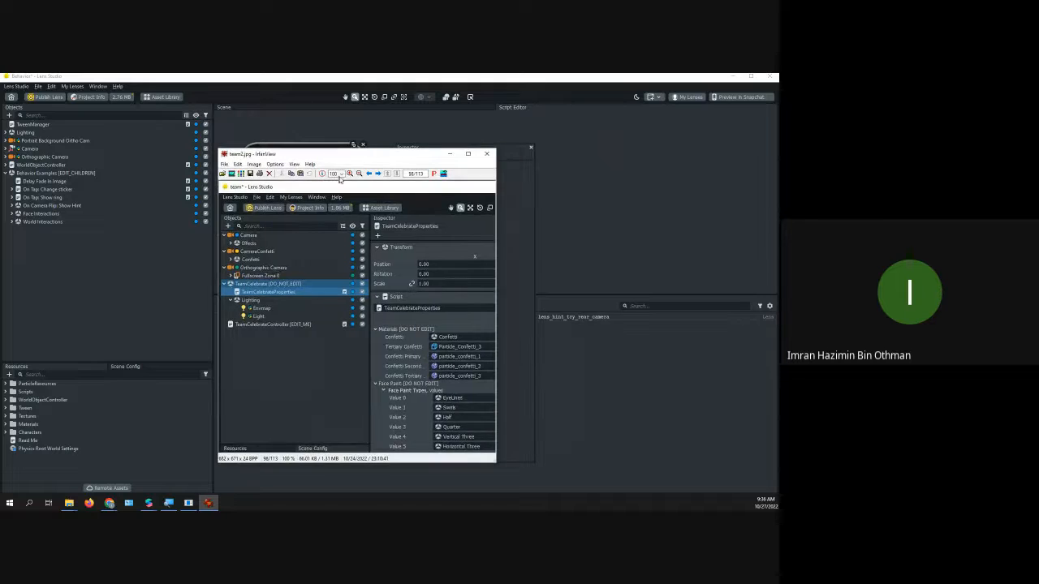
# Enlarge team2.jpg to 161% and examine the TeamCelebrate object hierarchy, then move the image window out of the way
pyautogui.click(350, 176)
pyautogui.click(350, 177)
pyautogui.doubleClick(349, 176)
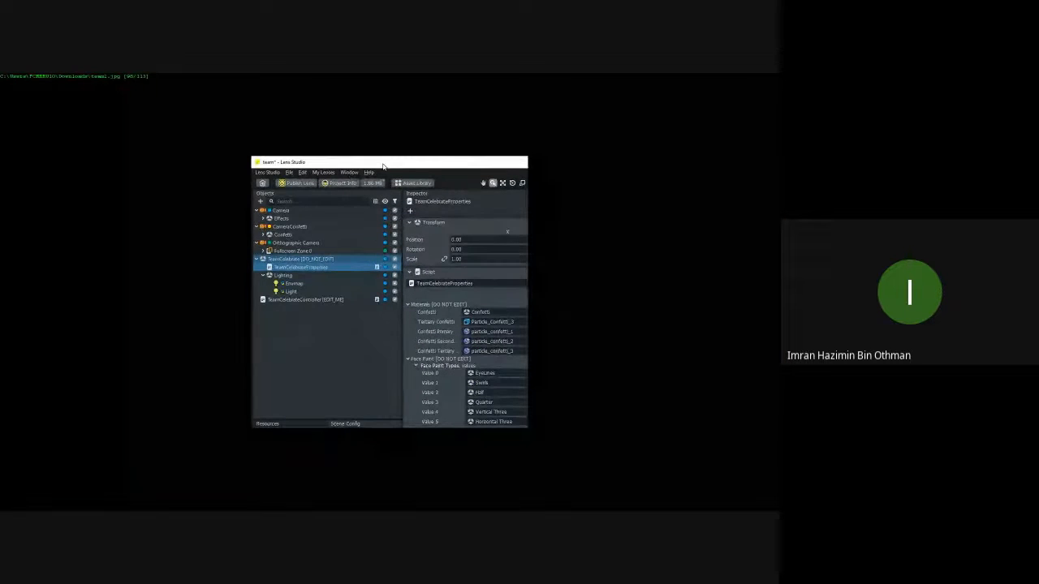
pyautogui.doubleClick(383, 166)
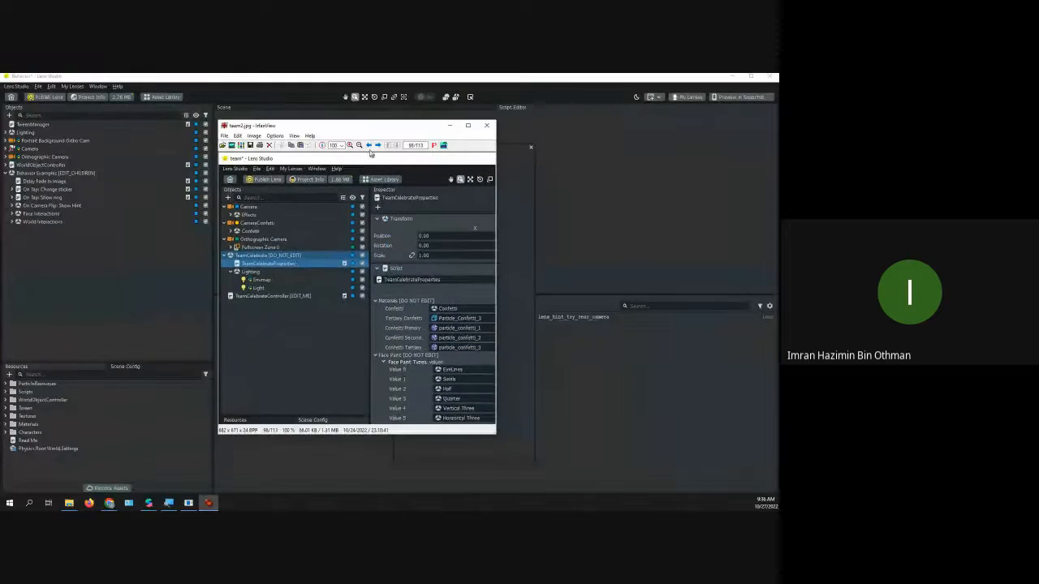
pyautogui.click(349, 146)
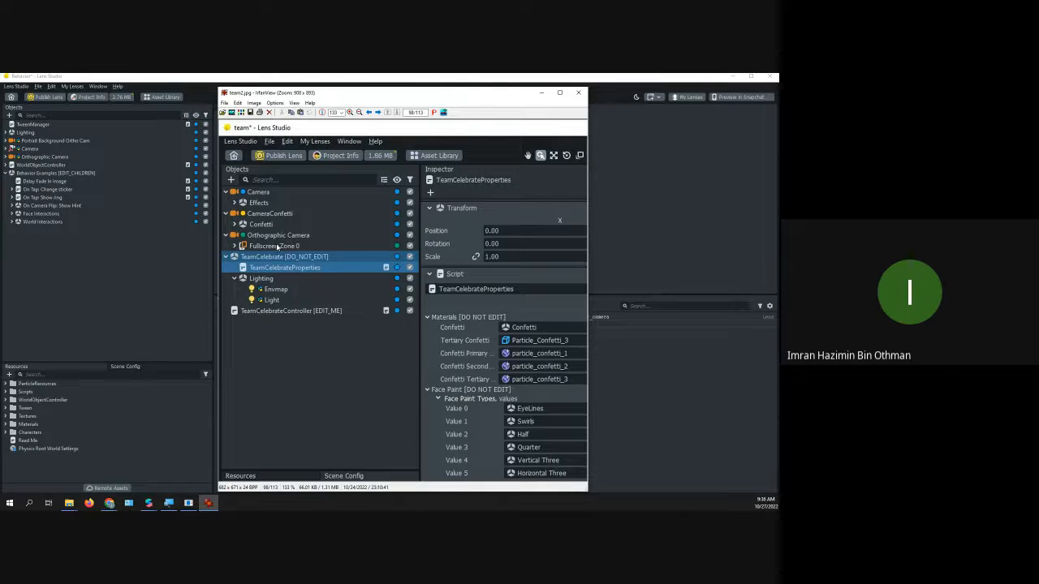
pyautogui.click(350, 113)
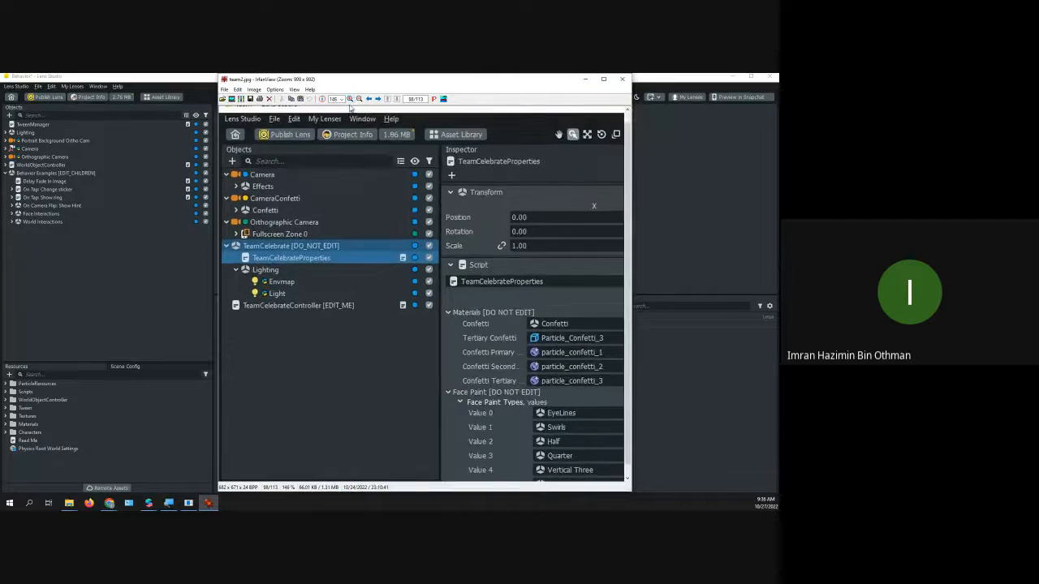
pyautogui.click(350, 100)
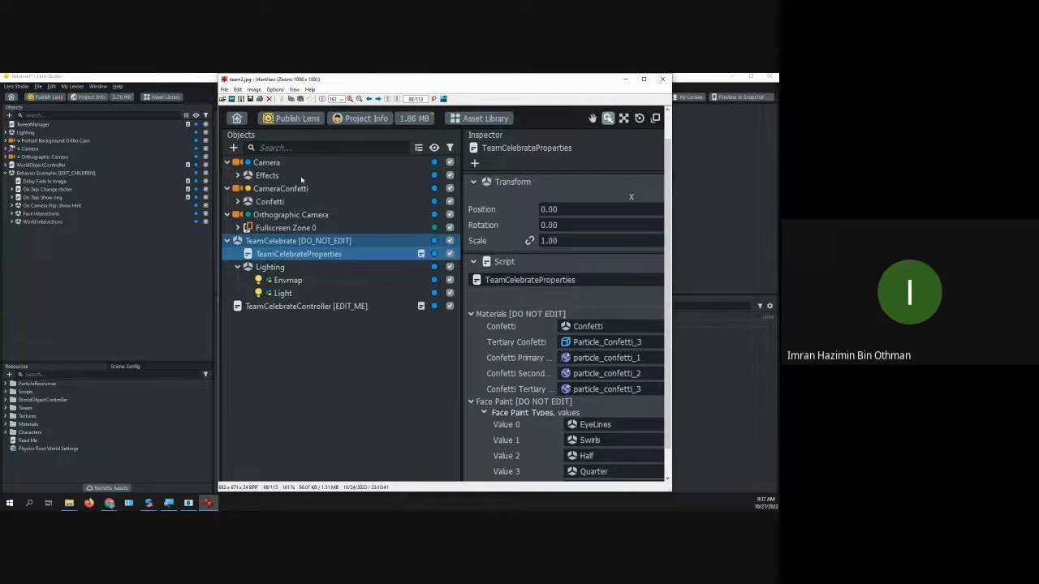
pyautogui.scroll(2, 419, 203)
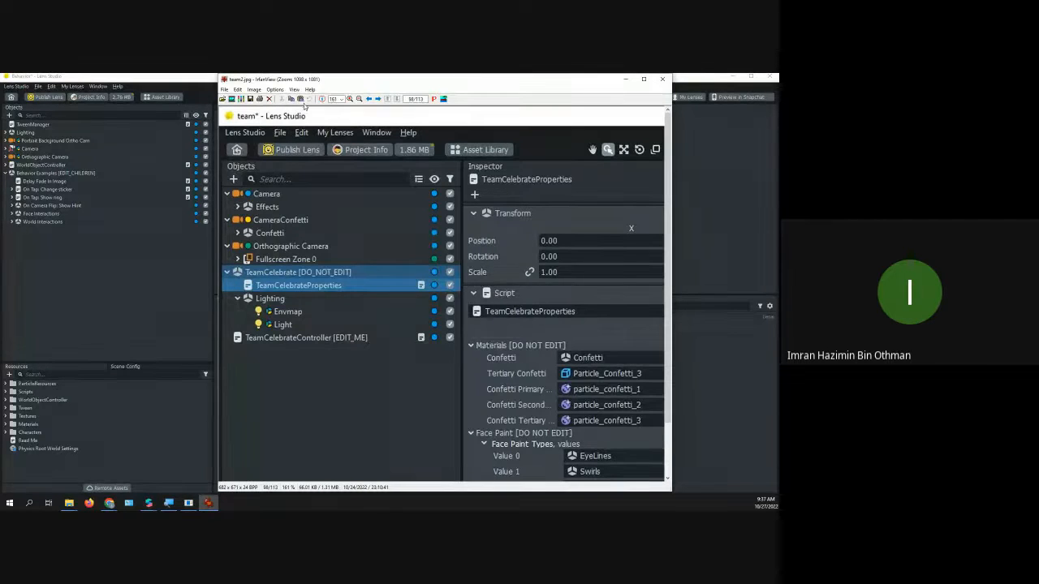
pyautogui.moveTo(306, 82); pyautogui.dragTo(779, 90)
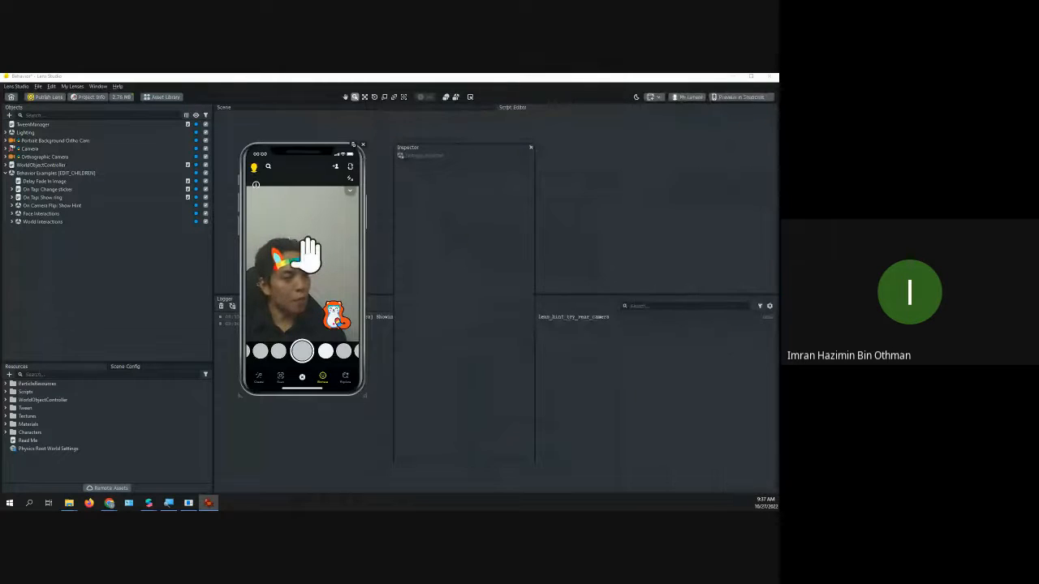
# Switch back to Lens Studio and test the Behavior lens by repeatedly tapping the animal sticker in the preview to cycle the face effects
pyautogui.click(333, 319)
pyautogui.click(333, 319)
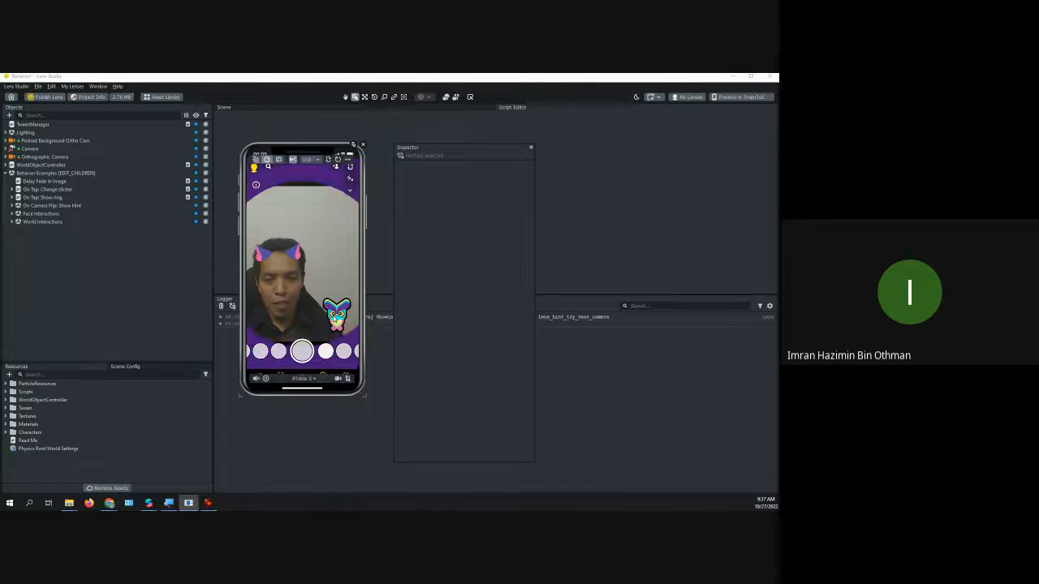
pyautogui.click(333, 319)
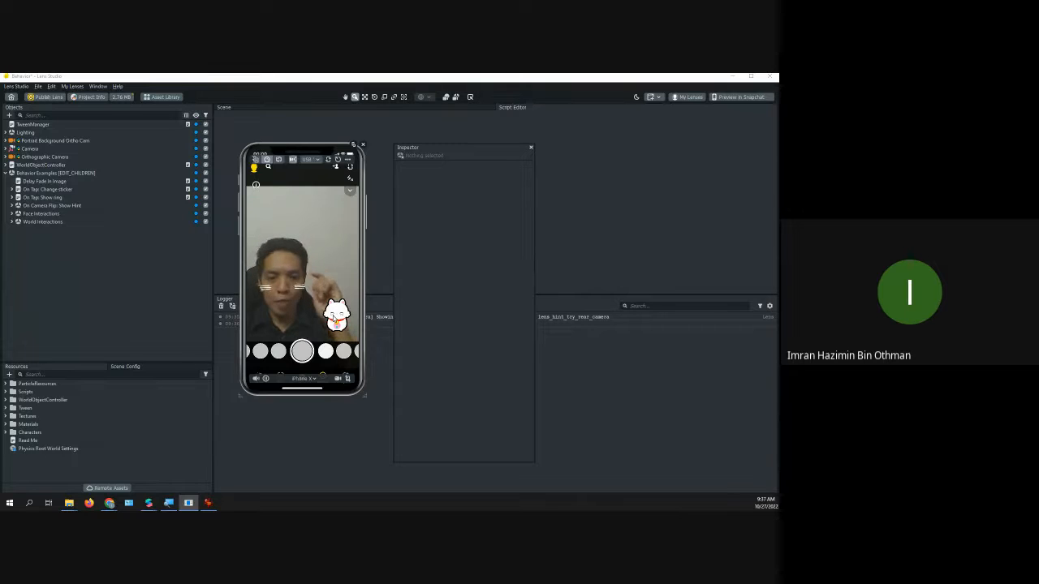
pyautogui.click(334, 319)
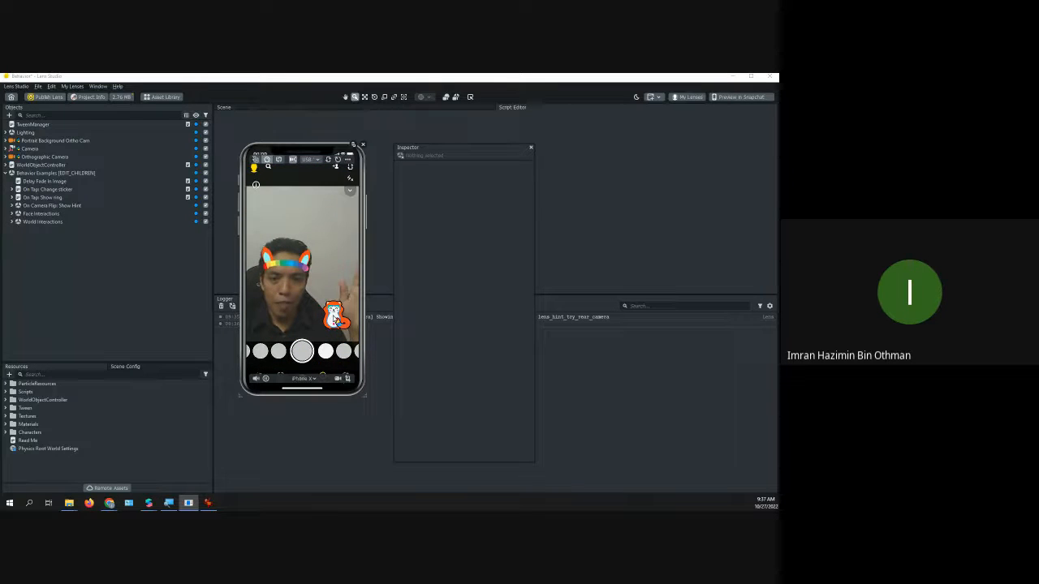
pyautogui.click(334, 319)
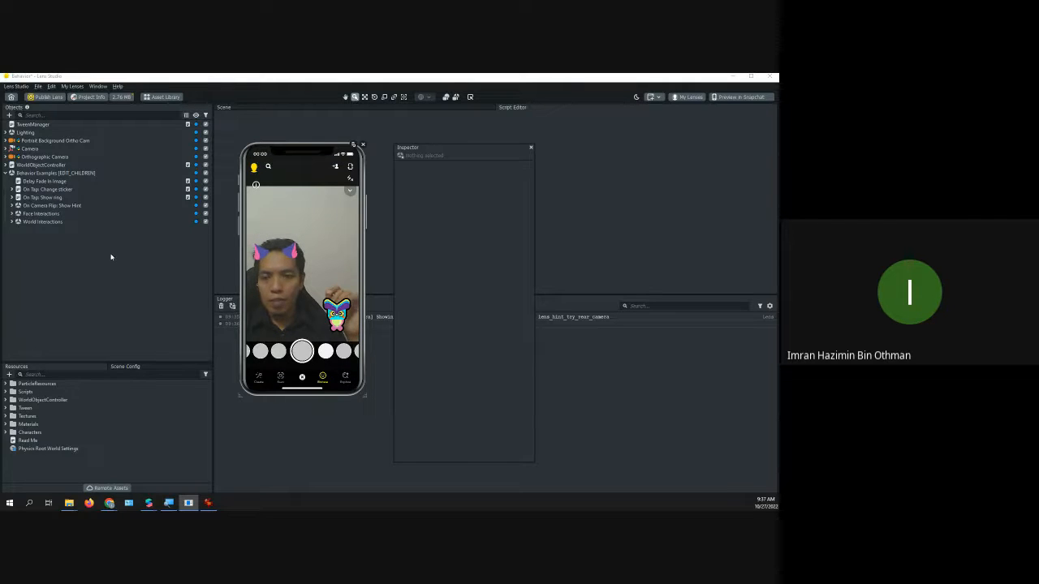
pyautogui.click(329, 314)
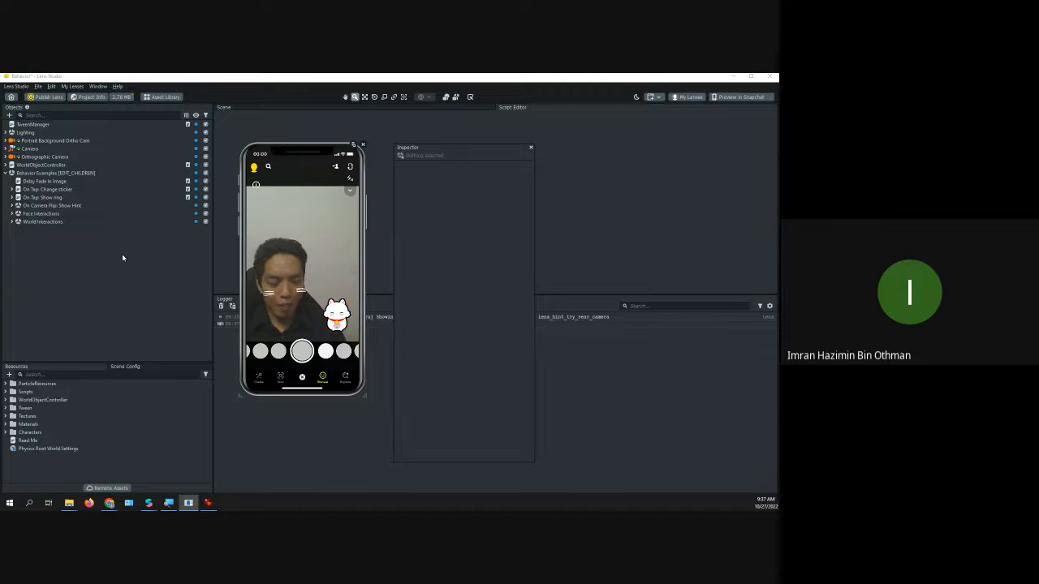
# Import the object file cap.lso from the class folder into the Behavior project
pyautogui.click(150, 206)
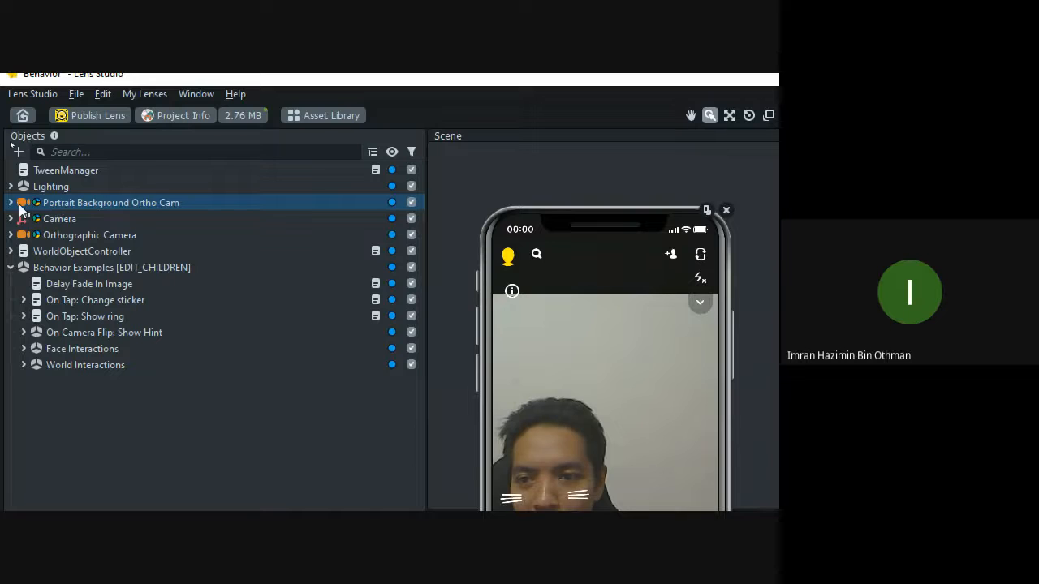
pyautogui.click(22, 200)
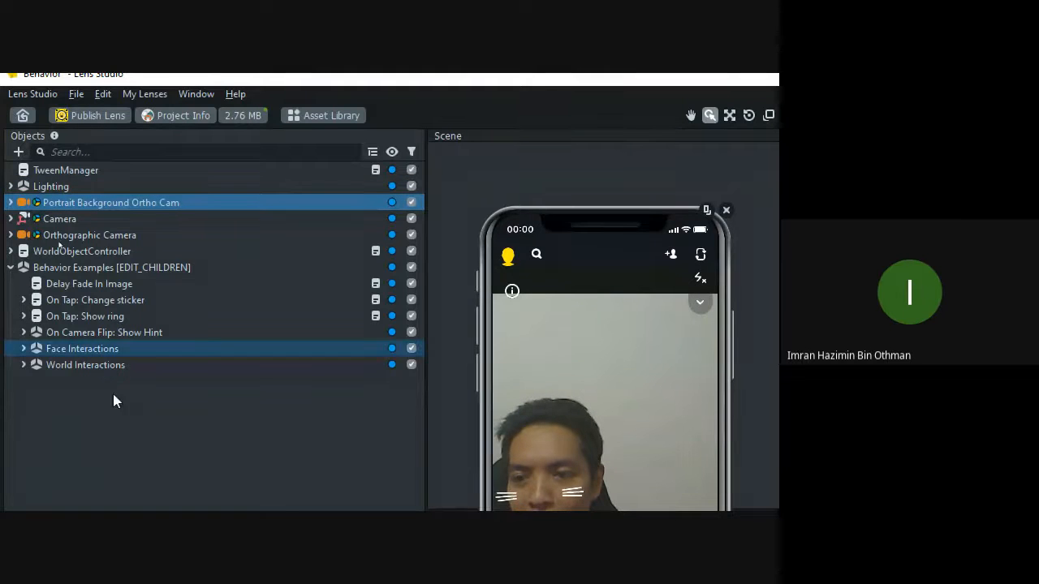
pyautogui.click(64, 415)
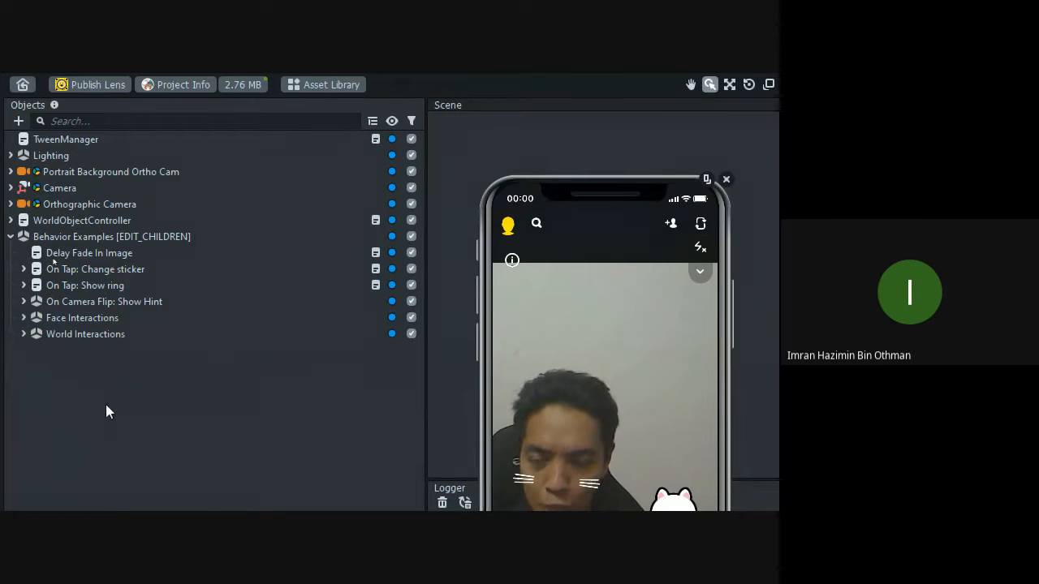
pyautogui.rightClick(65, 397)
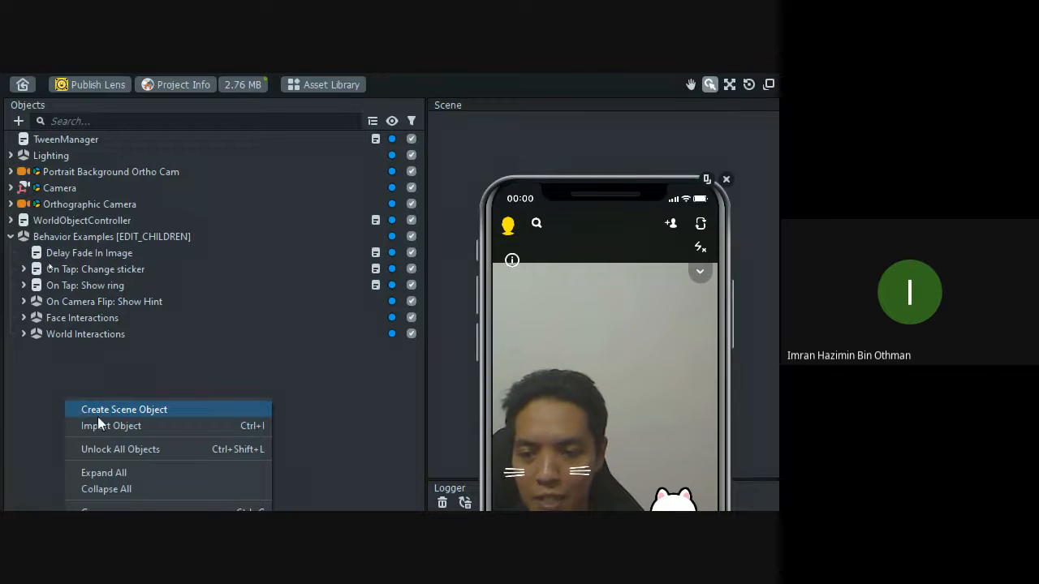
pyautogui.click(110, 426)
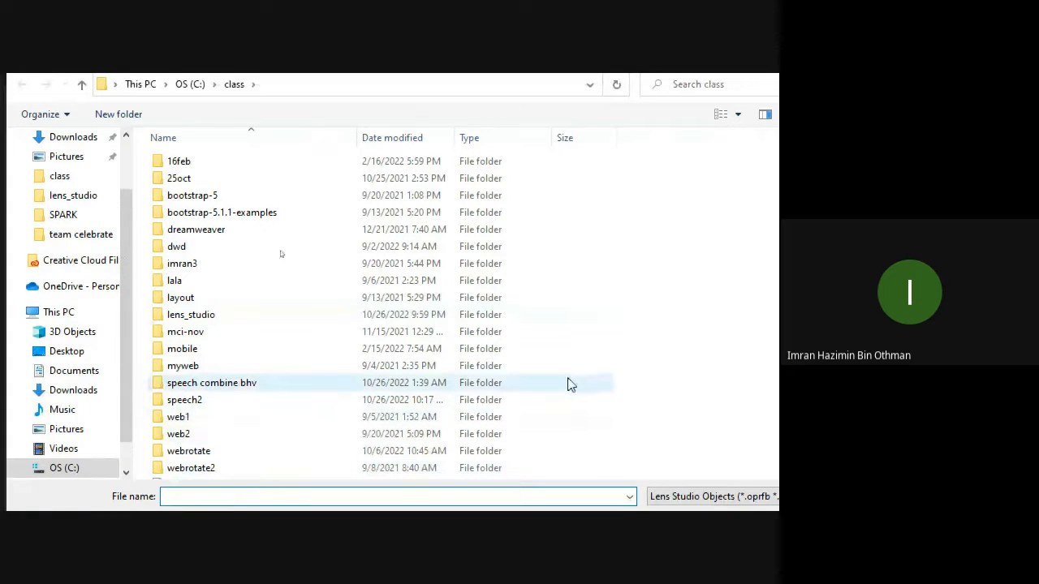
pyautogui.click(175, 466)
pyautogui.scroll(-1, 175, 465)
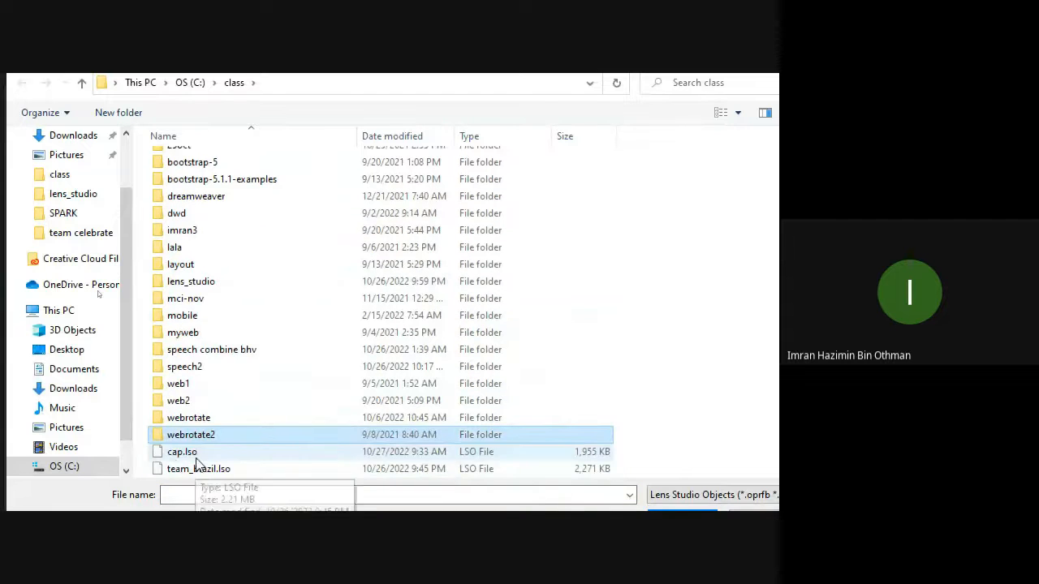
pyautogui.click(192, 453)
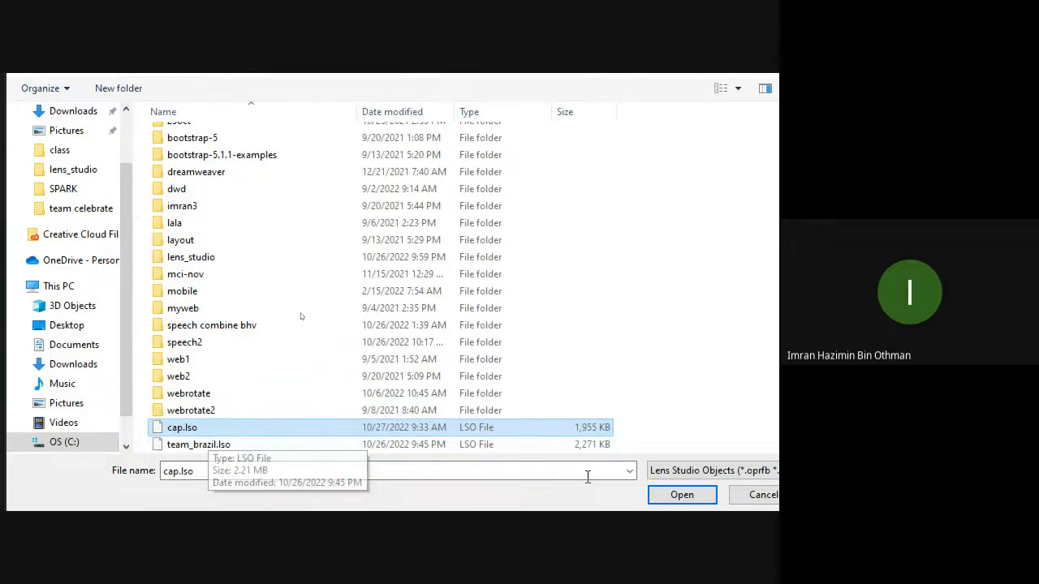
pyautogui.click(689, 479)
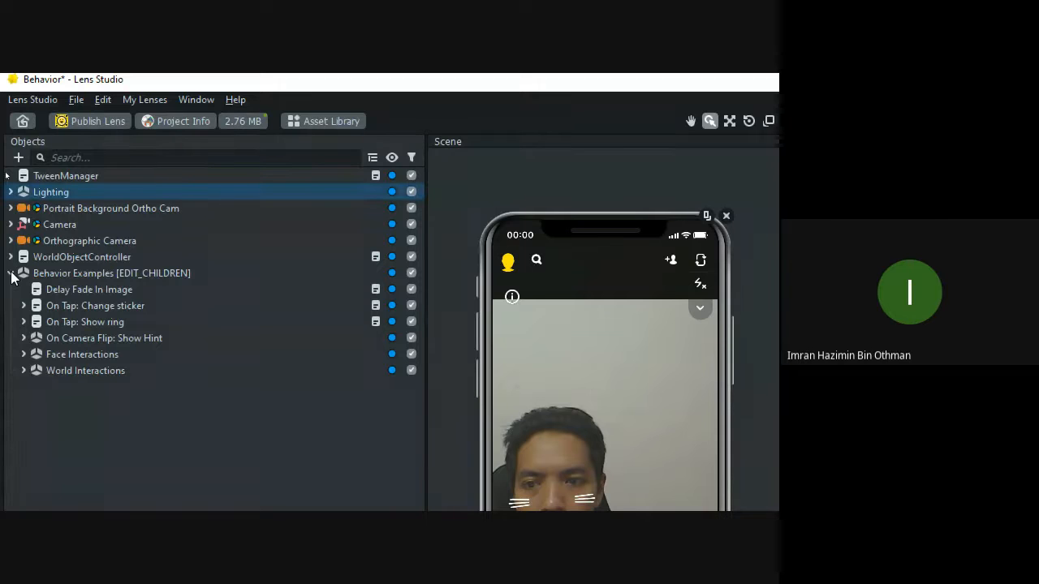
# Collapse the Behavior Examples group and rename the imported Scene Object 0 as baseball, expanding it to list its children
pyautogui.click(11, 273)
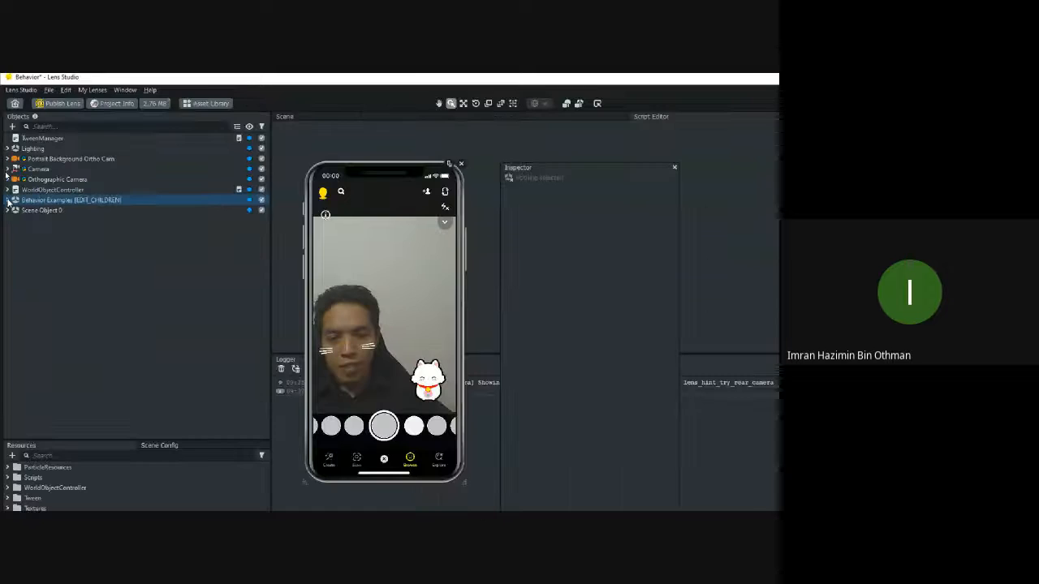
pyautogui.click(30, 181)
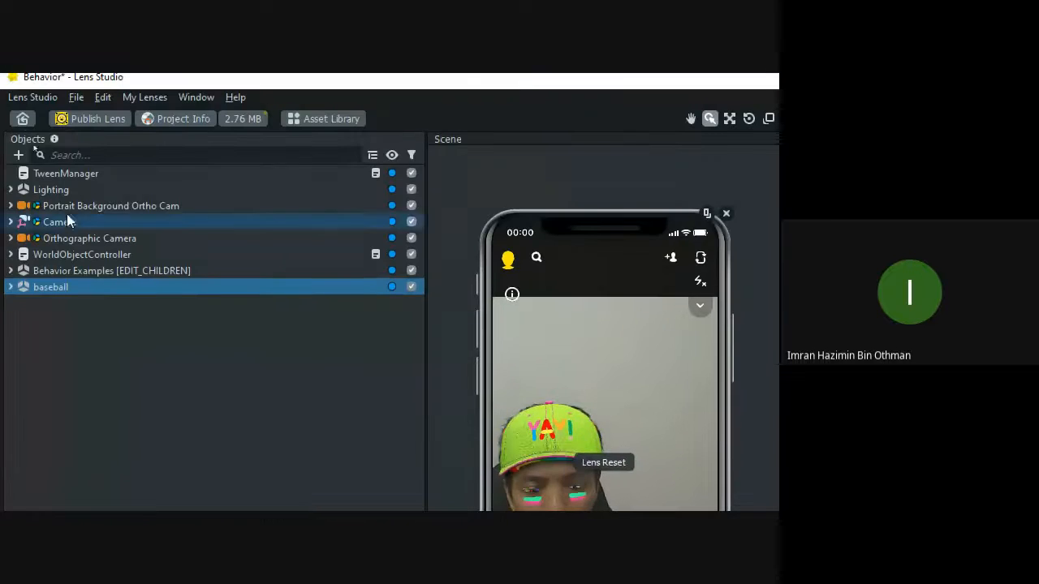
pyautogui.click(11, 287)
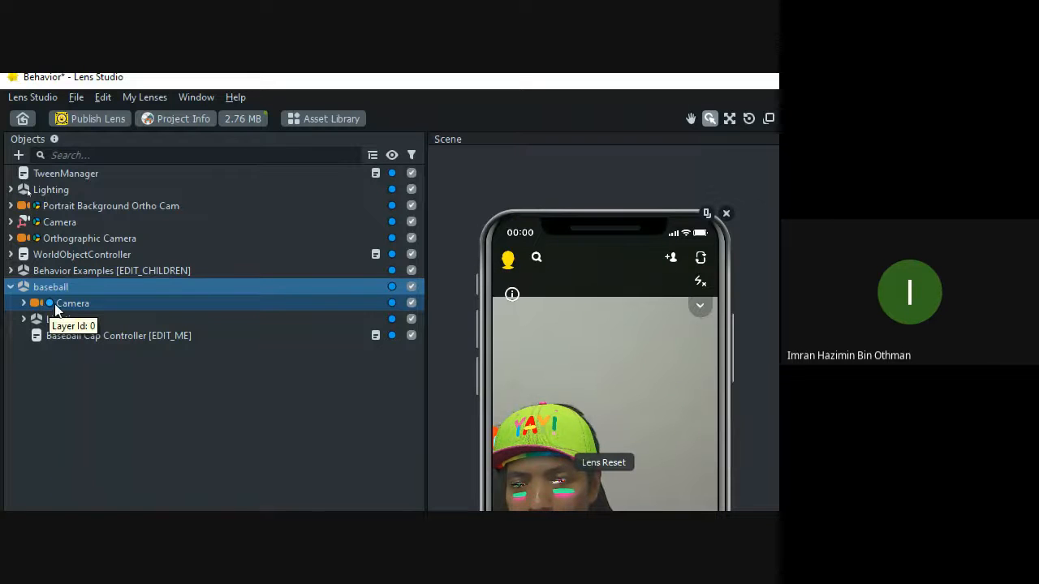
# Compare the template's main Camera with the baseball object's Camera, and expand the baseball Camera to list its child objects
pyautogui.click(55, 305)
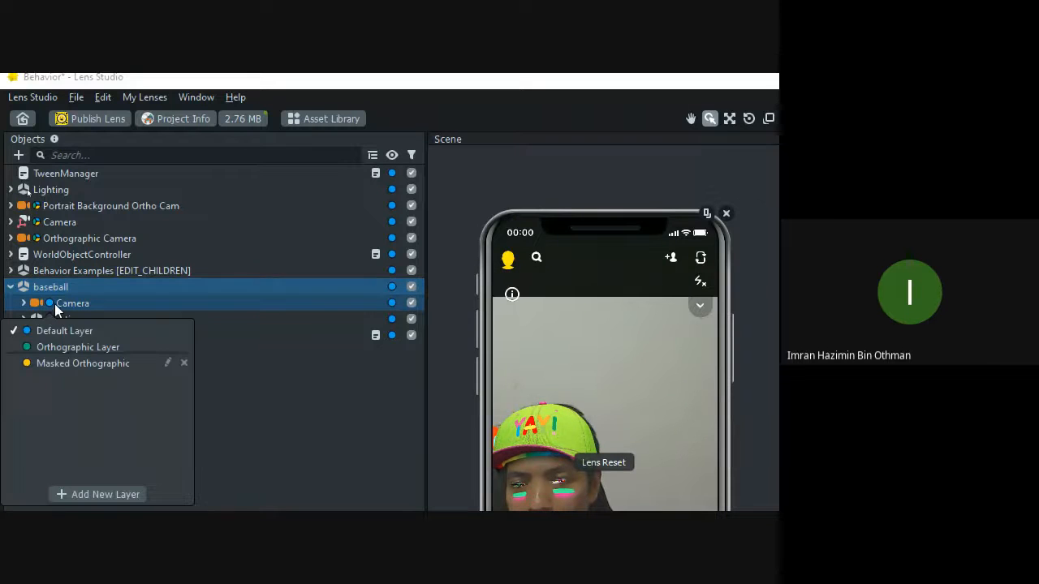
pyautogui.click(48, 220)
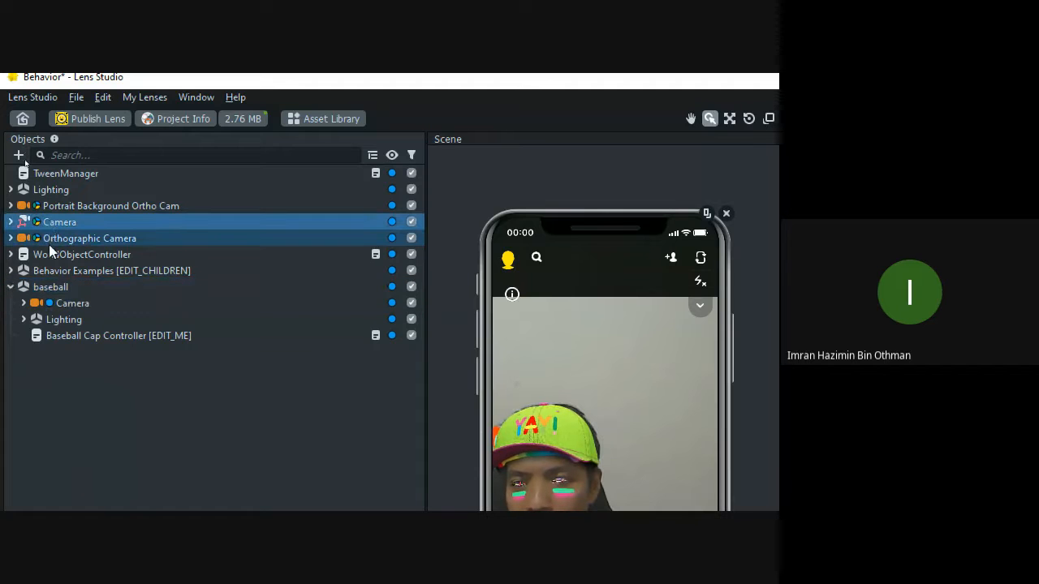
pyautogui.click(55, 289)
pyautogui.click(23, 304)
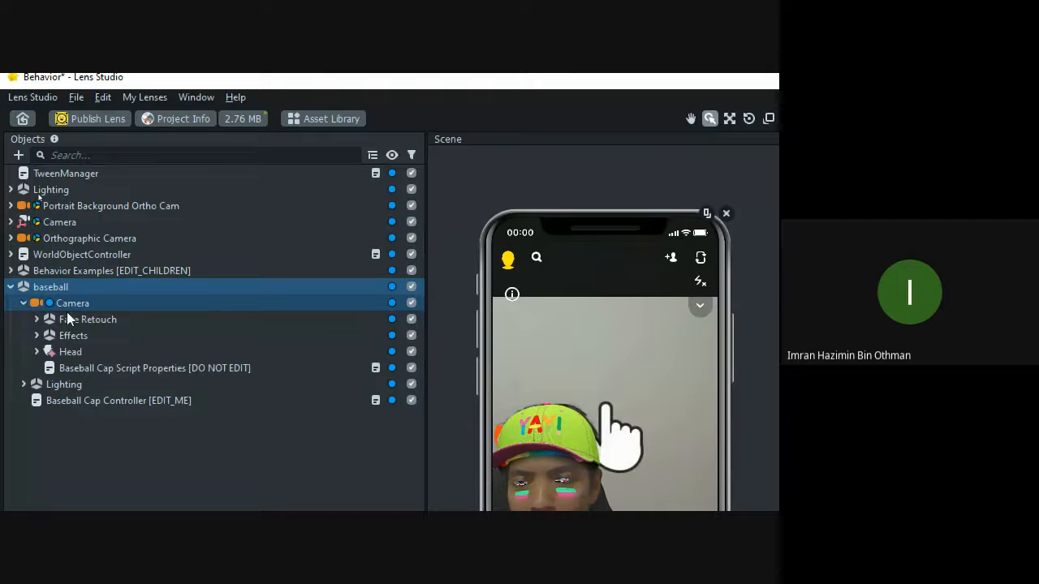
pyautogui.click(68, 310)
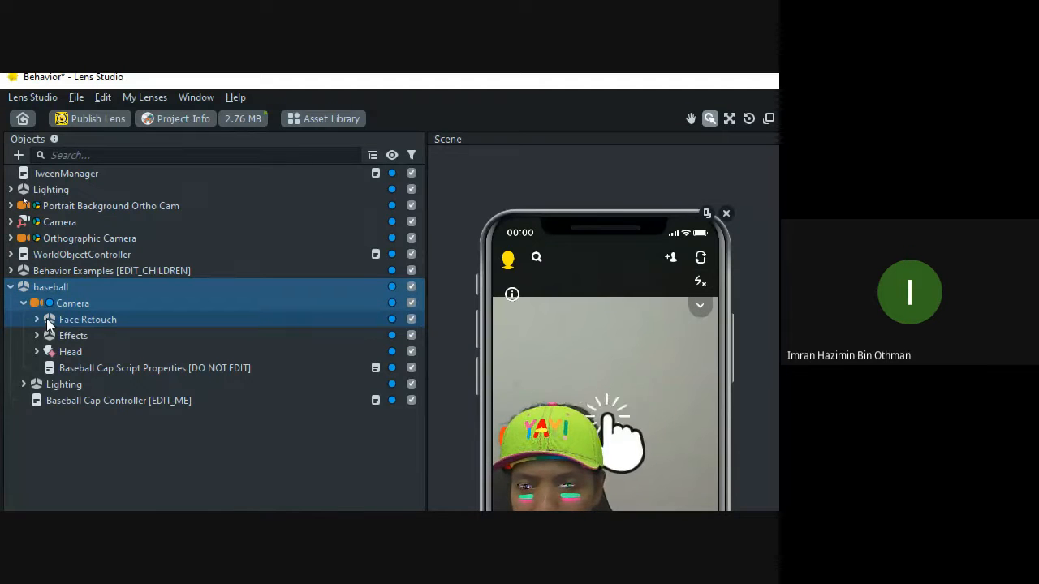
# Move Face Retouch, Effects and Head out of the baseball object's Camera into the template's main Camera
pyautogui.click(69, 321)
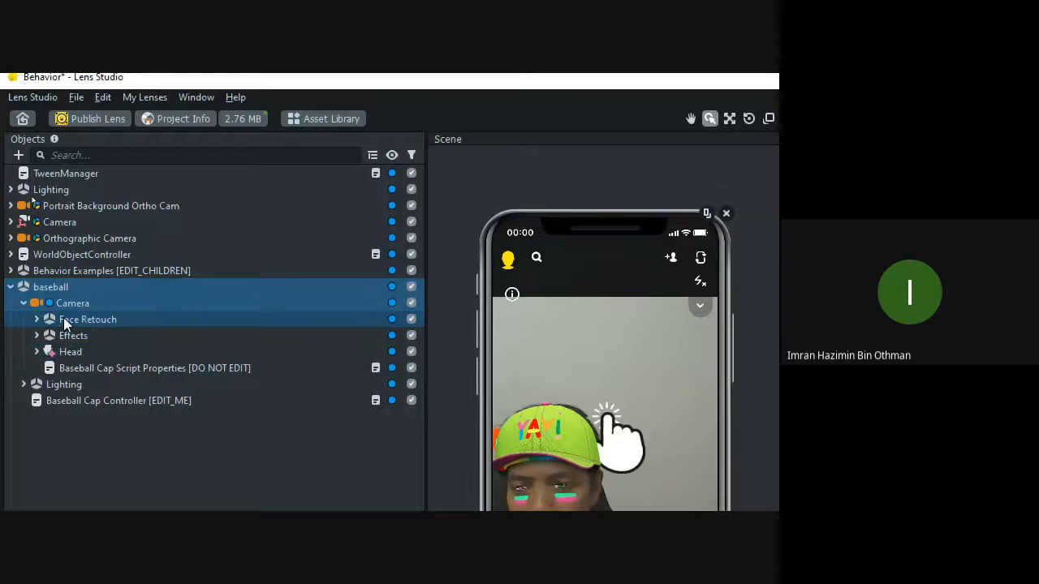
pyautogui.doubleClick(63, 317)
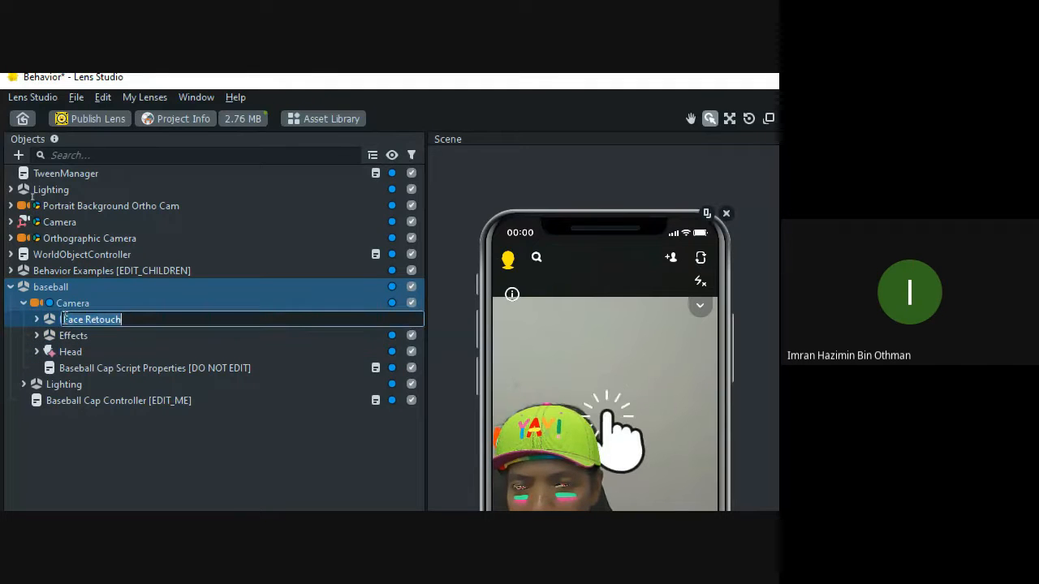
pyautogui.click(45, 320)
pyautogui.click(59, 336)
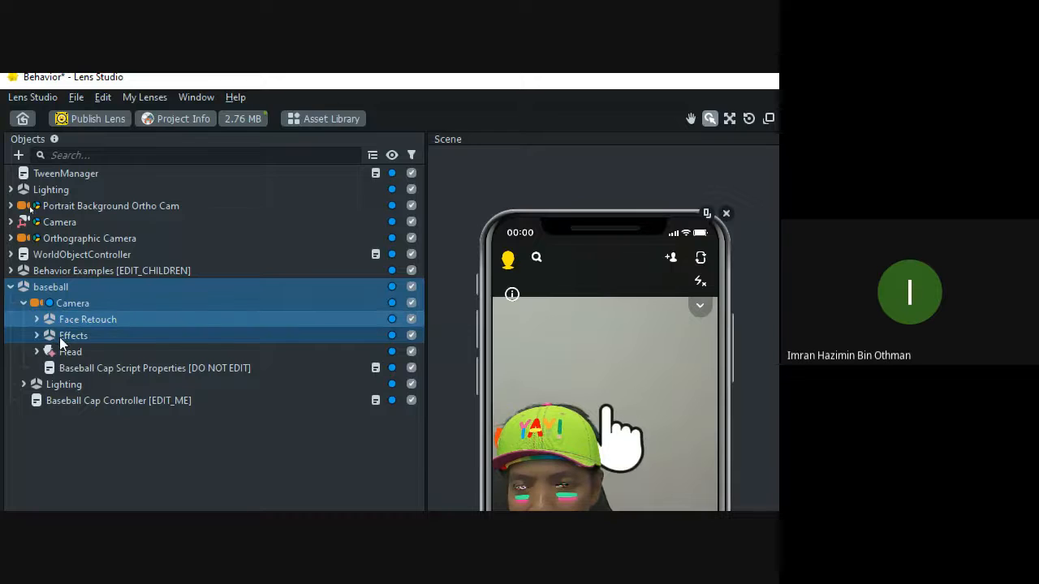
pyautogui.keyDown('ctrl'); pyautogui.click(60, 358); pyautogui.keyUp('ctrl')
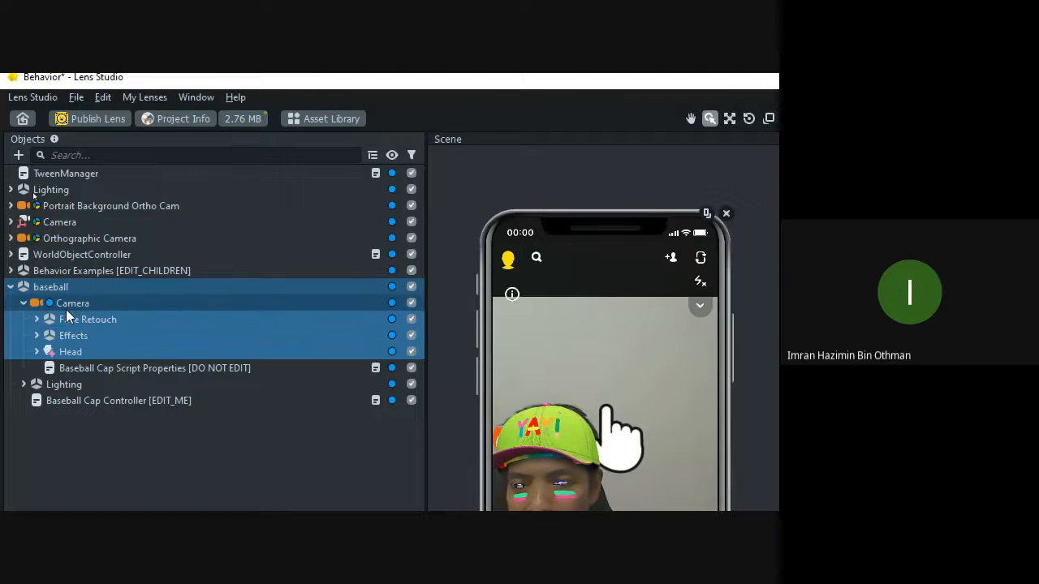
pyautogui.click(75, 325)
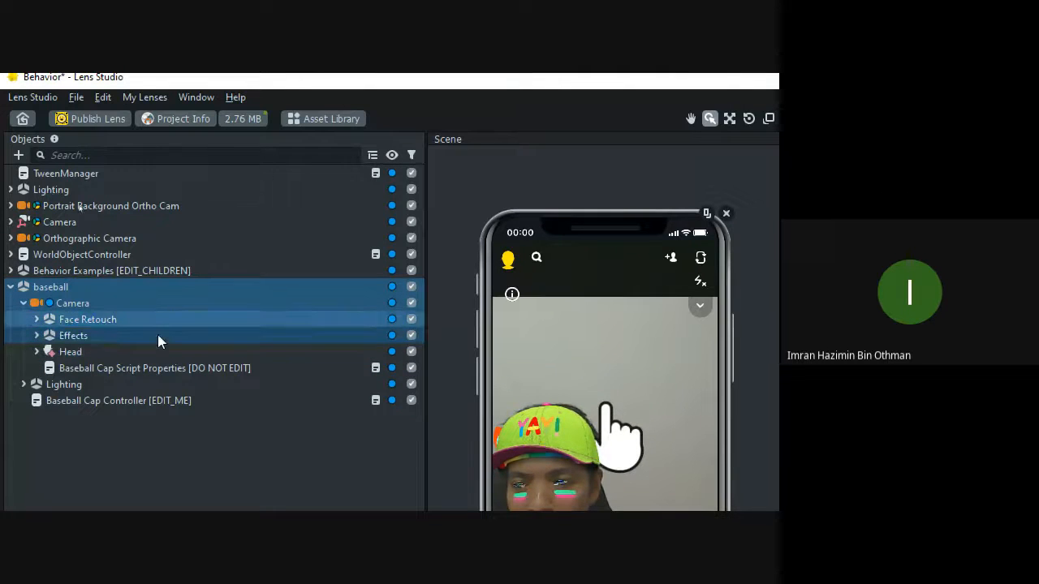
pyautogui.click(49, 324)
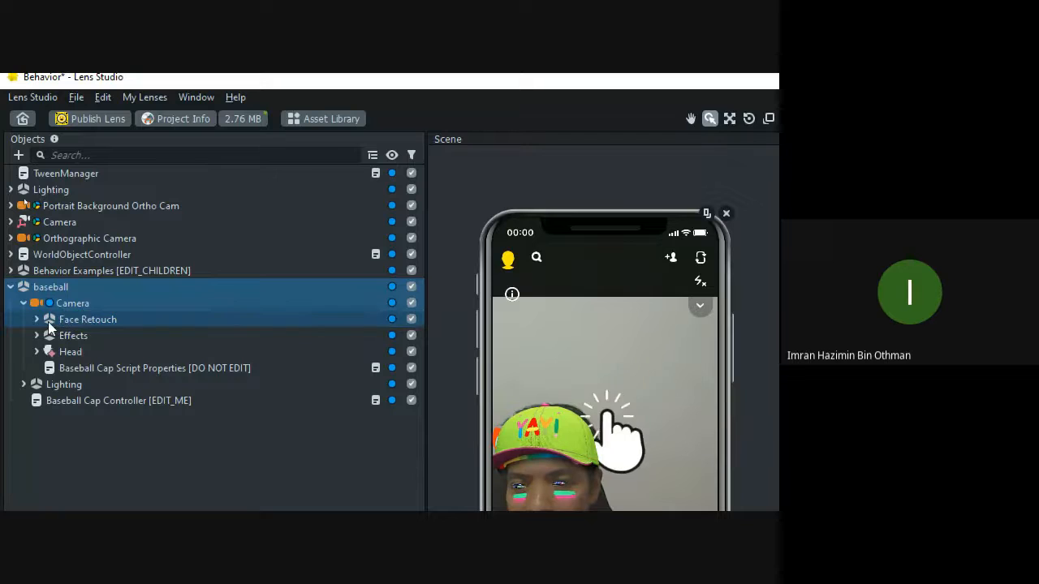
pyautogui.click(55, 337)
pyautogui.click(67, 357)
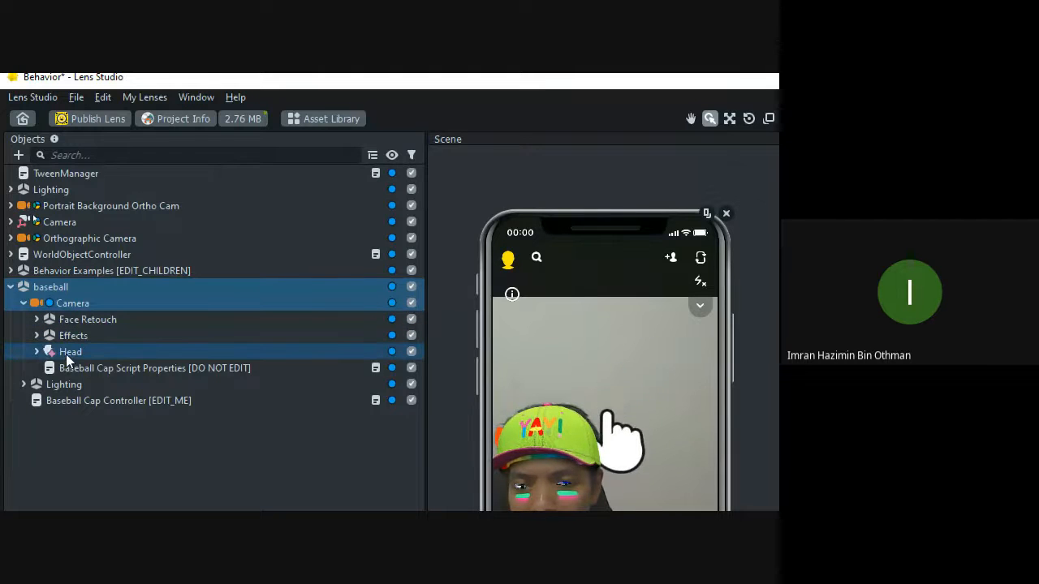
pyautogui.keyDown('shift'); pyautogui.click(65, 339); pyautogui.keyUp('shift')
pyautogui.keyDown('shift'); pyautogui.click(68, 322); pyautogui.keyUp('shift')
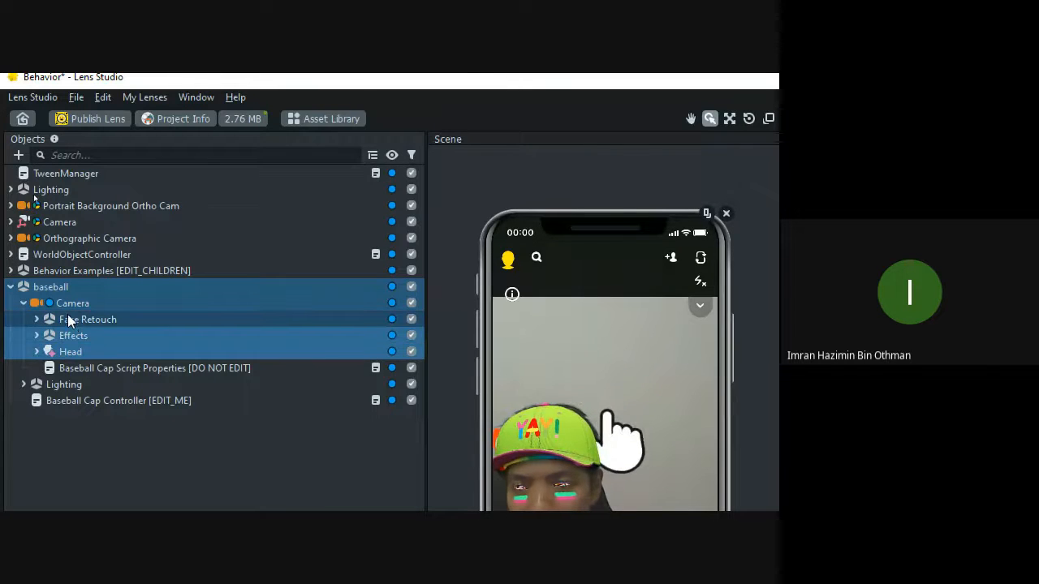
pyautogui.moveTo(68, 325)
pyautogui.mouseDown()
pyautogui.moveTo(81, 234)
pyautogui.moveTo(71, 219)
pyautogui.mouseUp()
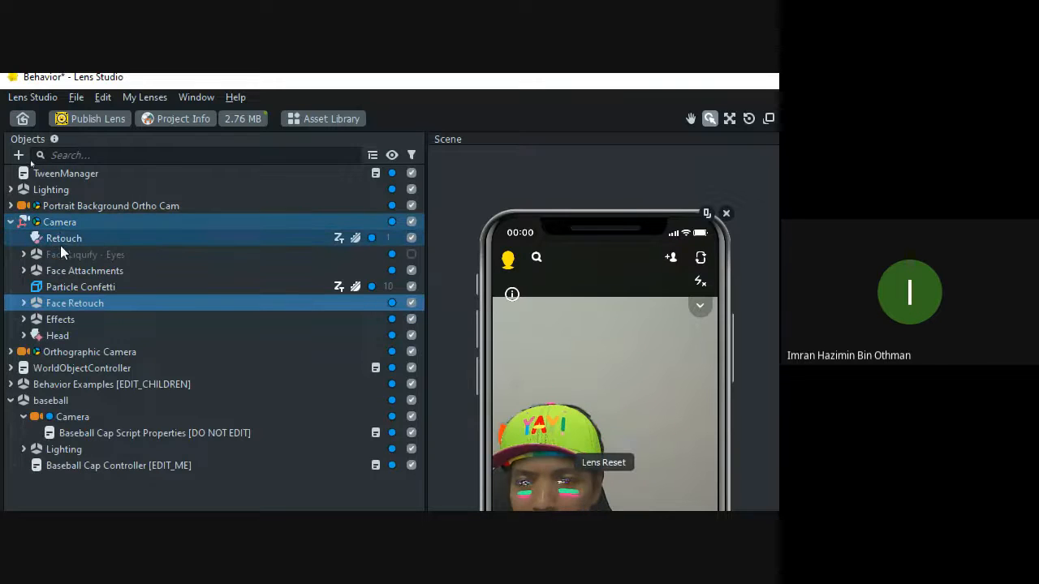
# Move Baseball Cap Script Properties [DO NOT EDIT] to the root of the object hierarchy and disable the baseball object's Camera
pyautogui.click(87, 420)
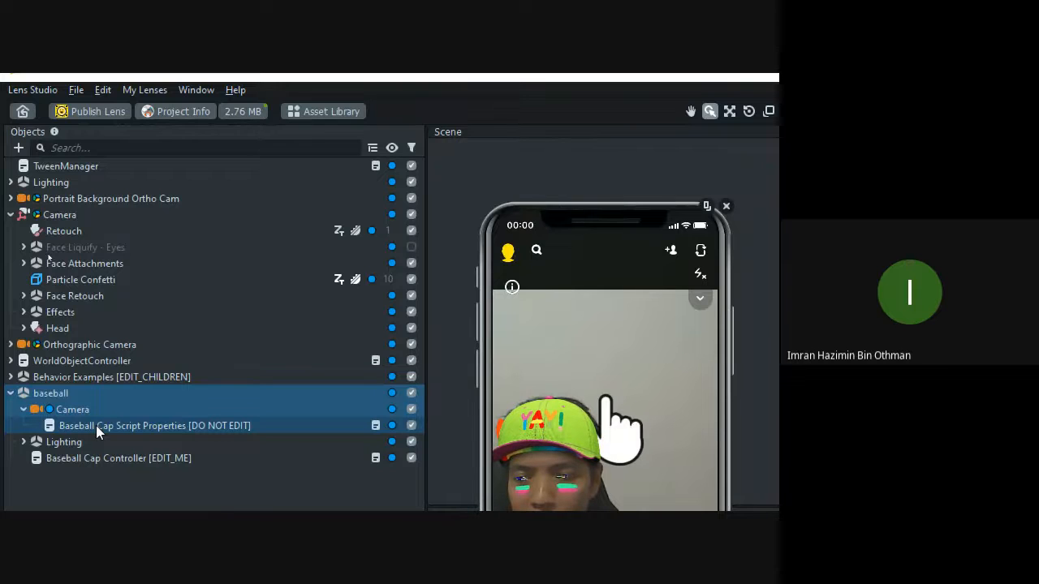
pyautogui.moveTo(95, 425); pyautogui.dragTo(104, 460)
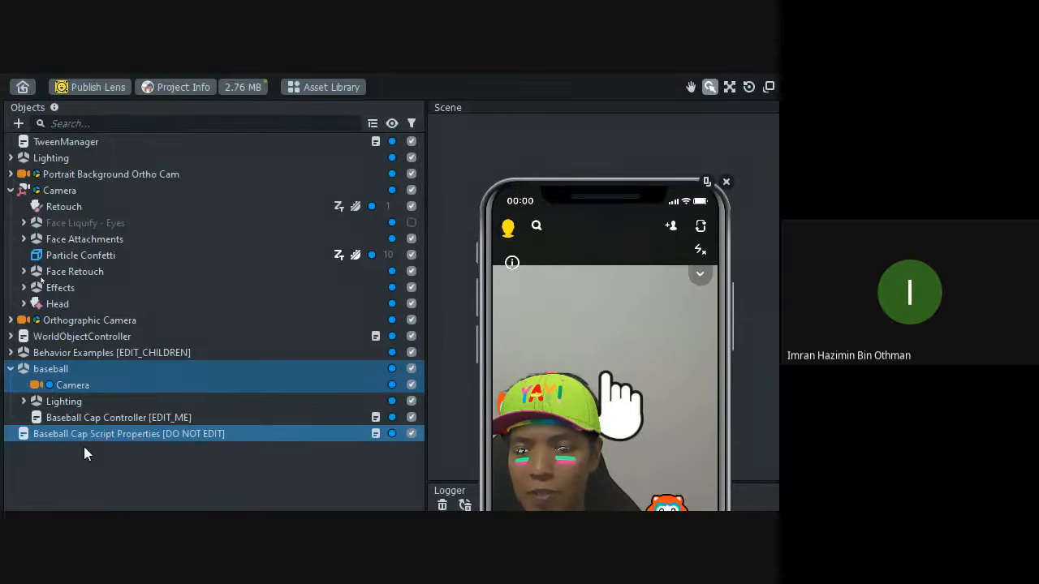
pyautogui.click(71, 382)
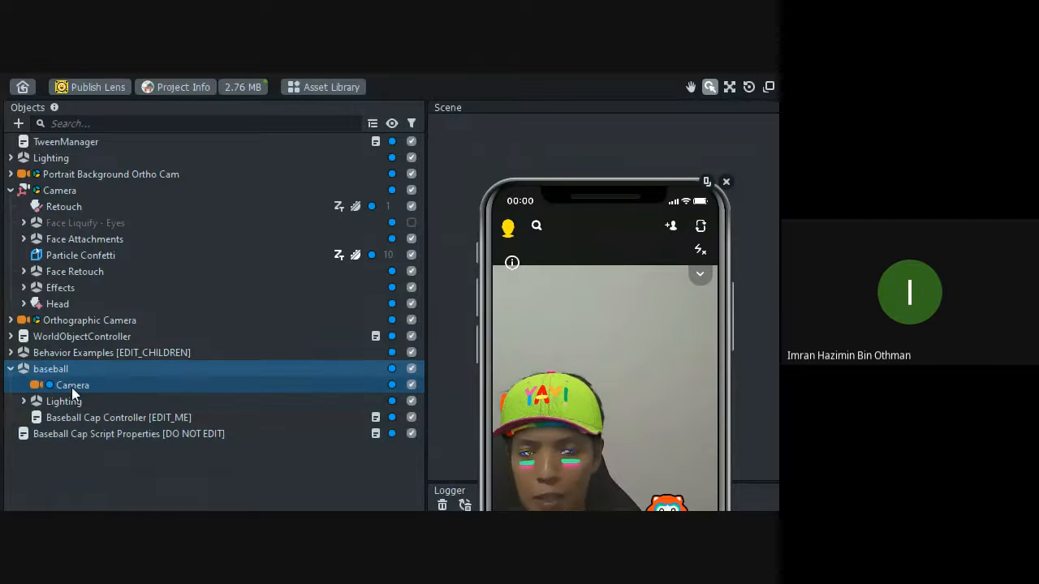
pyautogui.click(411, 384)
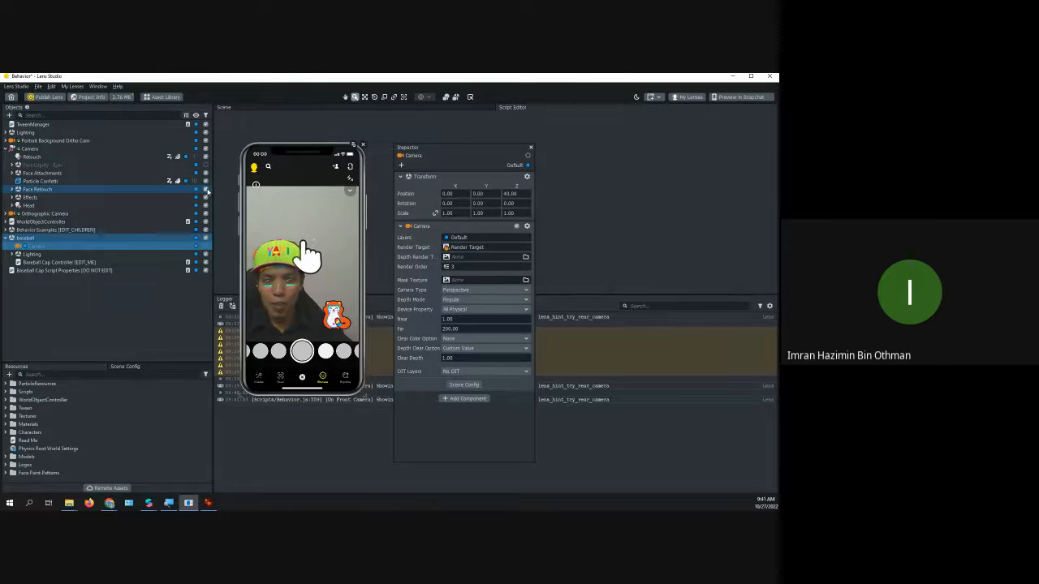
# Toggle the Face Retouch group under the main Camera off and on to compare its effect in the preview, and expand it
pyautogui.click(208, 191)
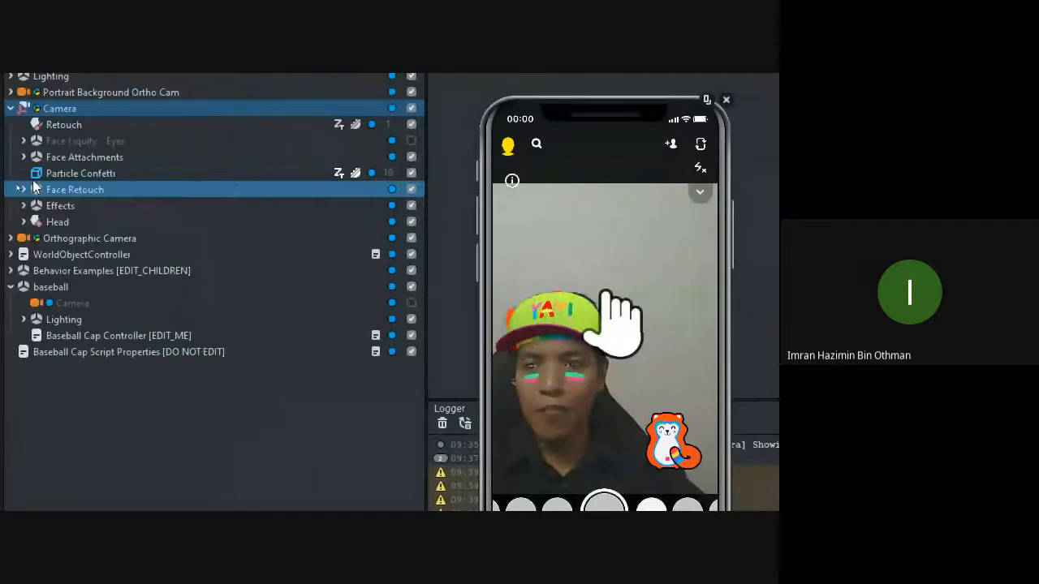
pyautogui.click(410, 190)
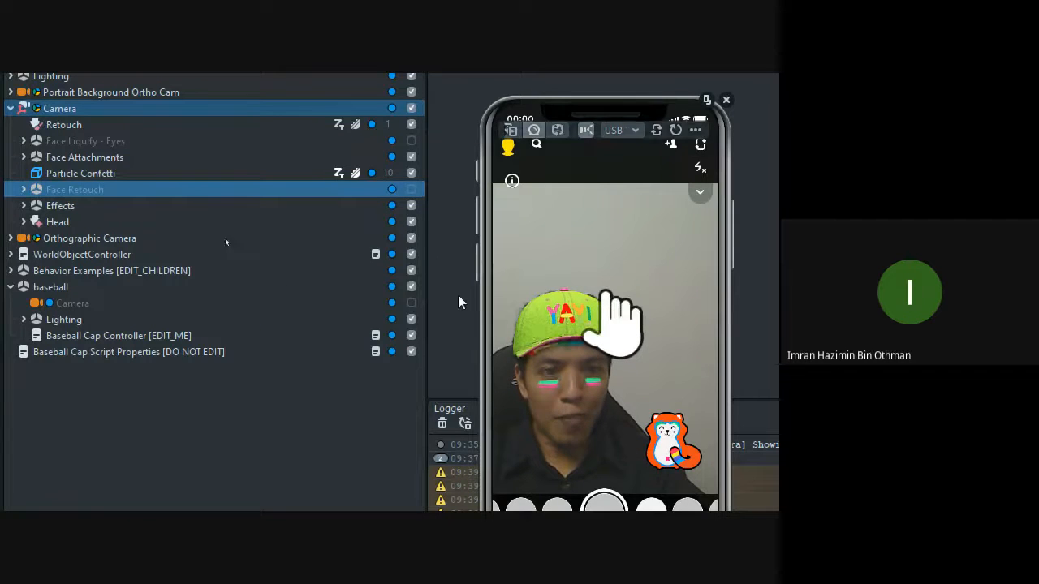
pyautogui.click(410, 189)
pyautogui.click(24, 189)
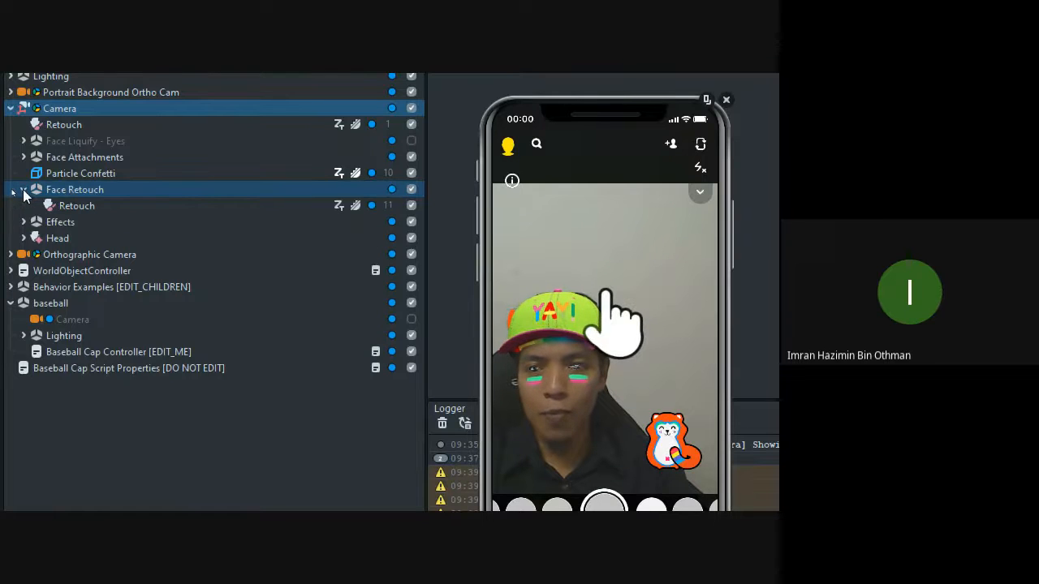
pyautogui.click(412, 190)
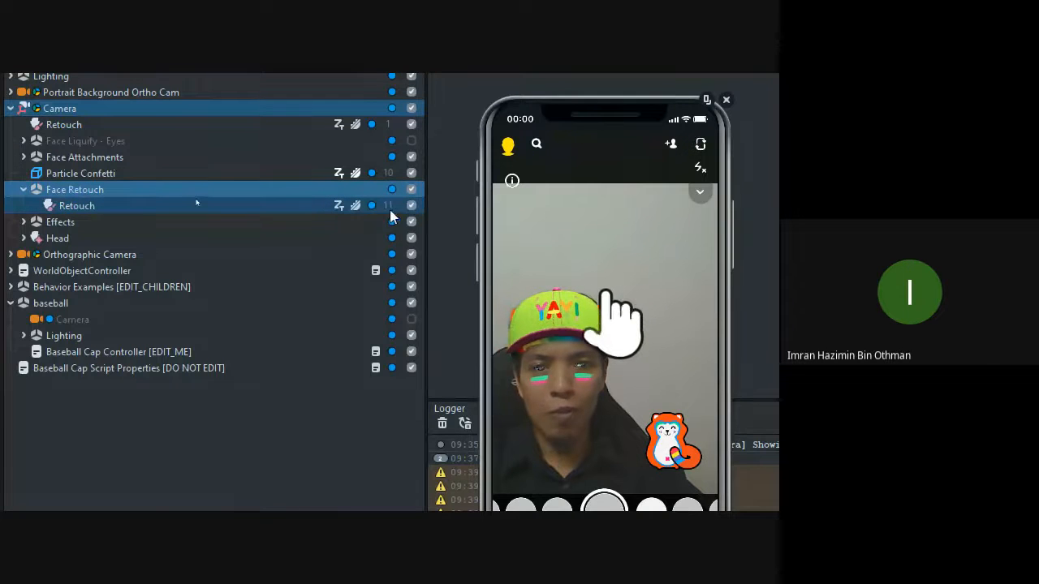
# Compare the preview with and without the Retouch object inside Face Retouch, and leave that object disabled
pyautogui.click(411, 205)
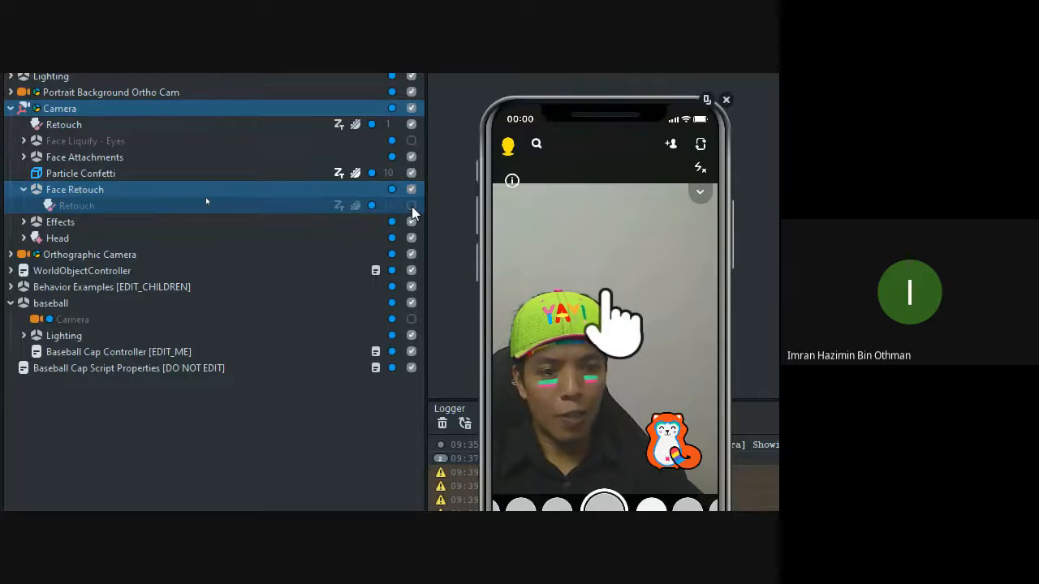
pyautogui.click(412, 205)
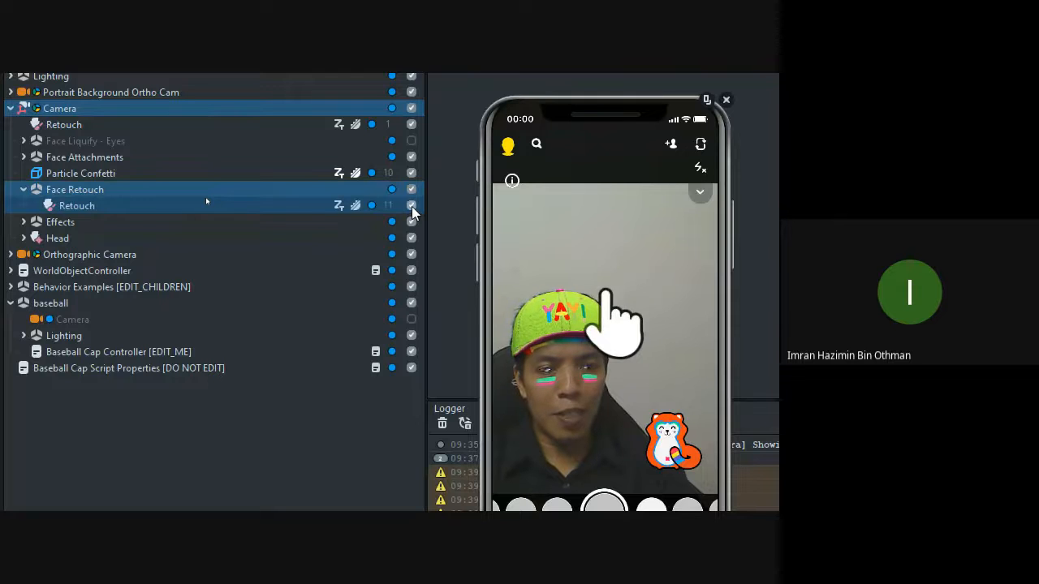
pyautogui.click(411, 206)
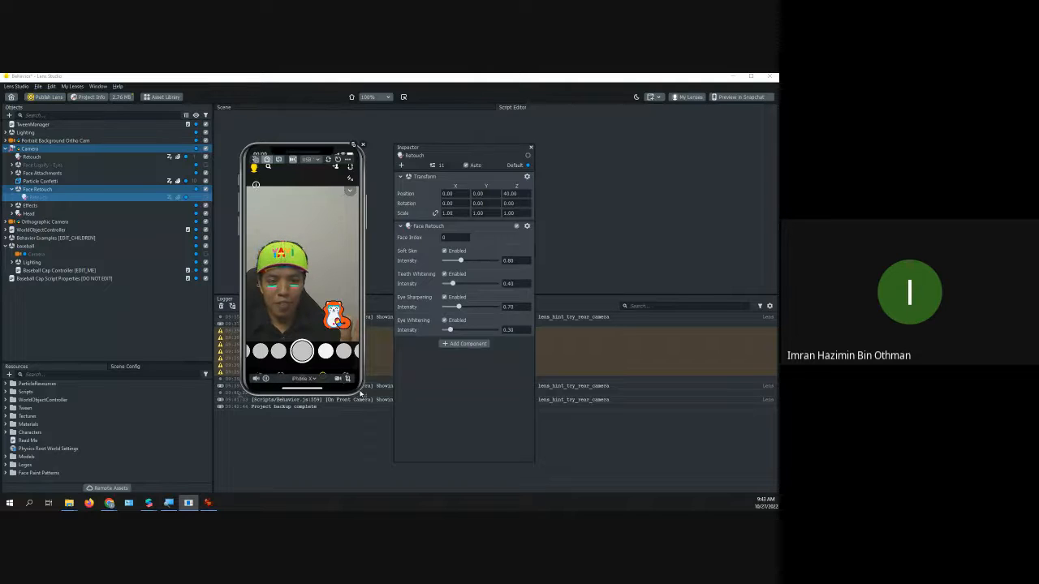
# Enlarge the floating preview, record a short video of the lens, and dismiss the recording without saving it
pyautogui.moveTo(360, 393); pyautogui.dragTo(410, 439)
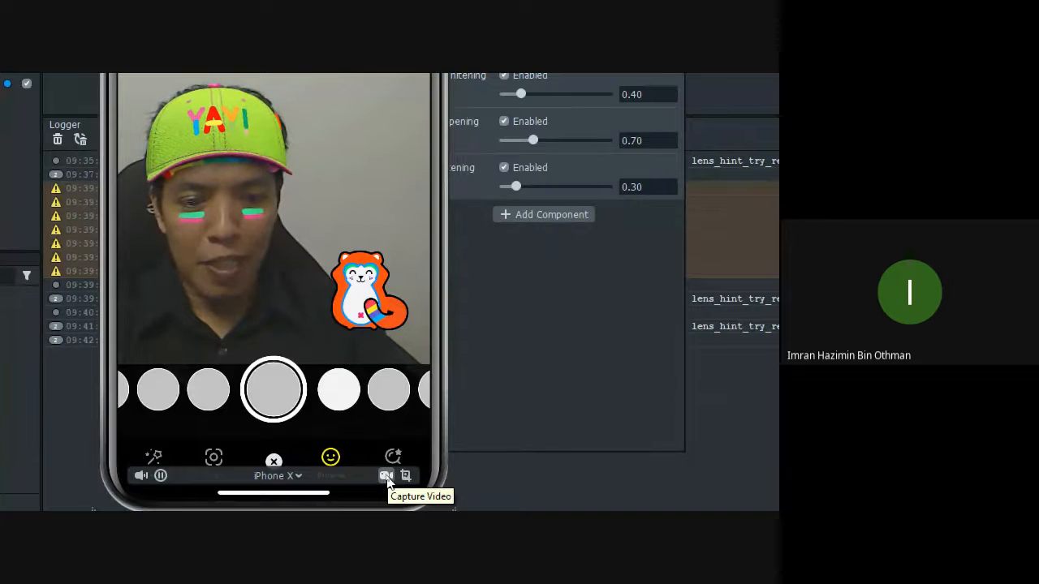
pyautogui.click(387, 478)
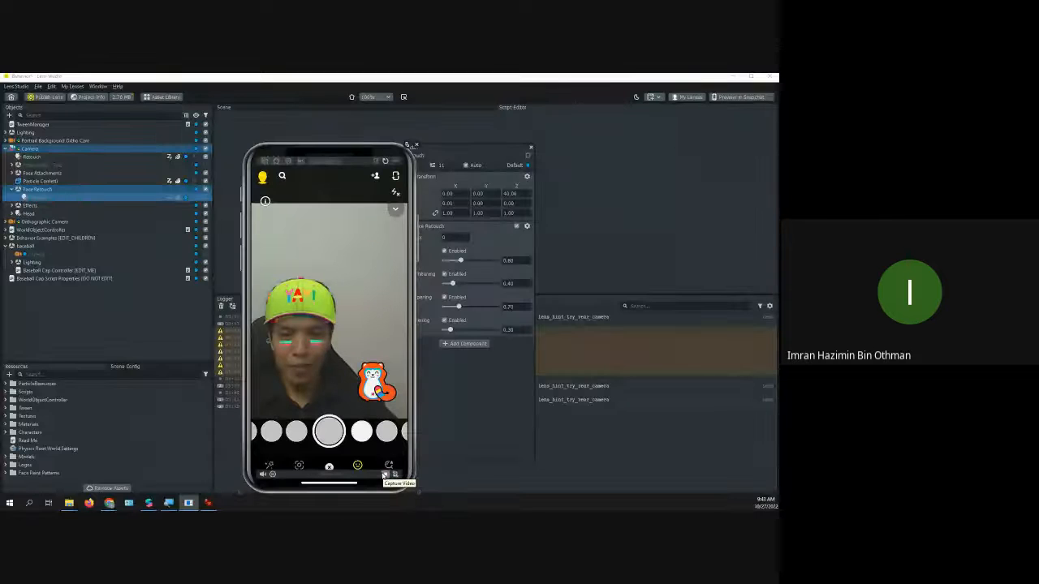
pyautogui.click(386, 476)
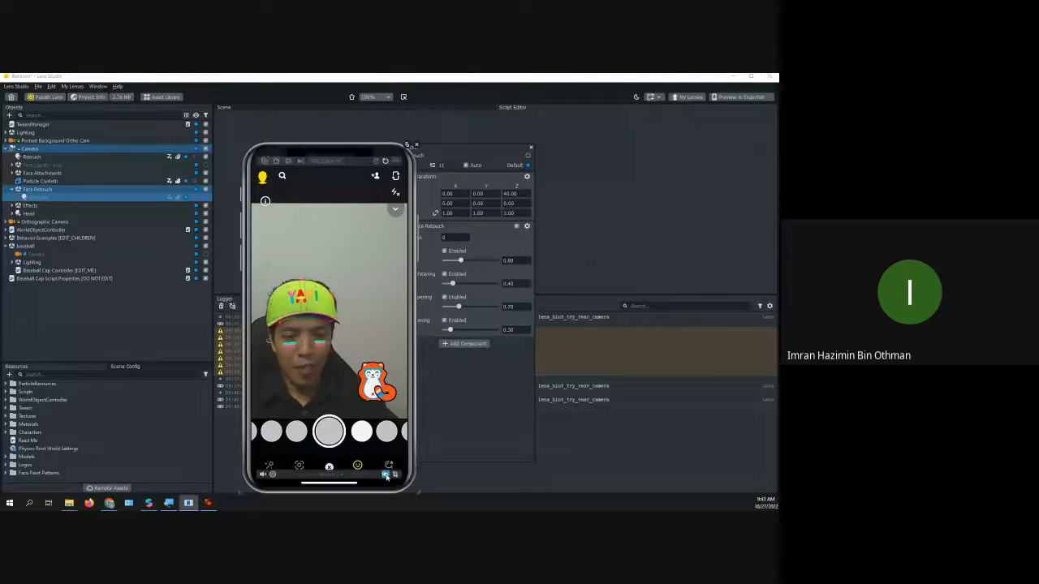
pyautogui.click(387, 477)
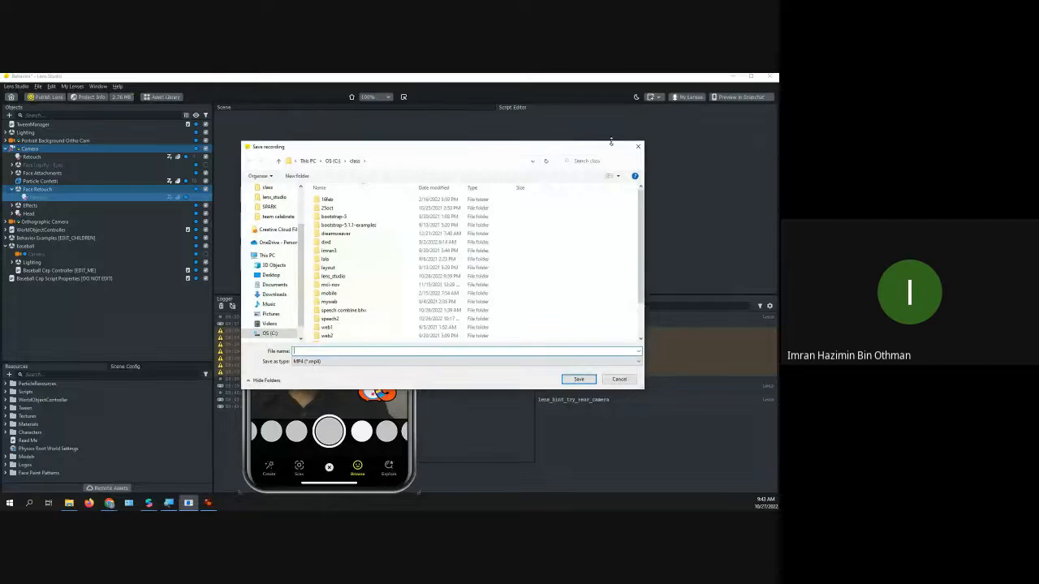
pyautogui.click(635, 148)
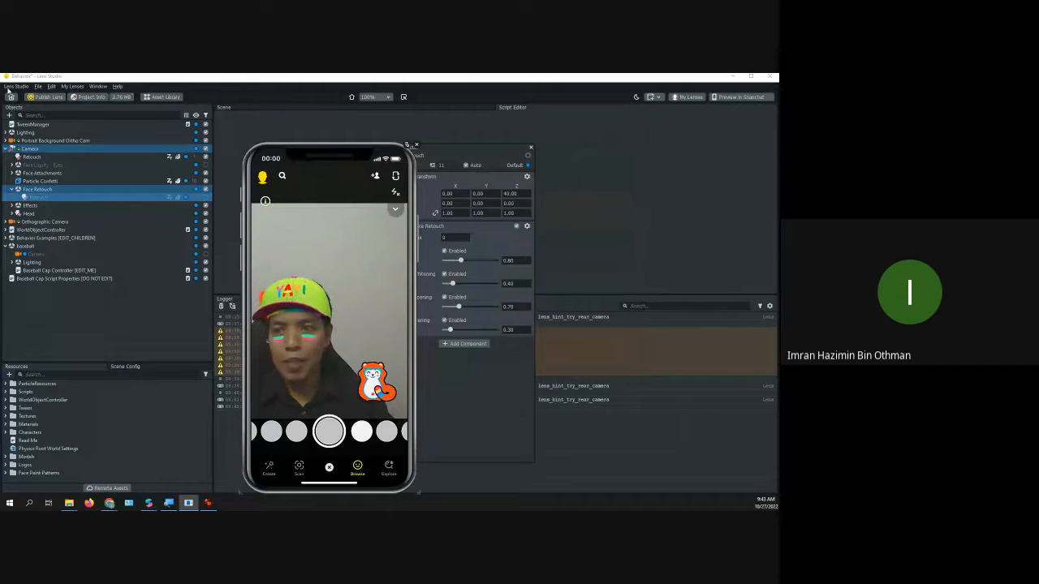
# Start publishing the lens to My Lenses and close the upload dialog
pyautogui.click(38, 86)
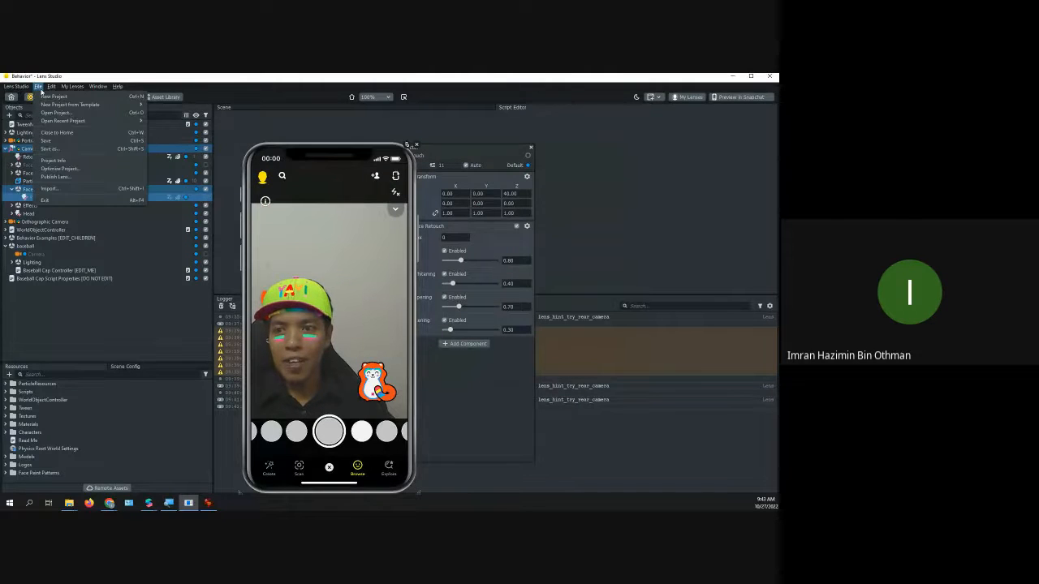
pyautogui.click(56, 177)
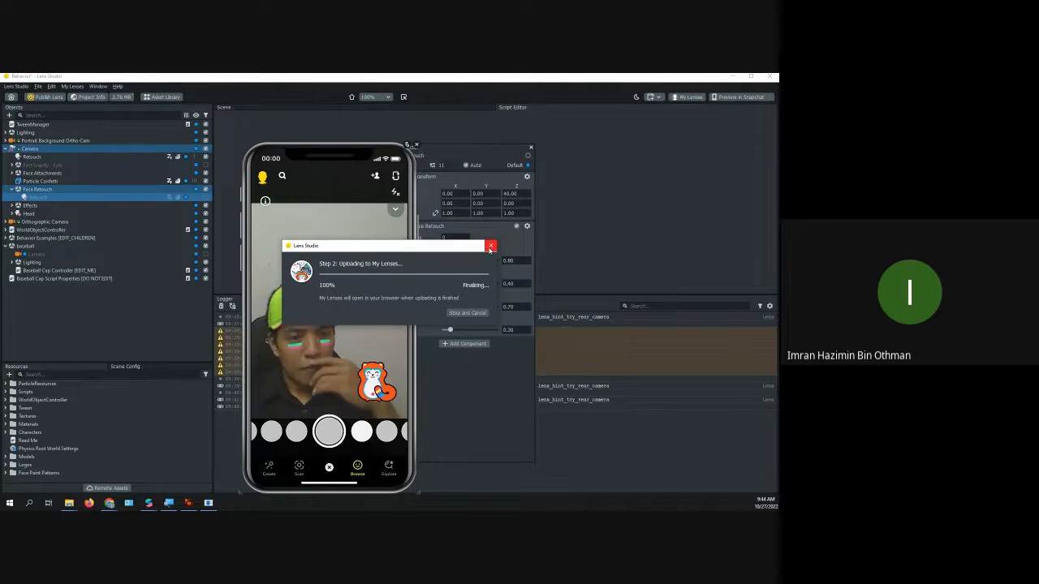
pyautogui.click(490, 247)
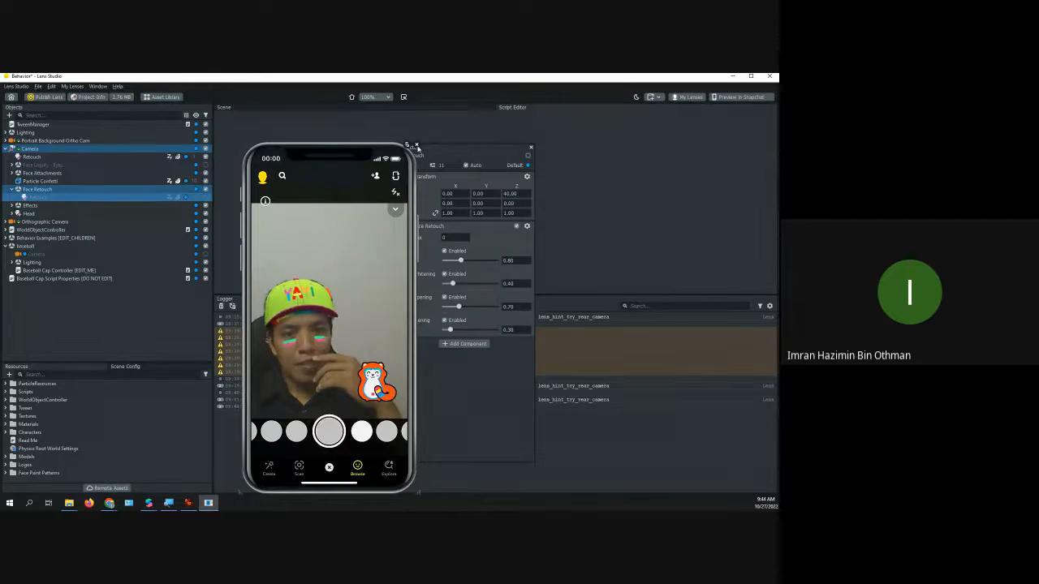
# Hide the preview and close the Behavior project to the home screen, discarding its changes
pyautogui.click(417, 147)
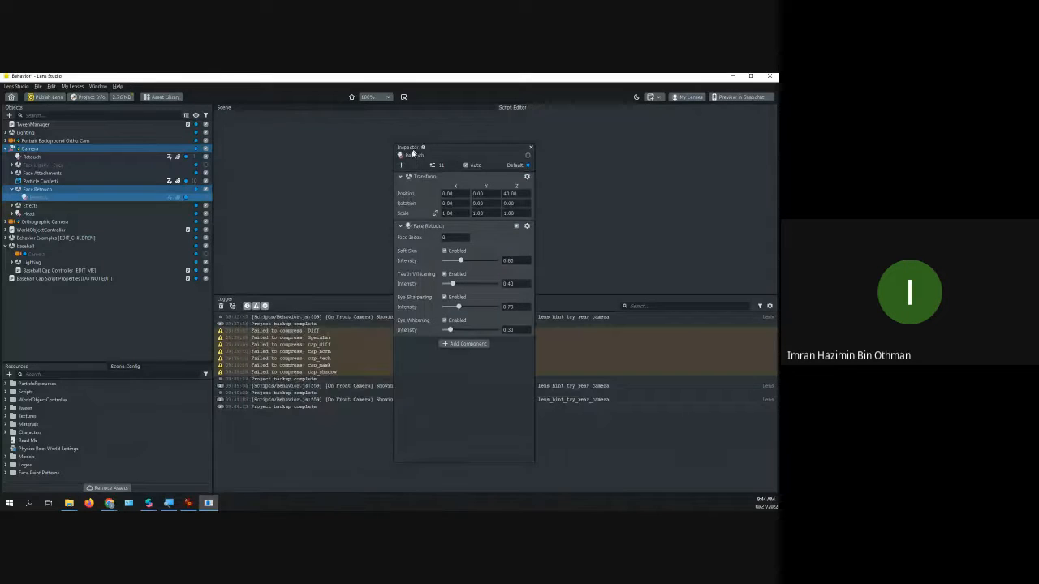
pyautogui.click(149, 319)
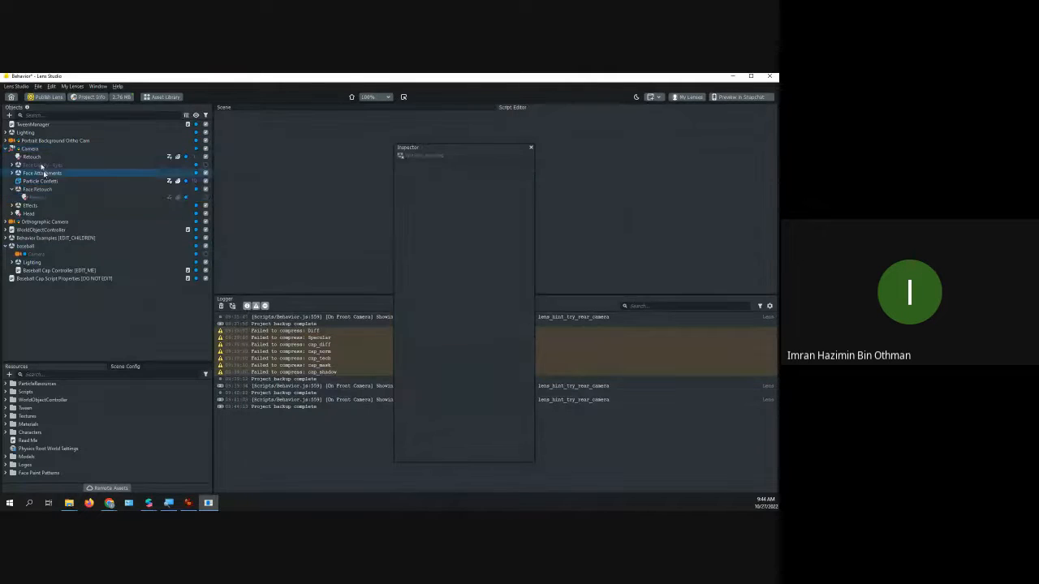
pyautogui.click(38, 86)
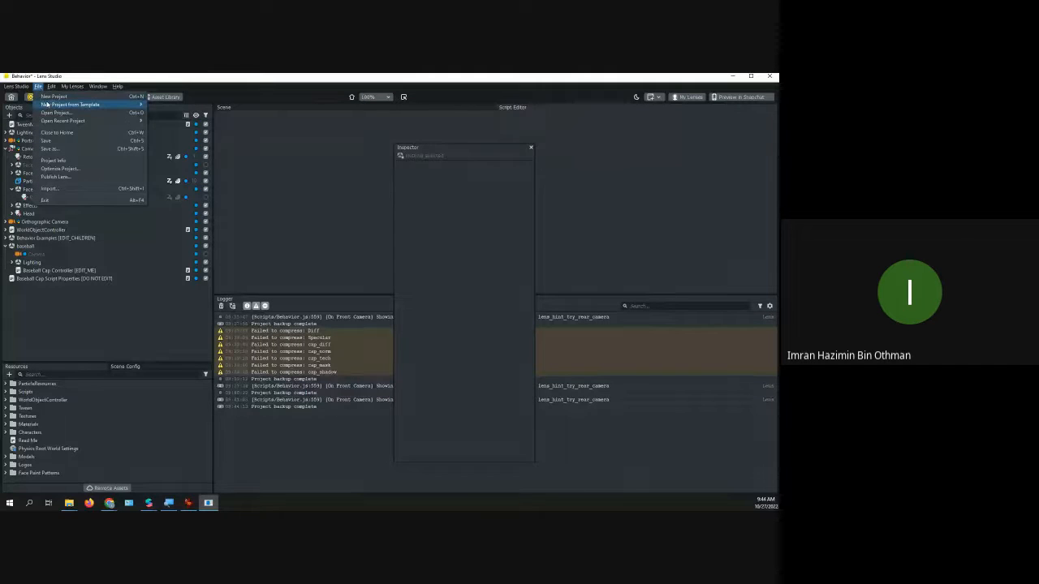
pyautogui.moveTo(47, 105)
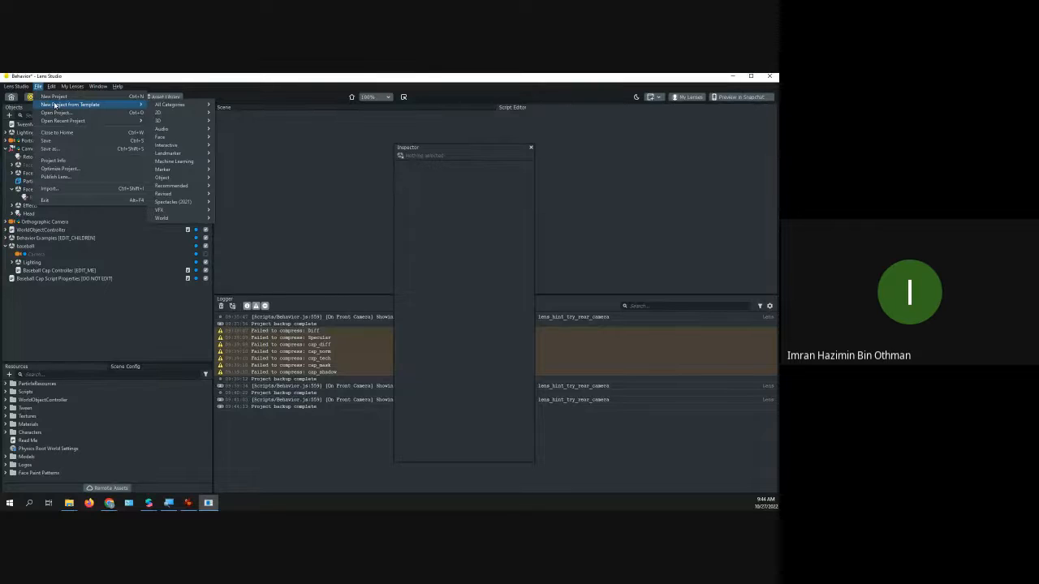
pyautogui.click(114, 83)
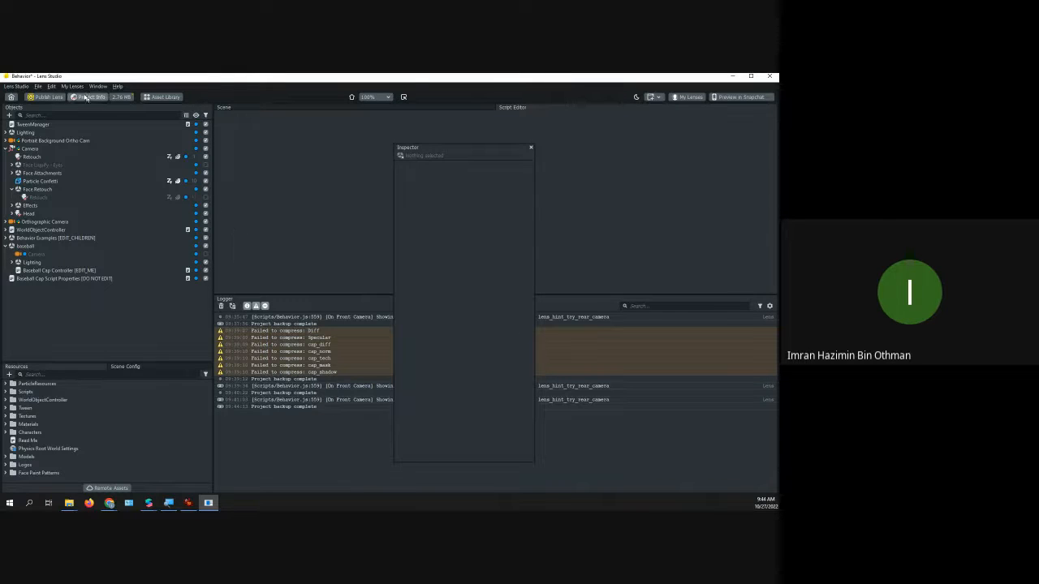
pyautogui.click(37, 87)
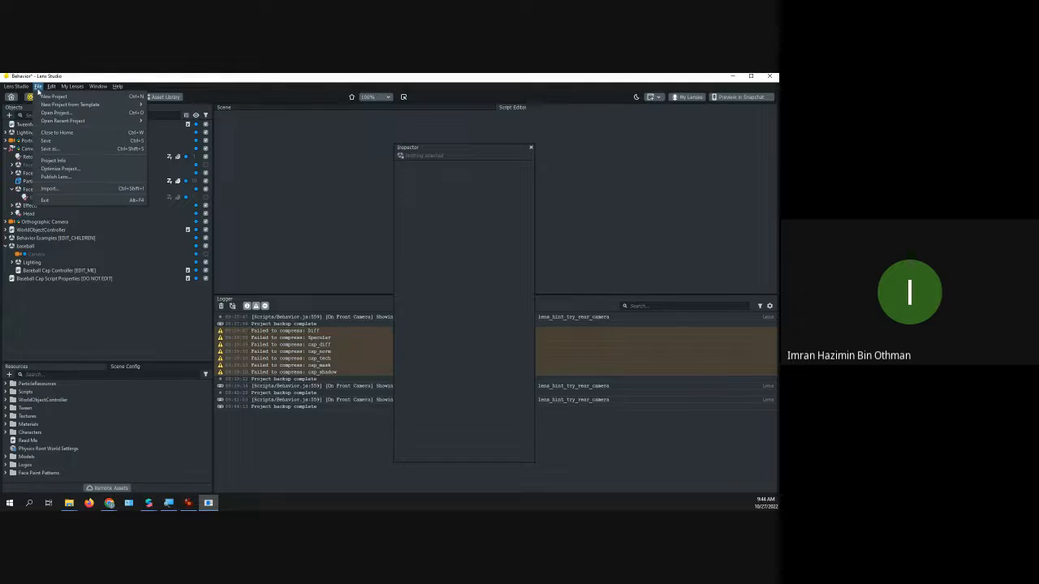
pyautogui.click(51, 134)
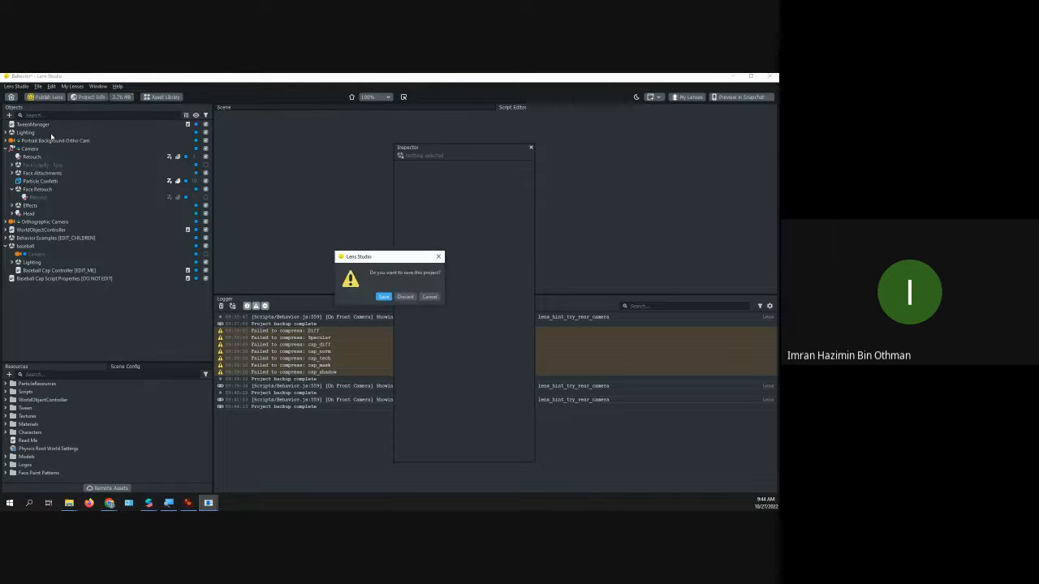
pyautogui.click(405, 297)
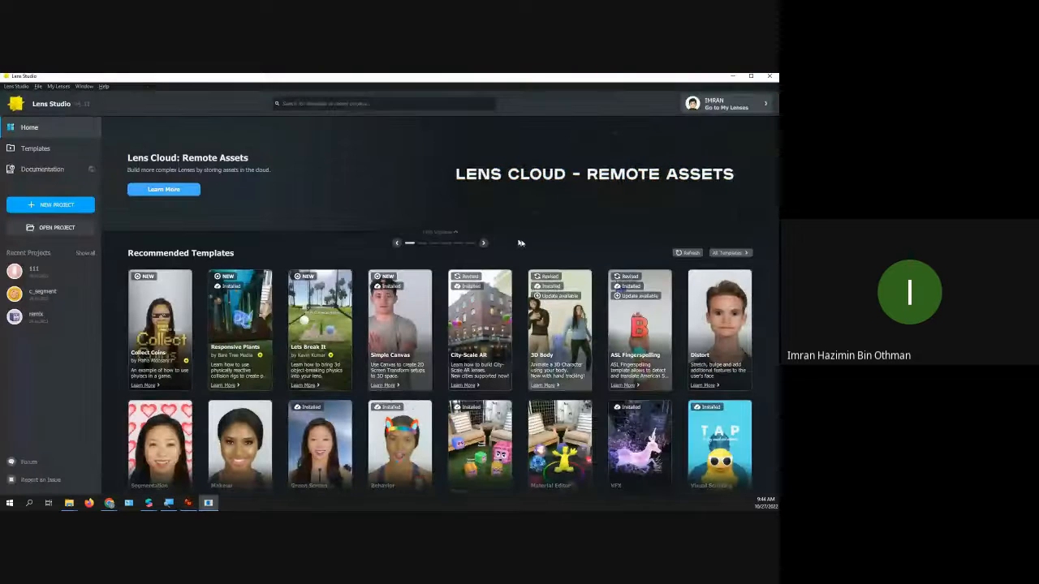
# Find the Speech Recognition template among the recommended templates and open it as a new project
pyautogui.scroll(-2, 540, 293)
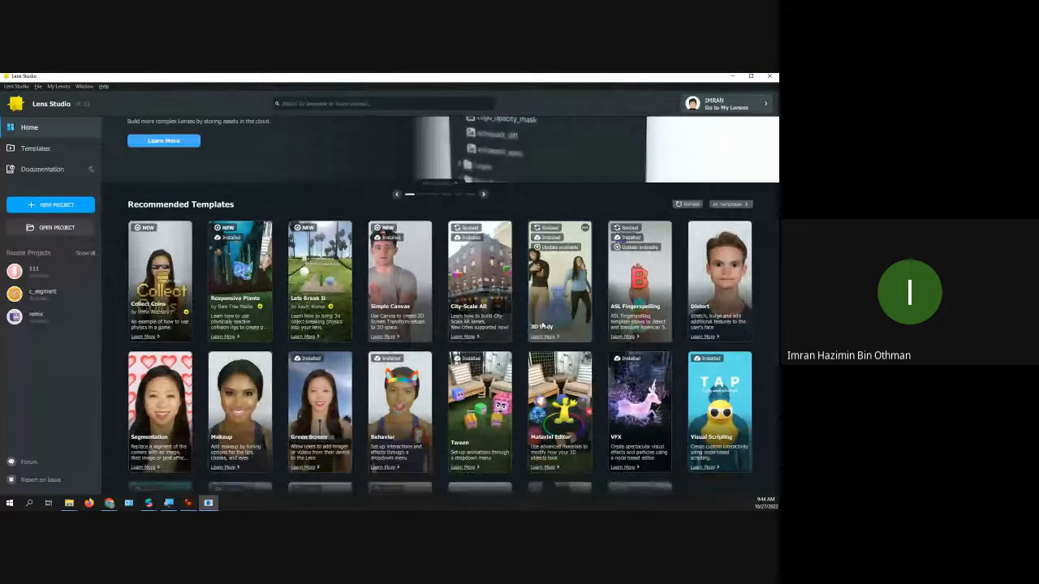
pyautogui.scroll(1, 431, 268)
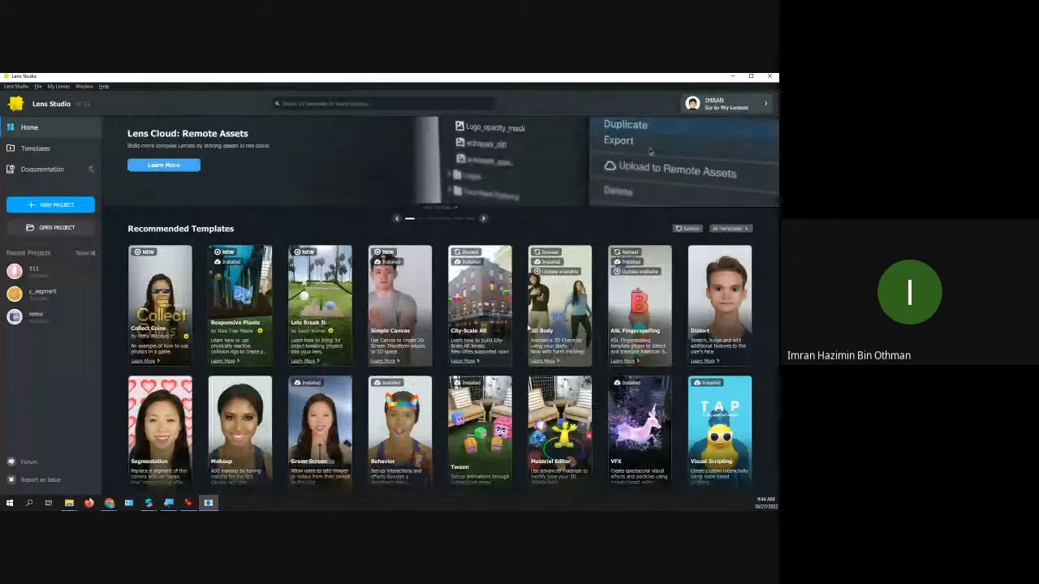
pyautogui.scroll(1, 378, 262)
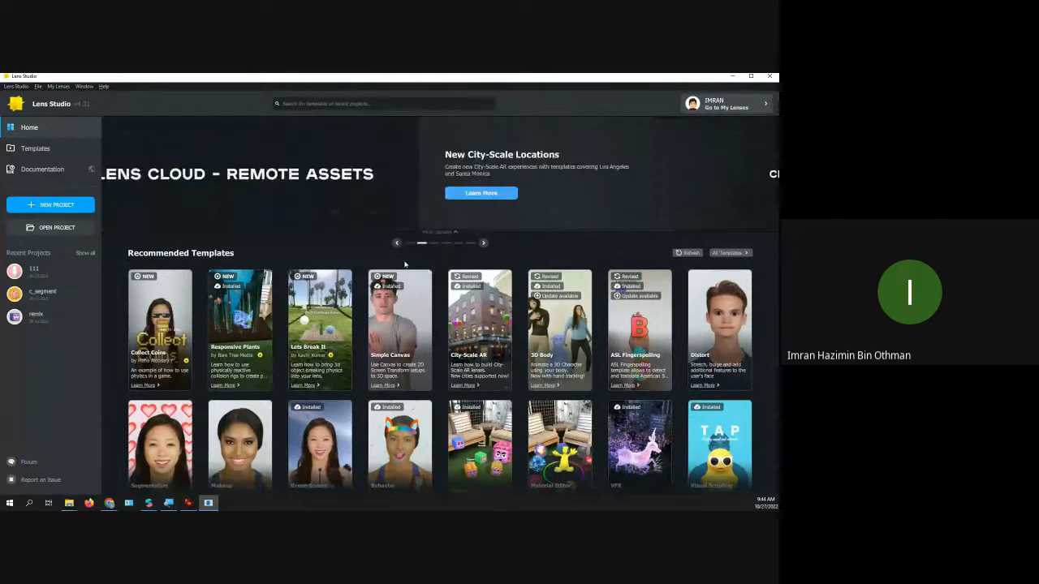
pyautogui.scroll(-3, 375, 300)
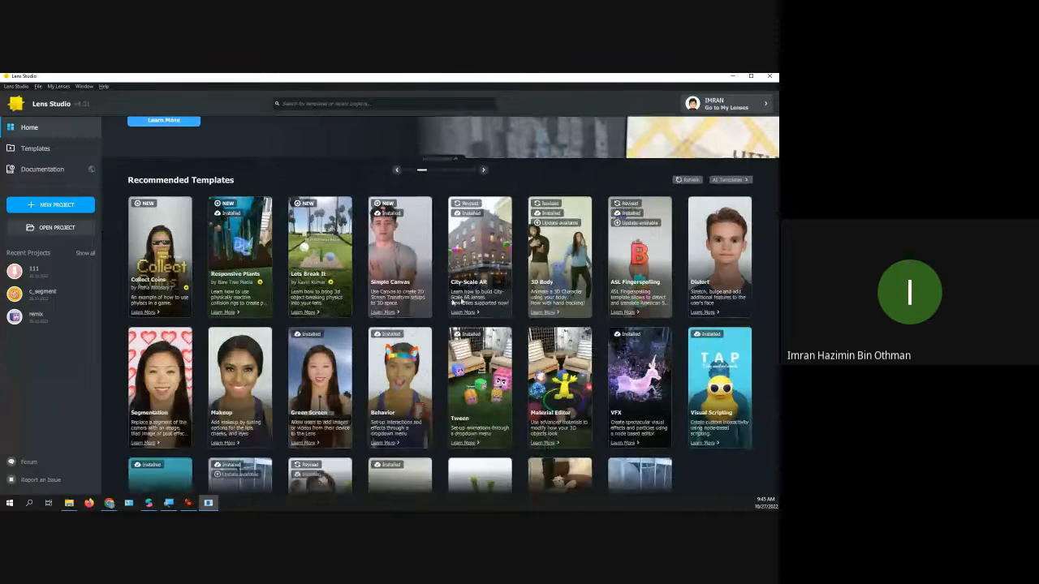
pyautogui.scroll(-4, 373, 333)
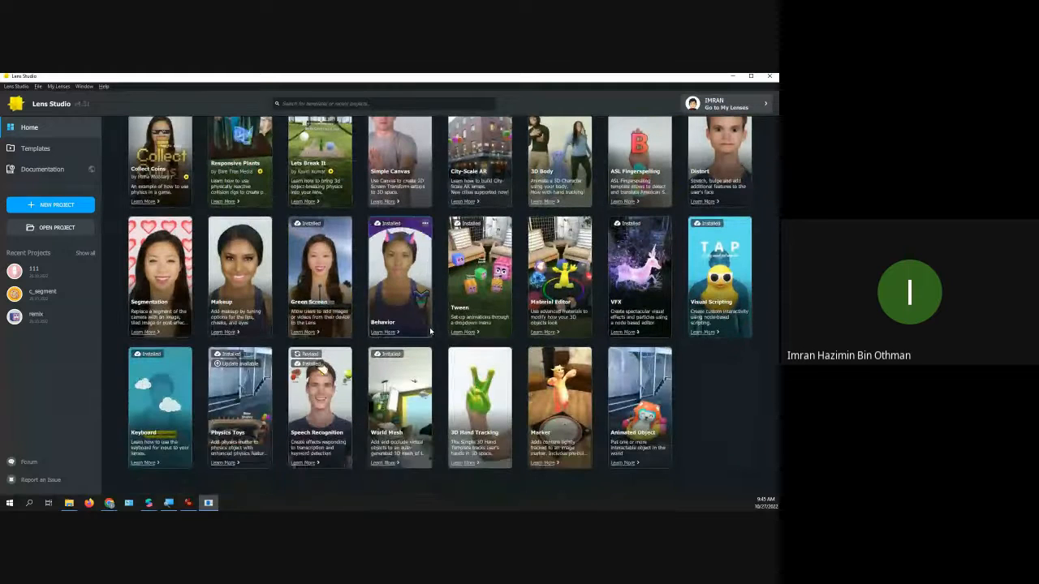
pyautogui.click(317, 393)
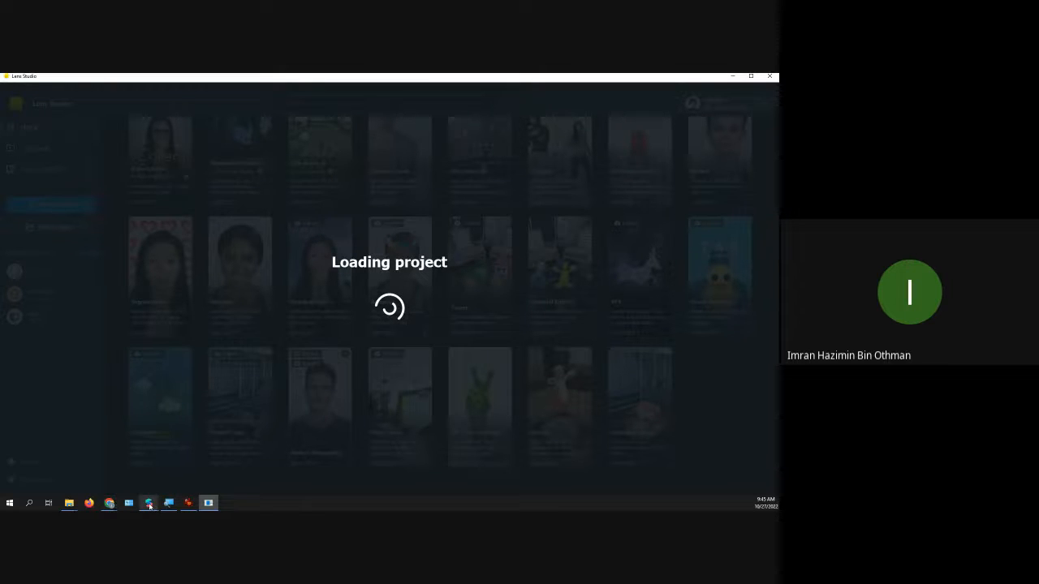
# Switch to Meta Spark Studio to view its start window with the project templates, and return to Lens Studio
pyautogui.moveTo(149, 506)
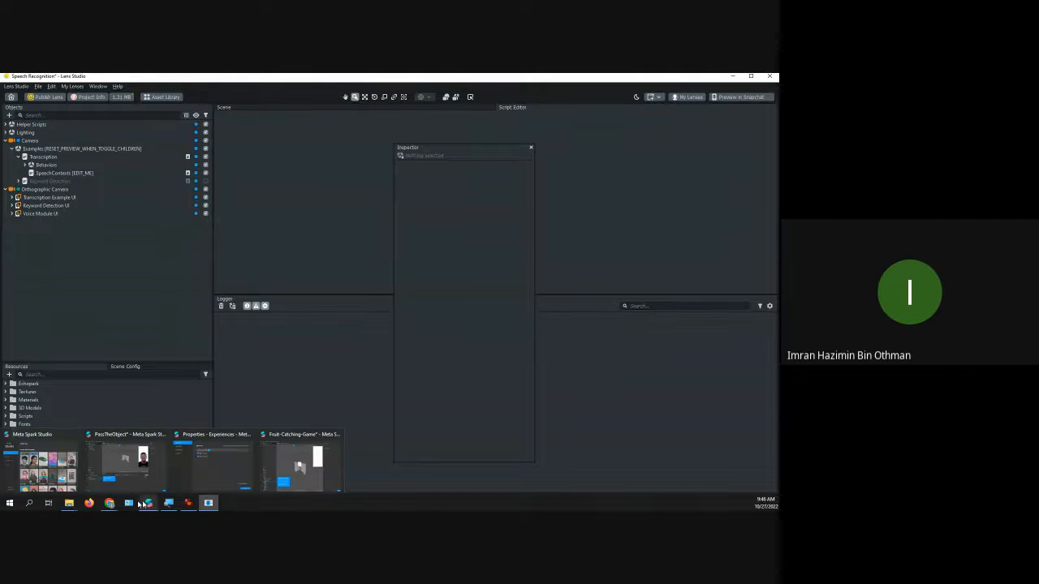
pyautogui.click(112, 505)
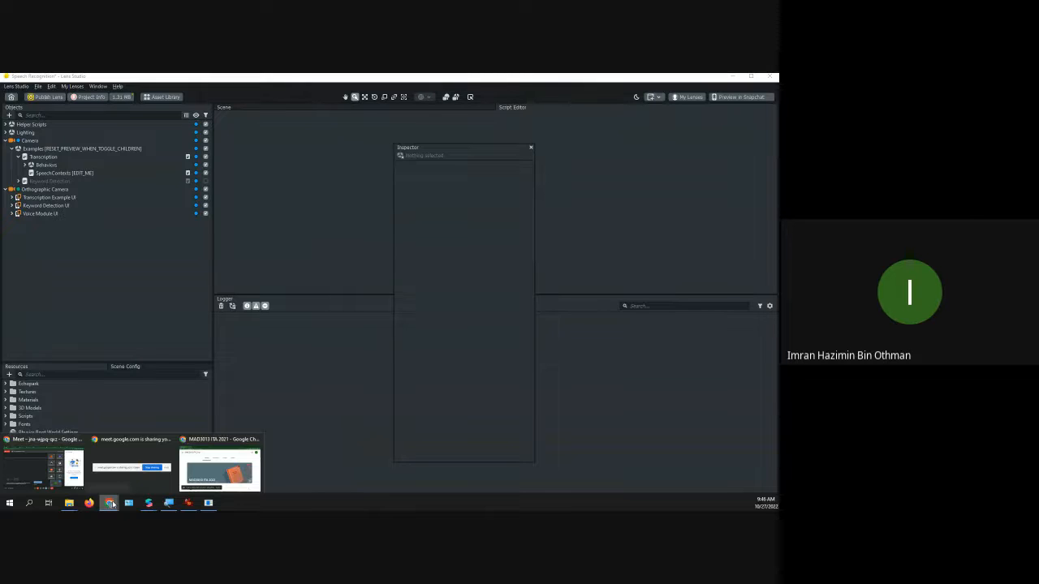
pyautogui.moveTo(146, 504)
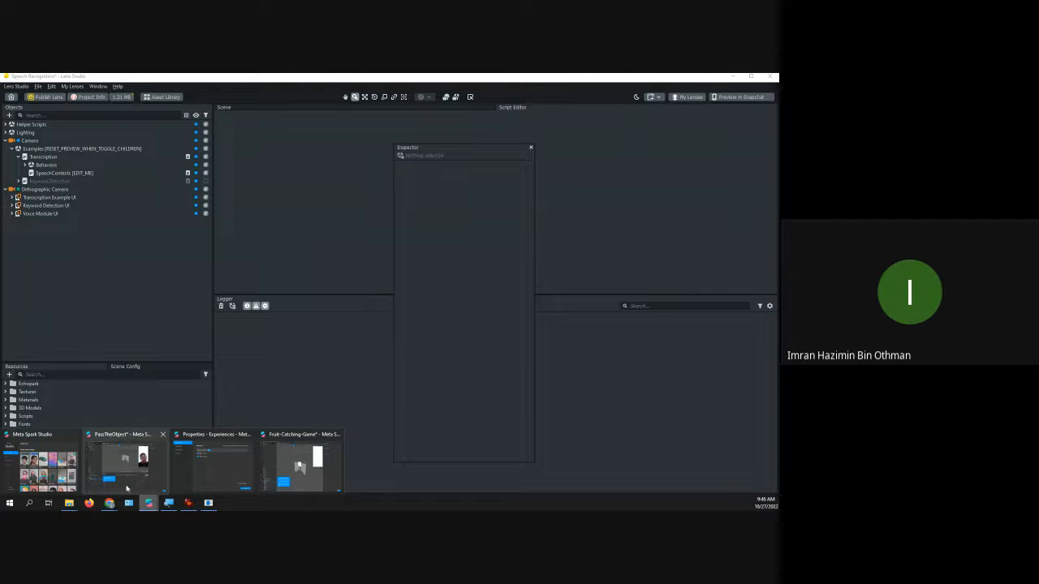
pyautogui.click(77, 475)
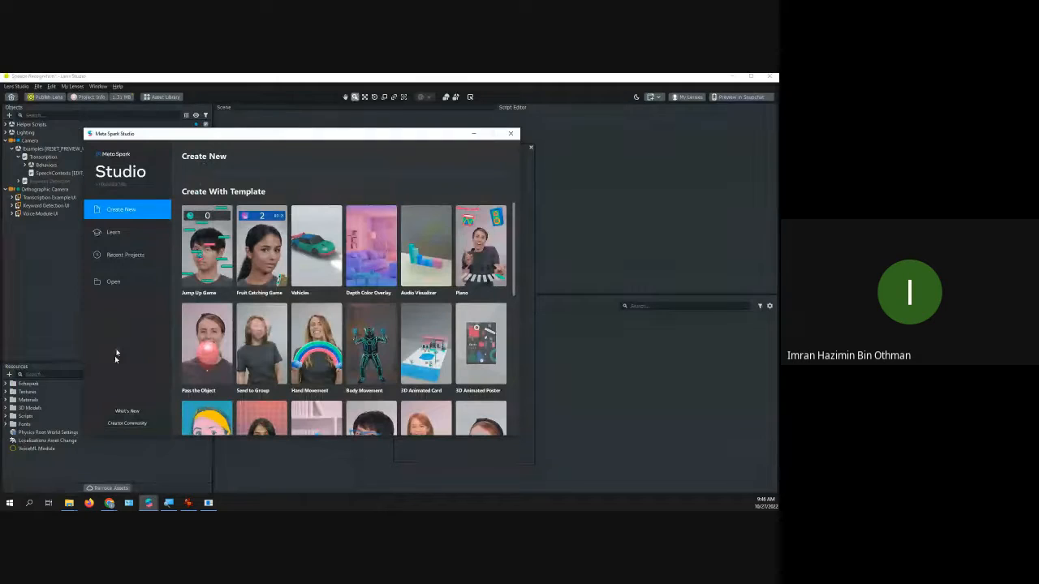
pyautogui.click(210, 505)
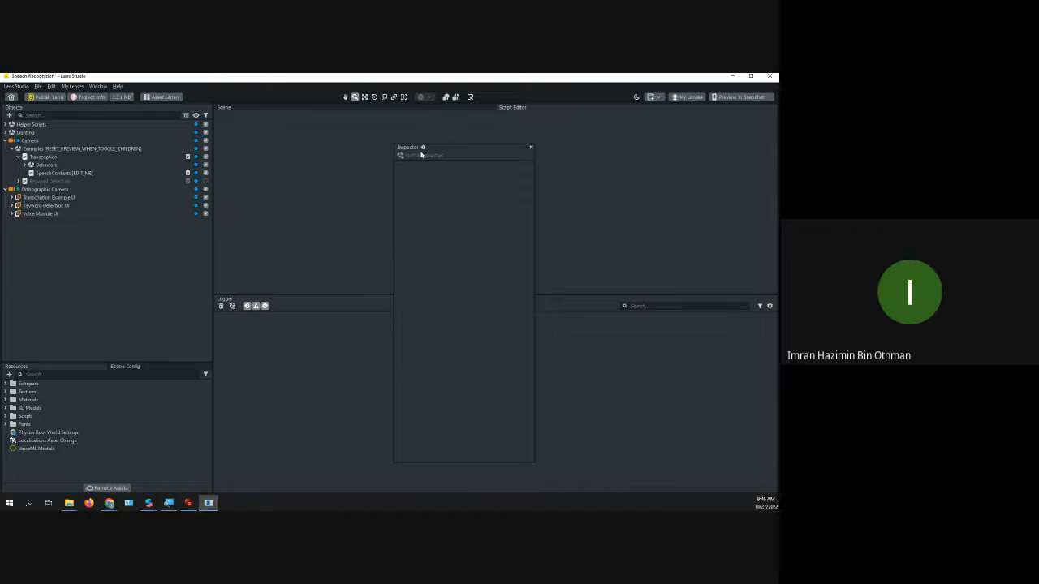
# Shift the Inspector slightly aside and reopen the Preview as a floating window over the Scene
pyautogui.moveTo(420, 151); pyautogui.dragTo(394, 154)
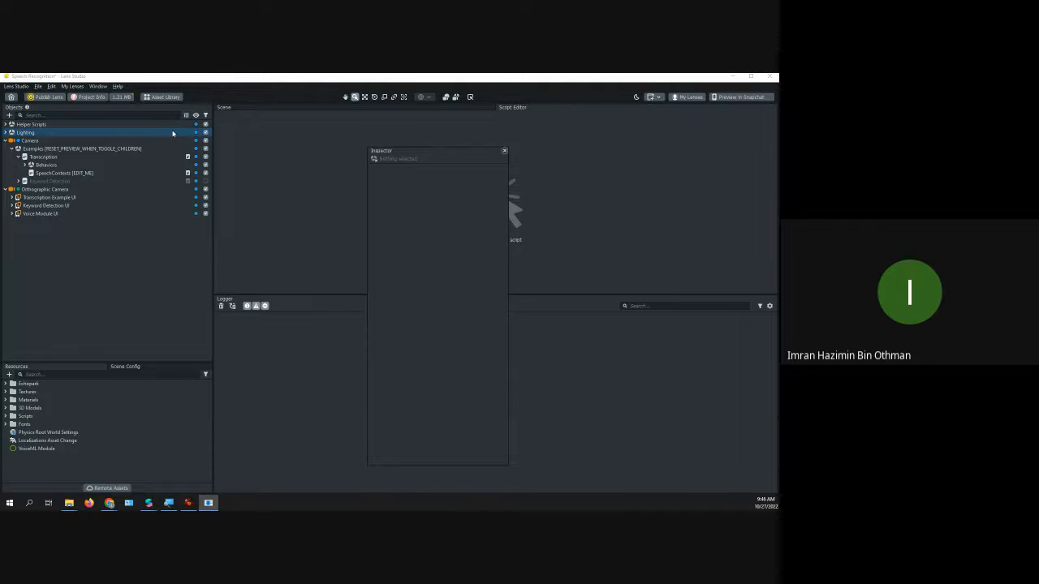
pyautogui.click(182, 159)
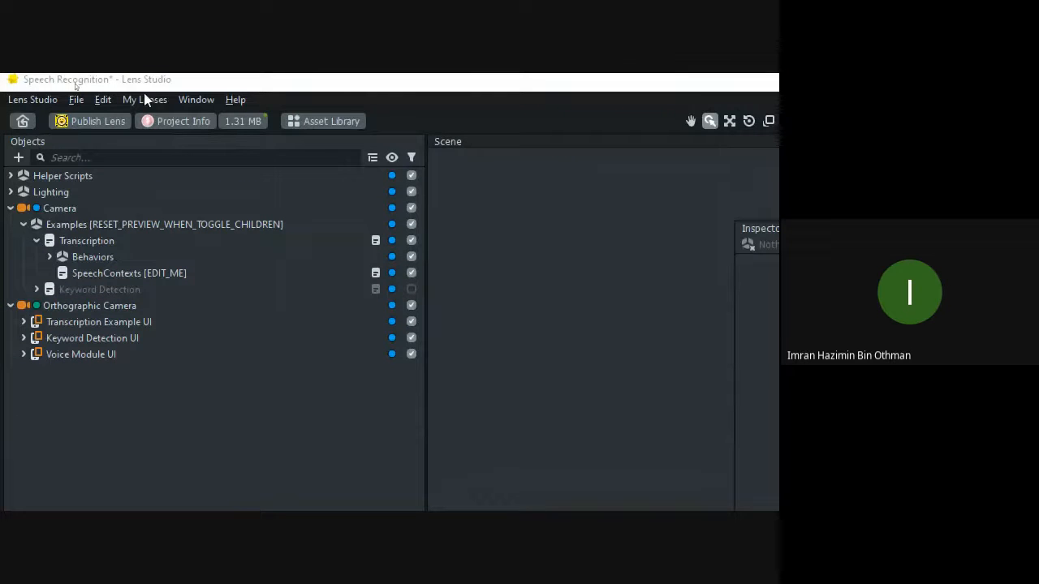
pyautogui.click(197, 99)
pyautogui.moveTo(205, 119)
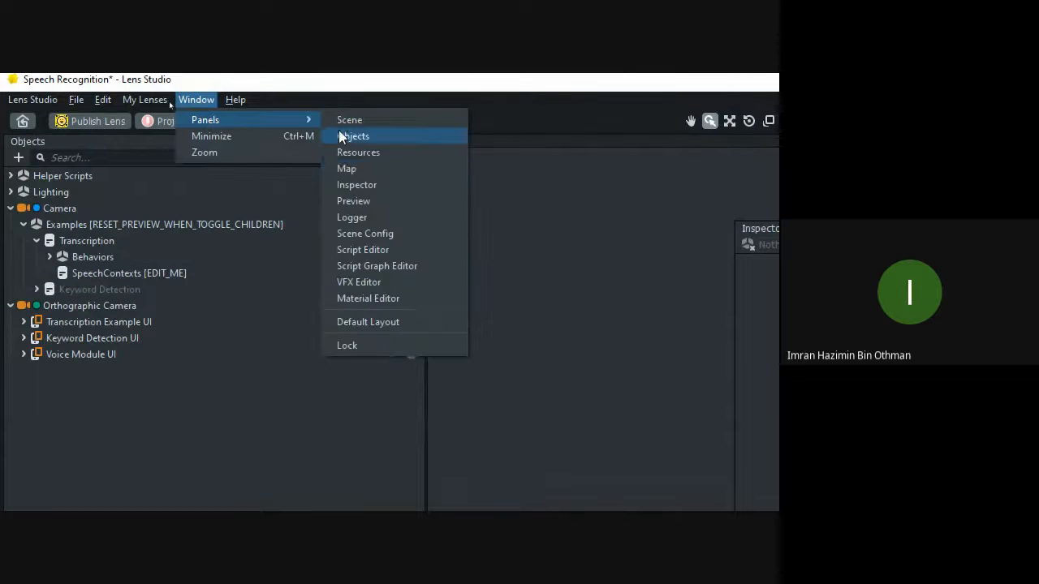
pyautogui.click(351, 203)
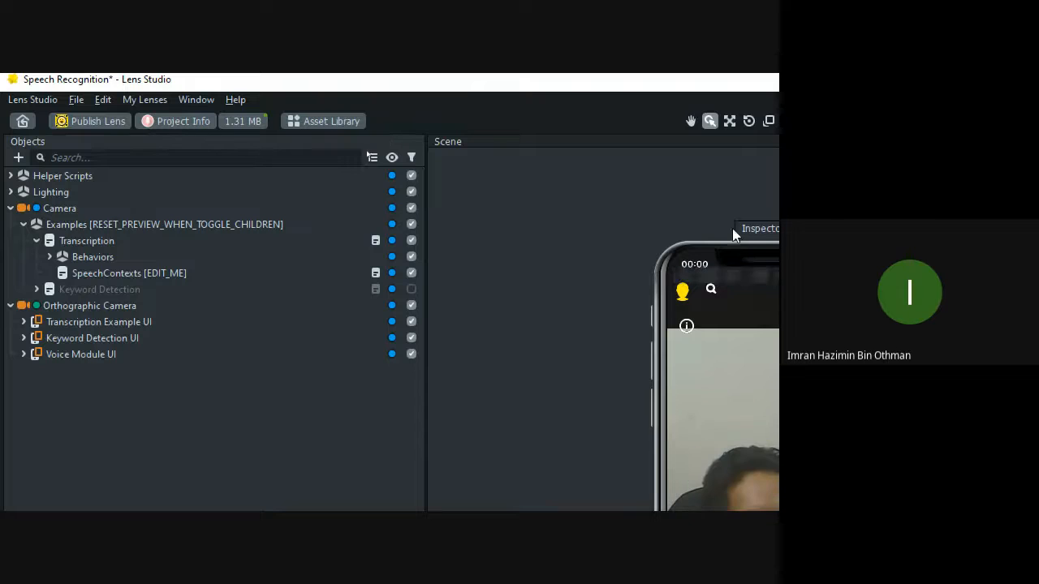
pyautogui.moveTo(746, 247); pyautogui.dragTo(485, 142)
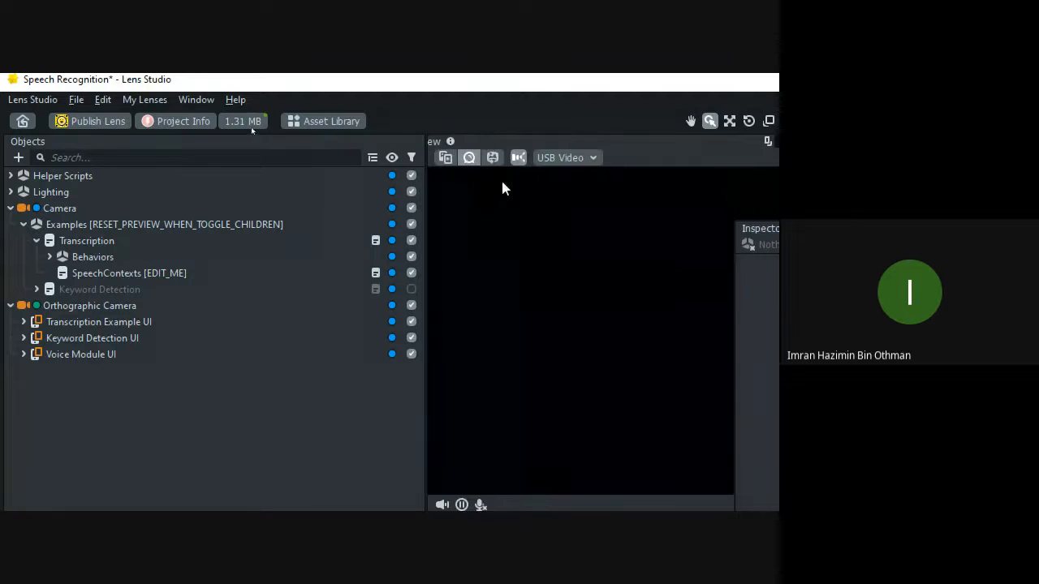
pyautogui.moveTo(501, 182); pyautogui.dragTo(564, 231)
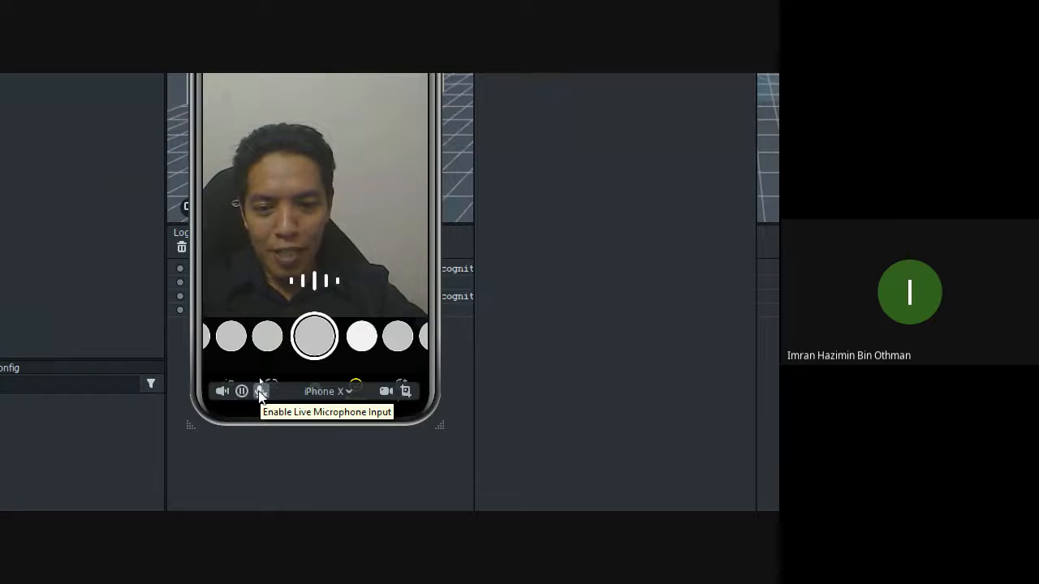
# Enable live microphone input for the preview using Microphone (USB Audio Device)
pyautogui.click(259, 392)
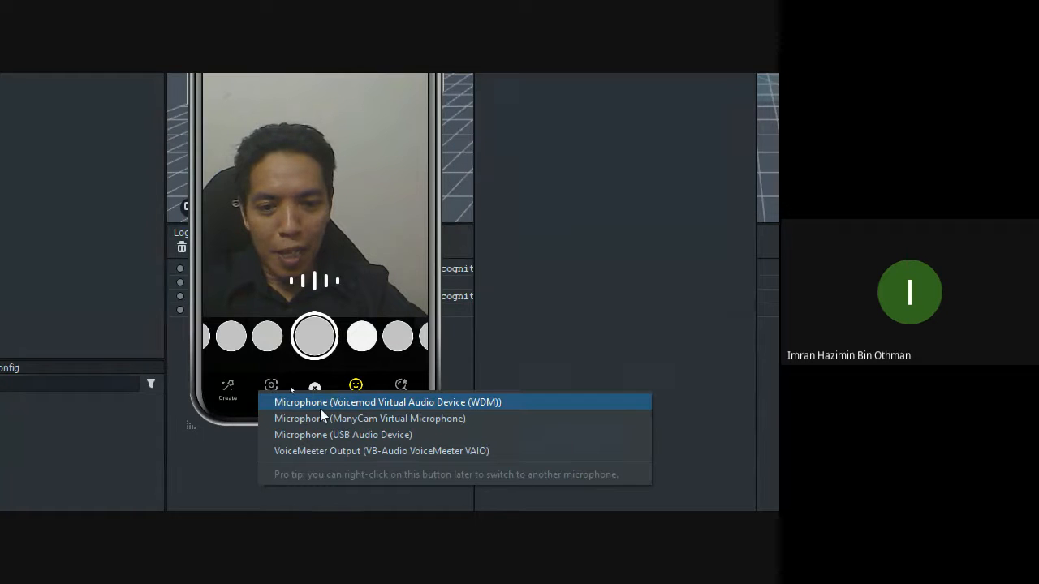
pyautogui.click(326, 435)
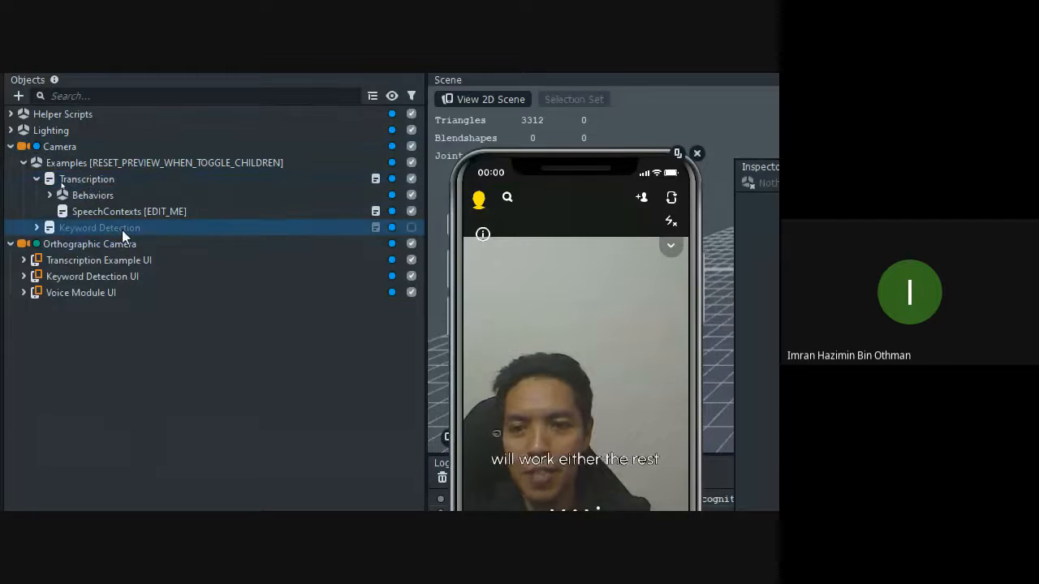
# Disable the Transcription example, enable the Keyword Detection example, and reset the preview
pyautogui.click(410, 179)
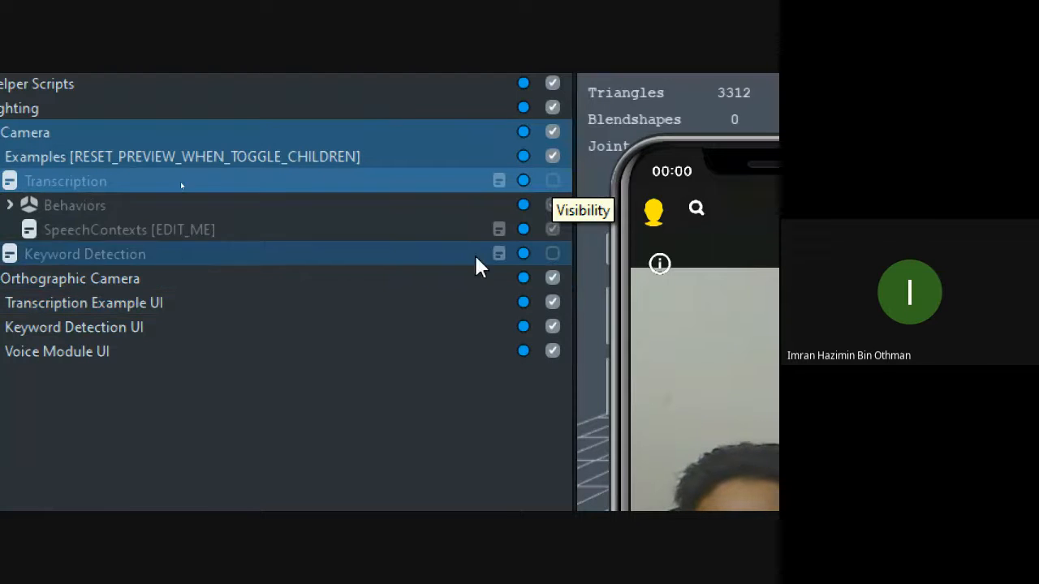
pyautogui.click(553, 254)
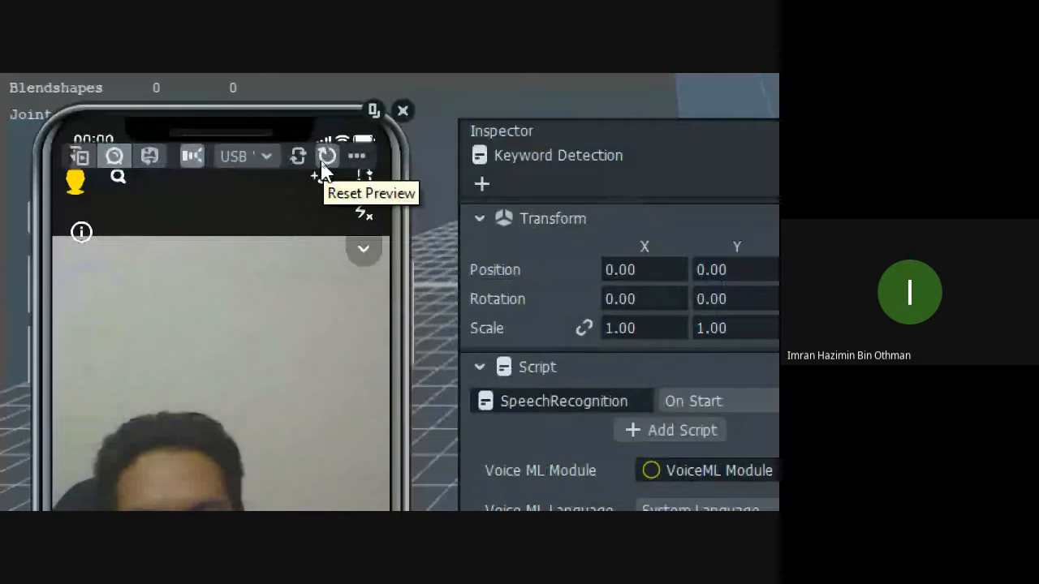
pyautogui.click(327, 157)
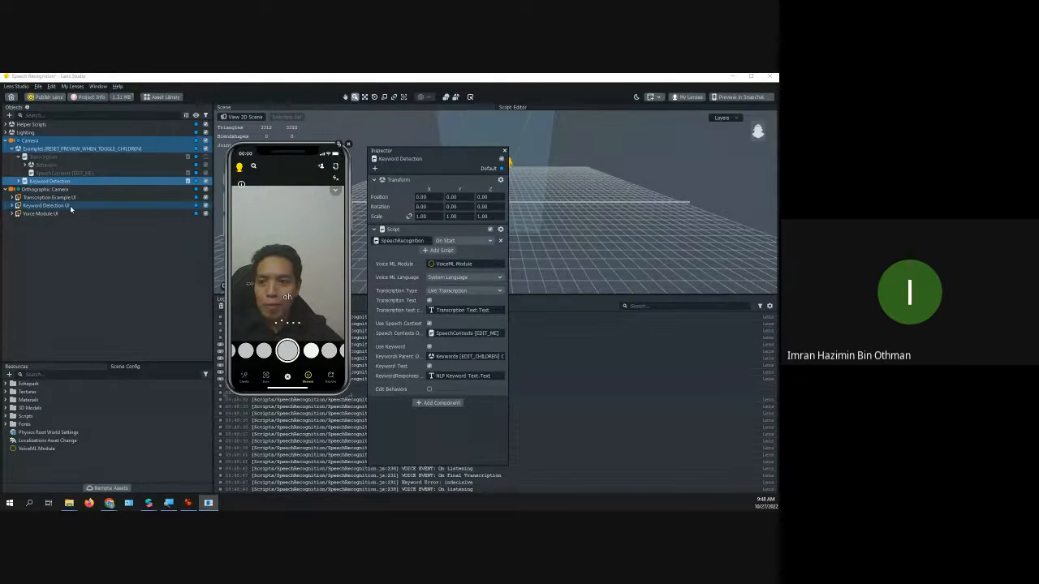
# Add "fcm" as a new English category alias of the Soup keyword under Keyword Detection
pyautogui.click(20, 182)
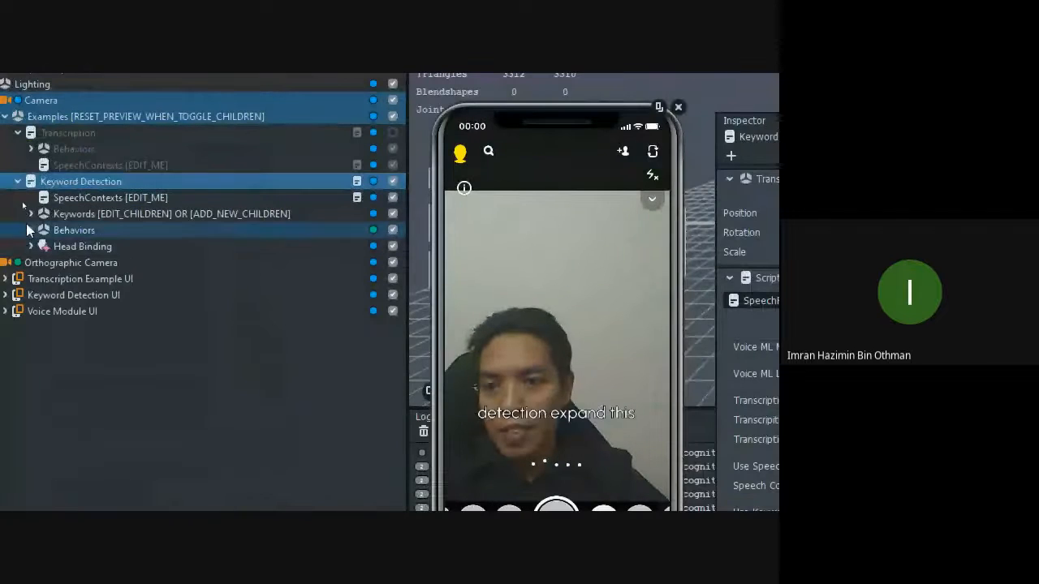
pyautogui.click(33, 218)
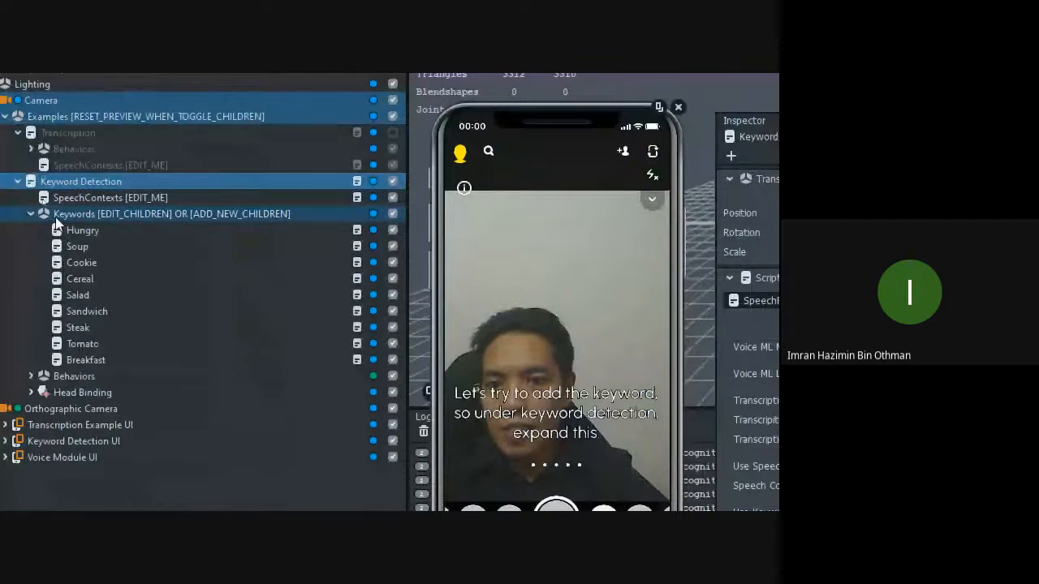
pyautogui.click(86, 250)
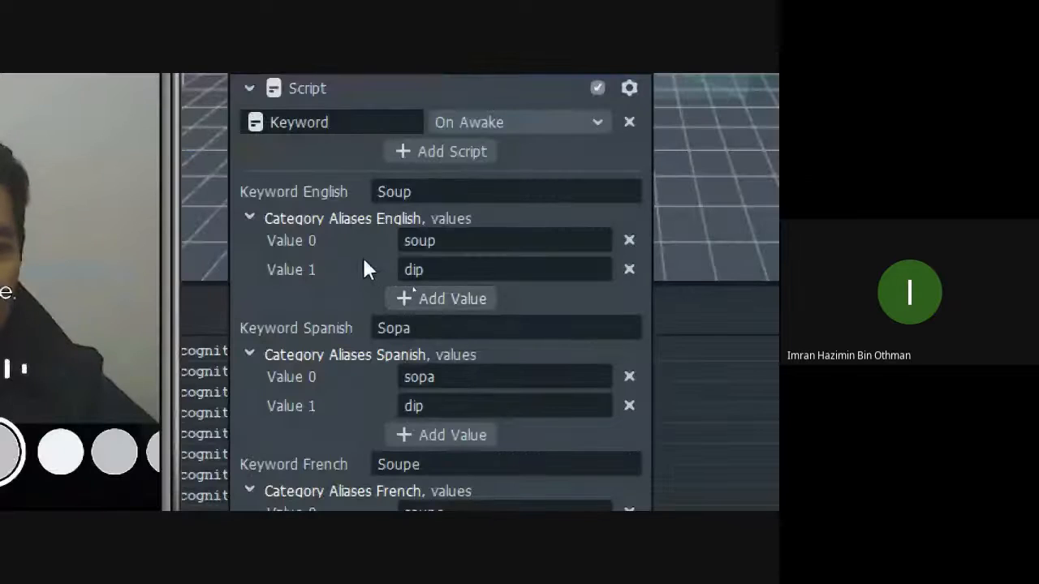
pyautogui.click(428, 289)
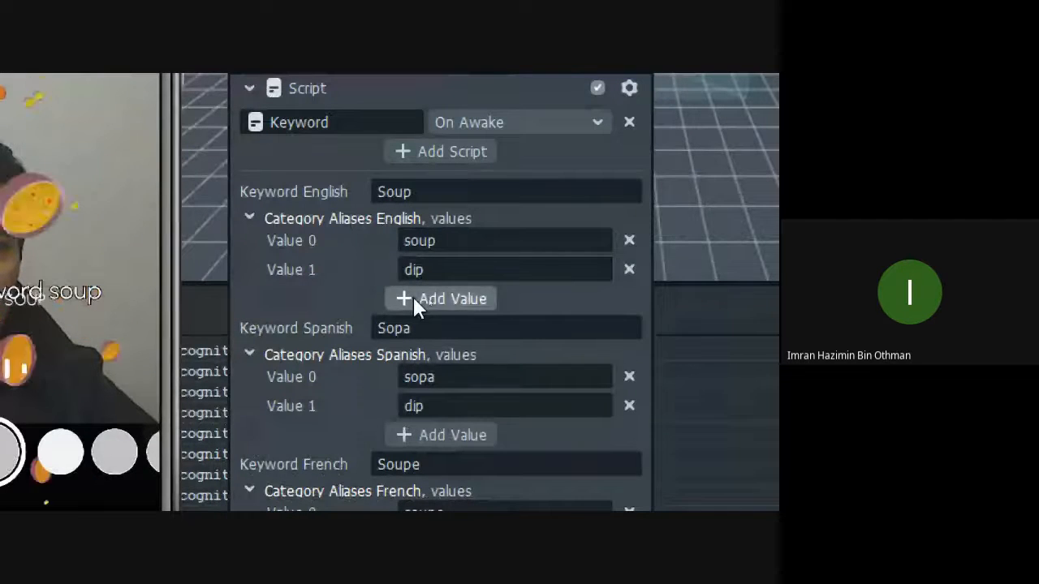
pyautogui.click(438, 309)
pyautogui.click(439, 298)
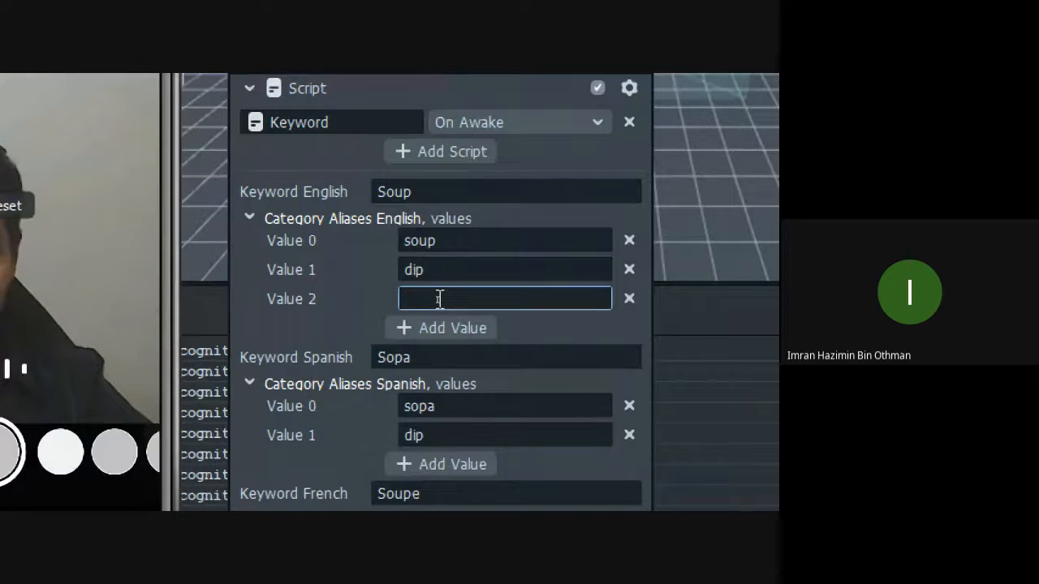
pyautogui.write('f')
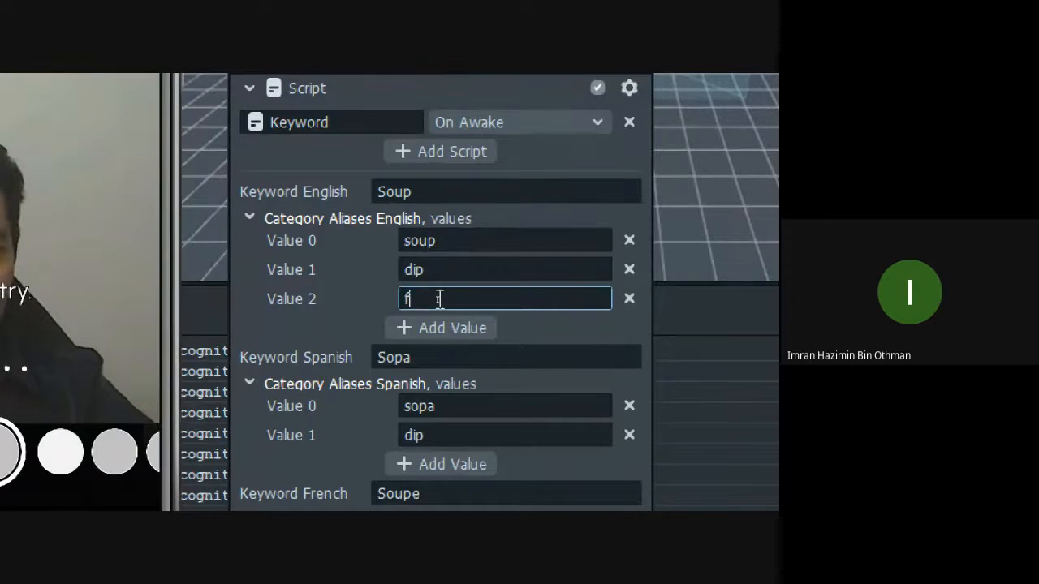
pyautogui.write('cm')
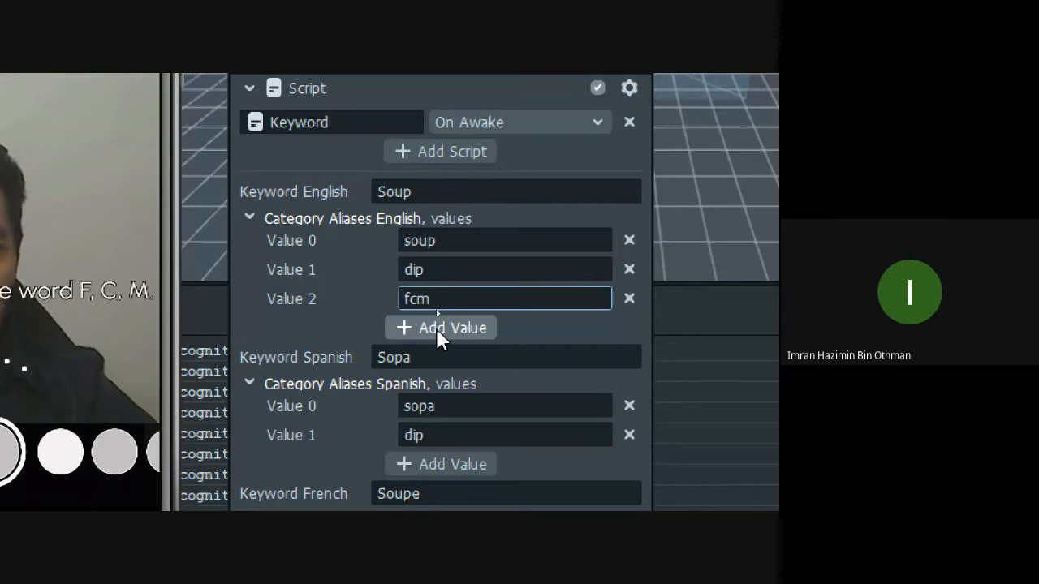
# Add another English category alias, "faculty of creative", to the Soup keyword
pyautogui.click(437, 333)
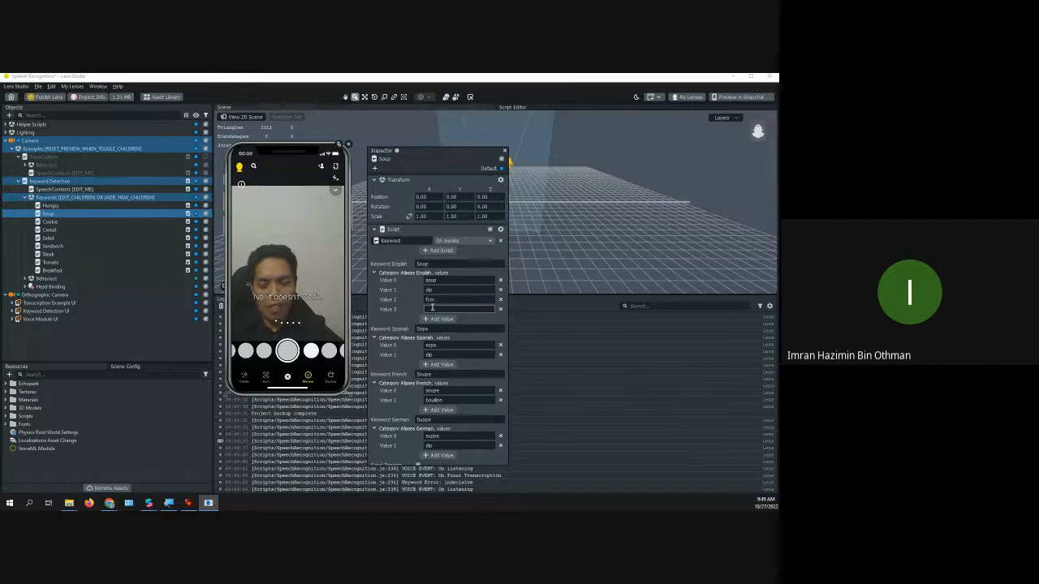
pyautogui.write('faculty of')
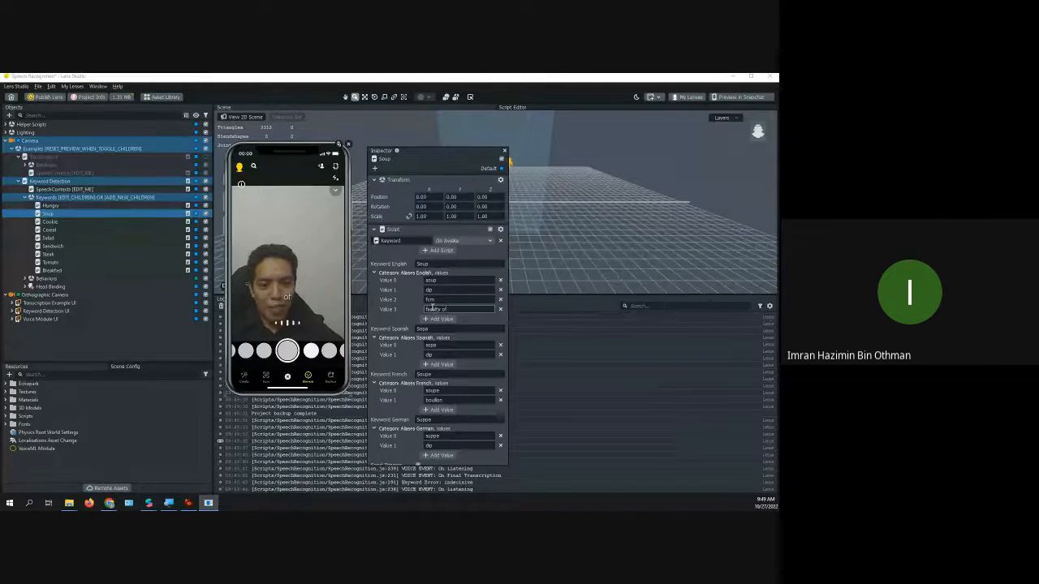
pyautogui.write(' creato')
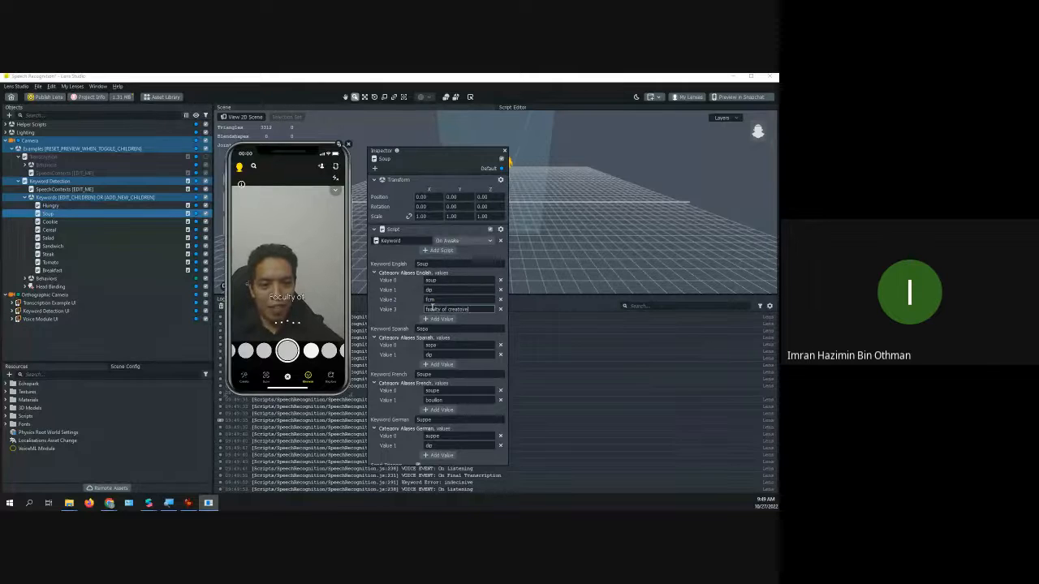
pyautogui.write('ve')
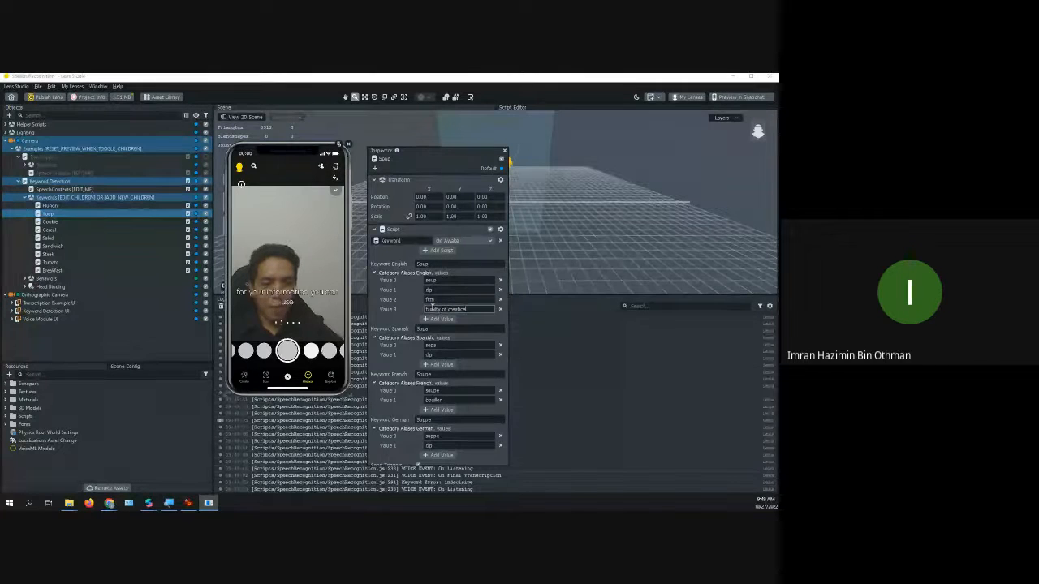
pyautogui.press('BackSpace')
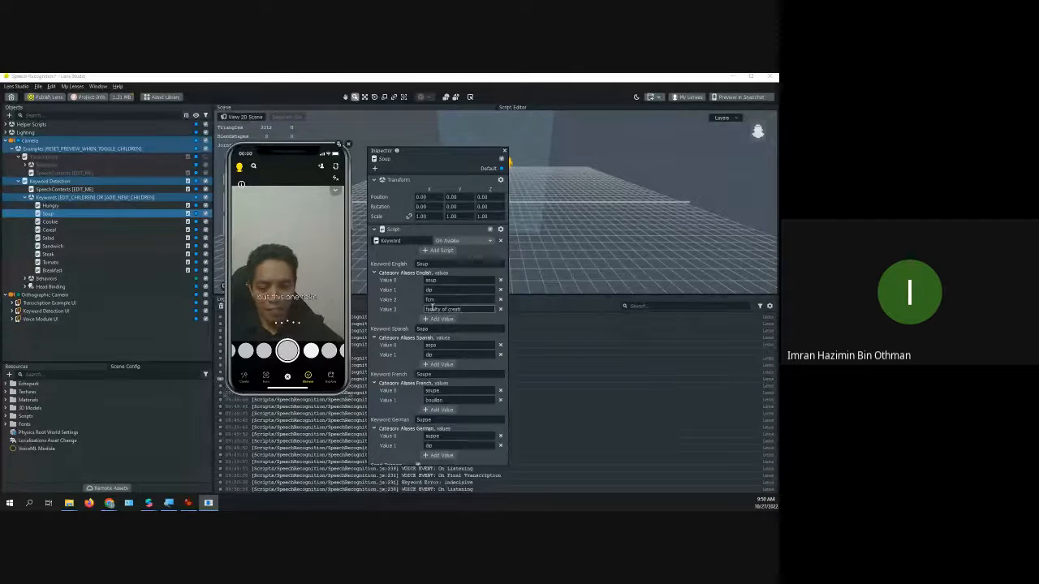
pyautogui.write('ve')
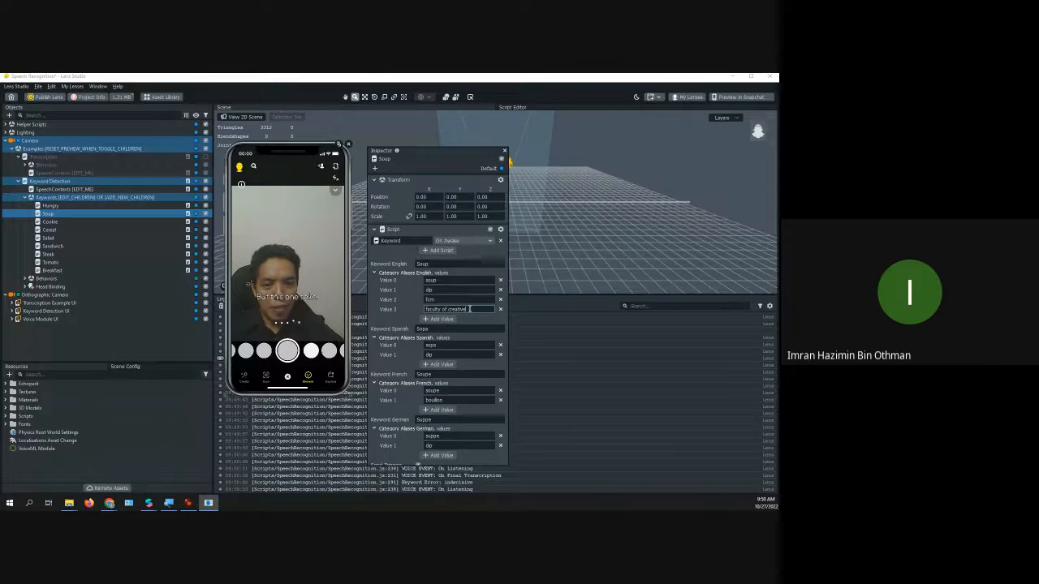
pyautogui.moveTo(447, 307); pyautogui.dragTo(425, 310)
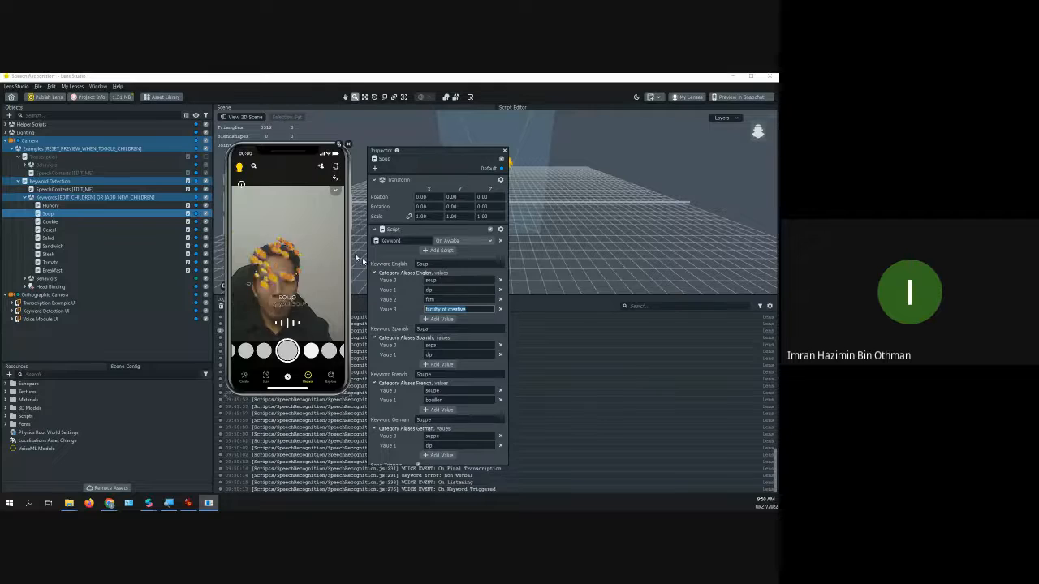
pyautogui.moveTo(342, 203)
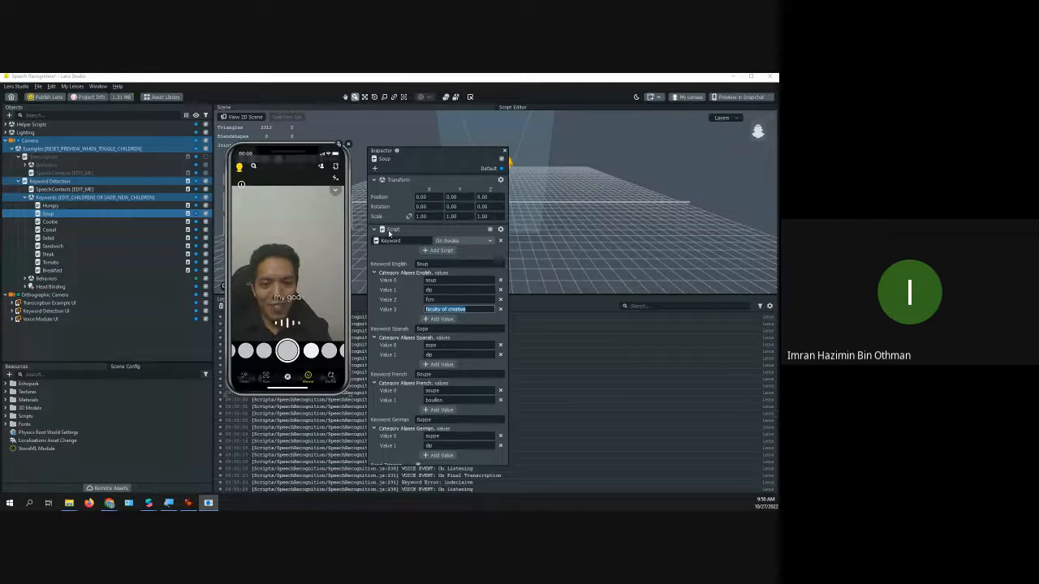
# Replace the "faculty of creative" alias of the Soup keyword with "fcm"
pyautogui.click(472, 309)
pyautogui.moveTo(472, 310); pyautogui.dragTo(423, 312)
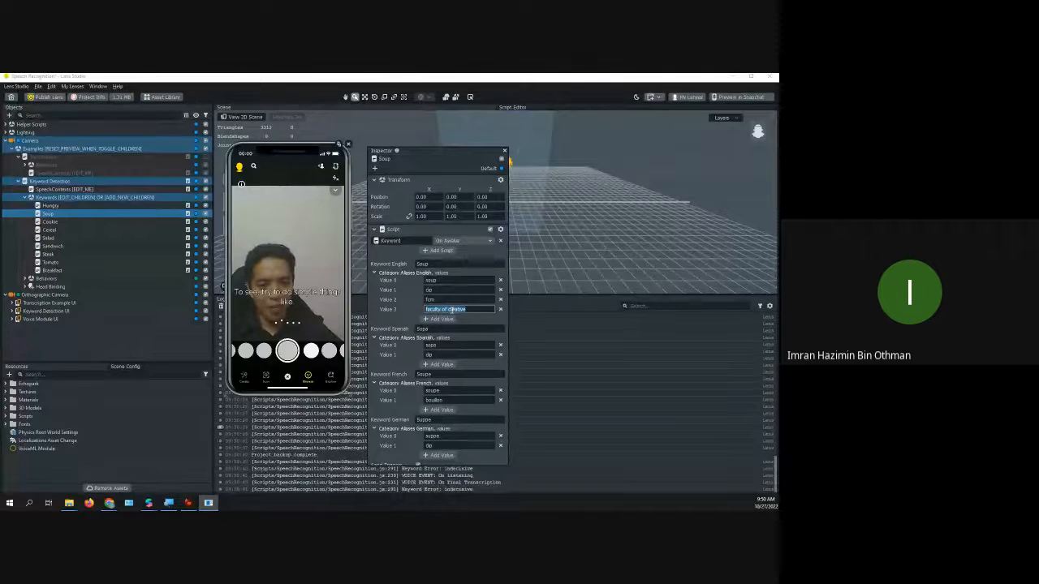
pyautogui.press('BackSpace')
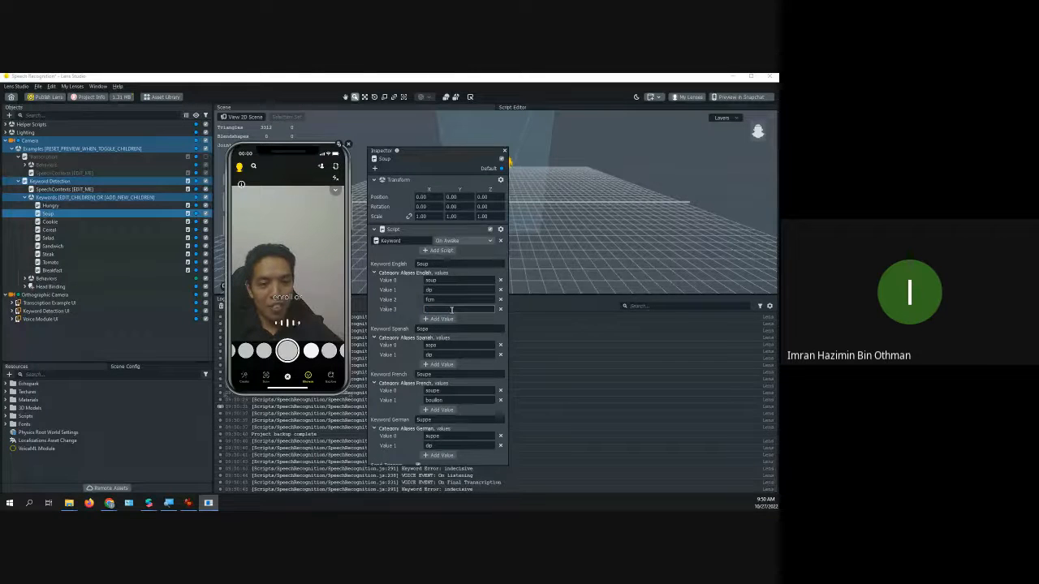
pyautogui.click(445, 300)
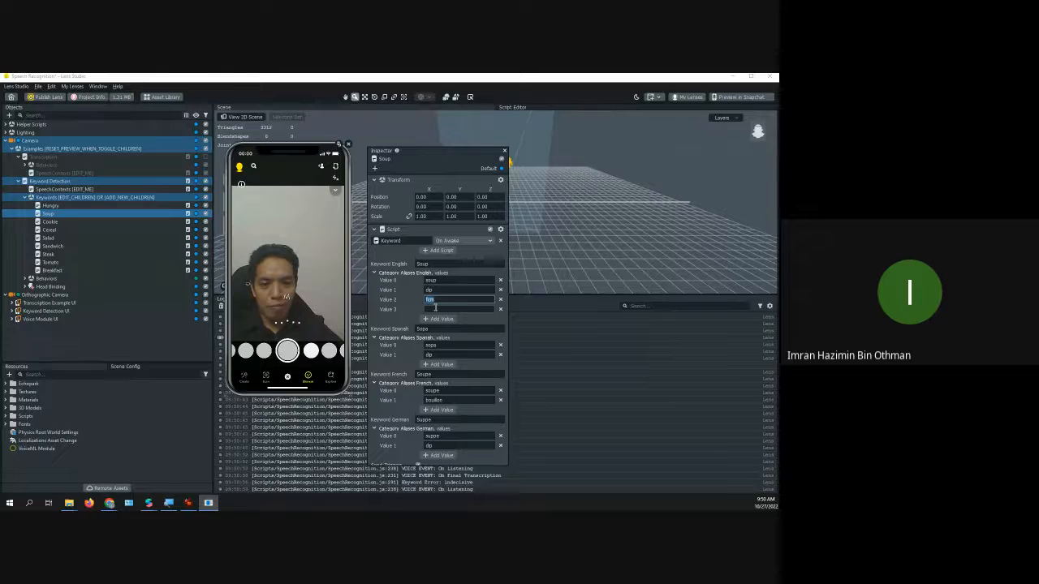
pyautogui.click(435, 308)
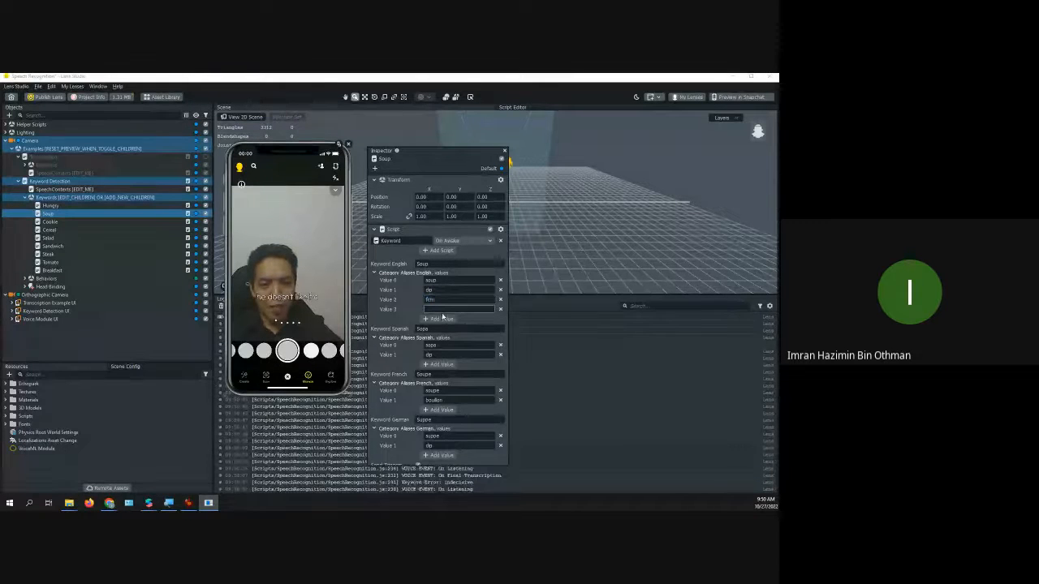
pyautogui.write('fcm')
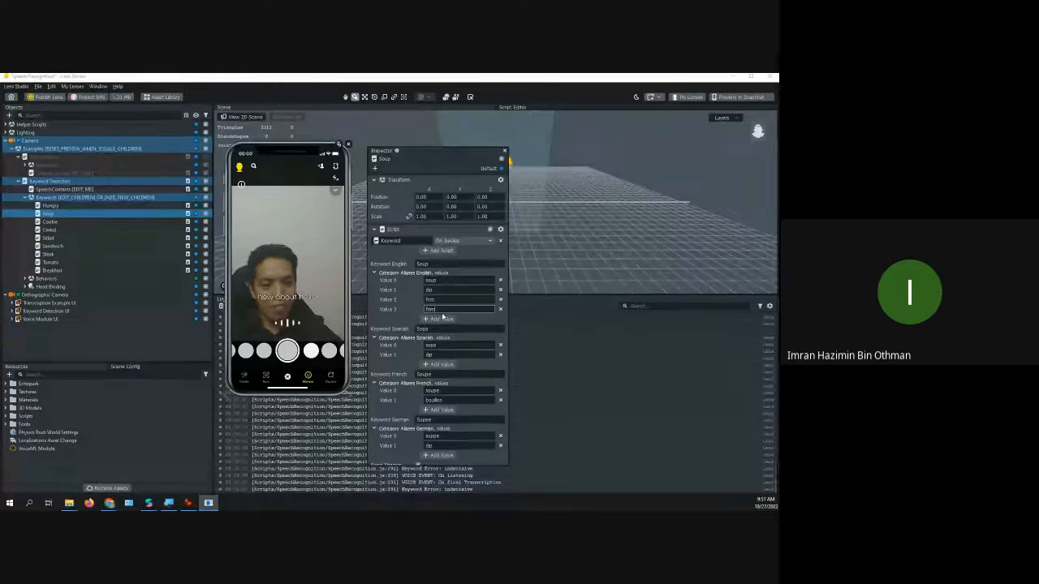
# Change the last English alias of the Soup keyword to the spaced spelling "f c m"
pyautogui.doubleClick(439, 310)
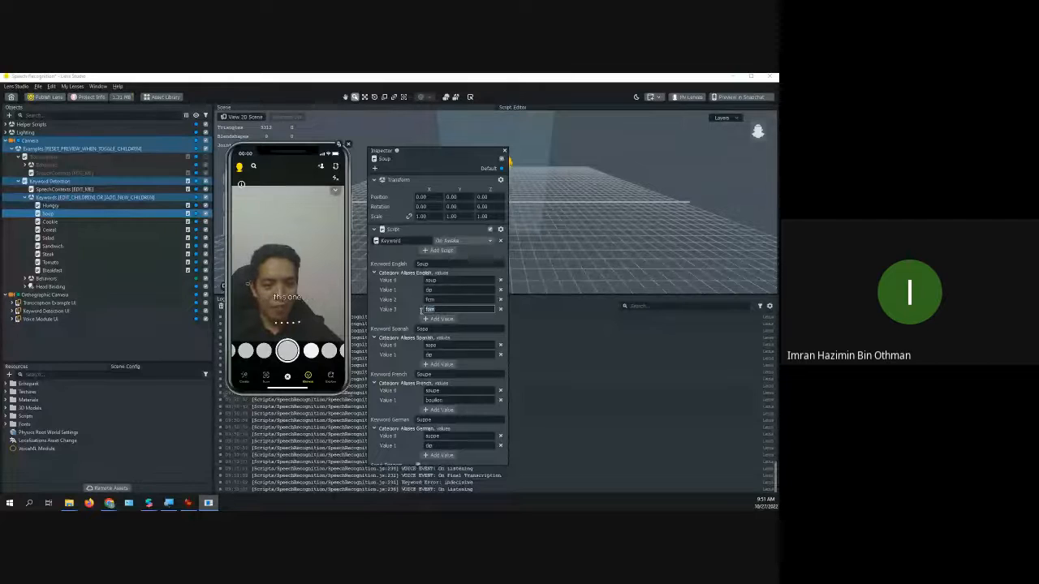
pyautogui.press('BackSpace')
pyautogui.click(439, 300)
pyautogui.click(440, 308)
pyautogui.write('f c')
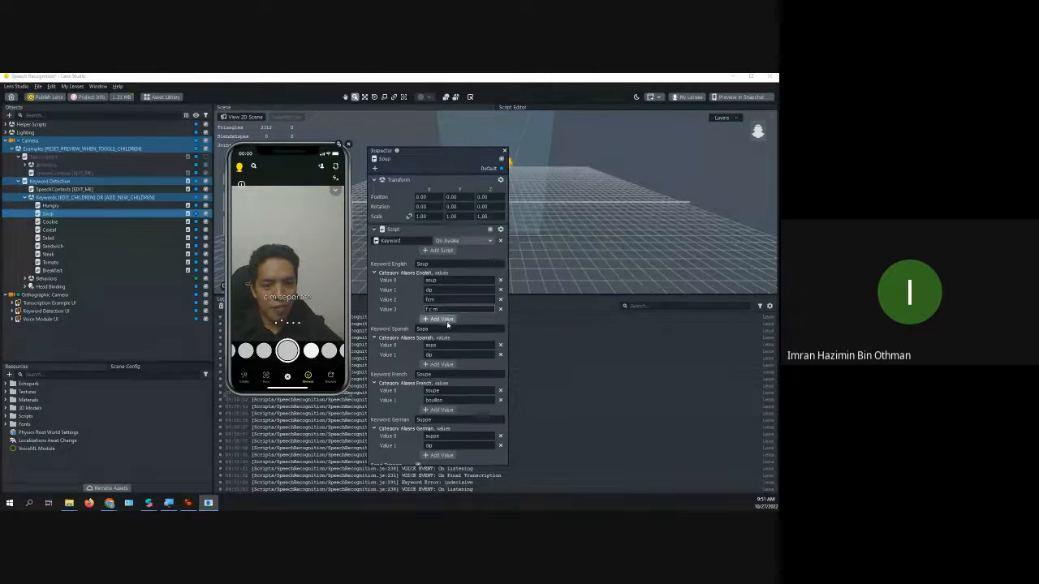
# Add "argentina" as a further English alias of the Soup keyword and reset the preview
pyautogui.click(456, 321)
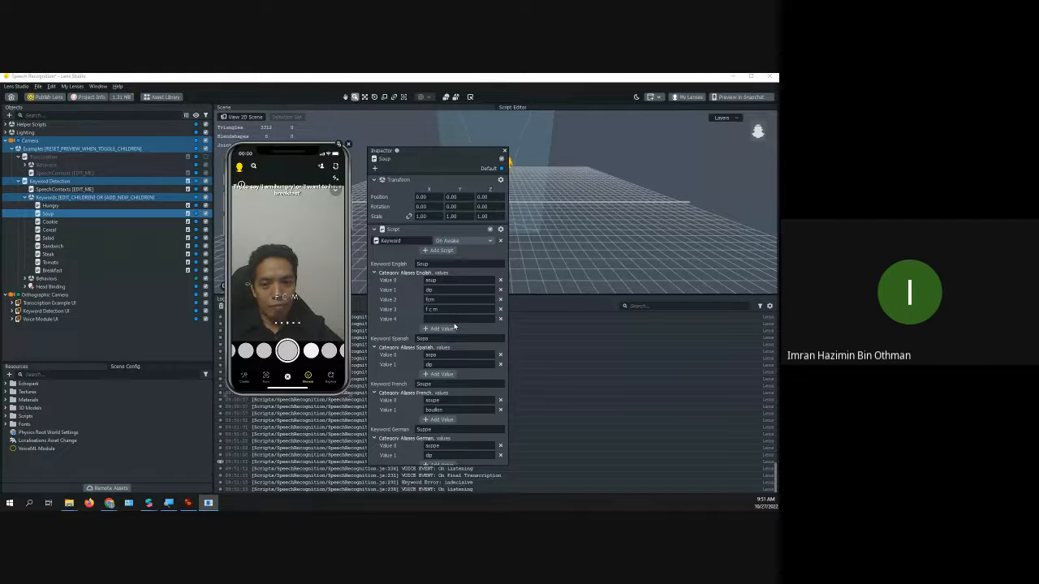
pyautogui.click(452, 320)
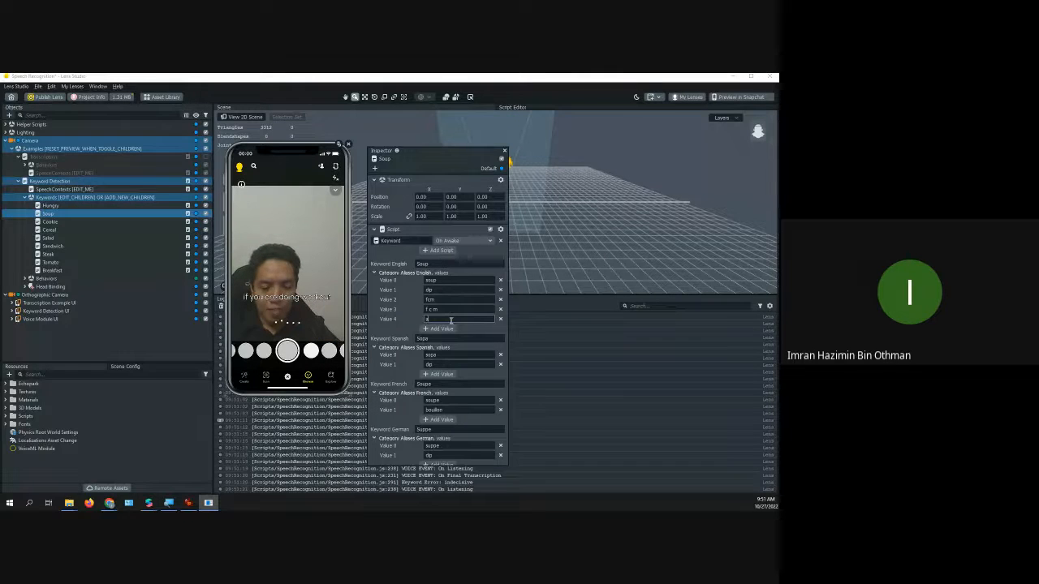
pyautogui.write('i')
pyautogui.write('nt')
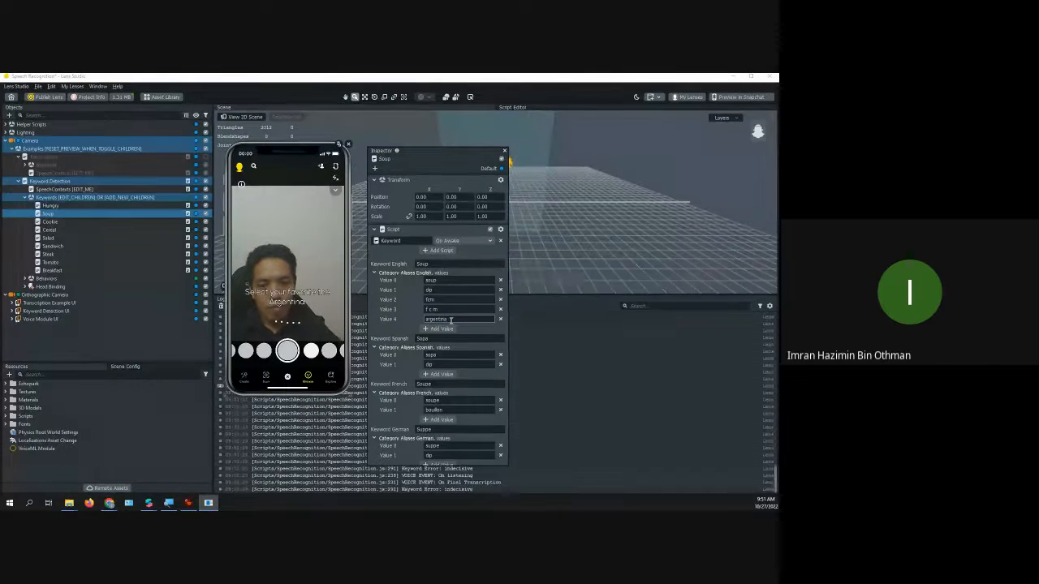
pyautogui.moveTo(338, 187)
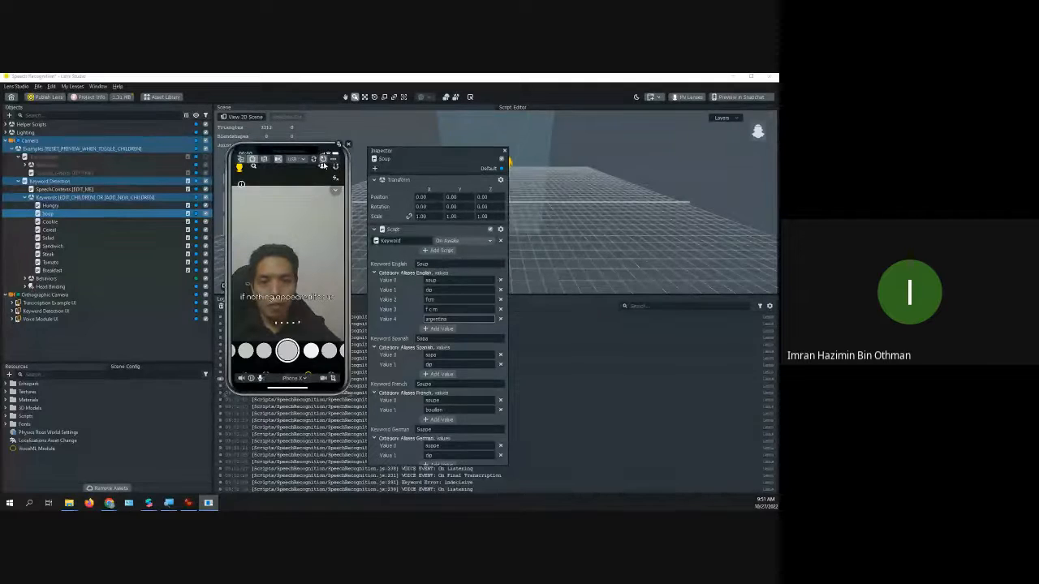
pyautogui.click(323, 165)
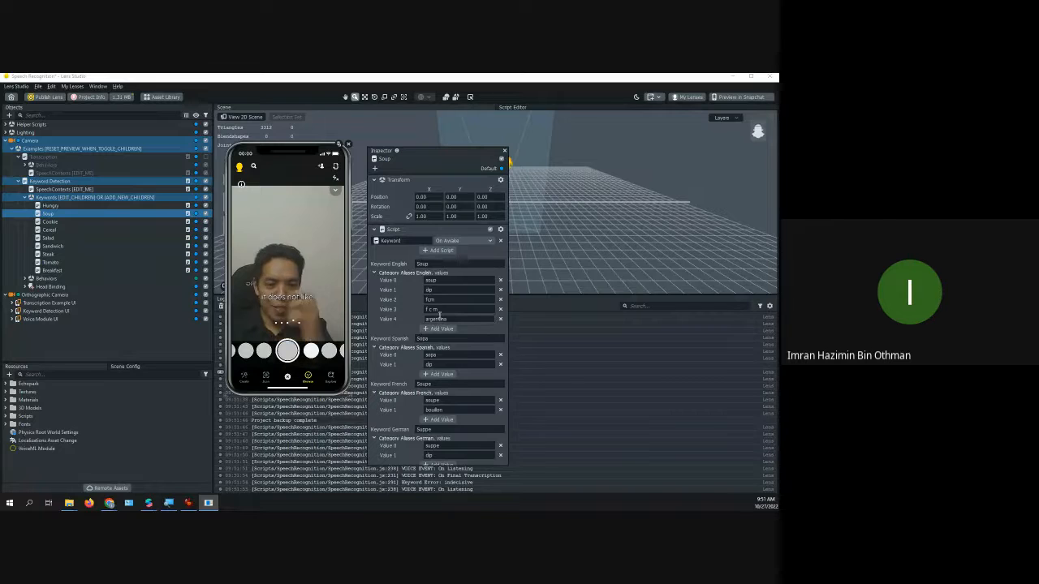
pyautogui.moveTo(441, 309); pyautogui.dragTo(417, 310)
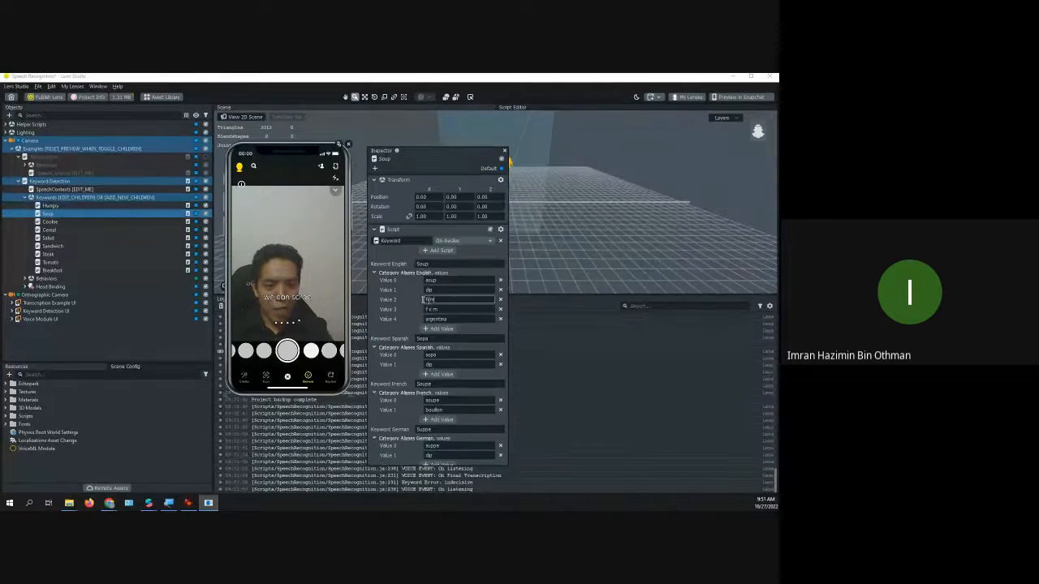
pyautogui.click(459, 318)
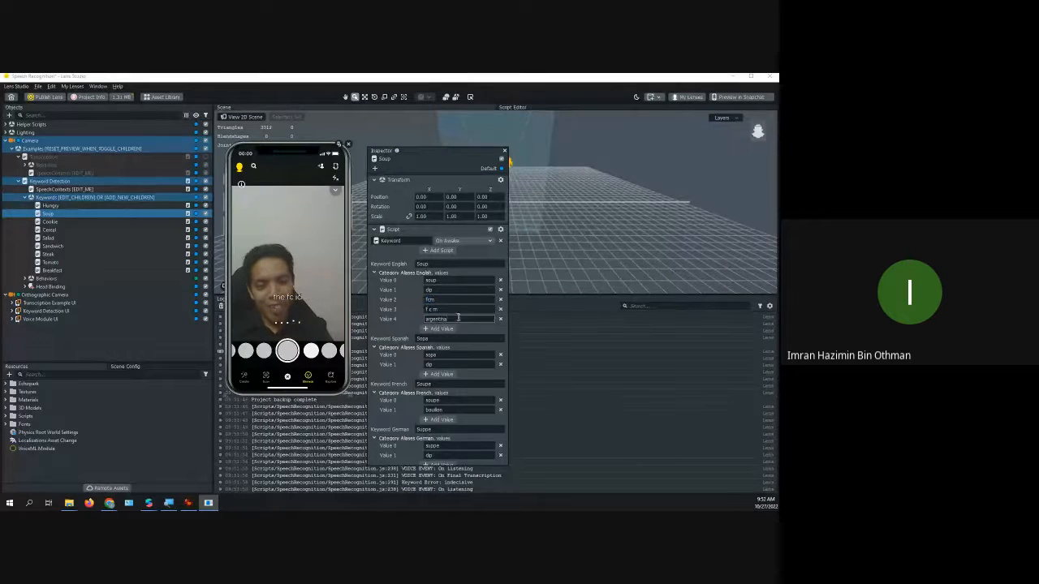
pyautogui.moveTo(459, 318); pyautogui.dragTo(411, 324)
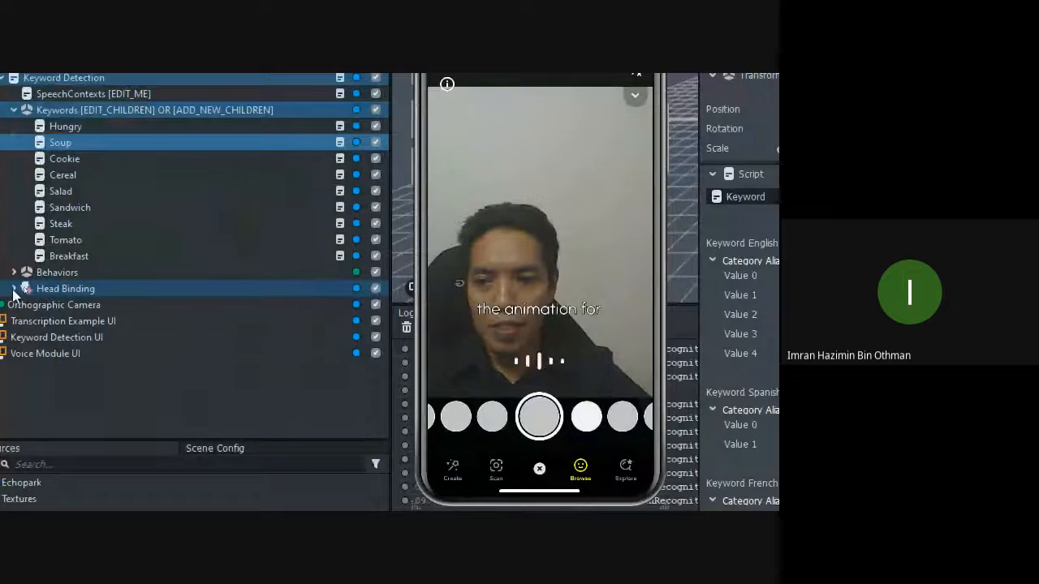
# Expand Head Binding under Keyword Detection and open the Food VFX object's properties
pyautogui.click(15, 289)
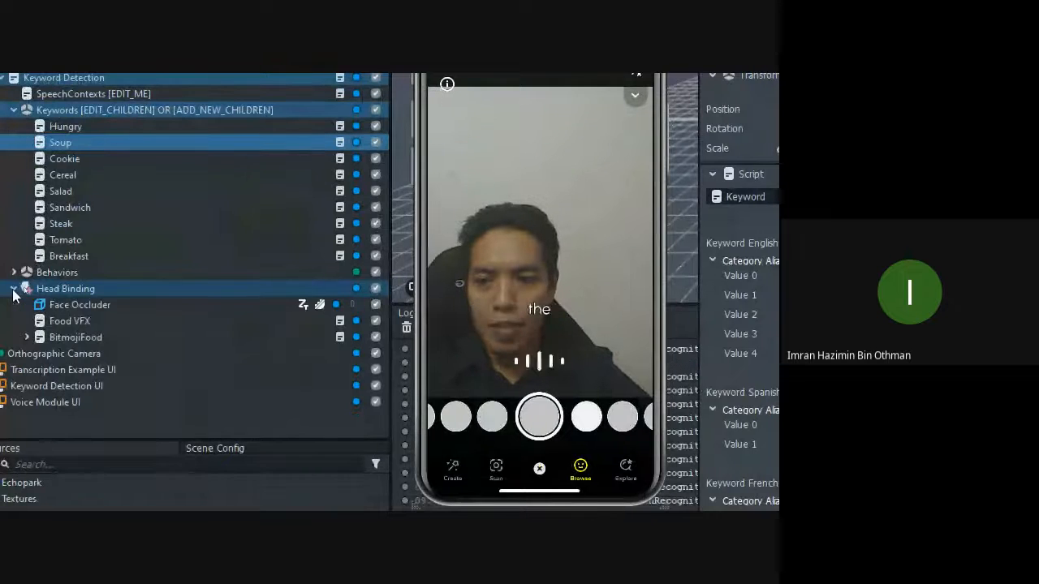
pyautogui.click(52, 322)
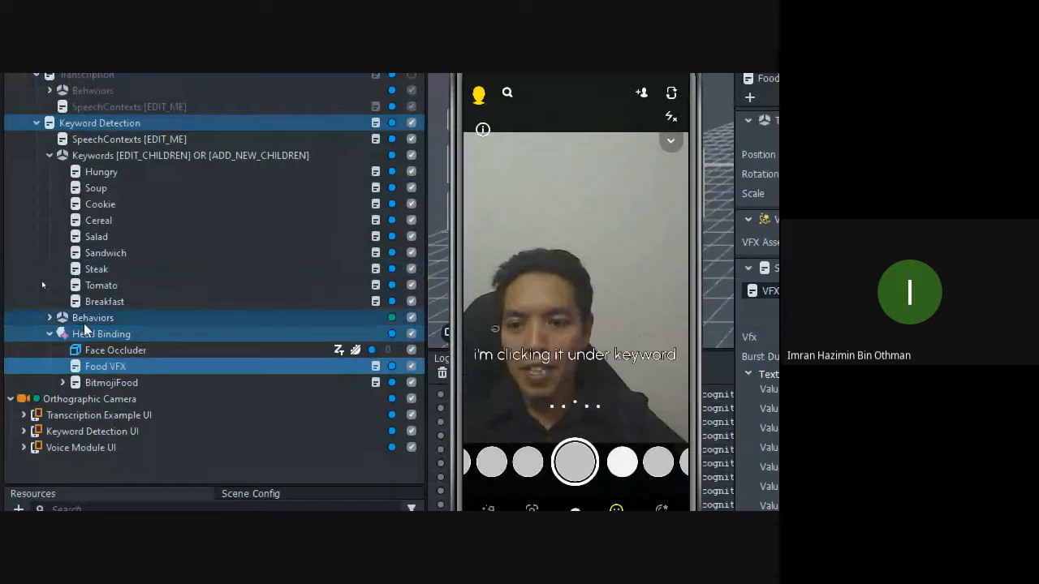
# Import brazil.png from the class folder and assign it as the Value 0 texture of Food VFX
pyautogui.click(89, 334)
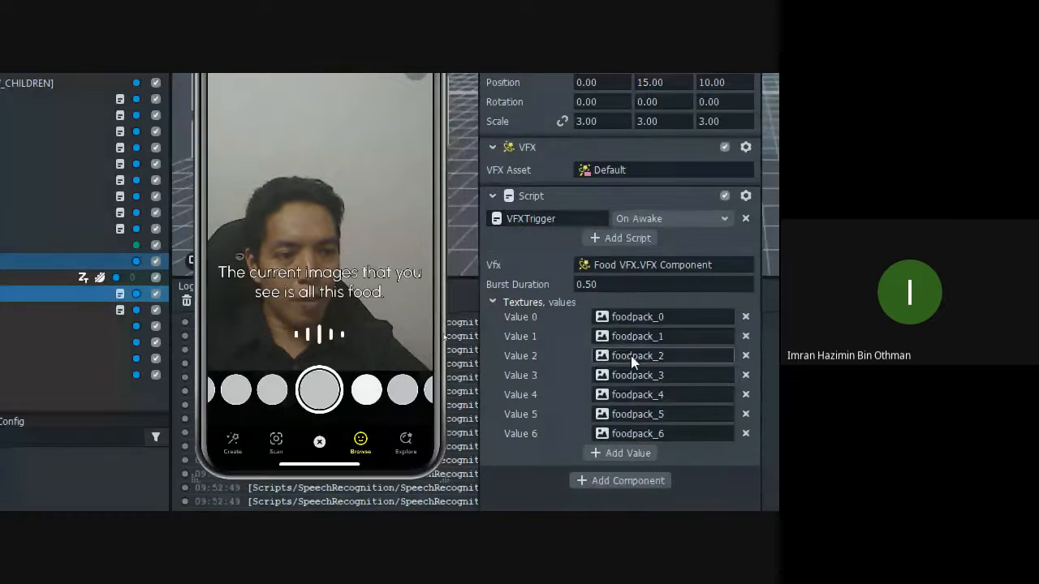
pyautogui.click(644, 316)
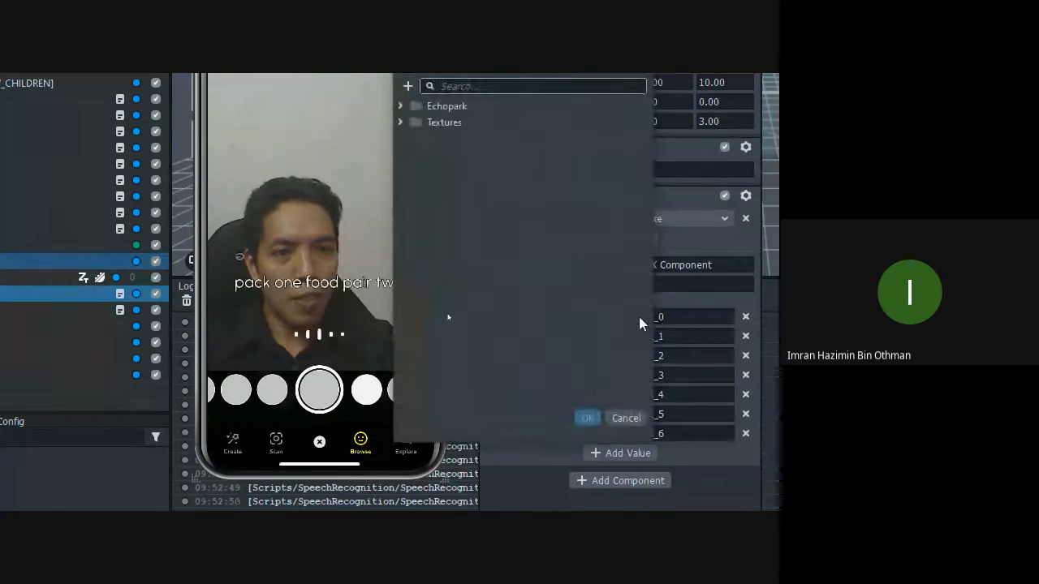
pyautogui.click(408, 113)
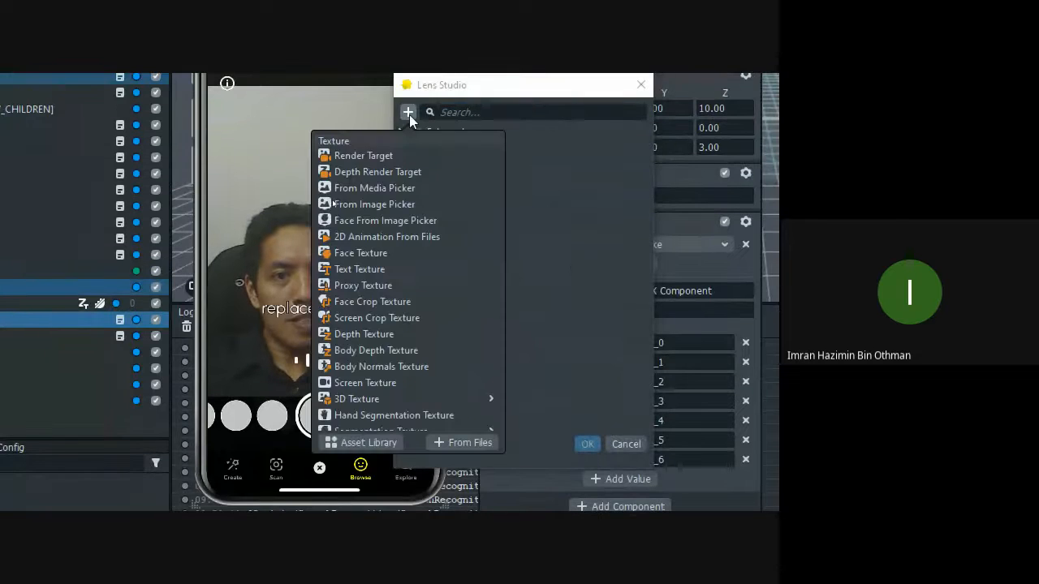
pyautogui.click(459, 442)
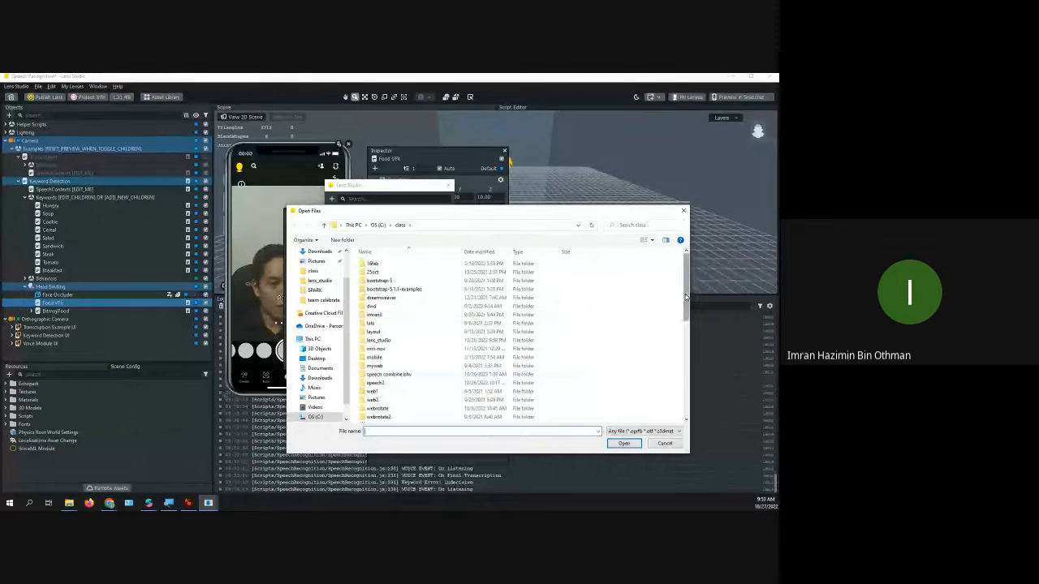
pyautogui.scroll(-10, 680, 301)
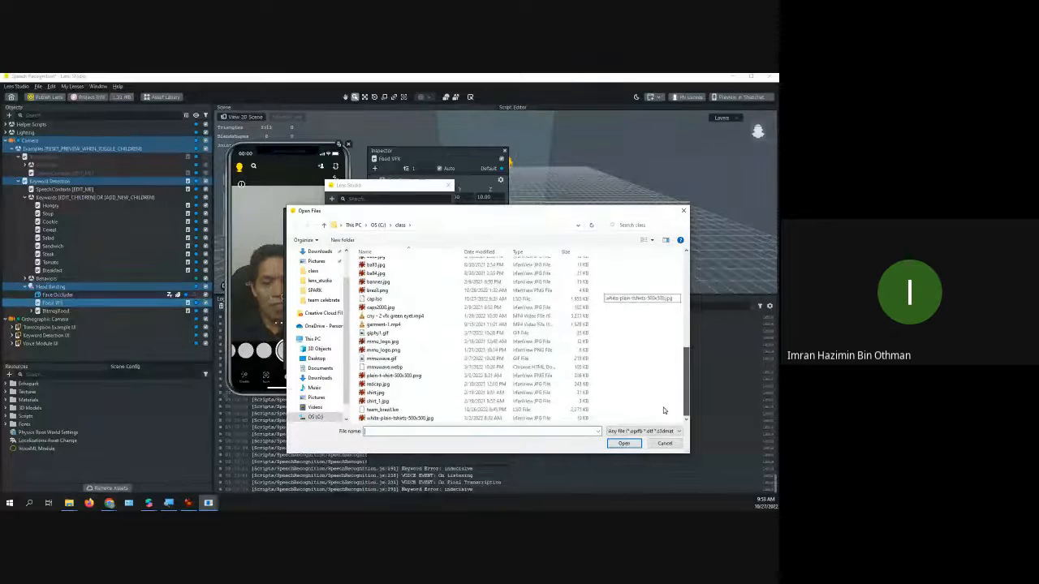
pyautogui.scroll(2, 520, 359)
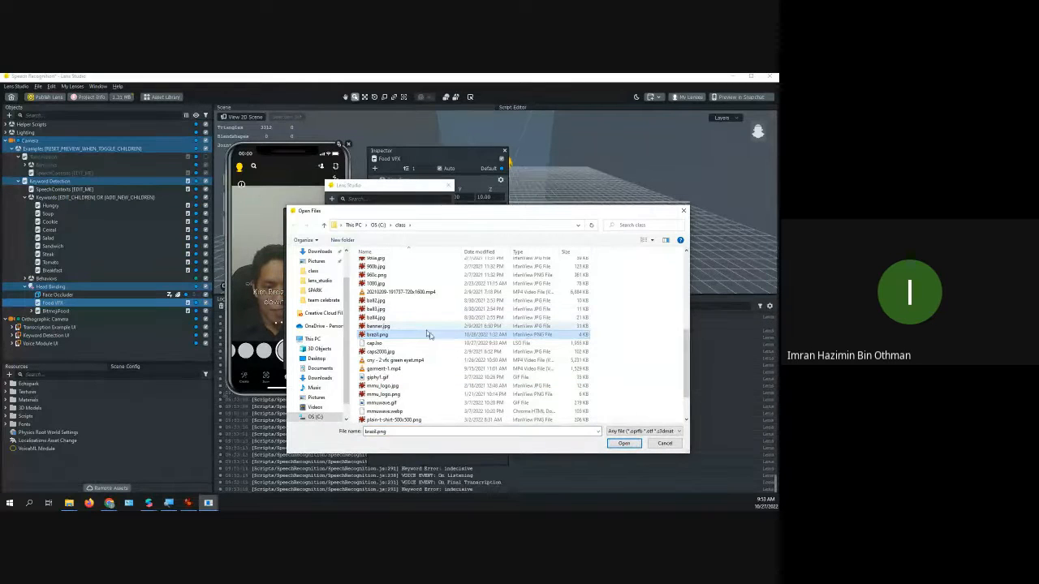
pyautogui.click(623, 444)
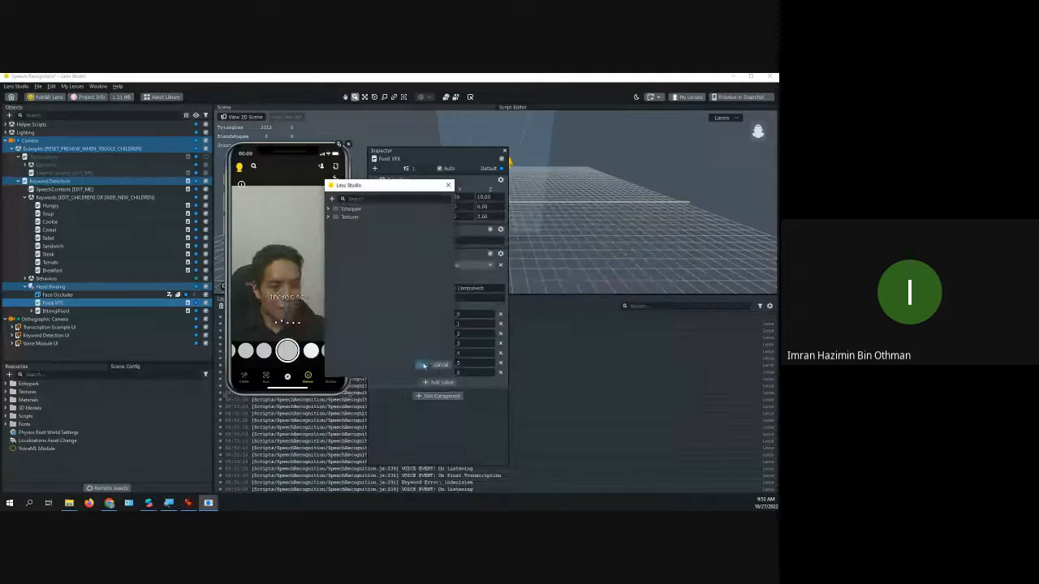
pyautogui.click(421, 365)
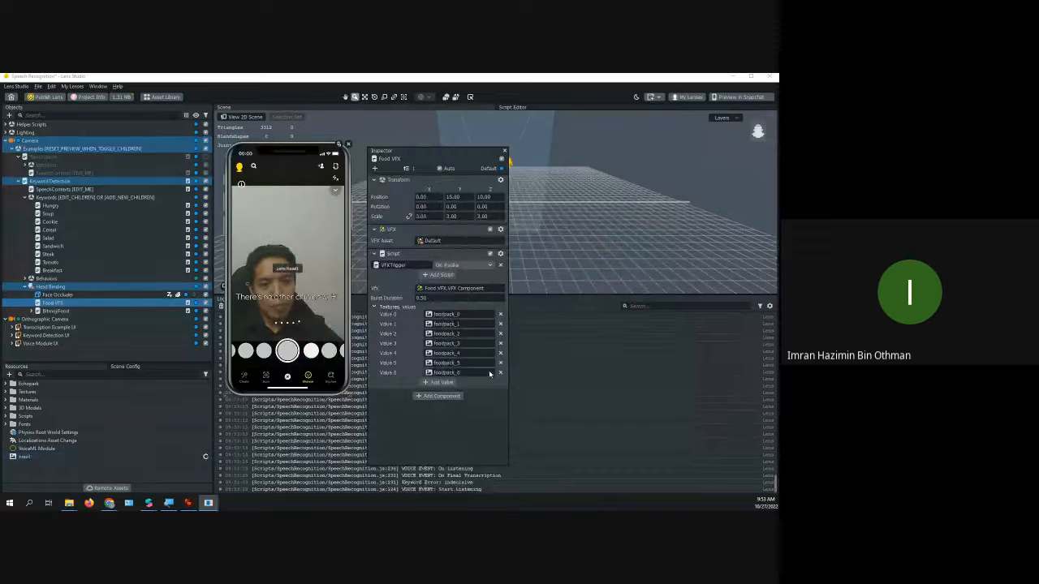
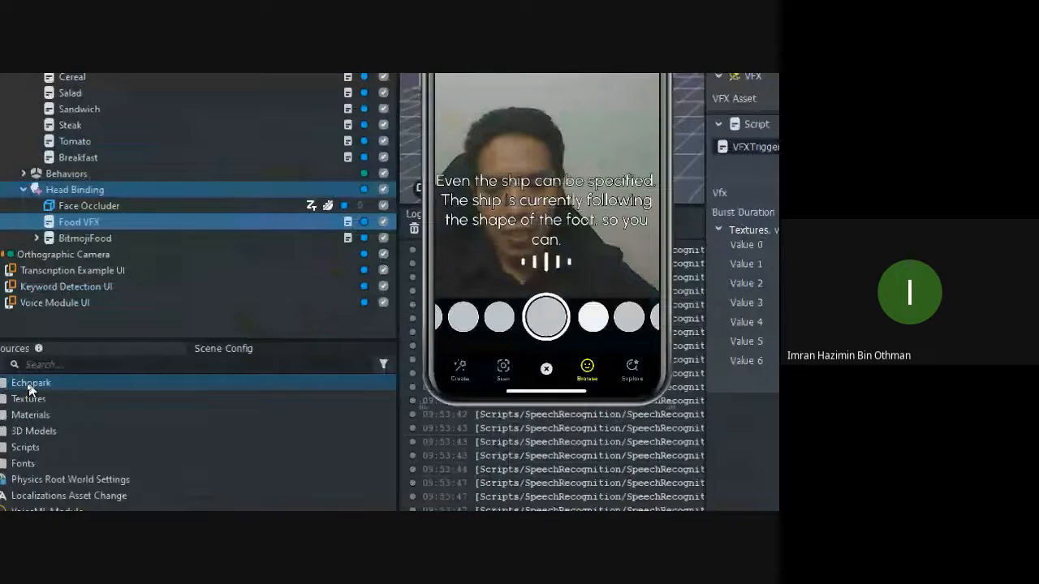
# Search the resources for "cookie" and inspect the cookie material and the cookie_GEO mesh
pyautogui.click(83, 365)
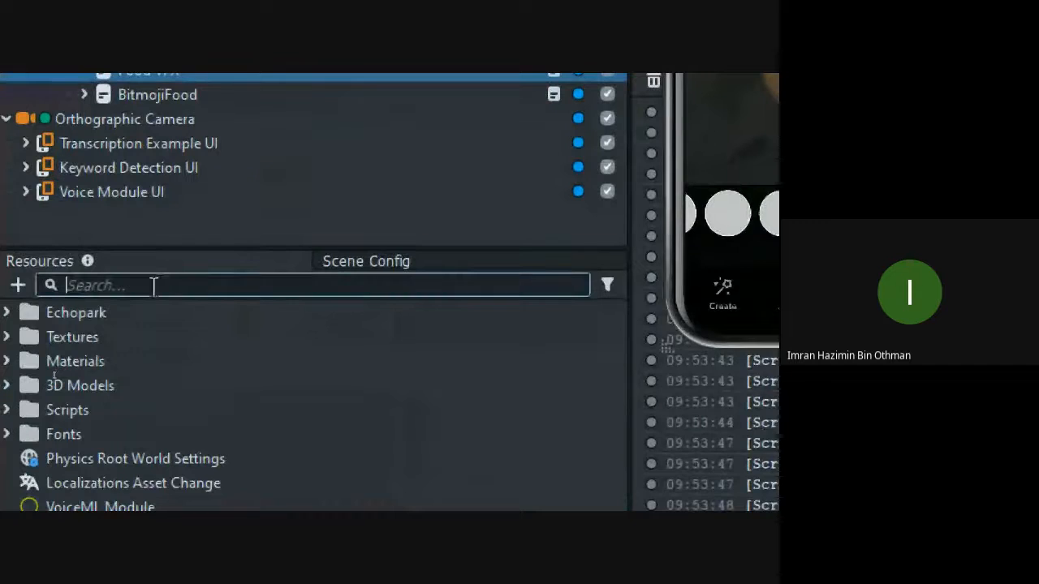
pyautogui.write('cook')
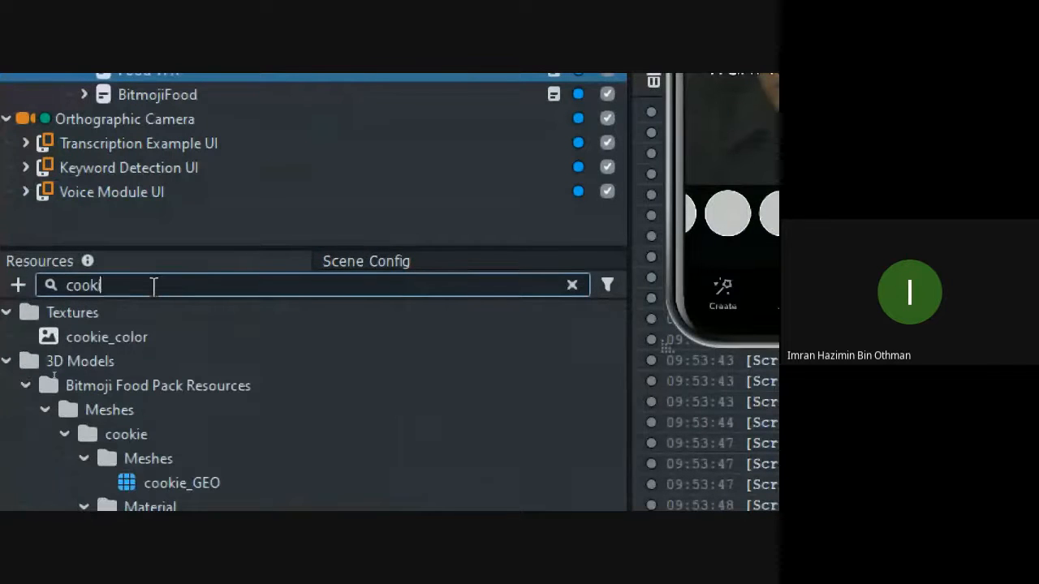
pyautogui.write('ie')
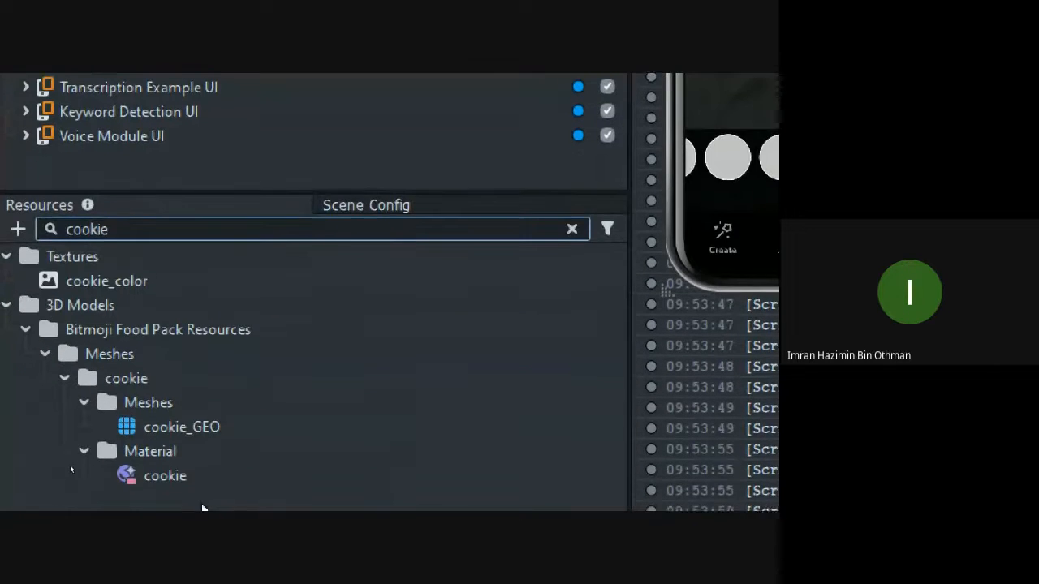
pyautogui.click(183, 427)
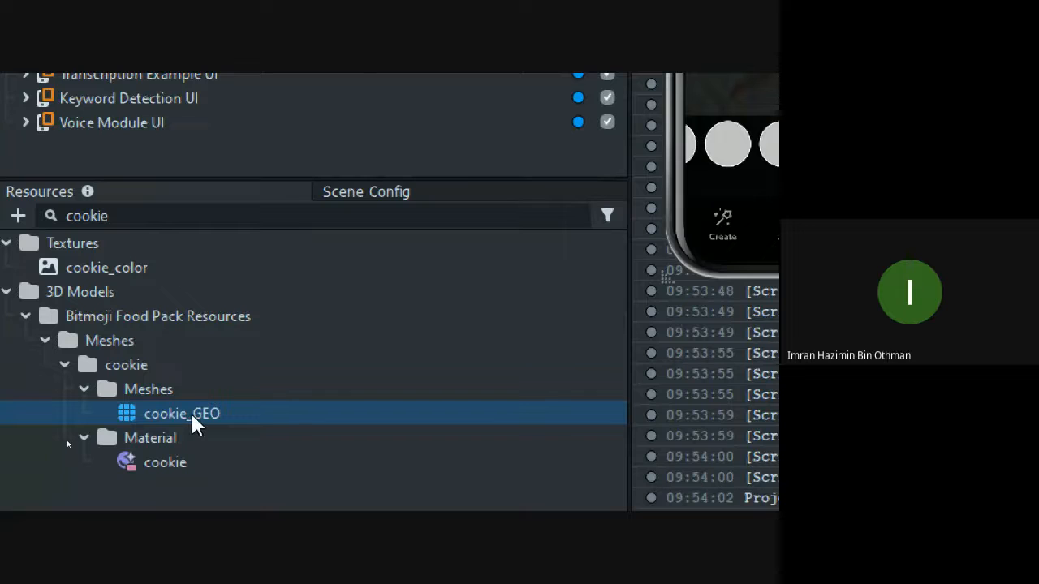
pyautogui.click(121, 212)
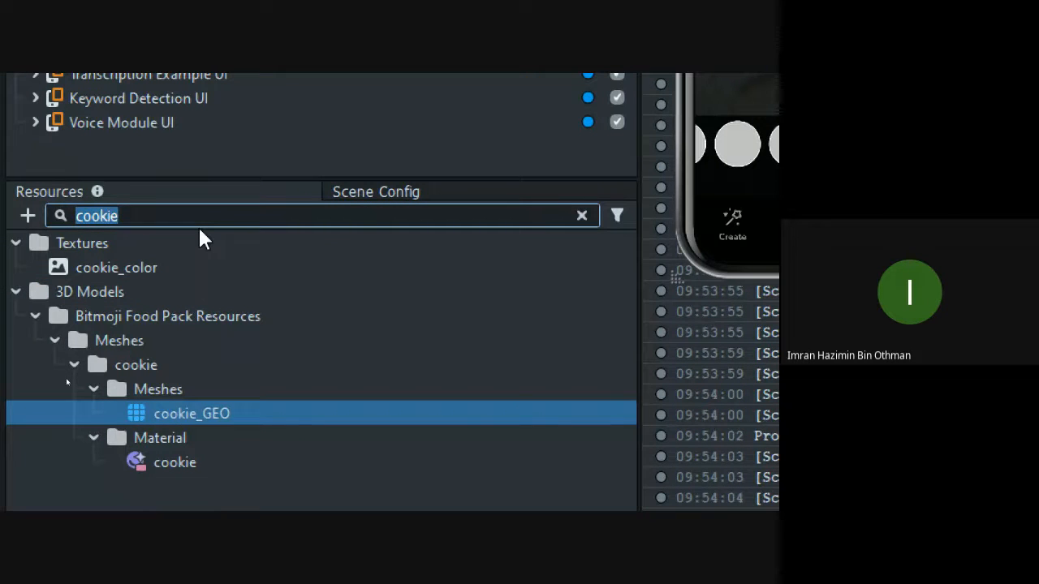
pyautogui.click(213, 465)
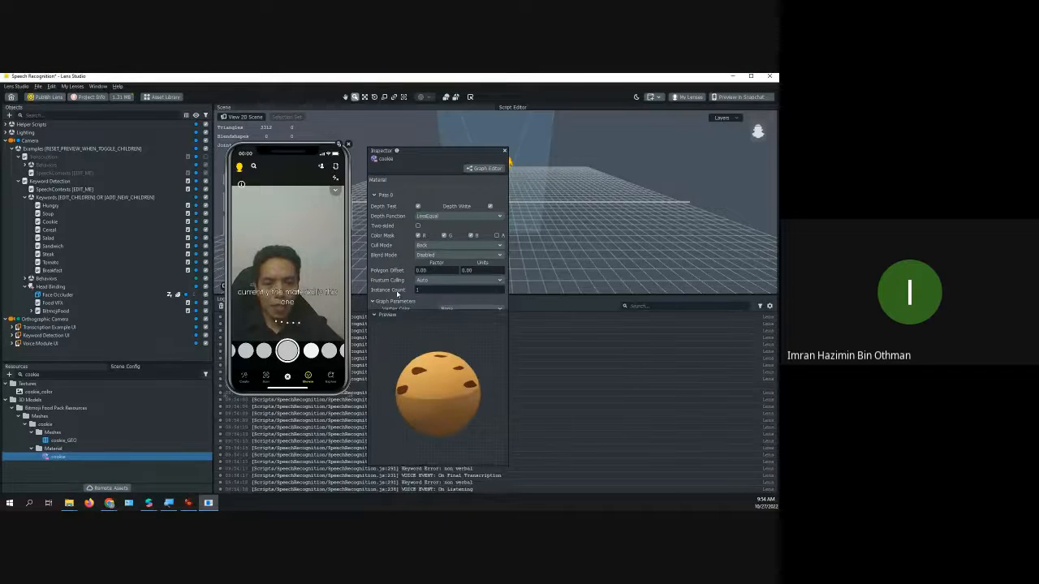
pyautogui.click(90, 440)
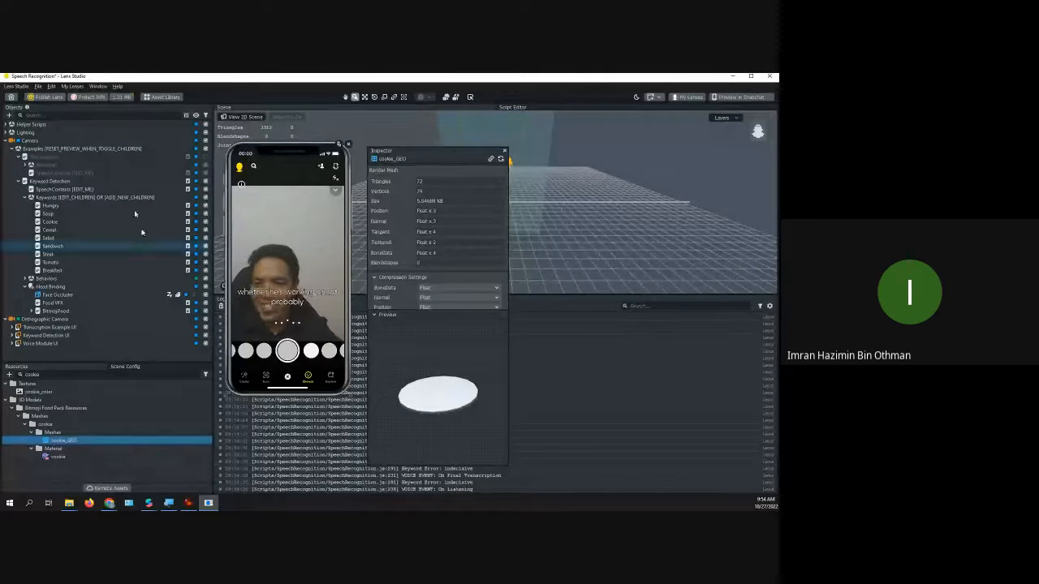
# Collapse the Camera hierarchy and import the cap.lso object from the class folder into the scene
pyautogui.click(10, 116)
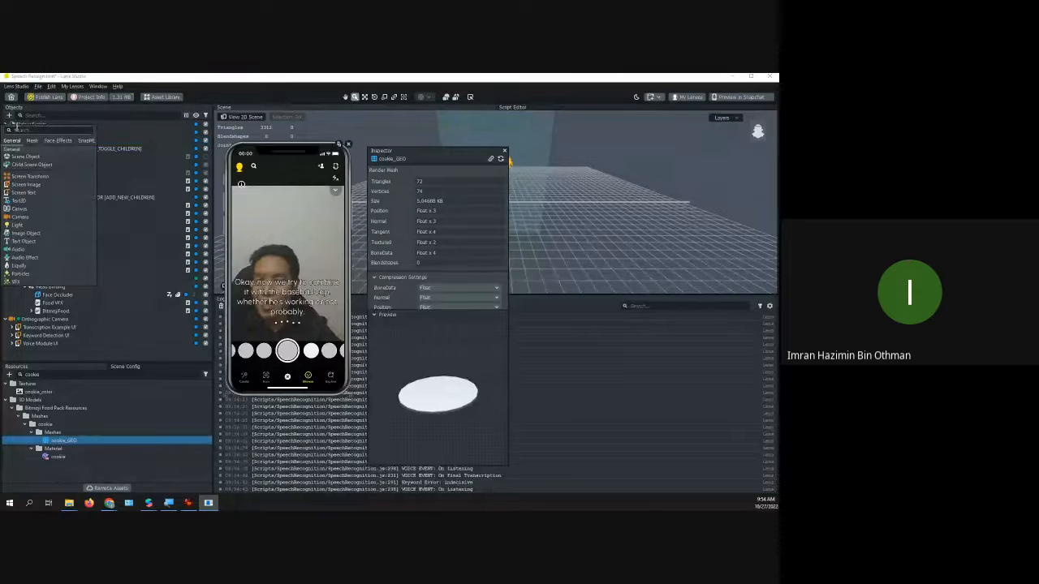
pyautogui.click(89, 353)
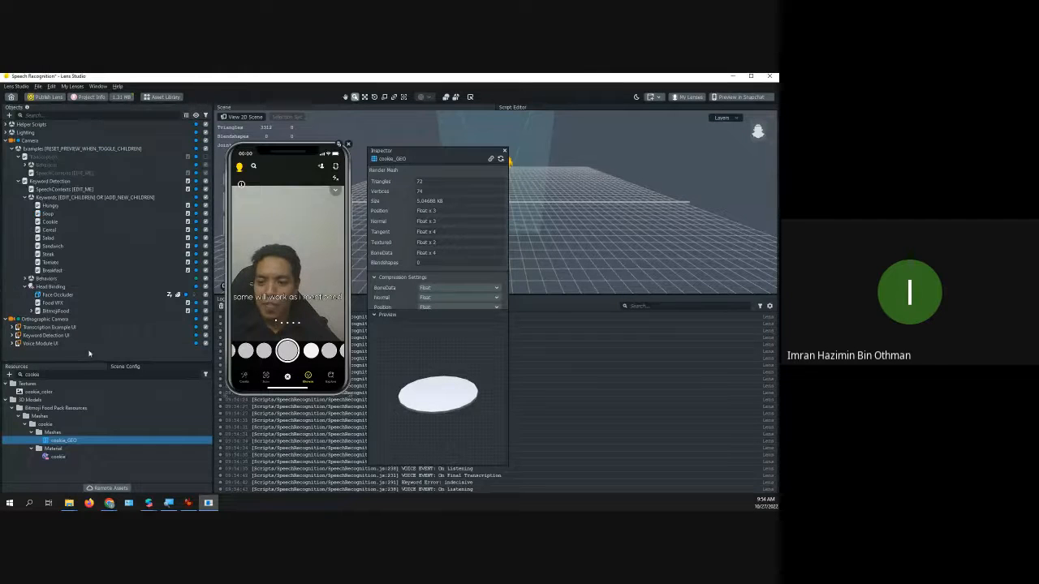
pyautogui.click(8, 141)
pyautogui.click(50, 157)
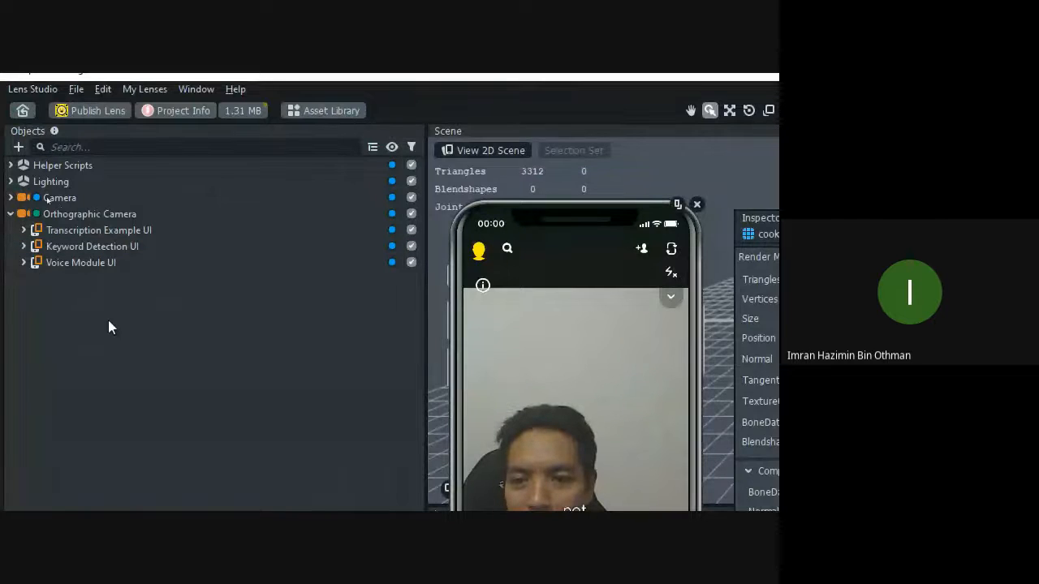
pyautogui.rightClick(81, 340)
pyautogui.click(155, 361)
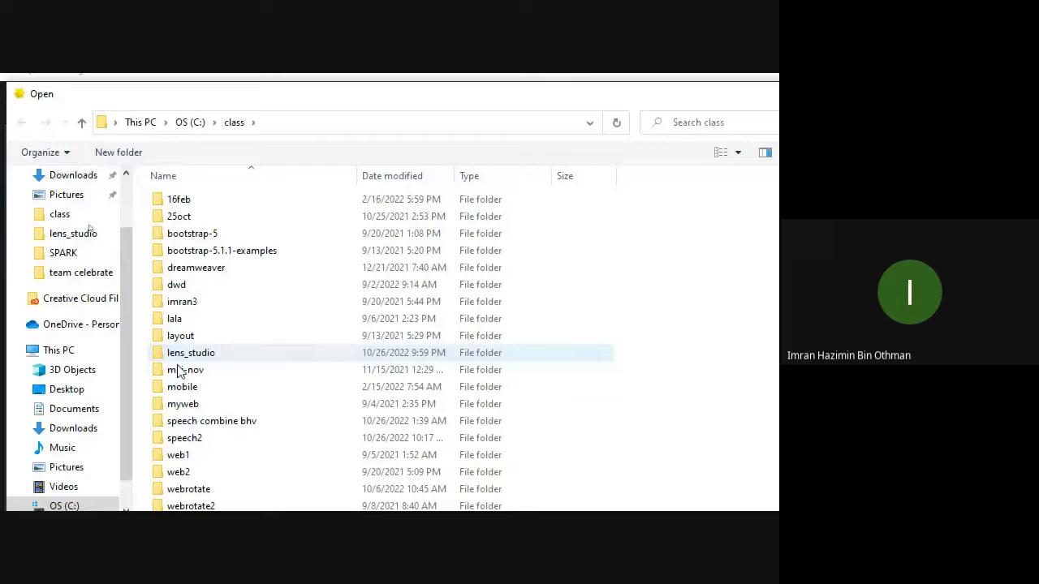
pyautogui.click(219, 456)
pyautogui.scroll(-3, 218, 458)
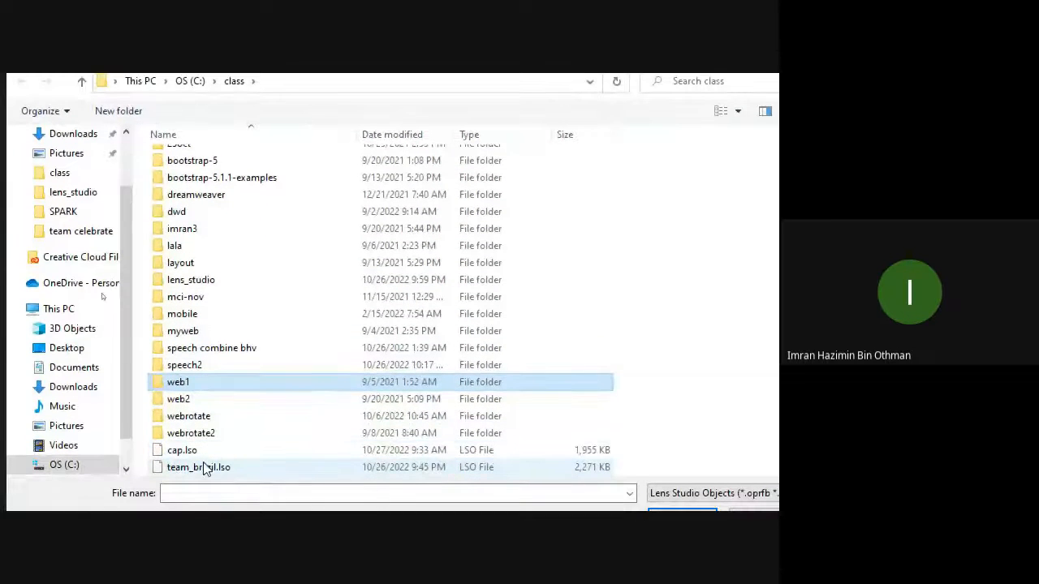
pyautogui.click(202, 451)
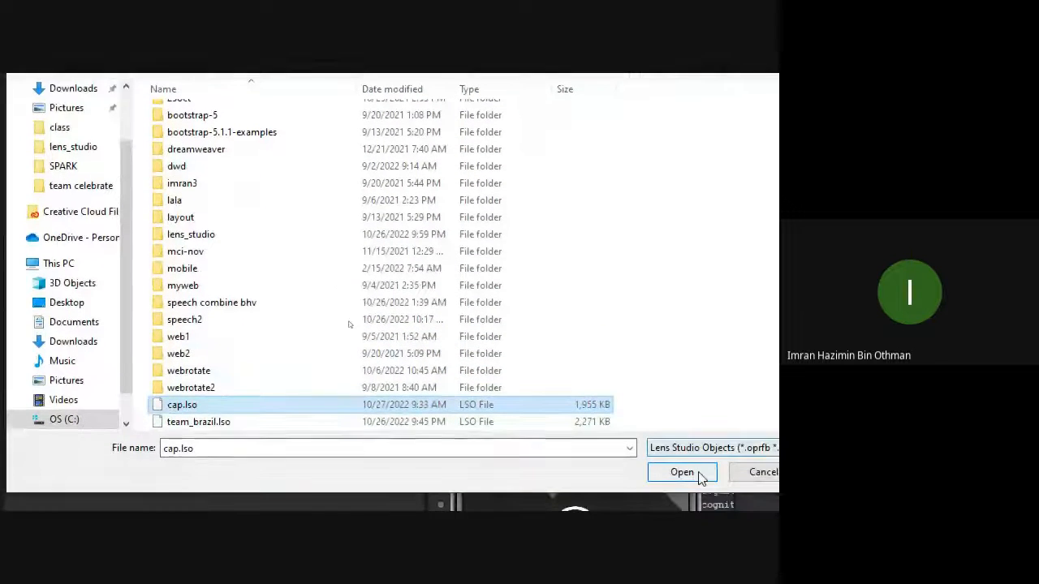
pyautogui.click(682, 475)
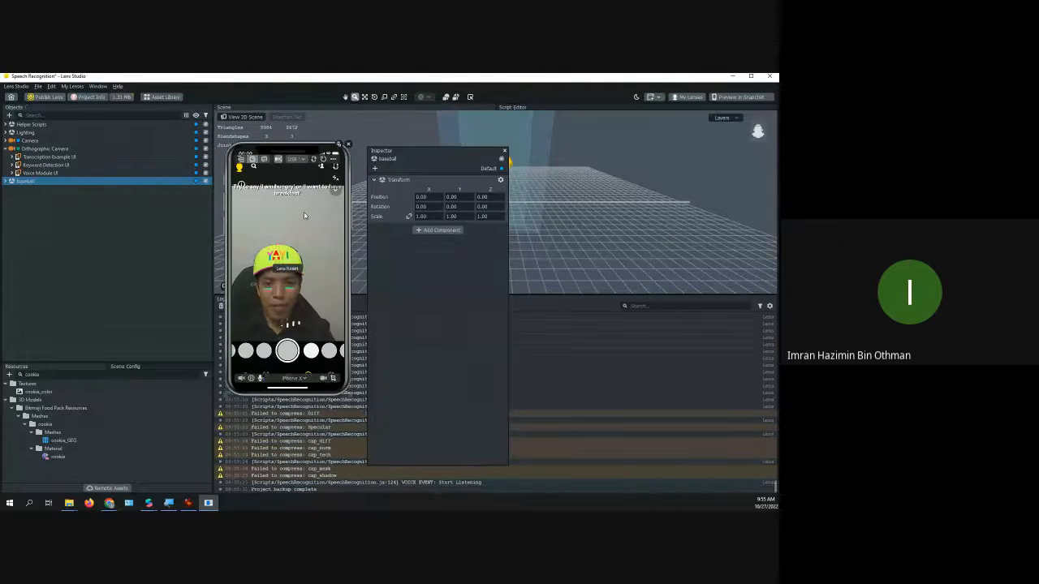
# Reset the preview to test the voice keywords together with the imported cap, and reposition the phone preview beside the Inspector
pyautogui.click(322, 159)
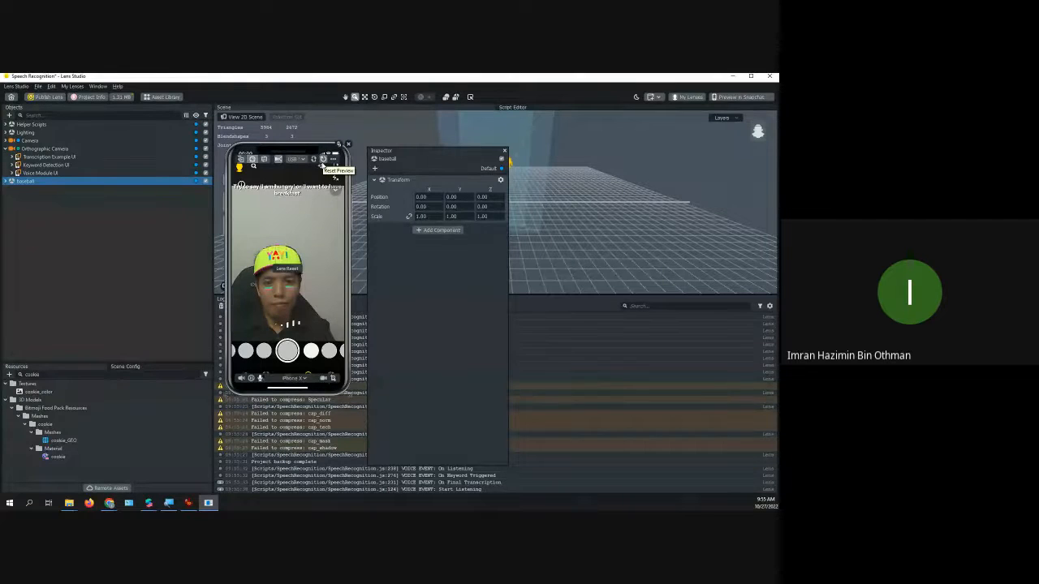
pyautogui.click(323, 161)
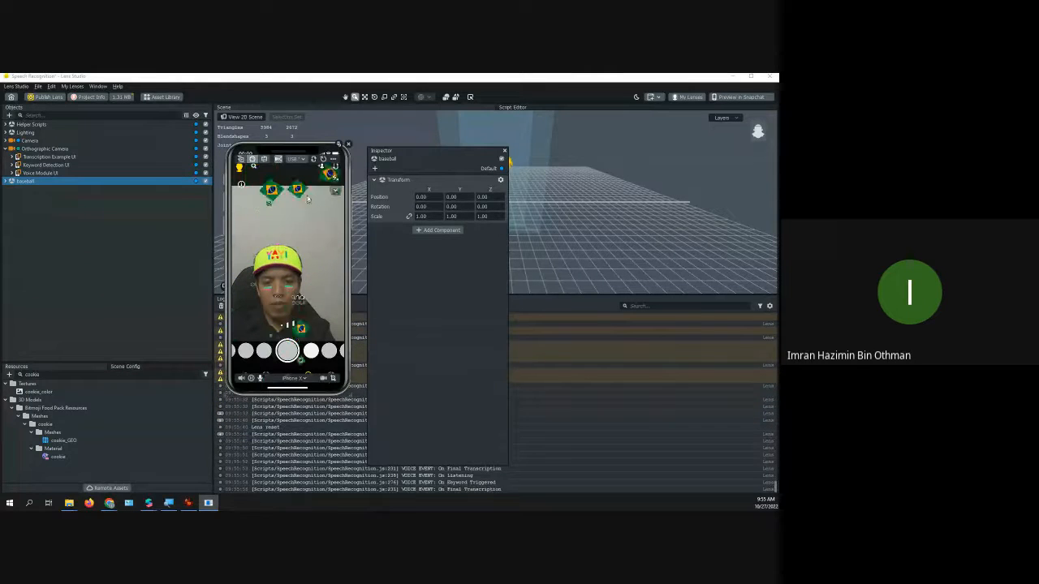
pyautogui.moveTo(293, 151); pyautogui.dragTo(466, 138)
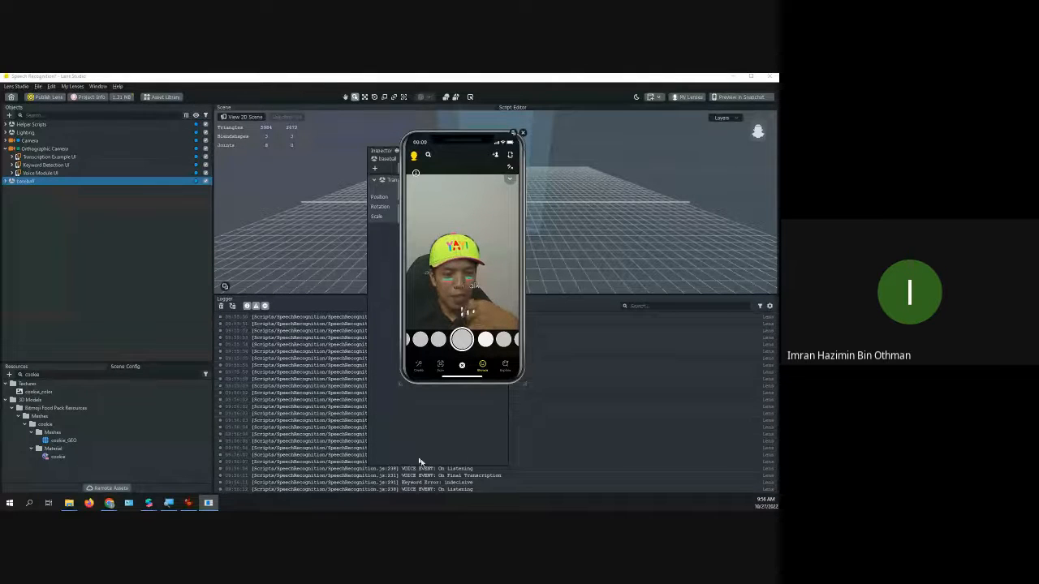
pyautogui.moveTo(437, 206)
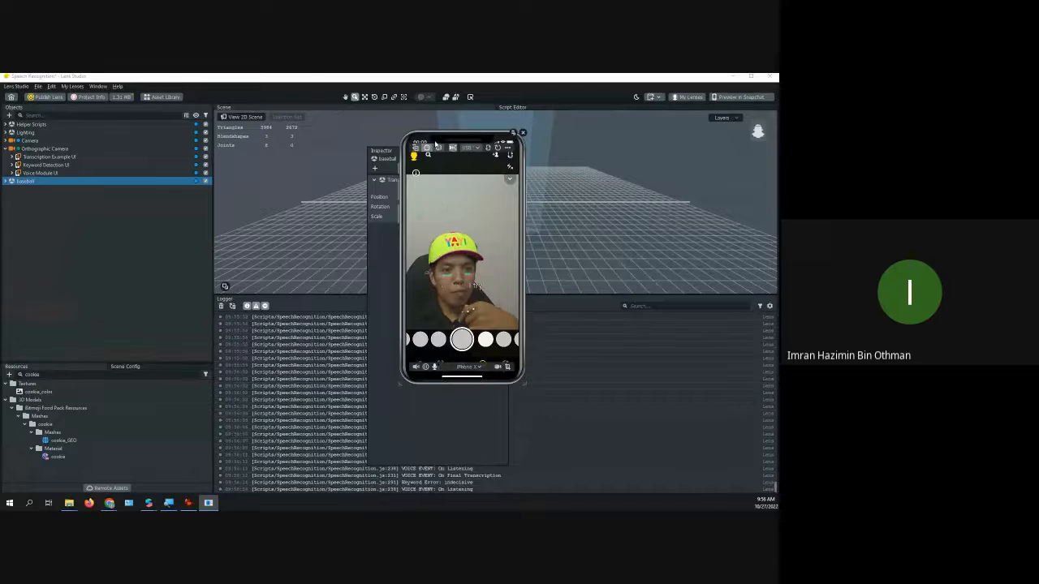
pyautogui.moveTo(424, 144); pyautogui.dragTo(539, 143)
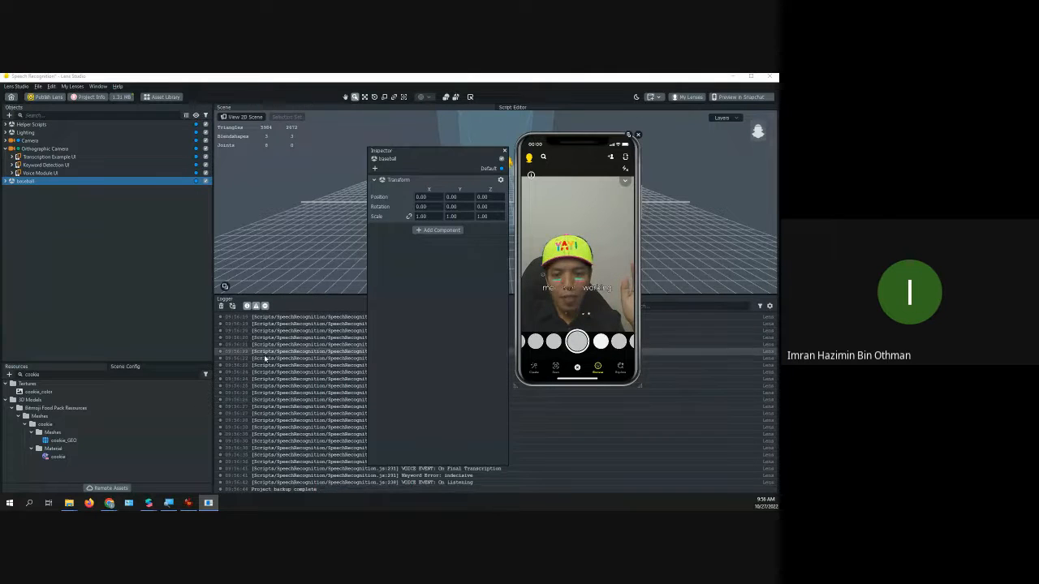
# Examine the Logger's compression warnings for the imported cap textures, including cap_shadow and cap_tech
pyautogui.click(98, 86)
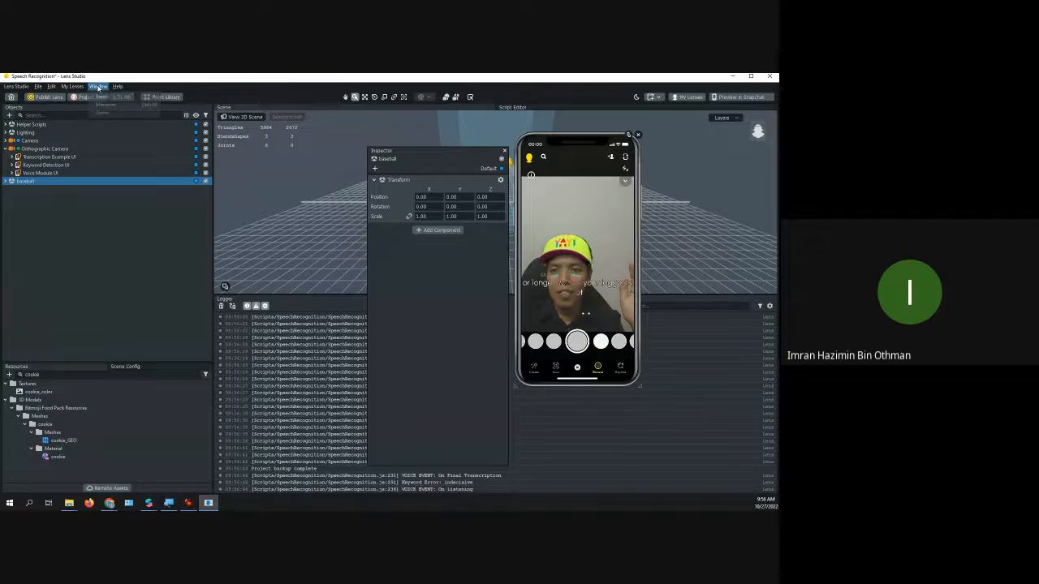
pyautogui.moveTo(102, 97)
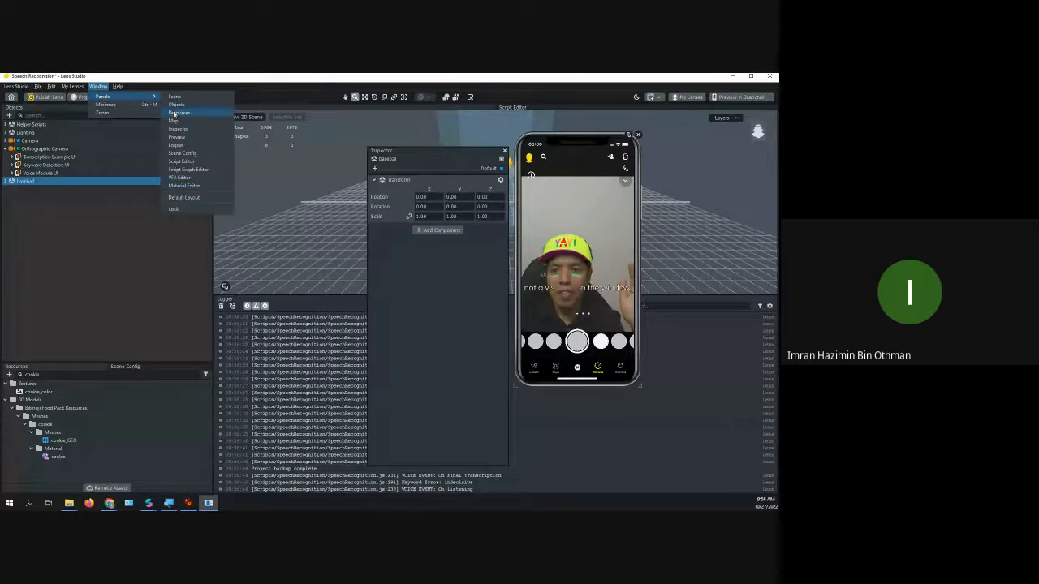
pyautogui.click(261, 415)
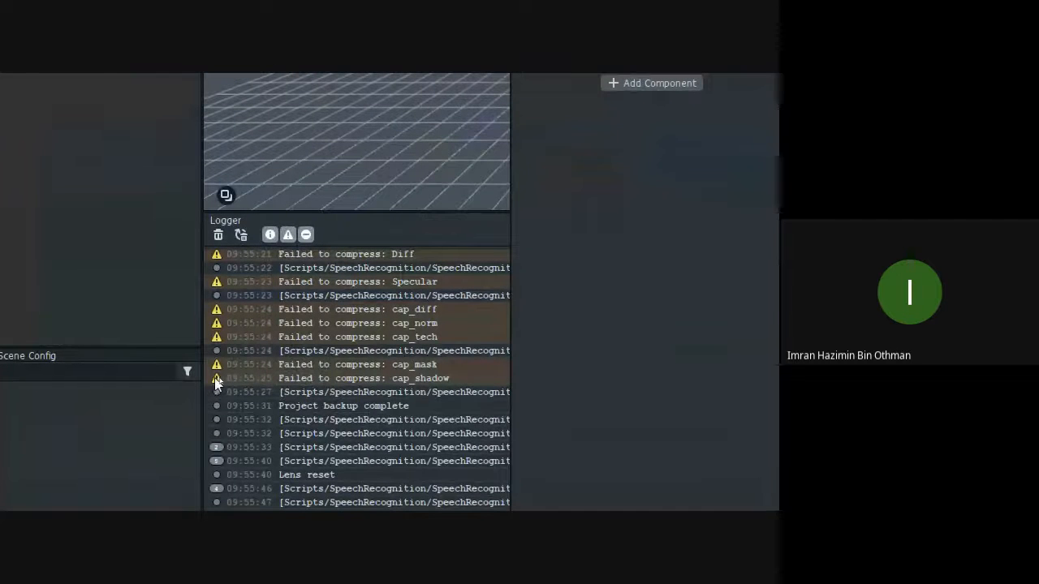
pyautogui.click(216, 382)
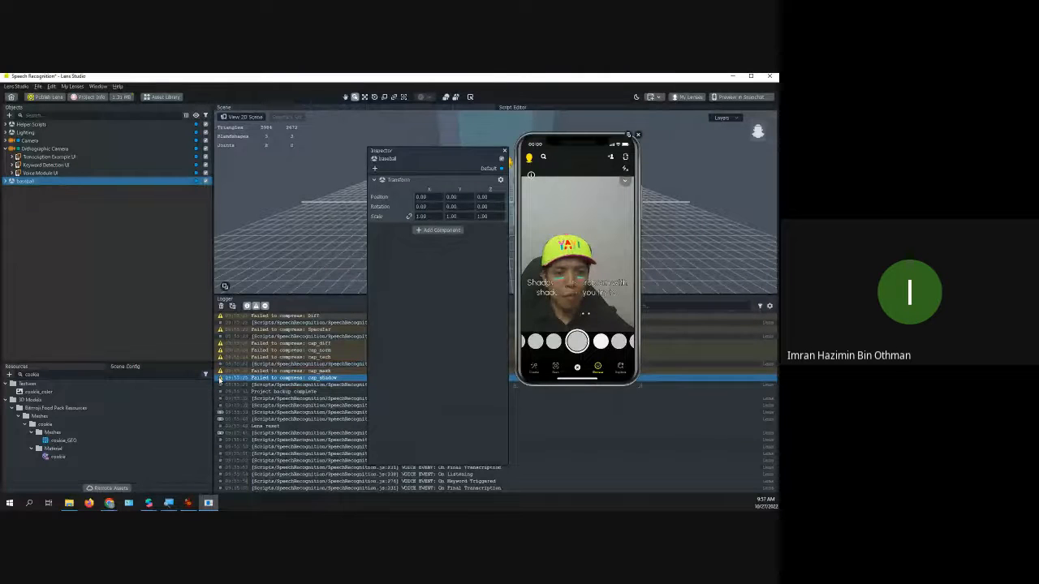
pyautogui.click(231, 358)
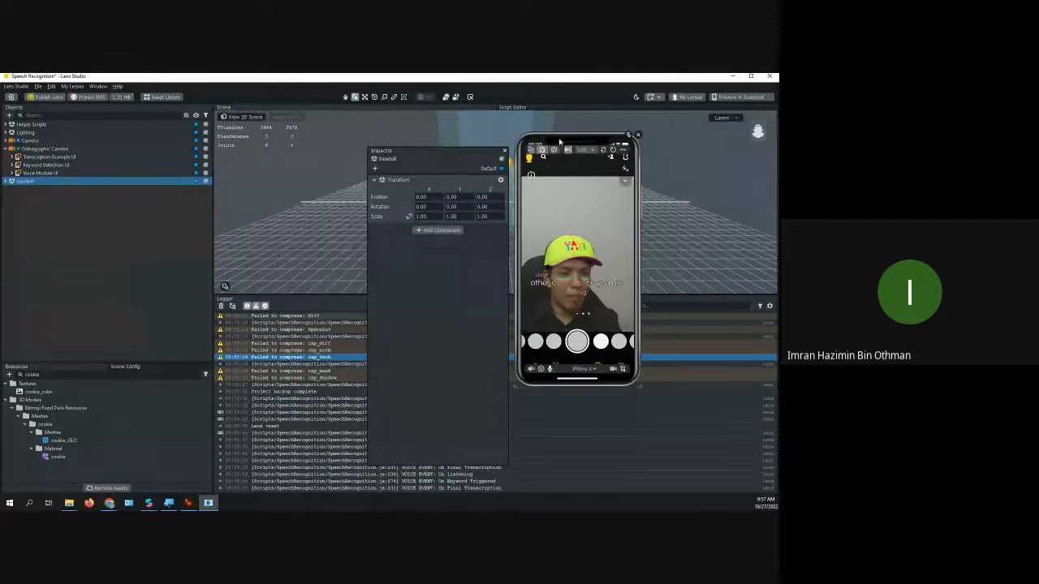
# Move the phone preview between the object list and the Inspector, and expand the imported baseball object and its Lighting group
pyautogui.moveTo(559, 138); pyautogui.dragTo(266, 164)
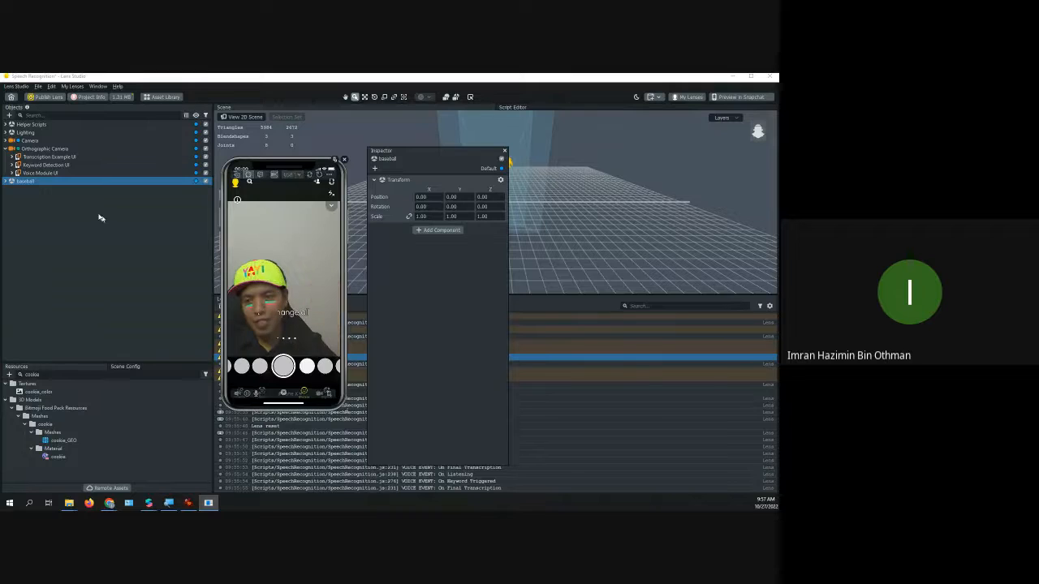
pyautogui.click(7, 181)
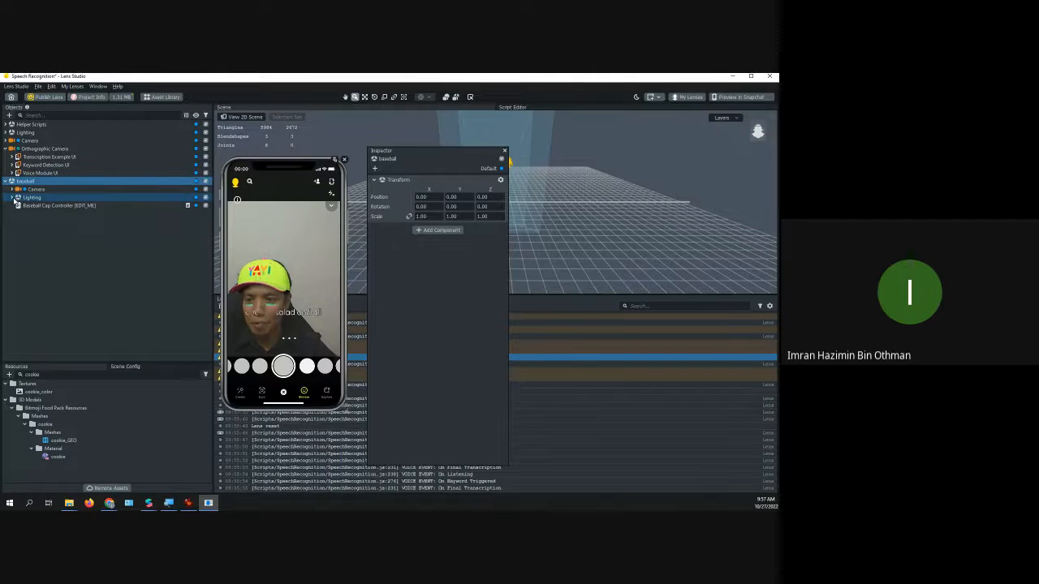
pyautogui.click(12, 198)
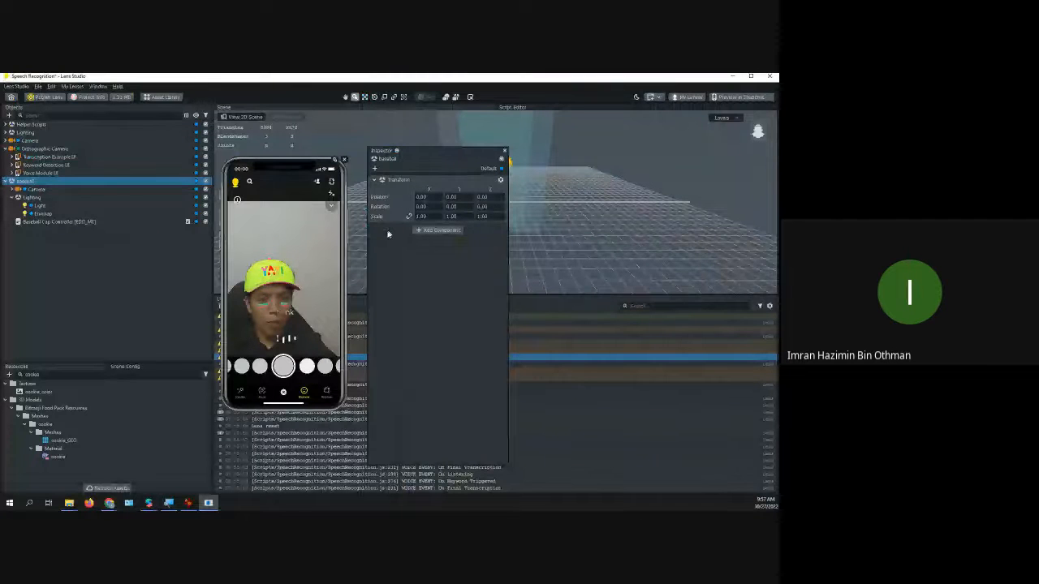
pyautogui.moveTo(340, 332)
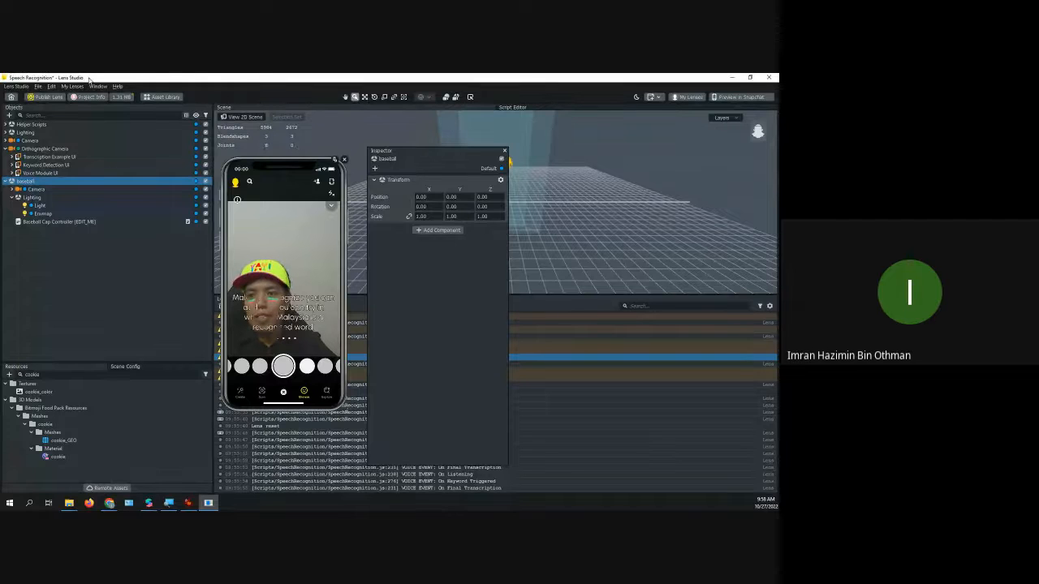
# Switch to Google Meet to check the in-call messages, and return to the Speech Recognition project in Lens Studio
pyautogui.moveTo(91, 80); pyautogui.dragTo(6, 95)
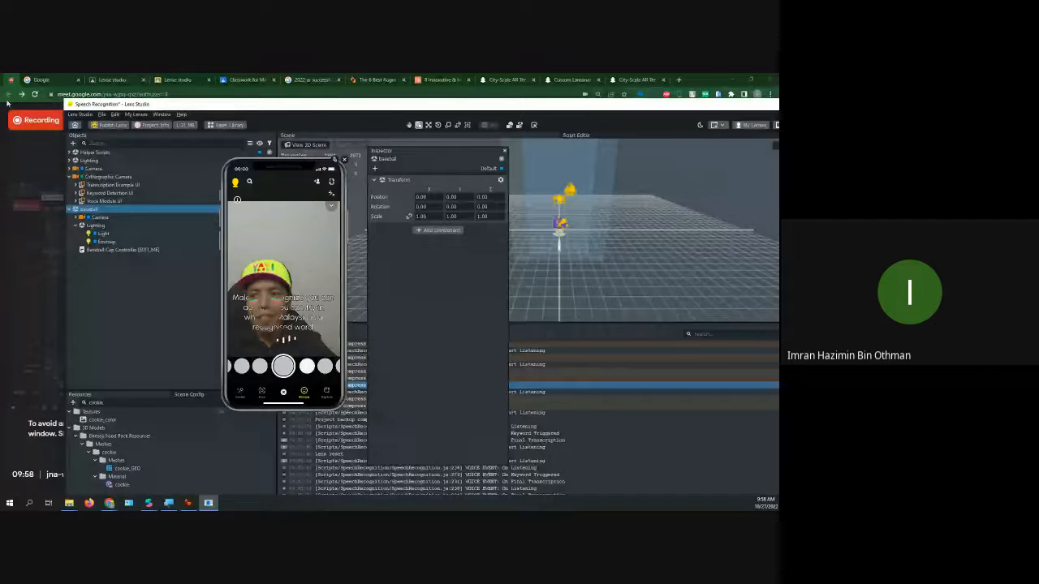
pyautogui.click(140, 95)
pyautogui.click(710, 475)
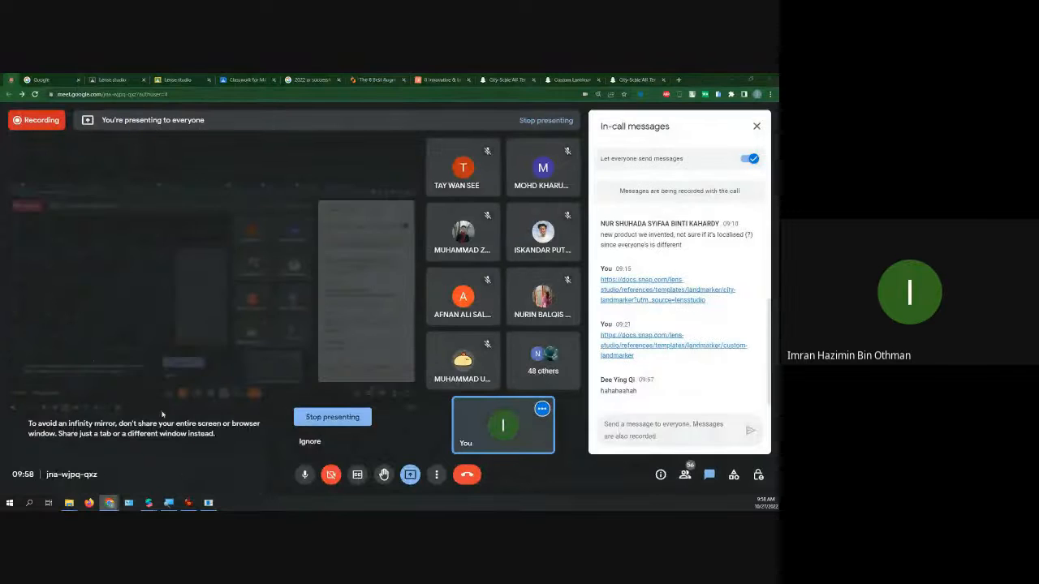
pyautogui.click(208, 503)
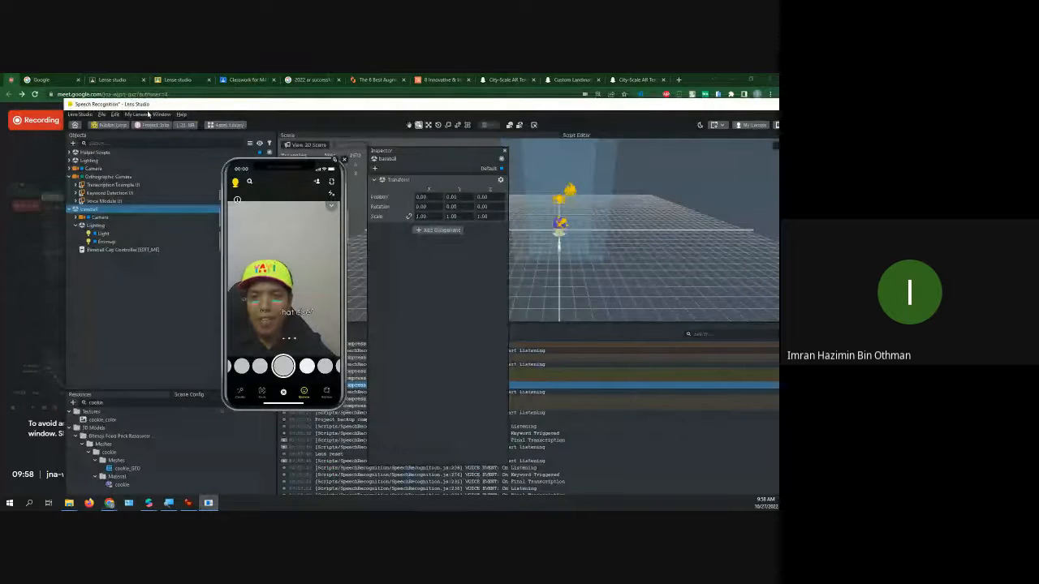
pyautogui.moveTo(155, 106); pyautogui.dragTo(86, 88)
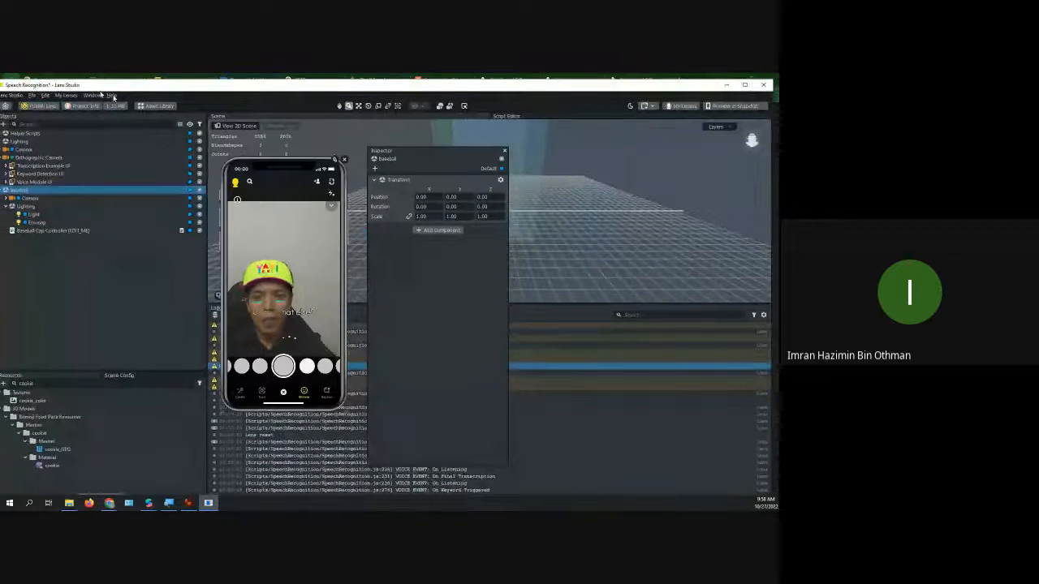
# Close the phone preview, open the Asset Library, and enlarge and reposition its window over the scene
pyautogui.click(345, 160)
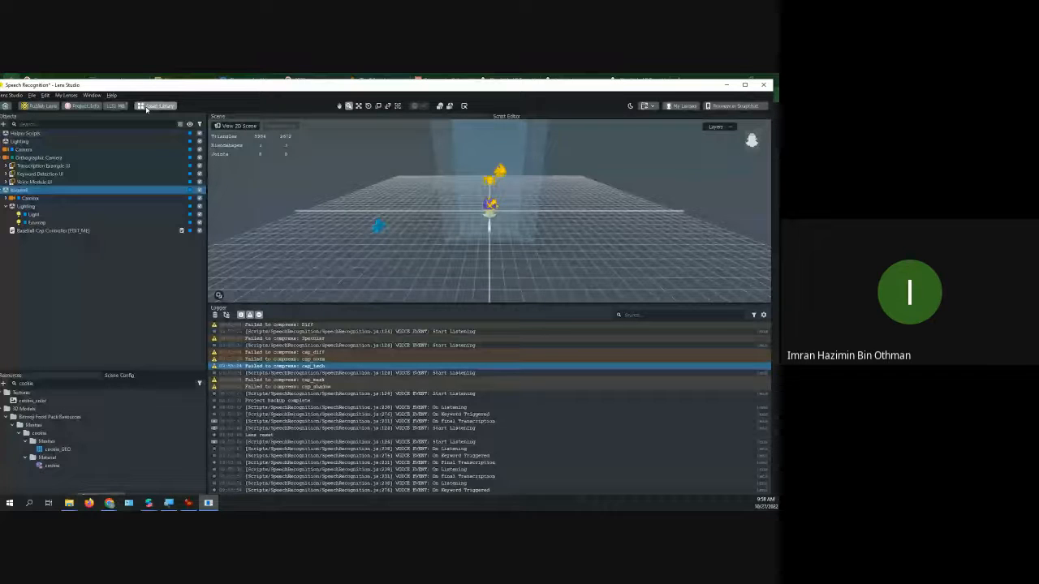
pyautogui.click(147, 108)
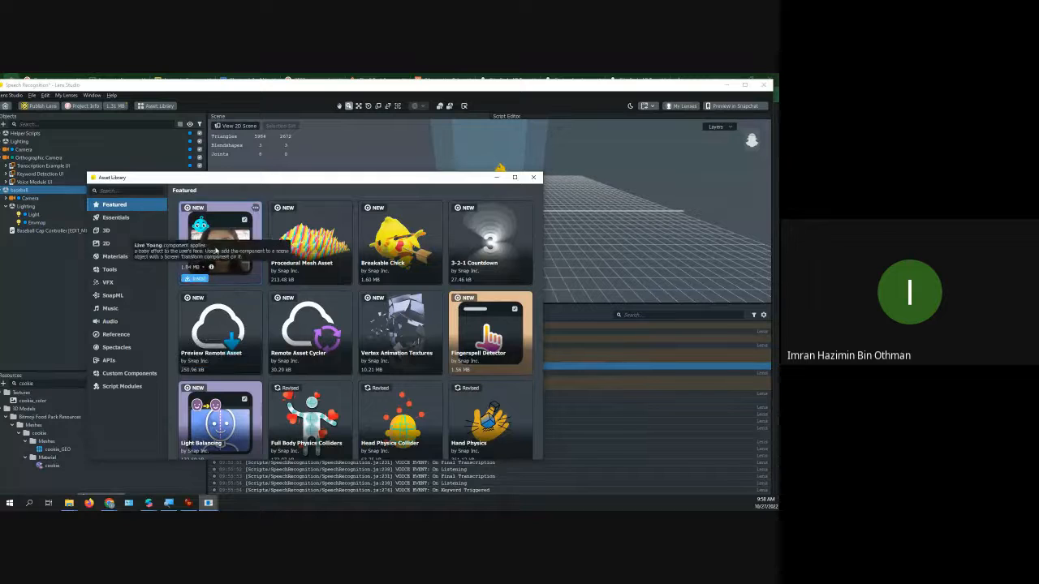
pyautogui.click(126, 217)
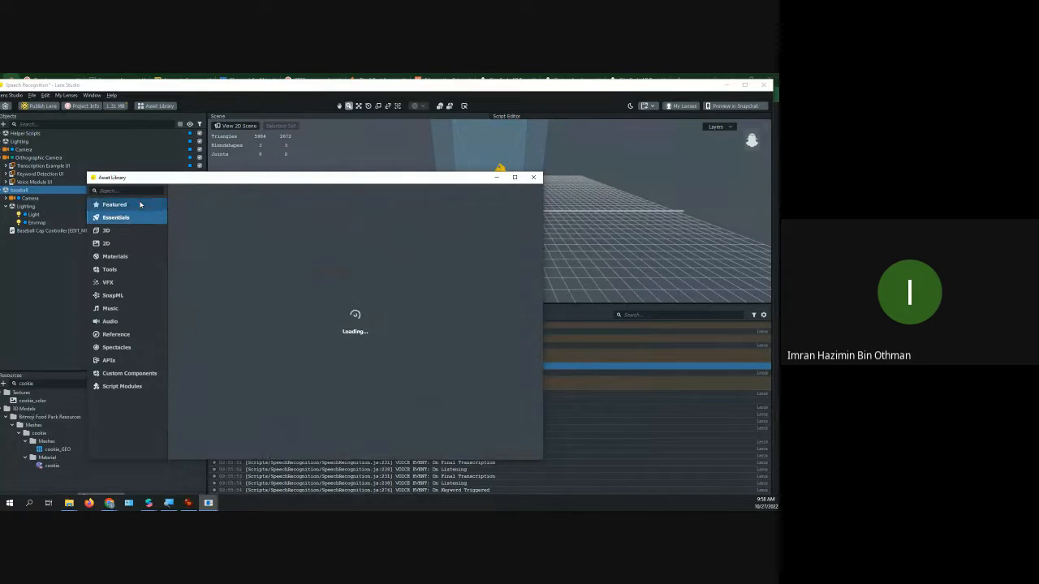
pyautogui.moveTo(232, 176); pyautogui.dragTo(170, 113)
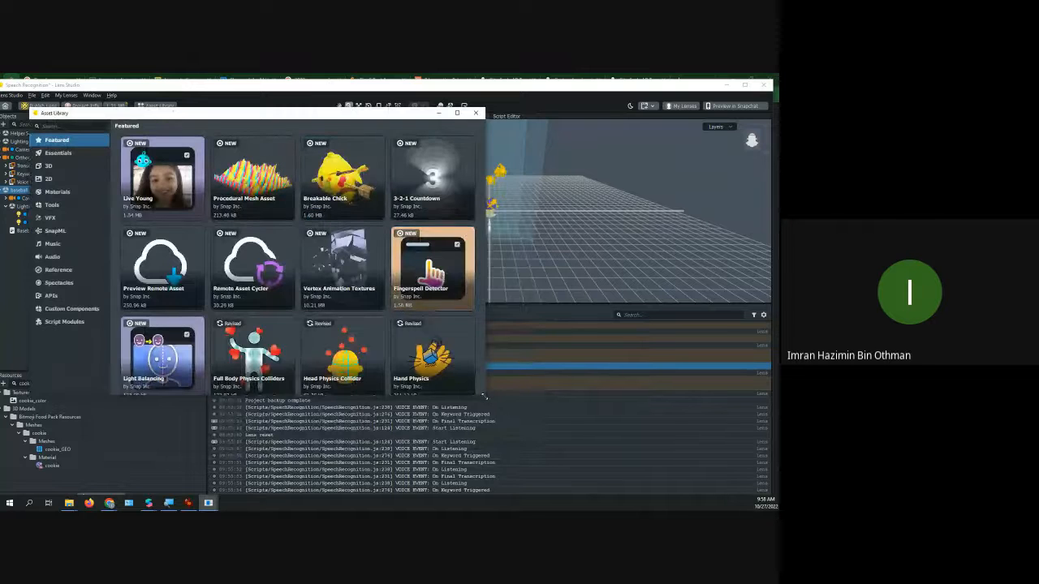
pyautogui.moveTo(484, 397); pyautogui.dragTo(568, 466)
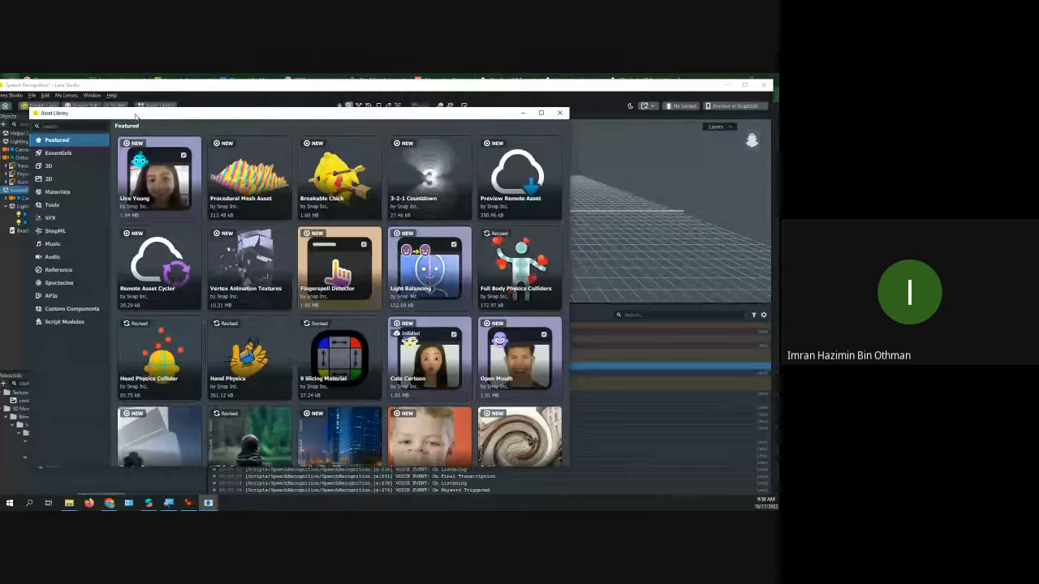
pyautogui.moveTo(136, 118); pyautogui.dragTo(152, 149)
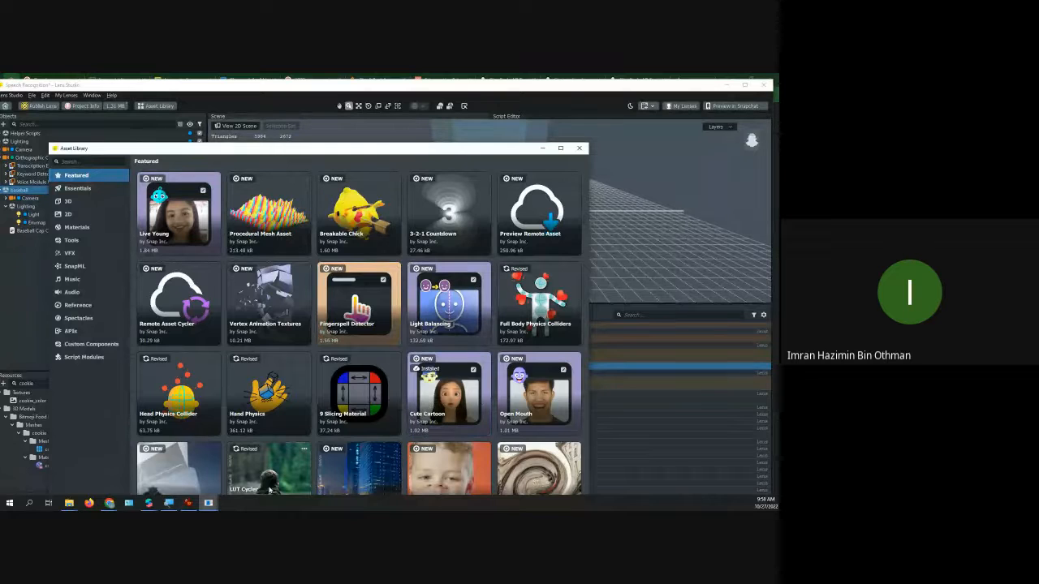
# Browse the Featured assets, read the usage description of the Live Young component, and close the Asset Library
pyautogui.scroll(-2, 261, 487)
pyautogui.scroll(-3, 261, 483)
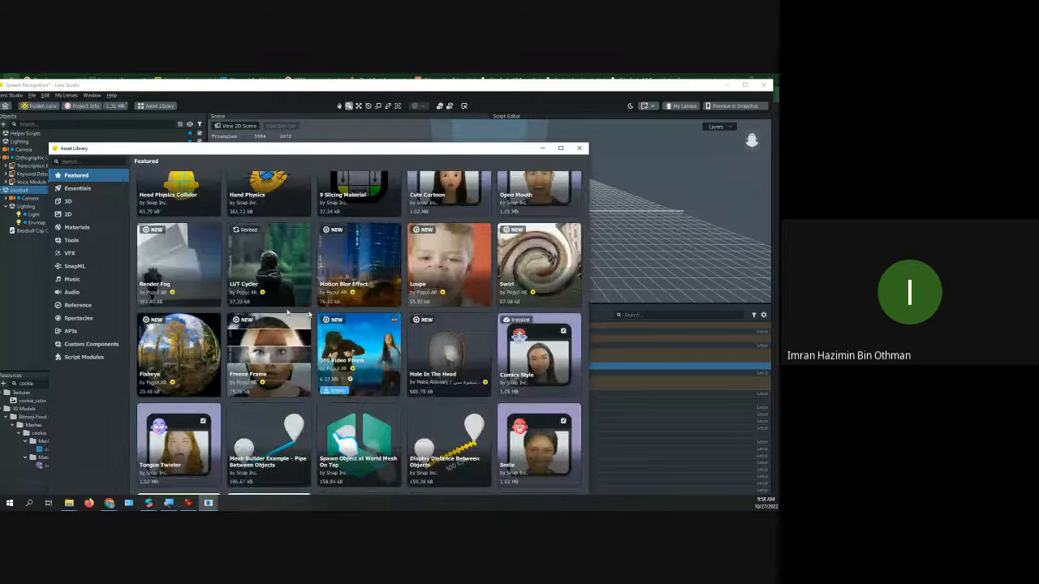
pyautogui.scroll(4, 172, 264)
pyautogui.scroll(1, 172, 264)
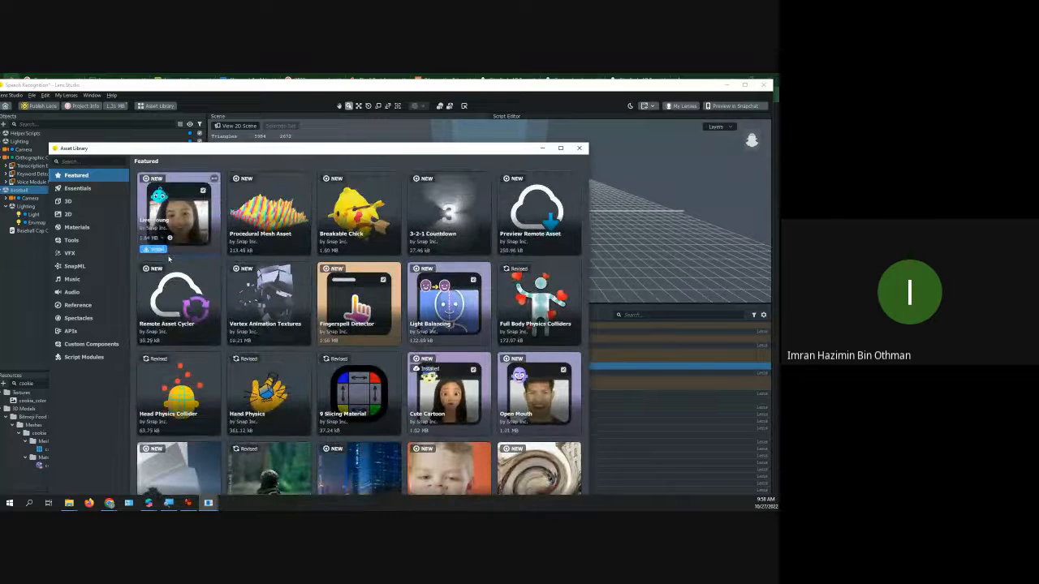
pyautogui.moveTo(168, 242)
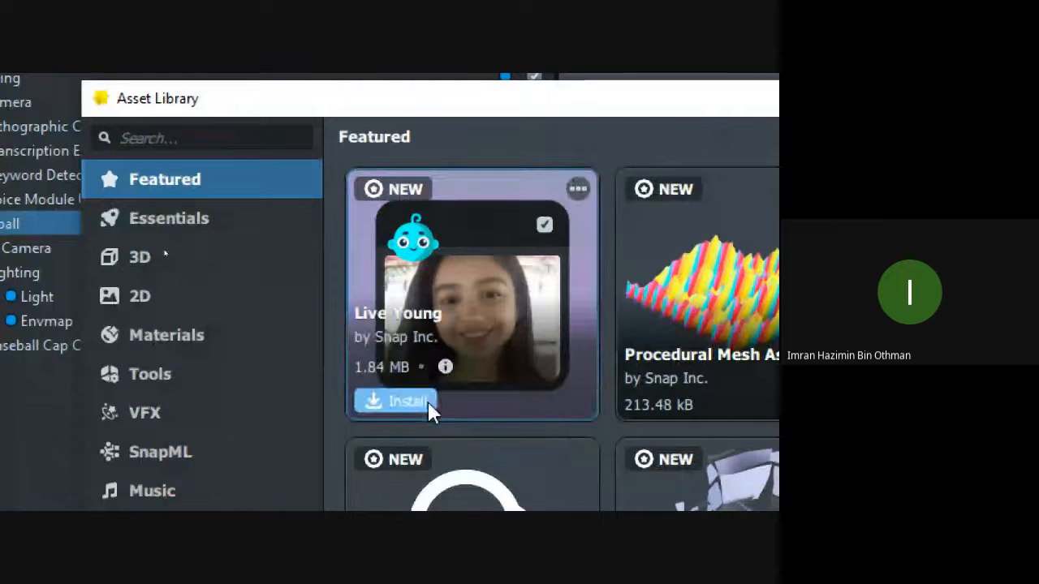
pyautogui.moveTo(437, 372)
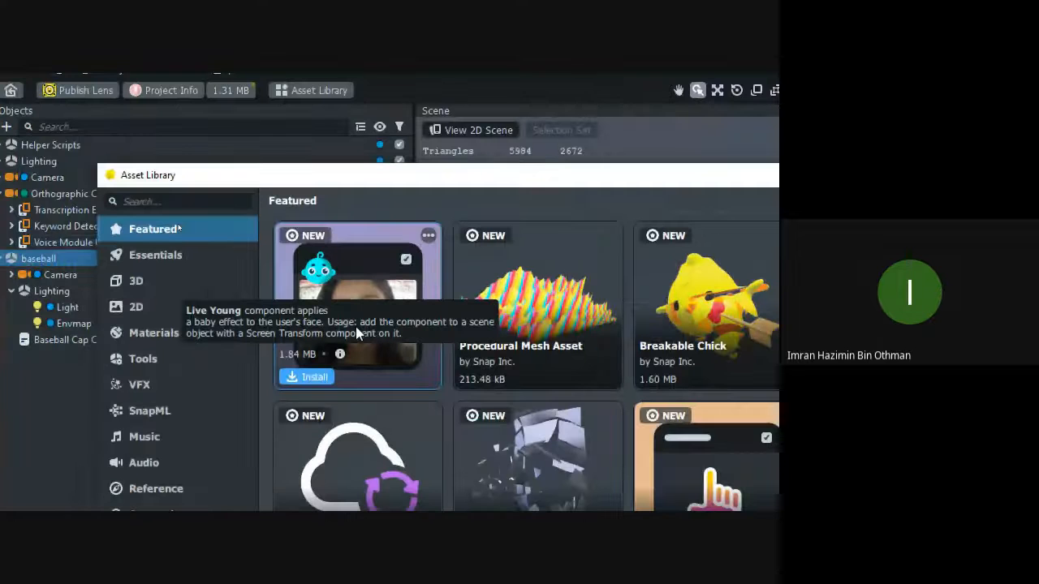
pyautogui.moveTo(528, 354)
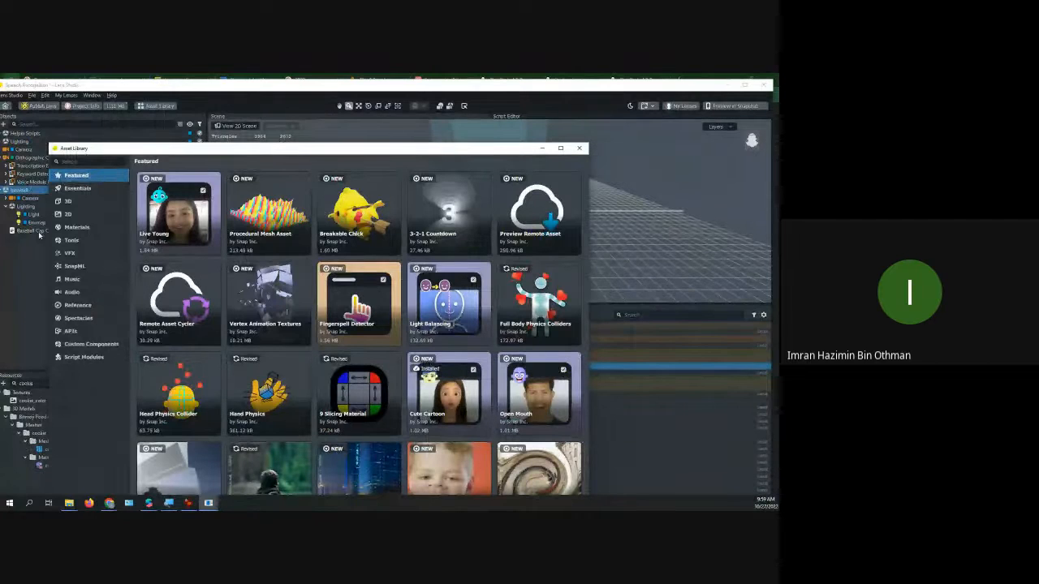
pyautogui.click(579, 147)
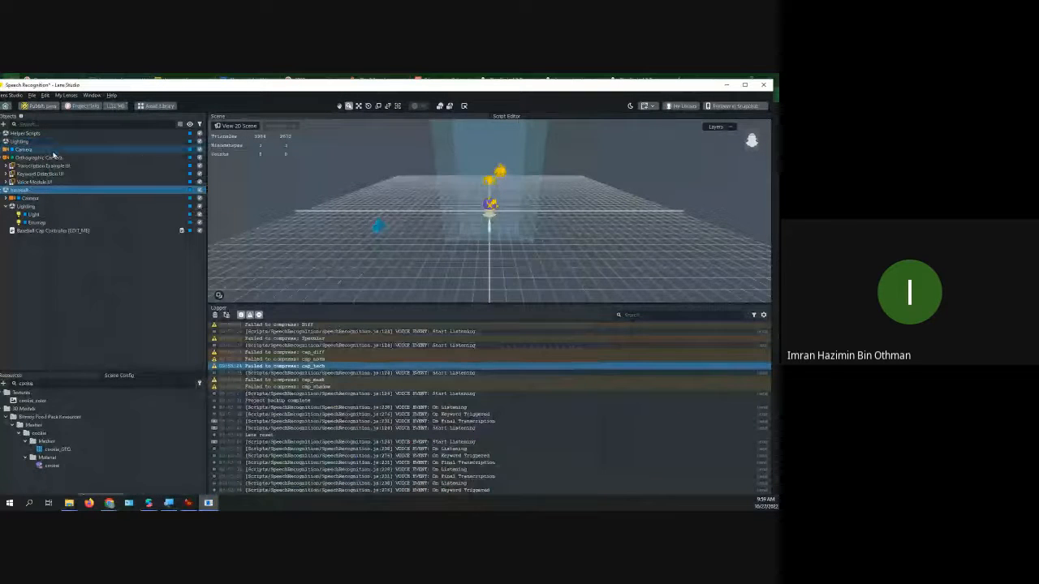
# Examine the object commands available for the Camera and the empty hierarchy area, and select Orthographic Camera with Transcription Example UI
pyautogui.rightClick(54, 152)
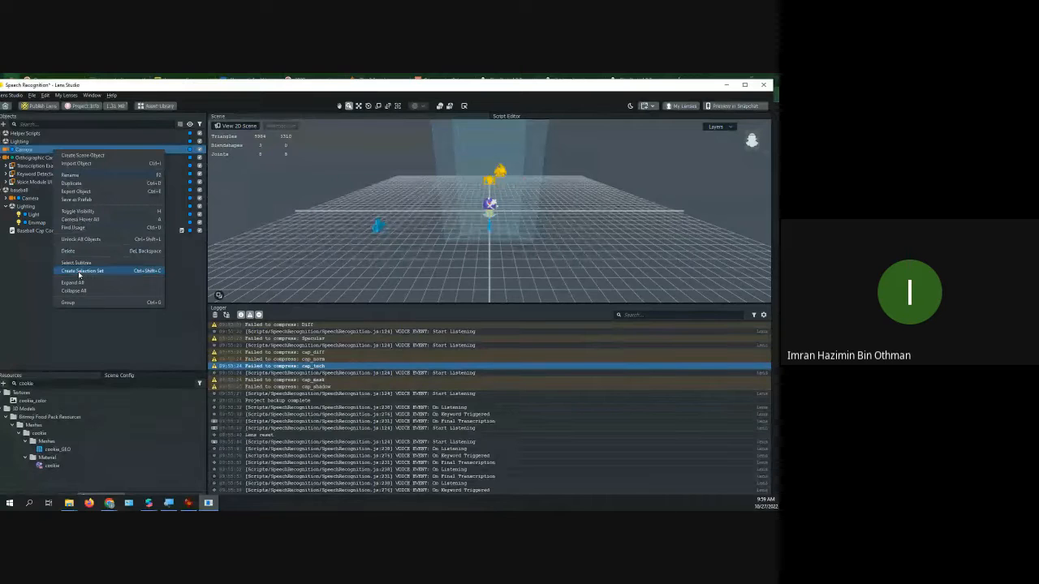
pyautogui.click(35, 268)
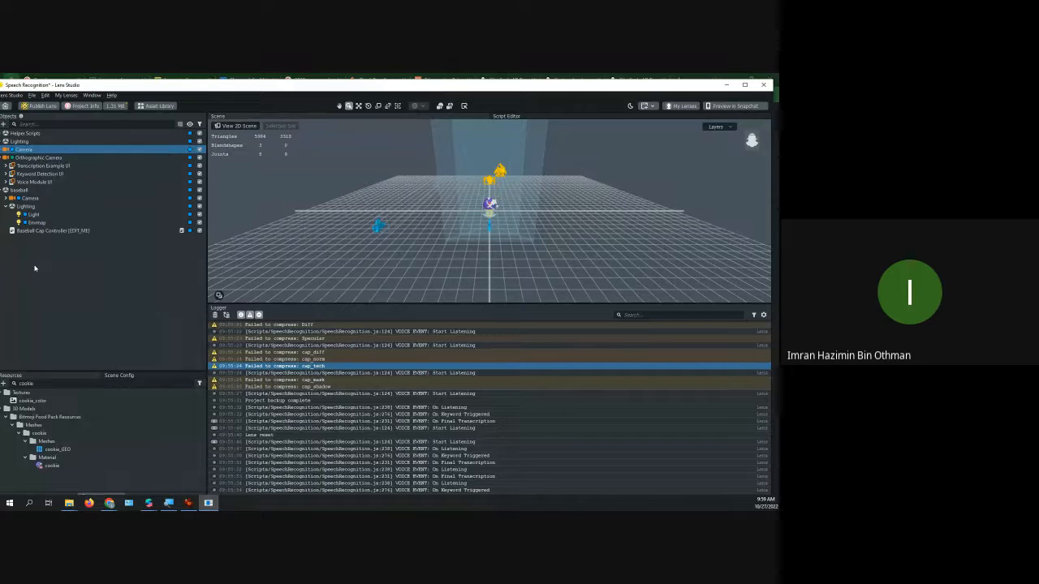
pyautogui.click(13, 160)
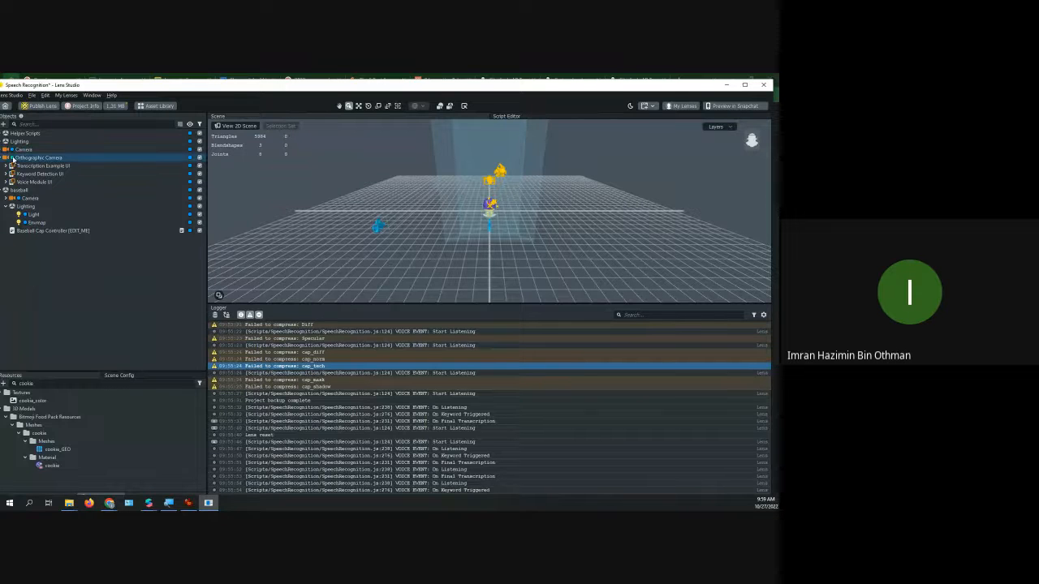
pyautogui.rightClick(61, 249)
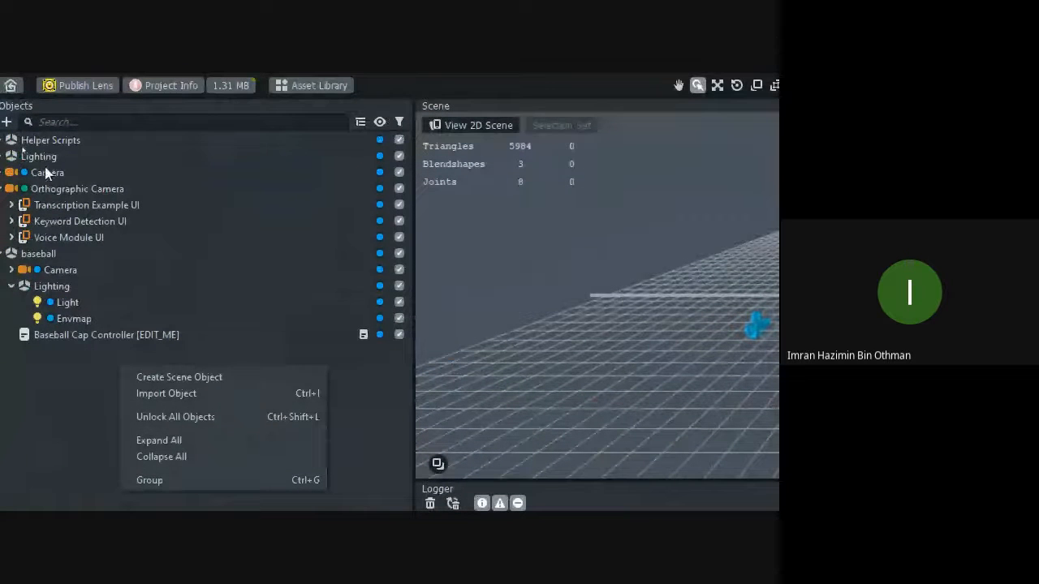
pyautogui.click(42, 174)
pyautogui.click(37, 192)
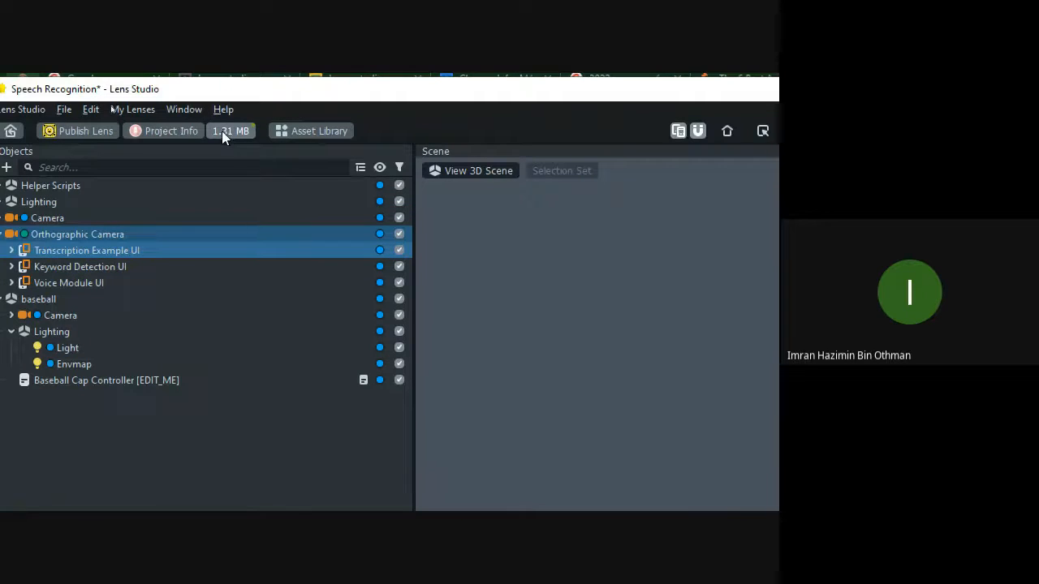
# Check the current Lens size against the maximum allowed, and maximize the project window
pyautogui.click(223, 130)
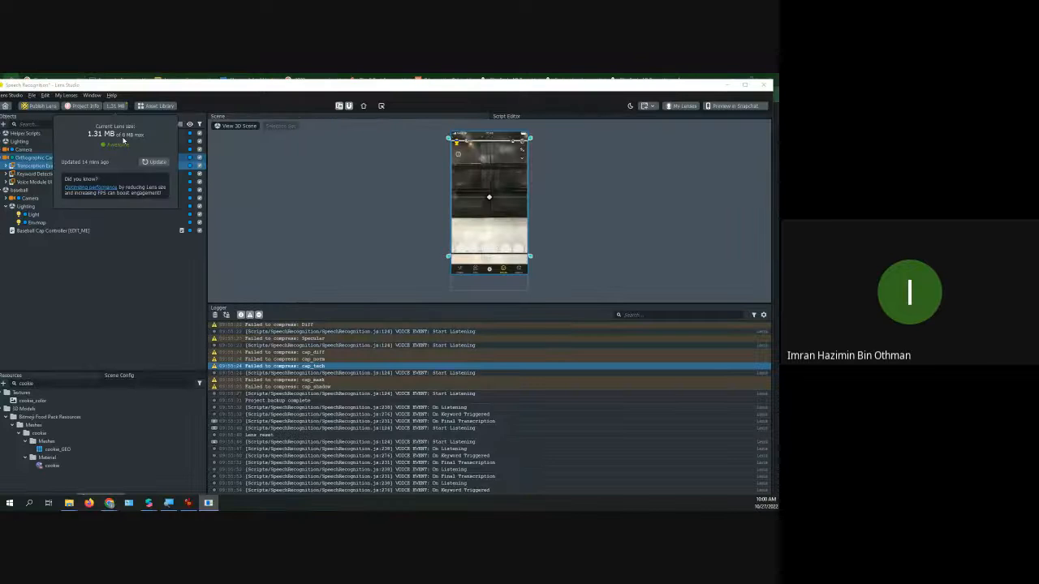
pyautogui.click(145, 108)
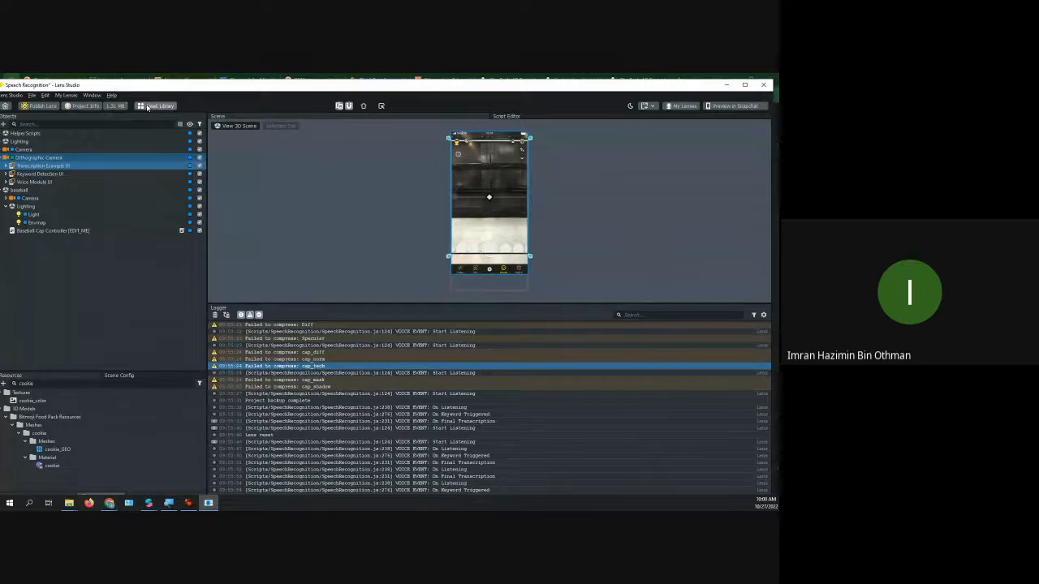
pyautogui.doubleClick(146, 87)
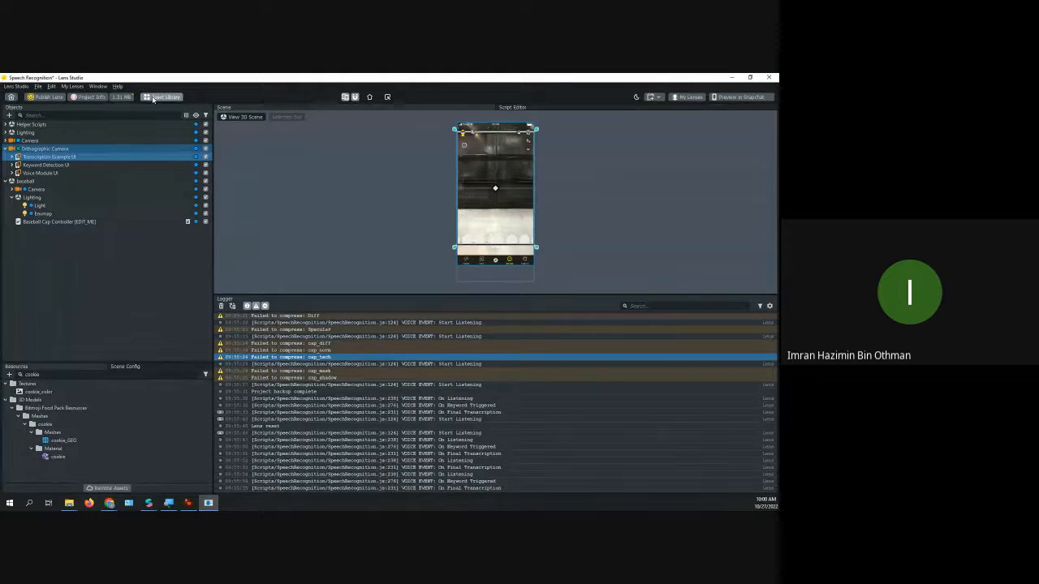
# Reopen the Asset Library and browse the 3D category down to the food pack beside the Sports Pack
pyautogui.click(154, 98)
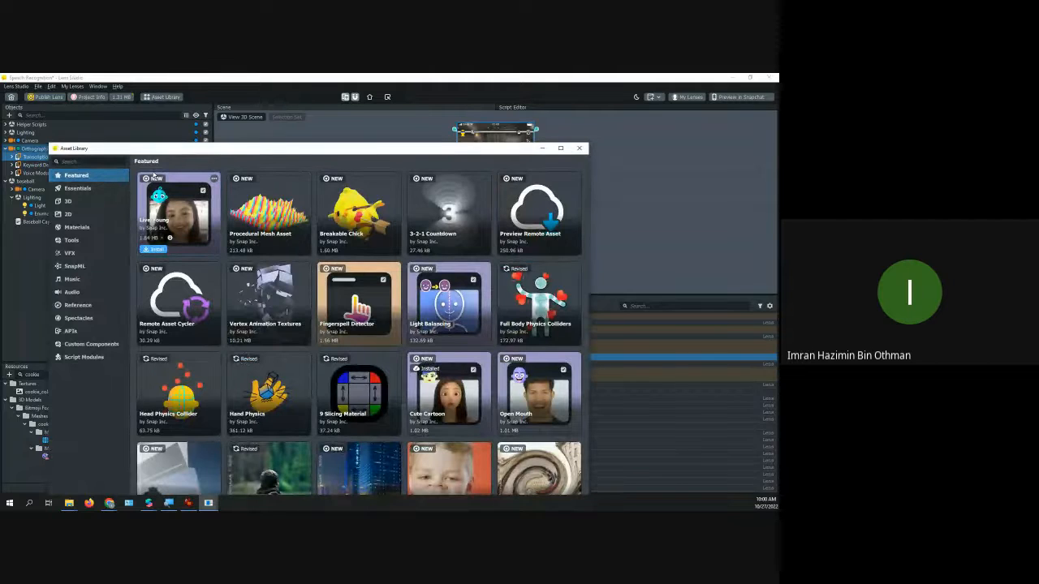
pyautogui.click(82, 161)
pyautogui.write('3d')
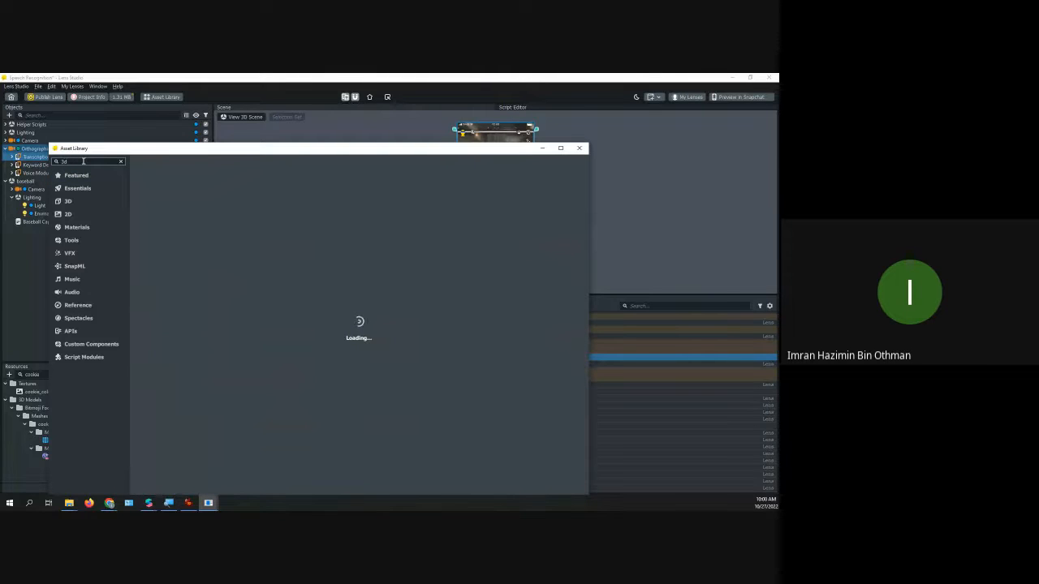
pyautogui.click(68, 201)
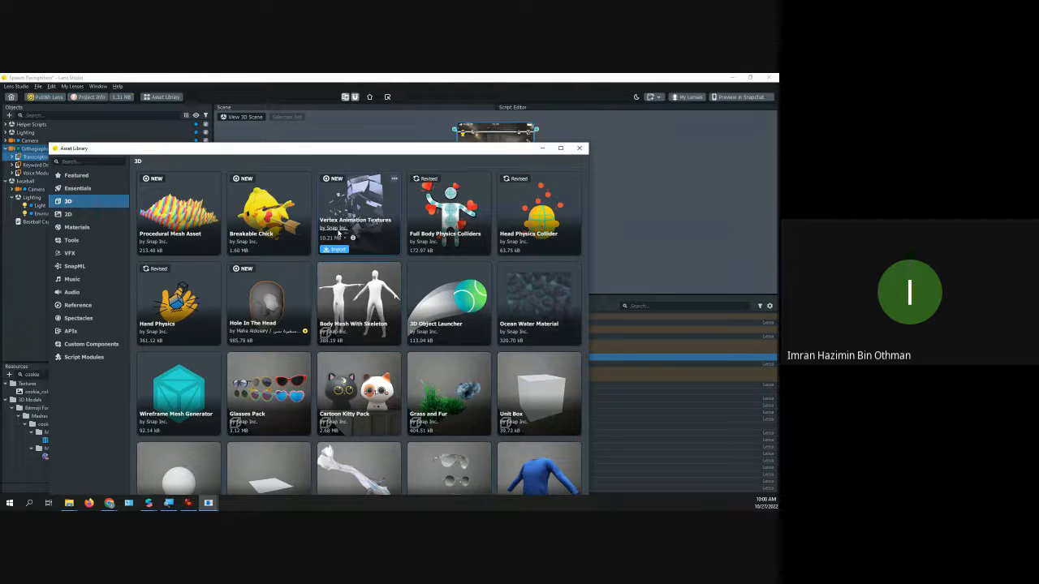
pyautogui.scroll(-1, 337, 236)
pyautogui.scroll(-2, 340, 237)
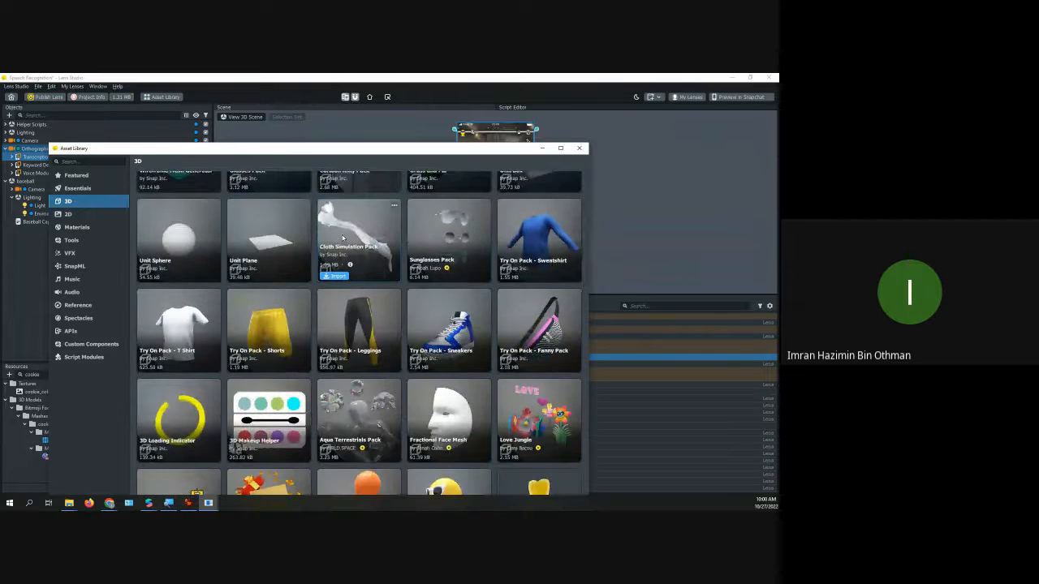
pyautogui.scroll(-2, 342, 237)
pyautogui.scroll(-1, 343, 237)
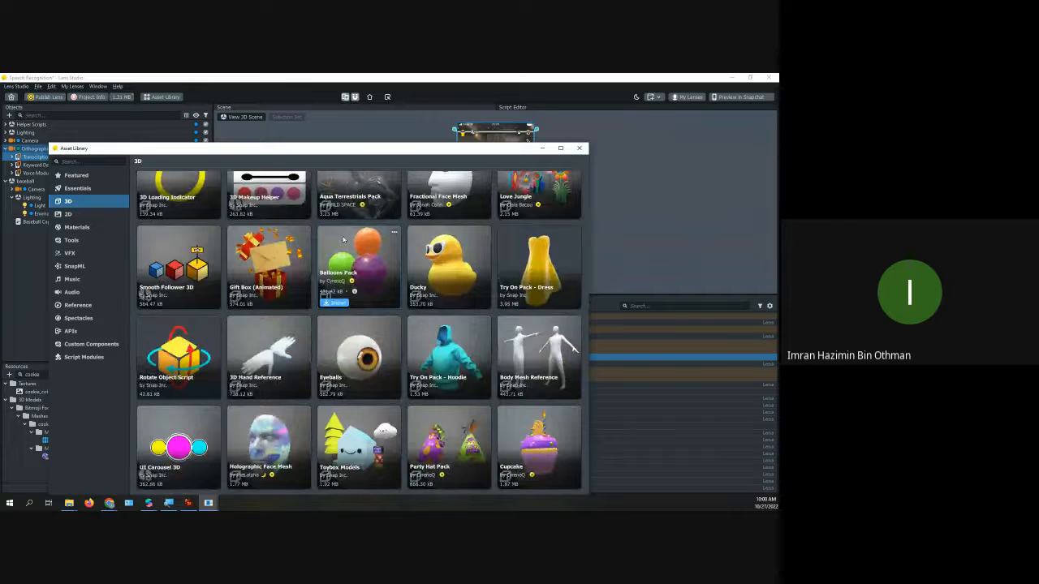
pyautogui.scroll(-2, 342, 238)
pyautogui.scroll(-6, 342, 237)
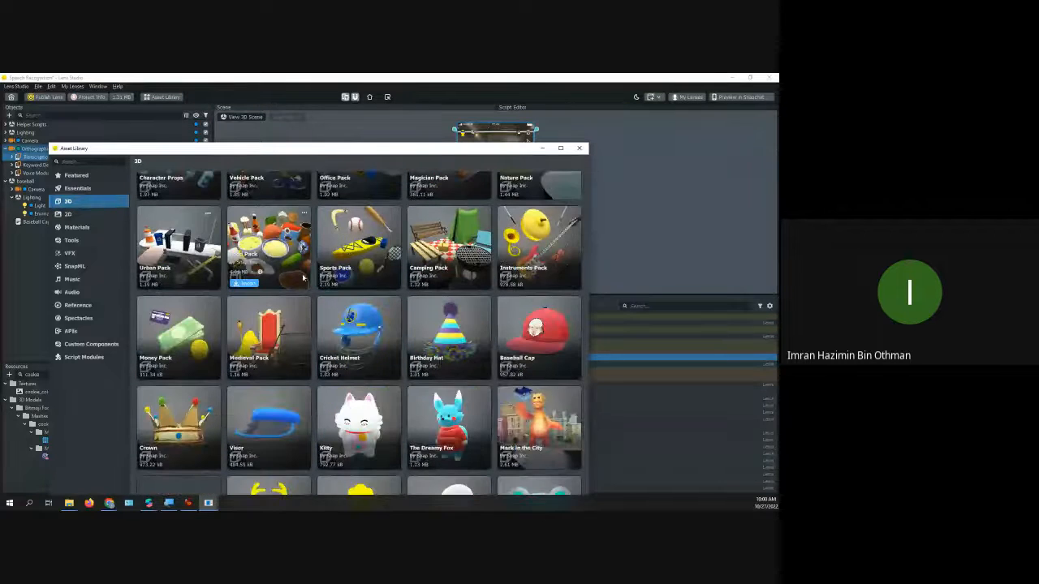
pyautogui.moveTo(274, 283)
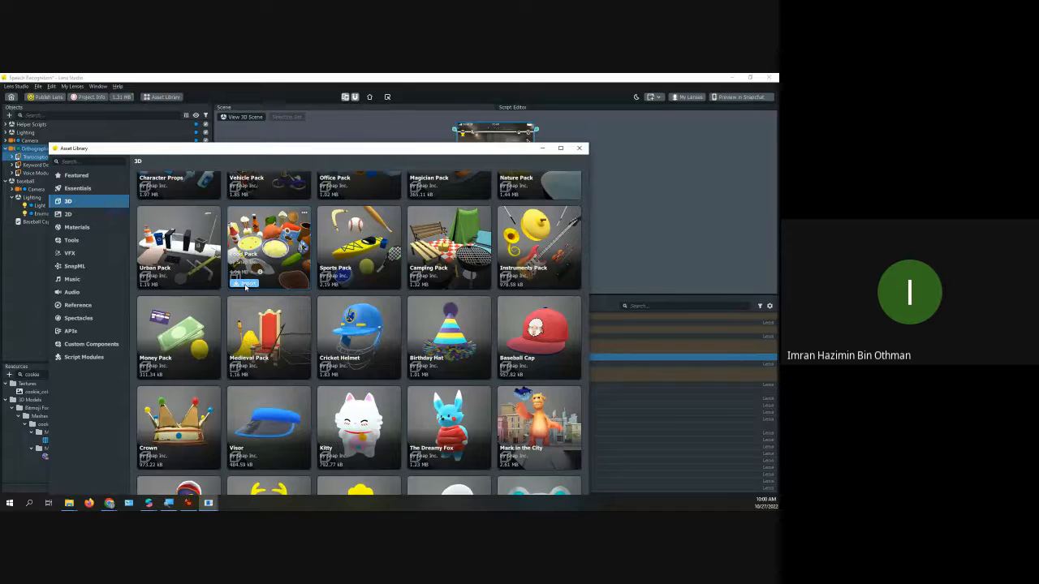
# Import the Medieval Pack from the 3D assets and minimize the Asset Library
pyautogui.moveTo(248, 327)
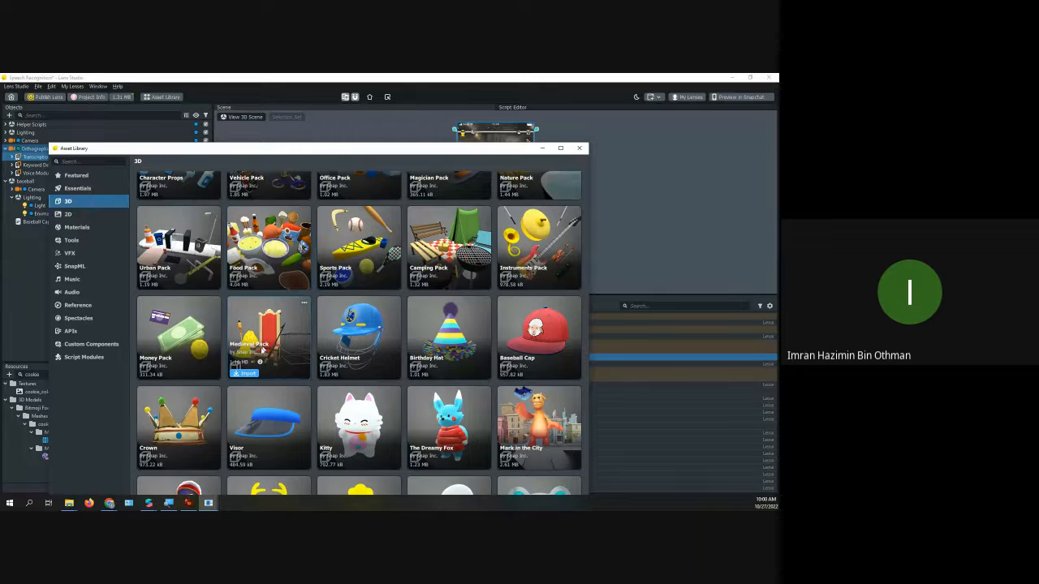
pyautogui.click(252, 372)
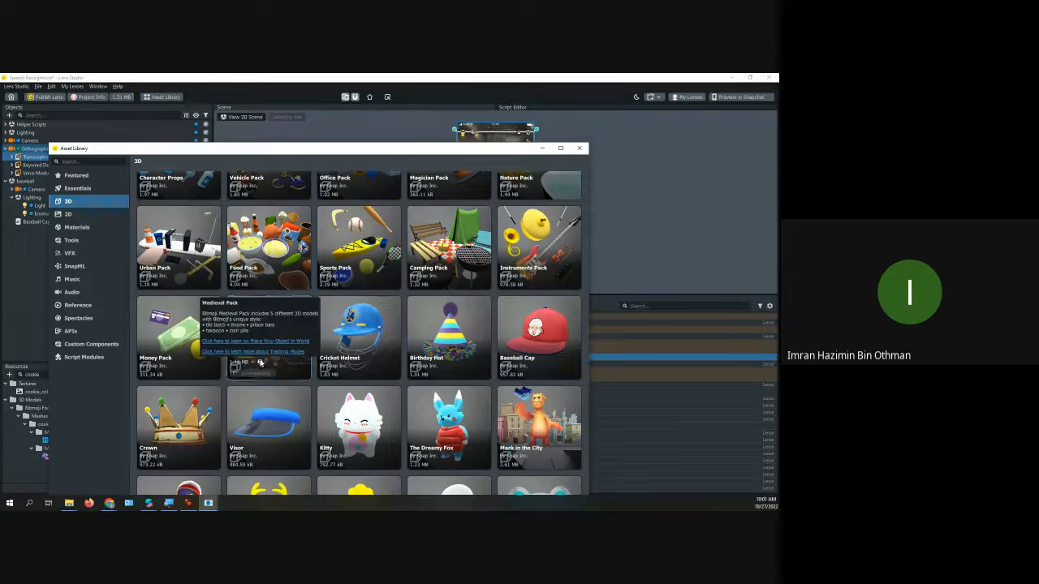
pyautogui.click(543, 149)
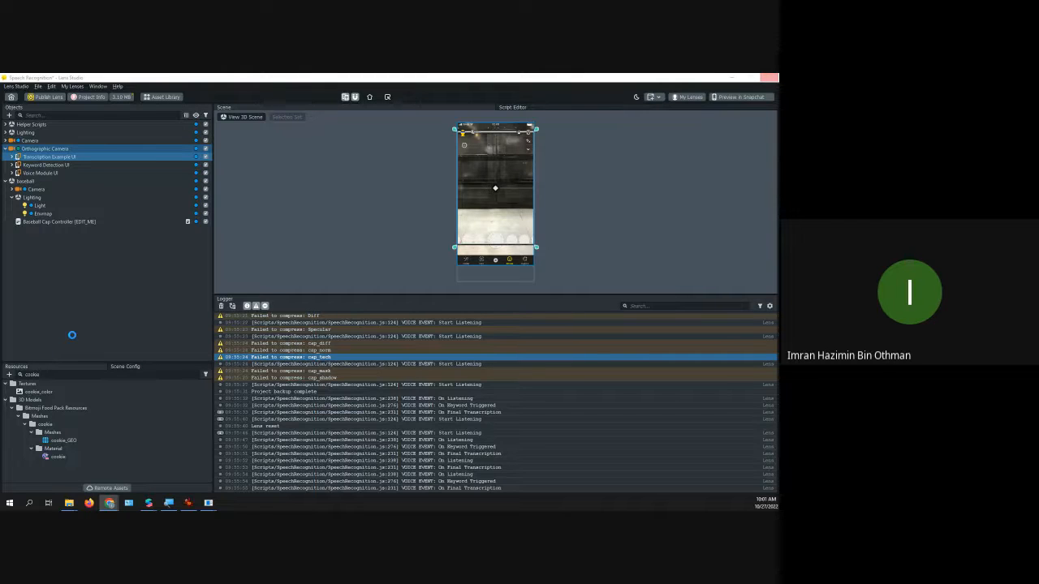
# Maximize the browser window with the Remote Assets overview guide and copy the page's URL
pyautogui.click(332, 78)
pyautogui.moveTo(778, 165); pyautogui.dragTo(225, 147)
pyautogui.doubleClick(281, 145)
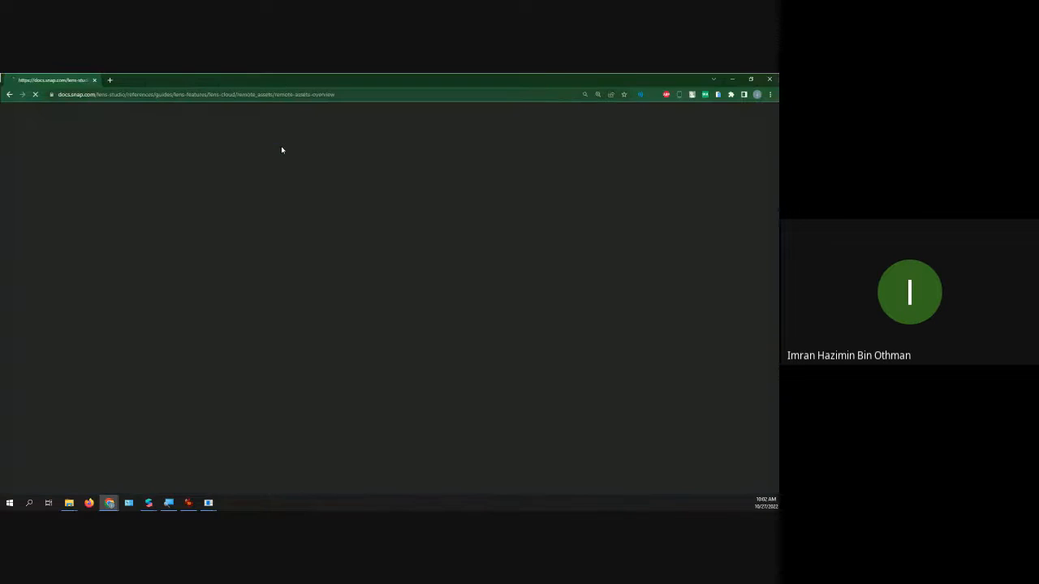
pyautogui.click(350, 98)
pyautogui.hotkey('ctrl', 'c')
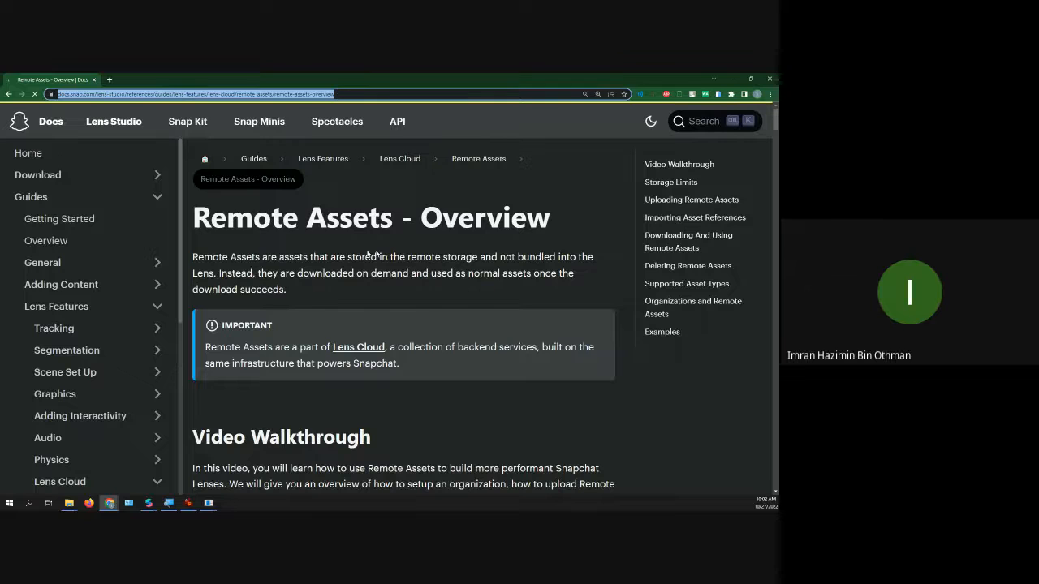
# Switch to the Google Meet call and send the copied Remote Assets guide link in the in-call messages
pyautogui.moveTo(366, 80); pyautogui.dragTo(438, 112)
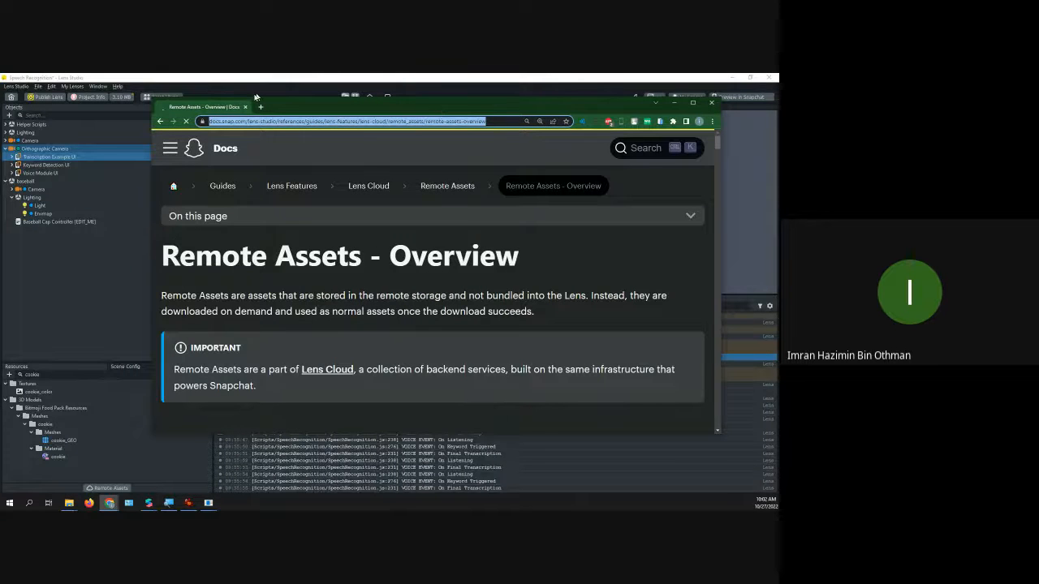
pyautogui.click(109, 503)
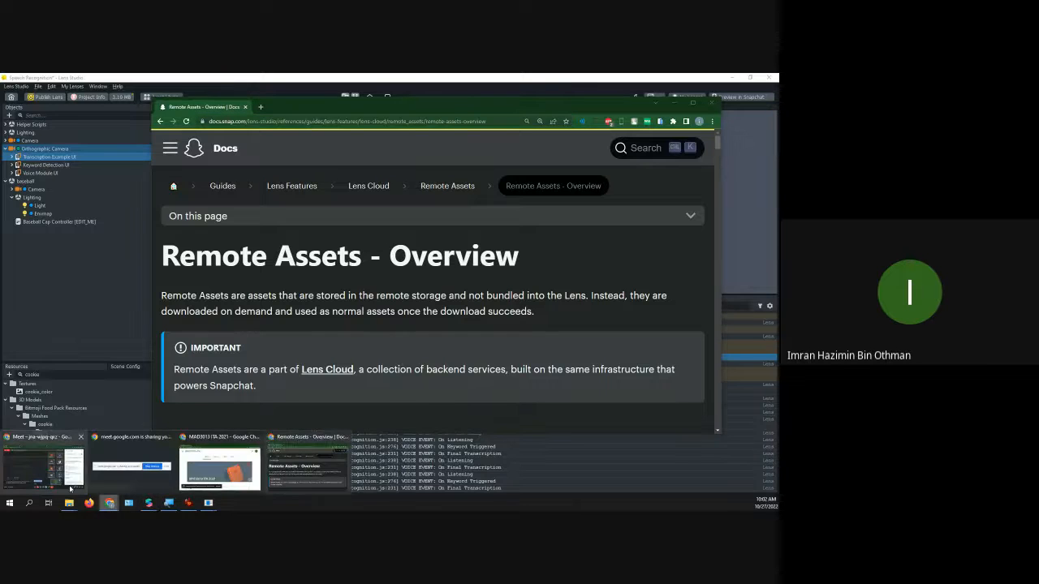
pyautogui.click(70, 489)
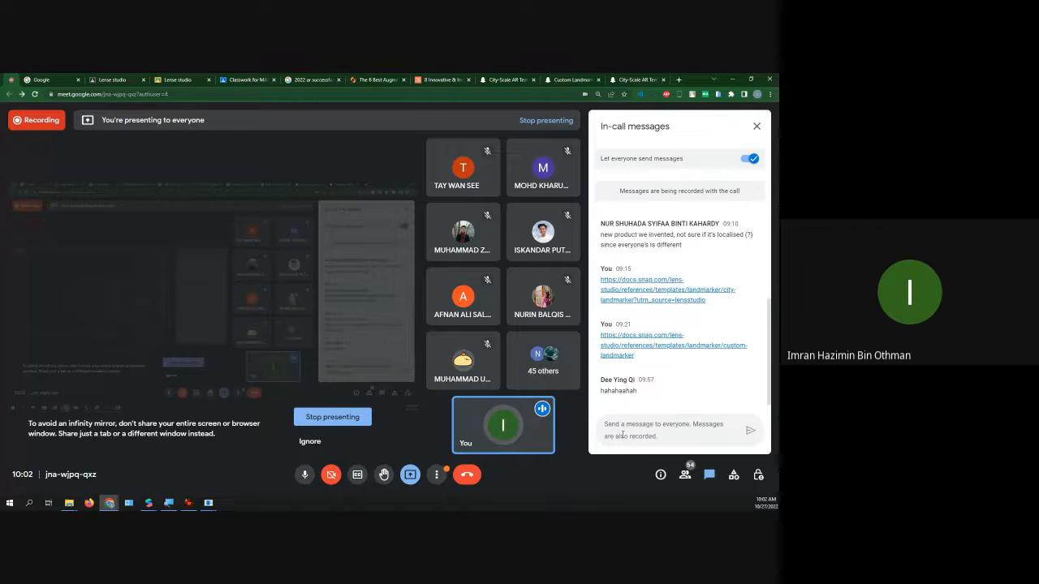
pyautogui.click(623, 436)
pyautogui.hotkey('ctrl', 'v')
pyautogui.press('Return')
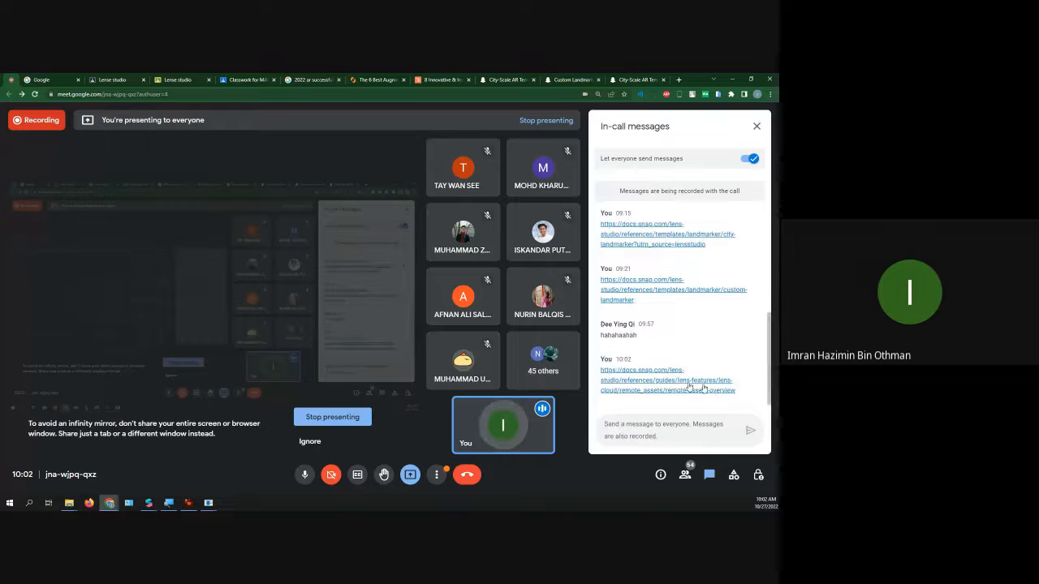
# Return to the Remote Assets guide, maximize its window, and read the introduction on remote storage and the video walkthrough section
pyautogui.click(734, 78)
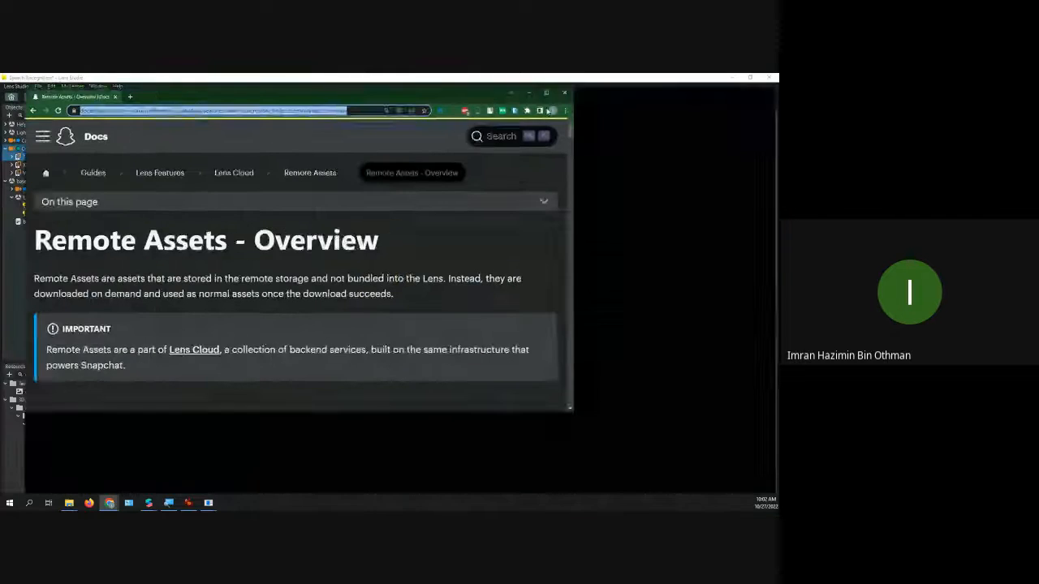
pyautogui.doubleClick(547, 112)
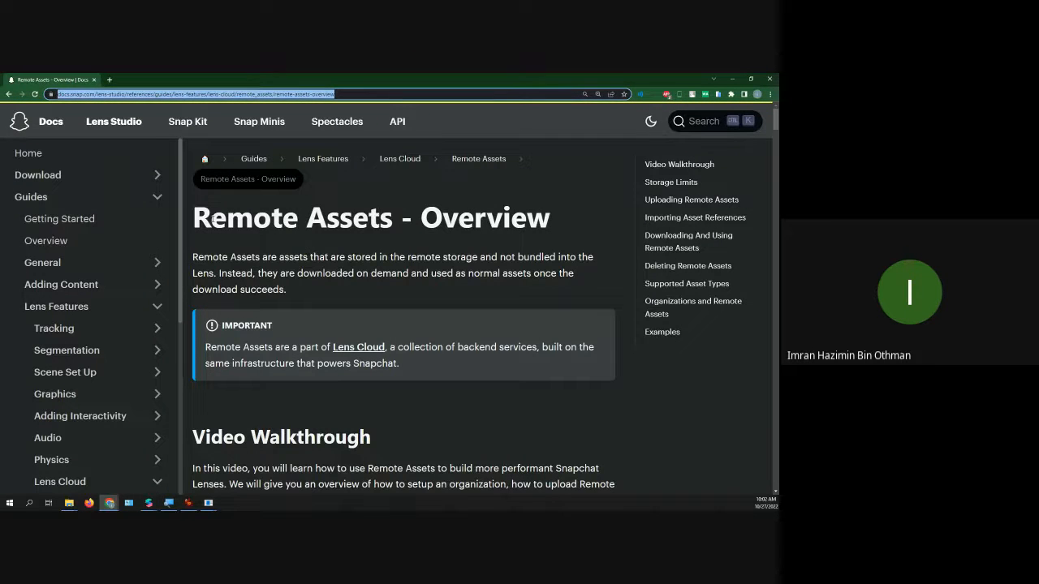
pyautogui.moveTo(193, 218); pyautogui.dragTo(510, 246)
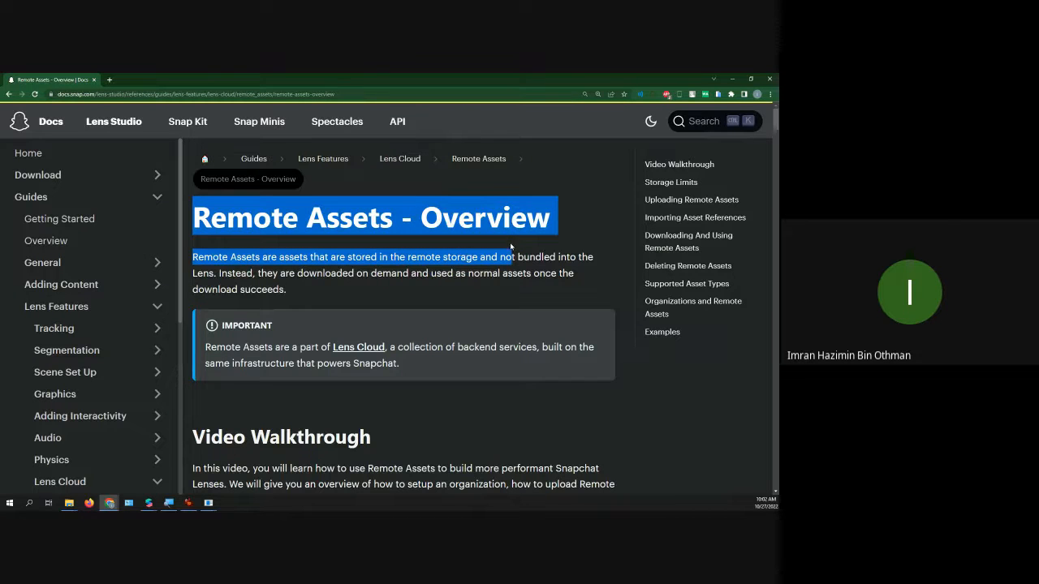
pyautogui.click(447, 259)
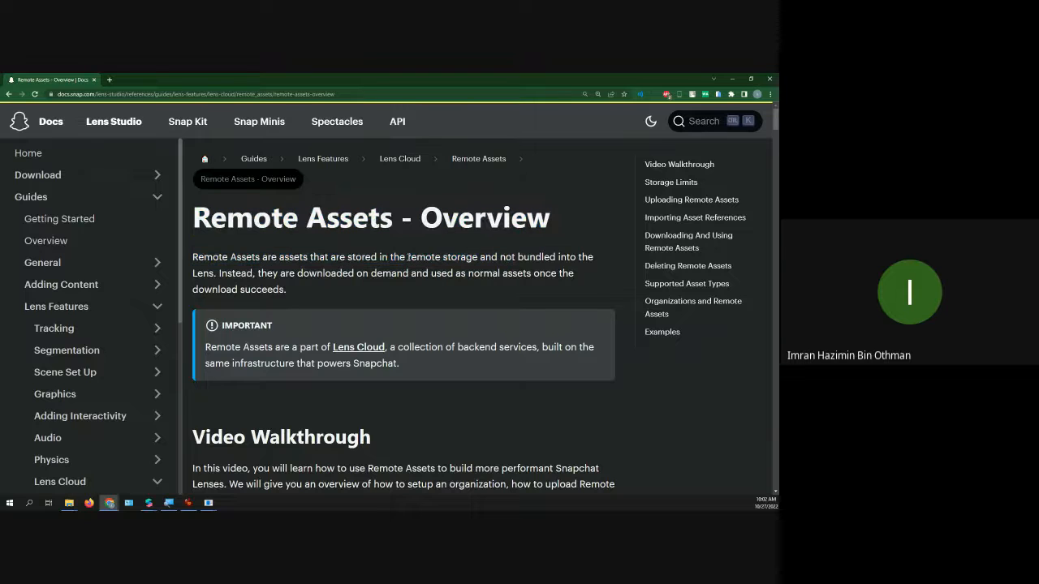
pyautogui.moveTo(408, 257); pyautogui.dragTo(534, 285)
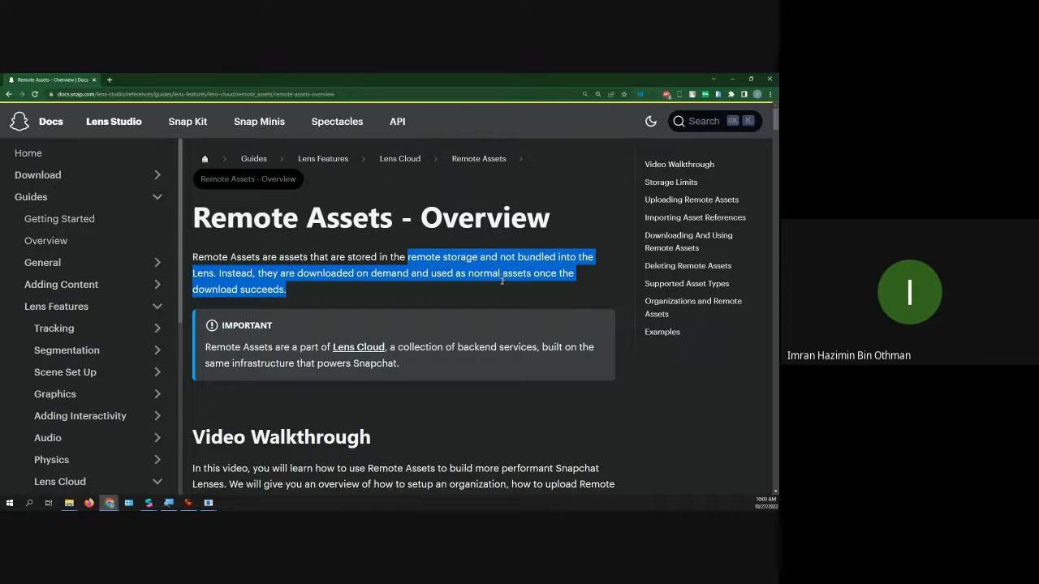
pyautogui.scroll(-2, 487, 304)
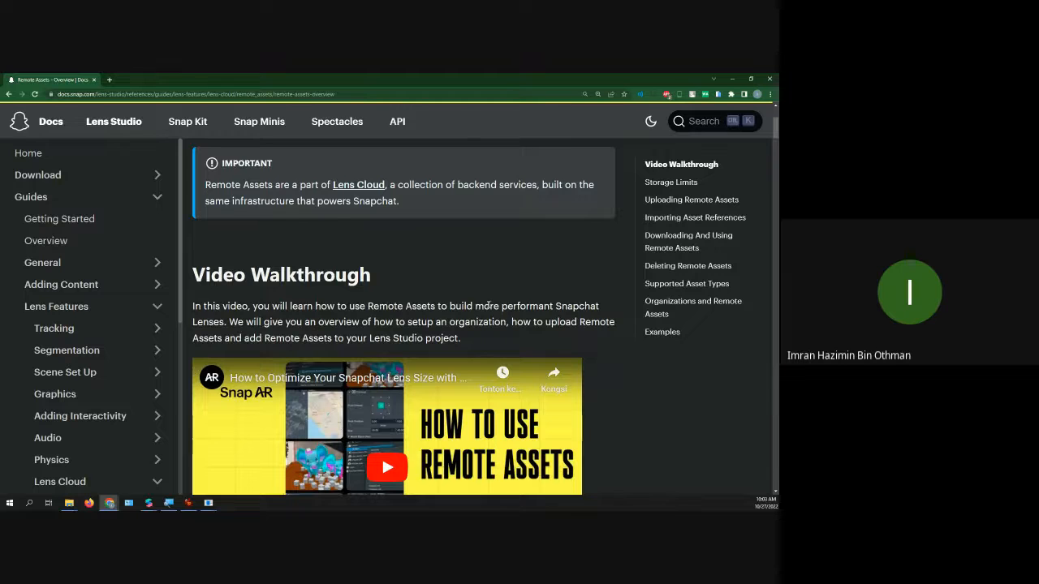
pyautogui.scroll(1, 488, 306)
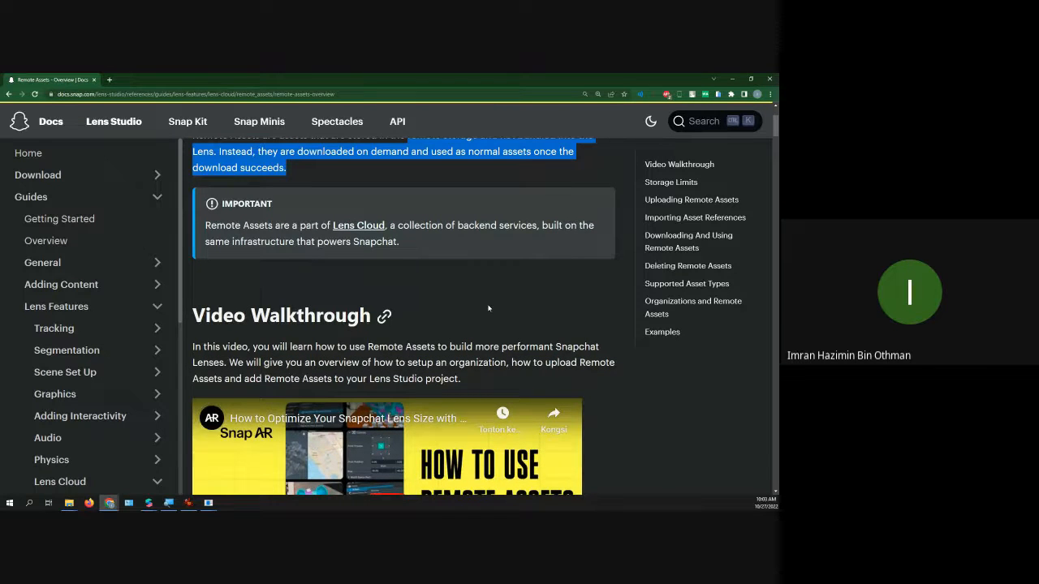
pyautogui.scroll(1, 487, 308)
pyautogui.scroll(1, 488, 307)
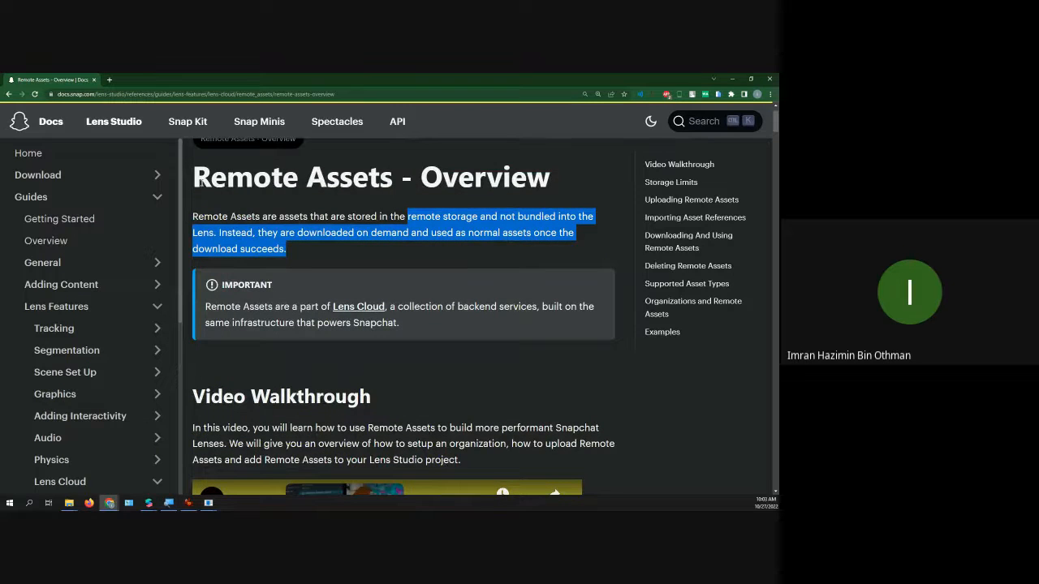
# Read the Storage Limits per Lens, asset and Organization, the caution about Lens size, and the instructions for uploading remote assets
pyautogui.scroll(-6, 277, 246)
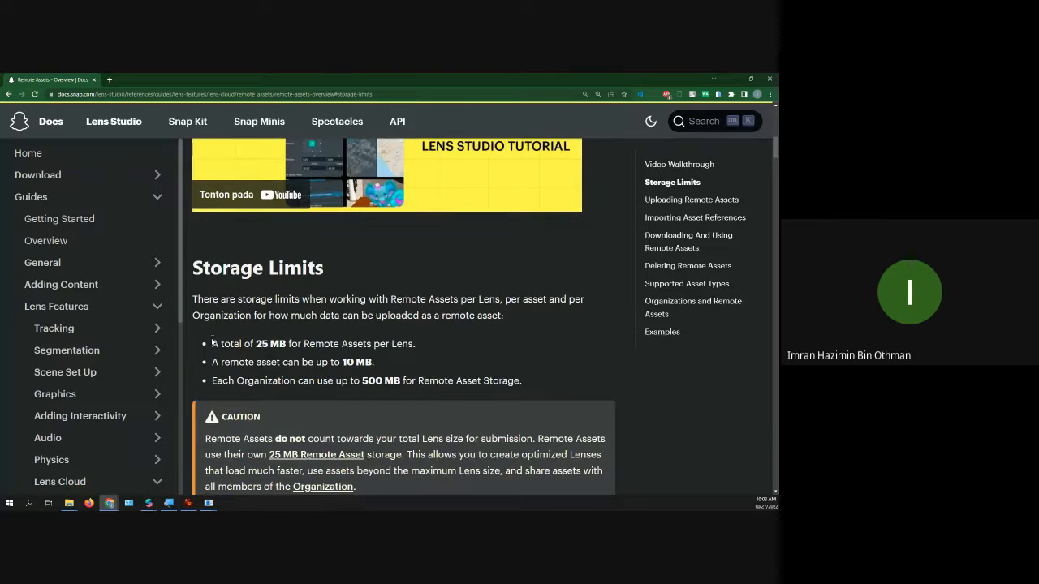
pyautogui.moveTo(211, 343); pyautogui.dragTo(289, 344)
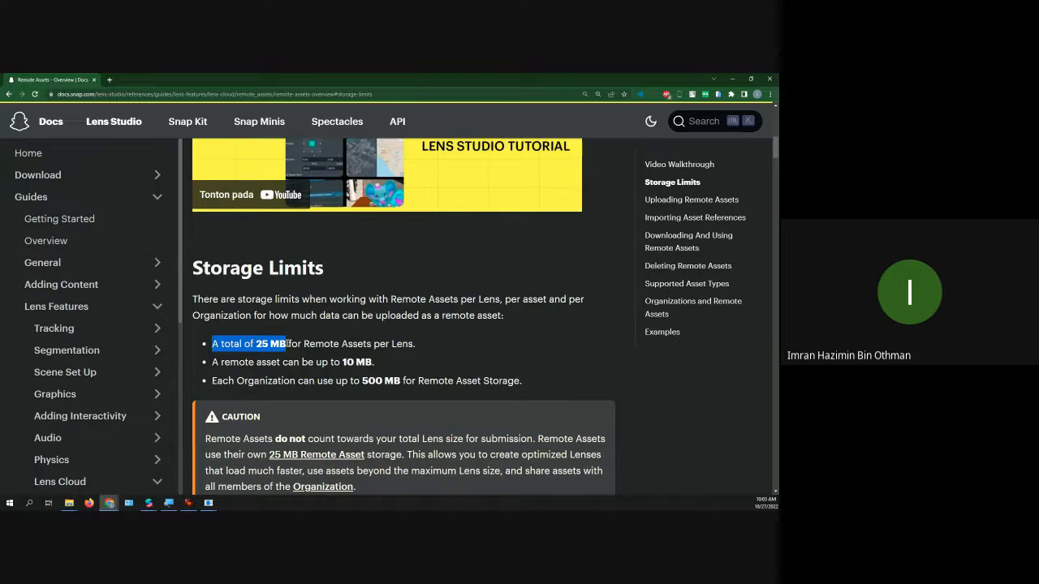
pyautogui.moveTo(289, 344); pyautogui.dragTo(422, 310)
pyautogui.scroll(-1, 373, 343)
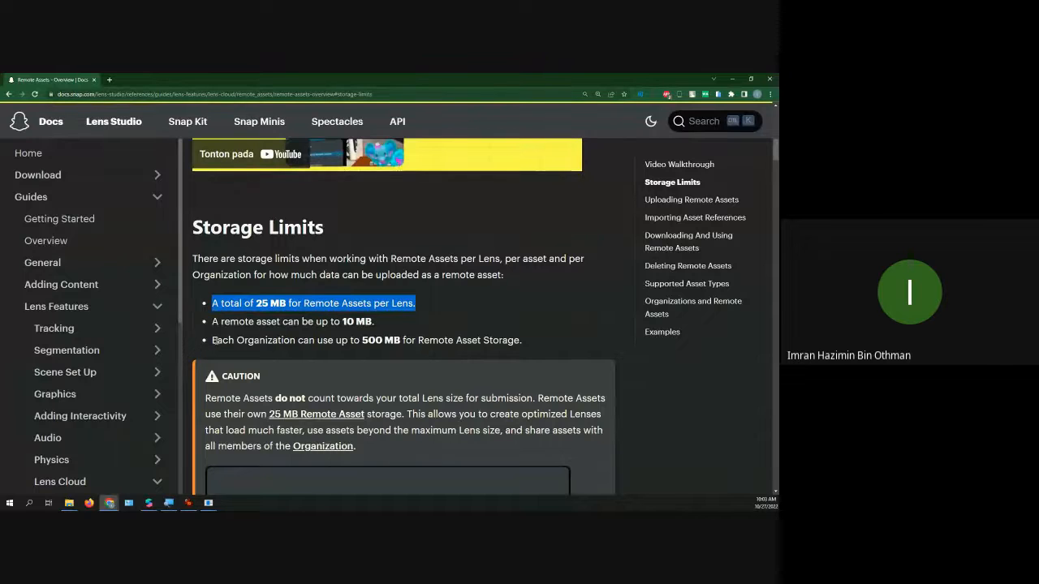
pyautogui.moveTo(217, 340); pyautogui.dragTo(333, 341)
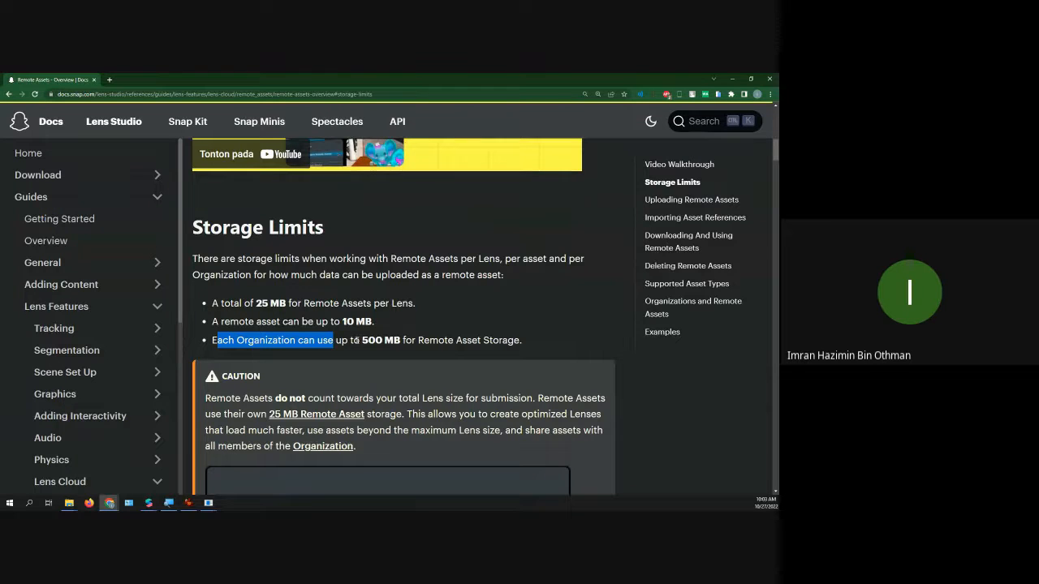
pyautogui.scroll(1, 355, 341)
pyautogui.scroll(1, 357, 342)
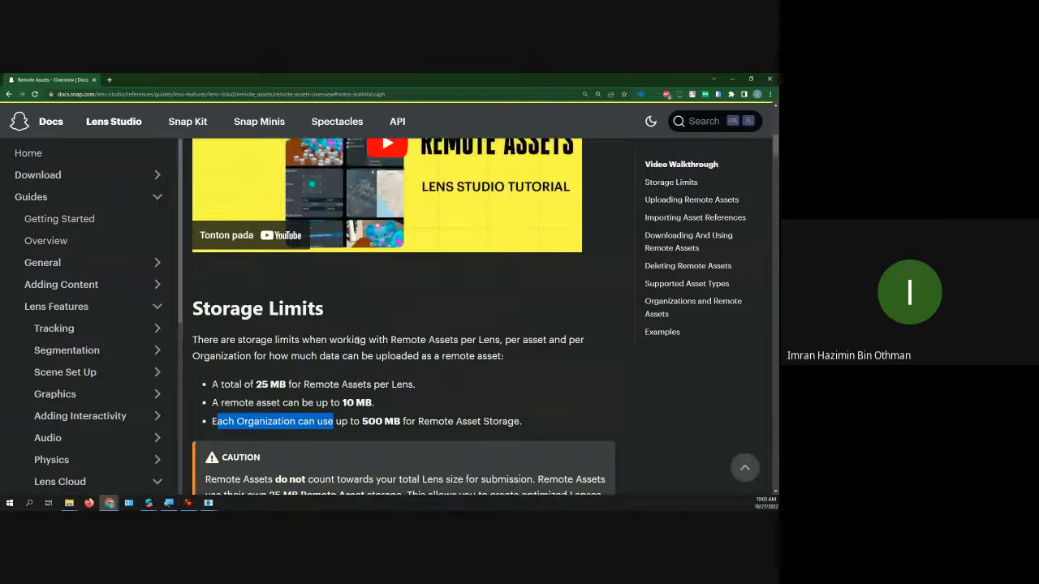
pyautogui.scroll(-1, 357, 343)
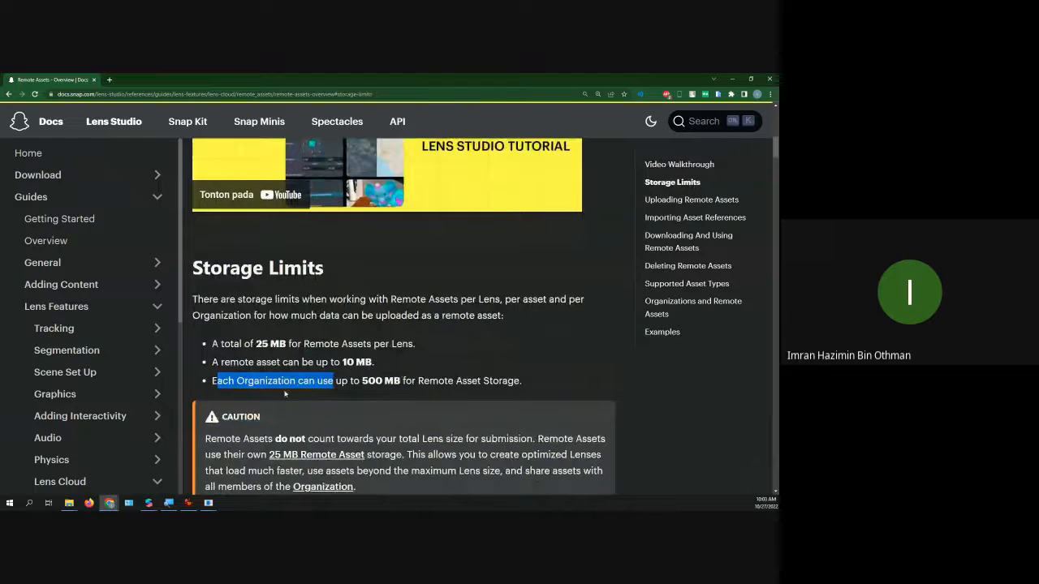
pyautogui.scroll(-2, 287, 385)
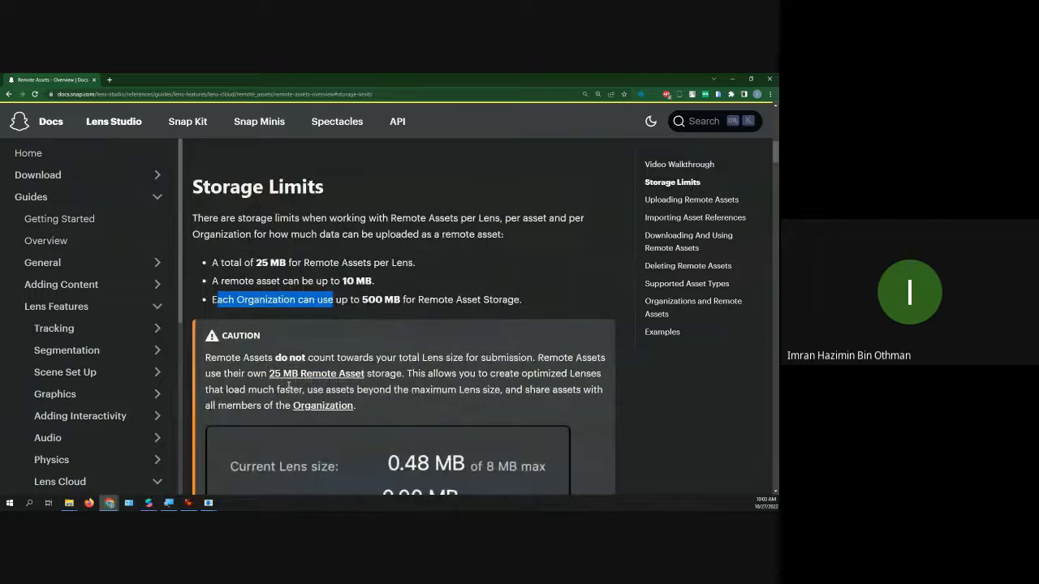
pyautogui.scroll(-5, 288, 386)
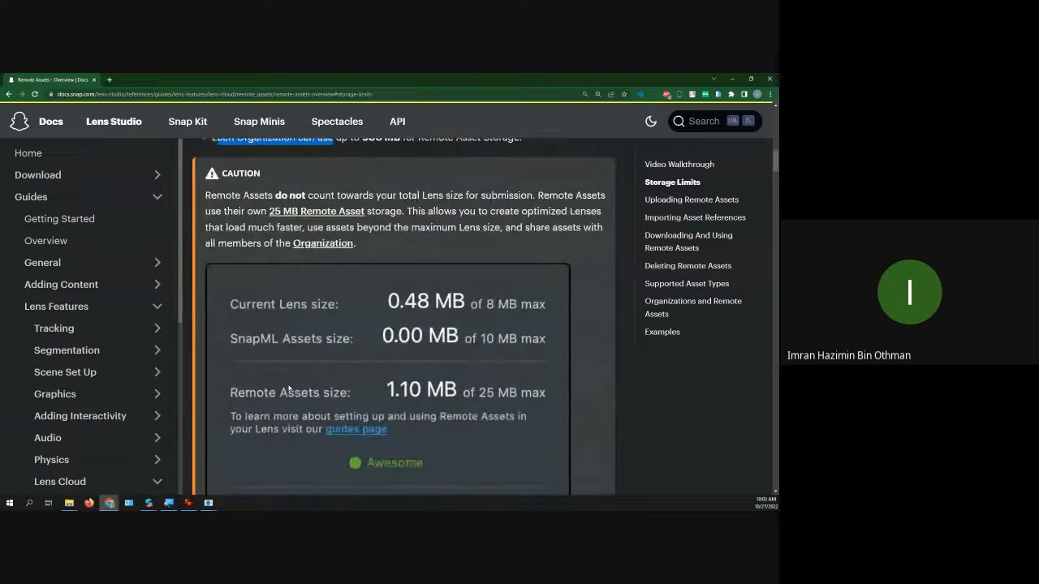
pyautogui.scroll(-10, 288, 388)
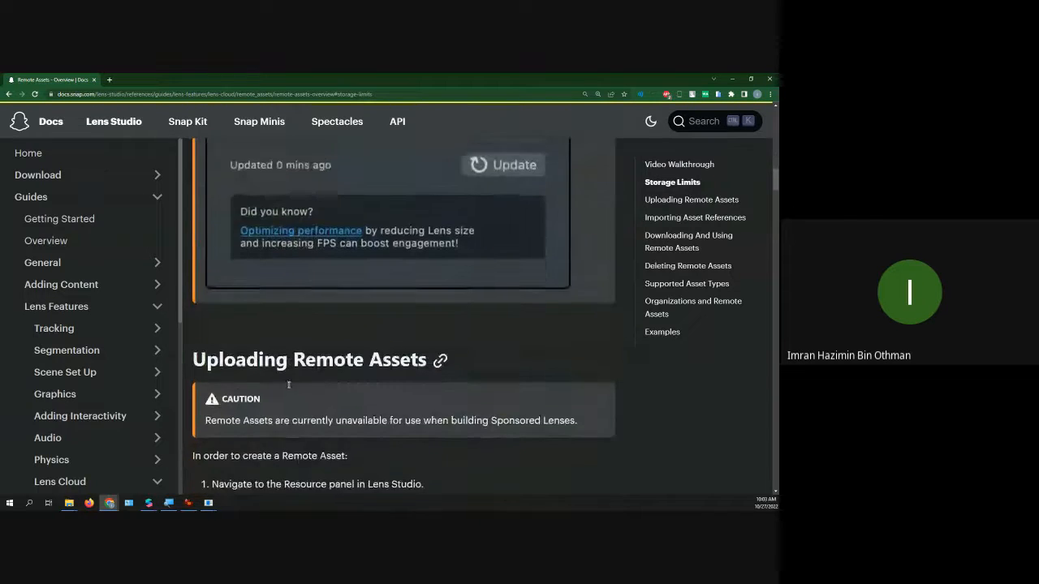
pyautogui.scroll(-2, 288, 388)
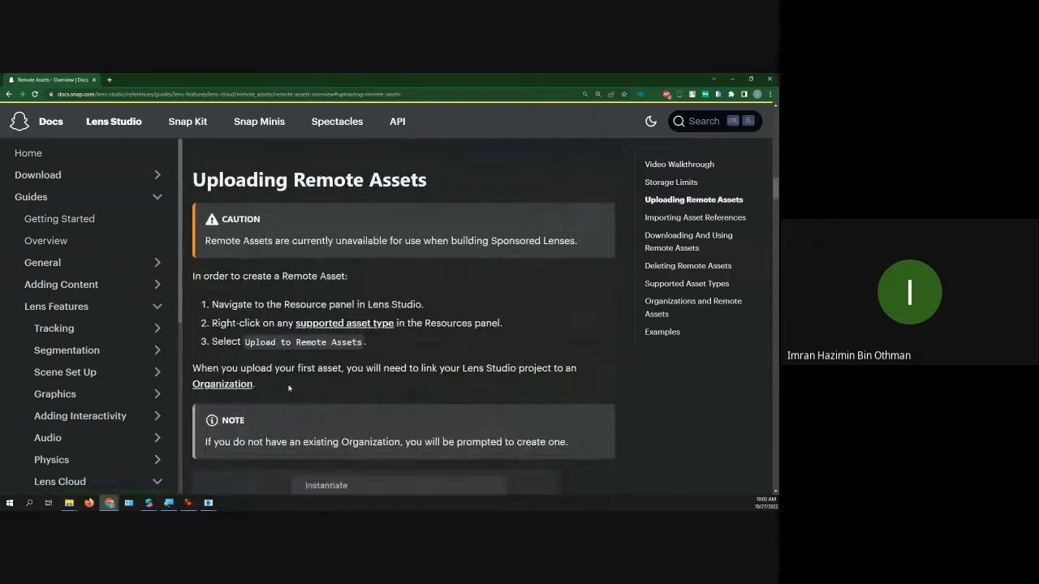
# Follow the supported asset type link and examine the directly uploadable asset types and the Unsupported Assets list
pyautogui.click(318, 325)
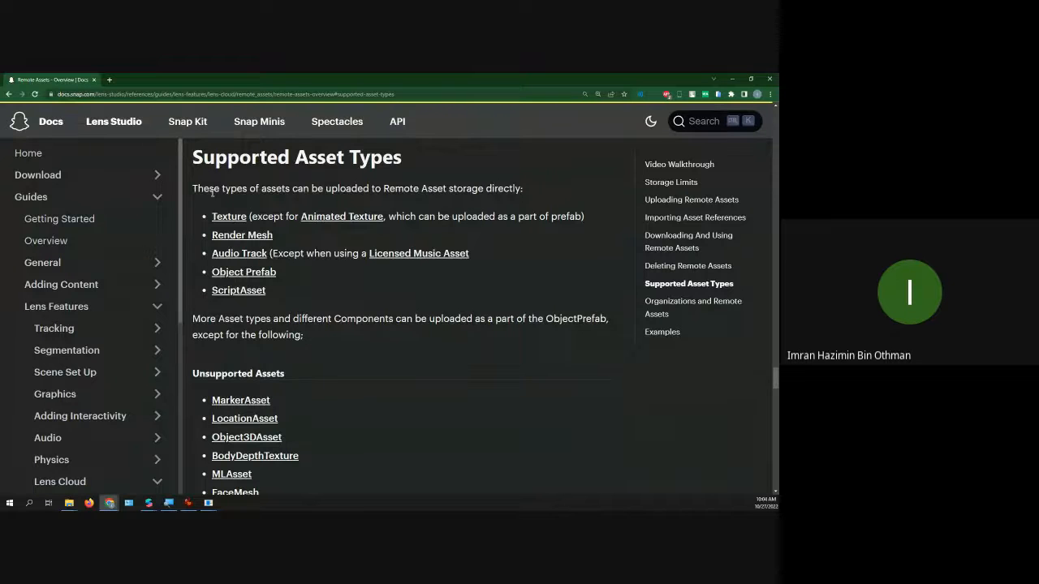
pyautogui.moveTo(193, 187); pyautogui.dragTo(289, 289)
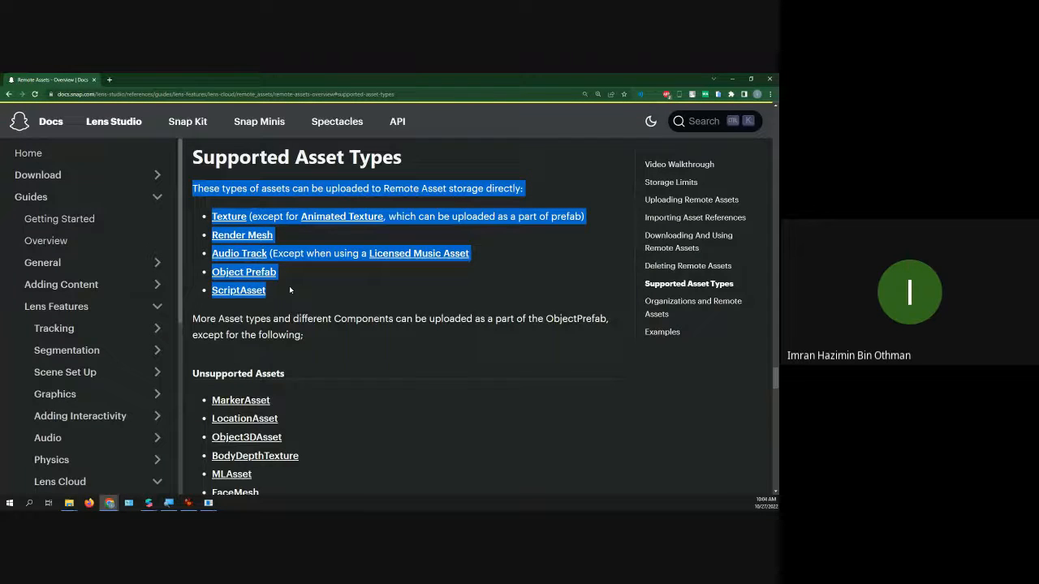
pyautogui.scroll(-1, 289, 285)
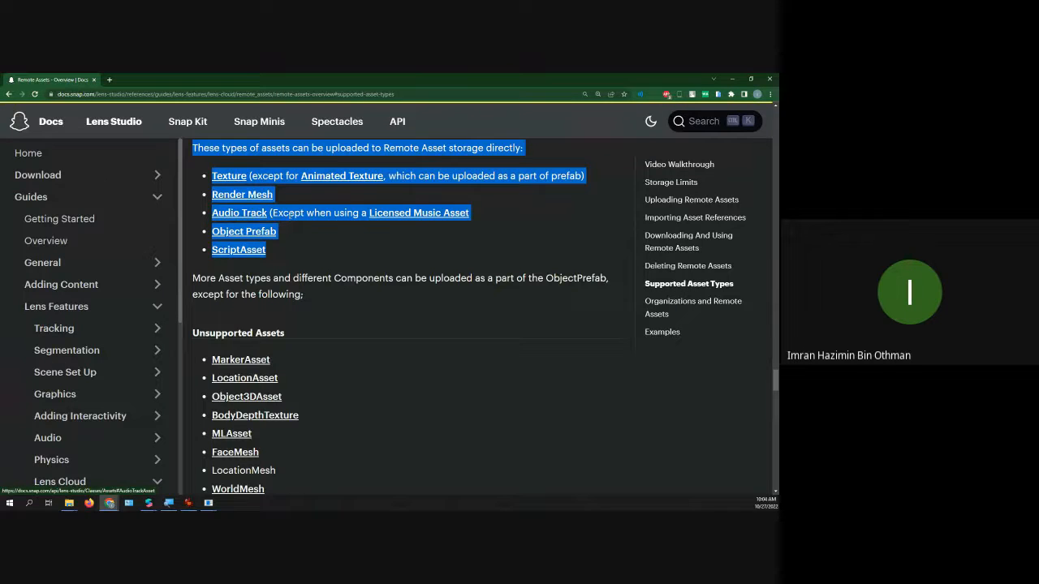
pyautogui.click(333, 214)
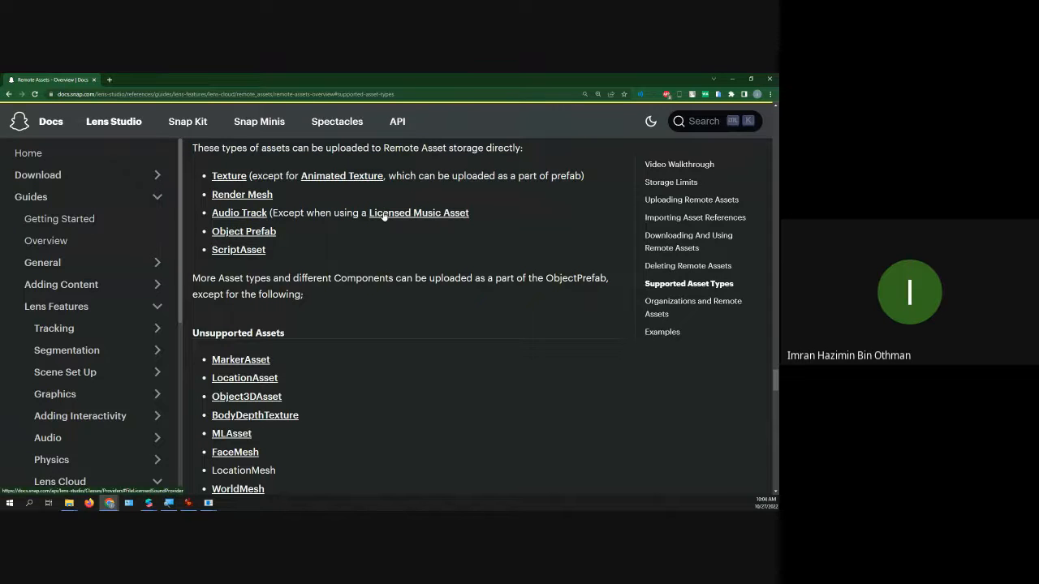
pyautogui.scroll(1, 382, 216)
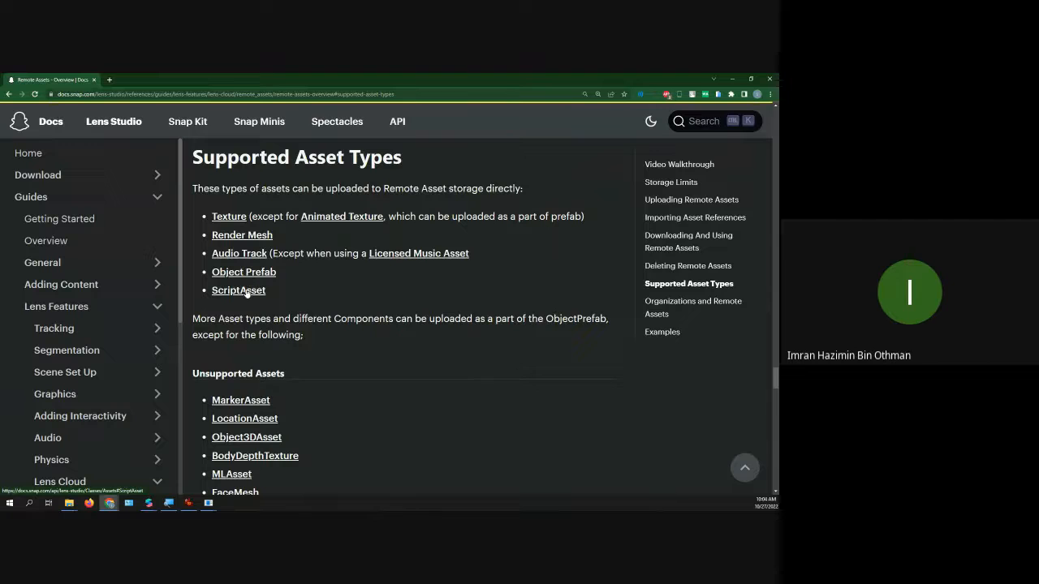
pyautogui.scroll(-1, 259, 299)
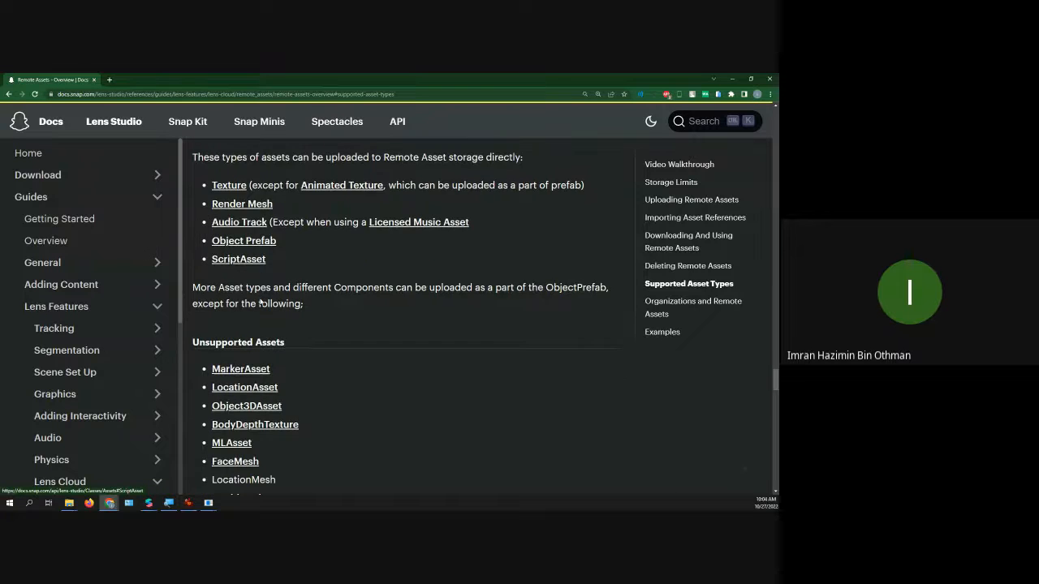
pyautogui.scroll(-3, 220, 207)
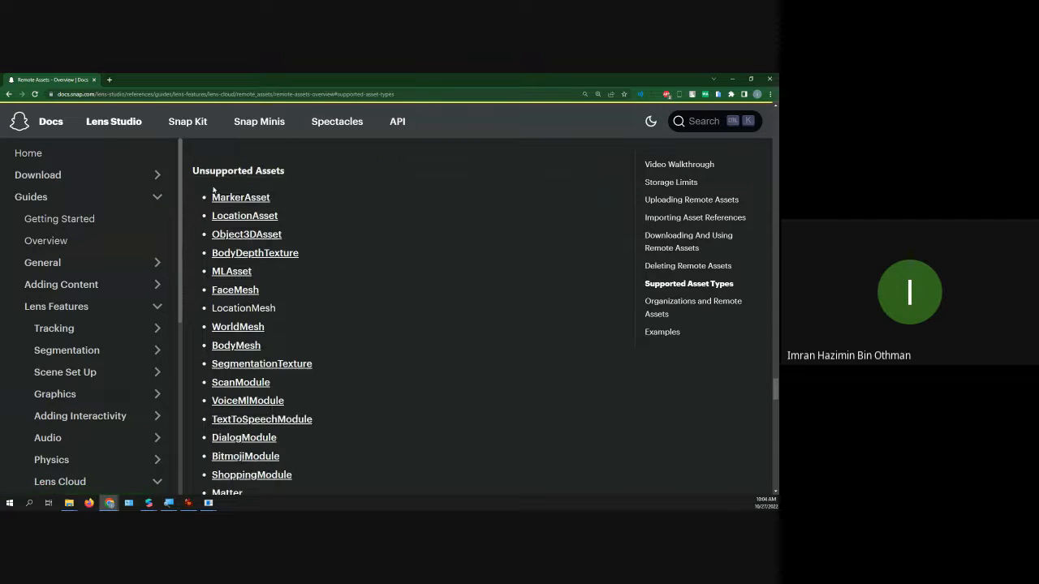
pyautogui.moveTo(212, 196); pyautogui.dragTo(308, 482)
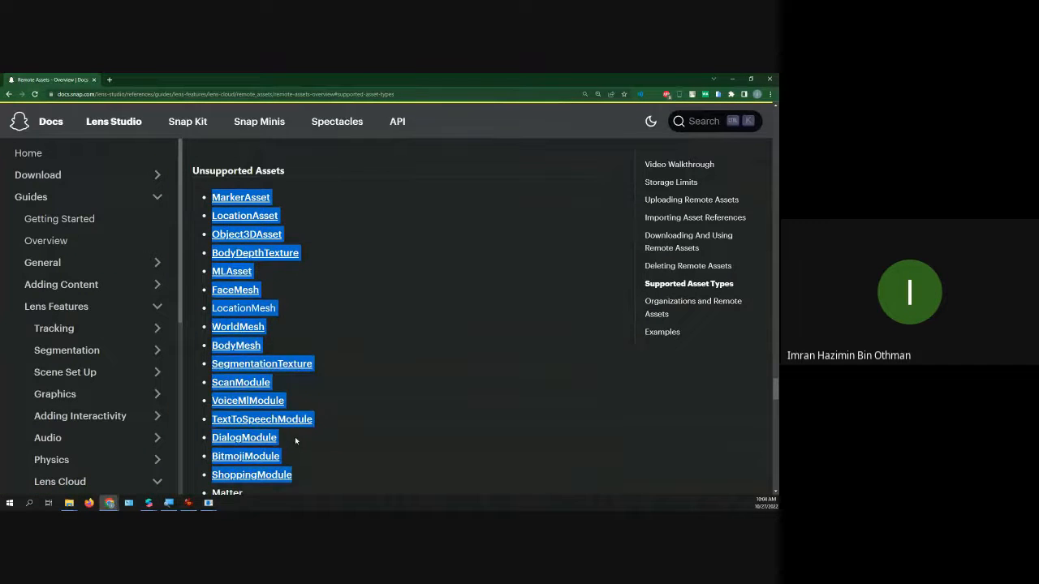
# Go back through the guide to review the Deleting Remote Assets section and the Importing Asset References instructions
pyautogui.scroll(5, 295, 436)
pyautogui.scroll(5, 315, 288)
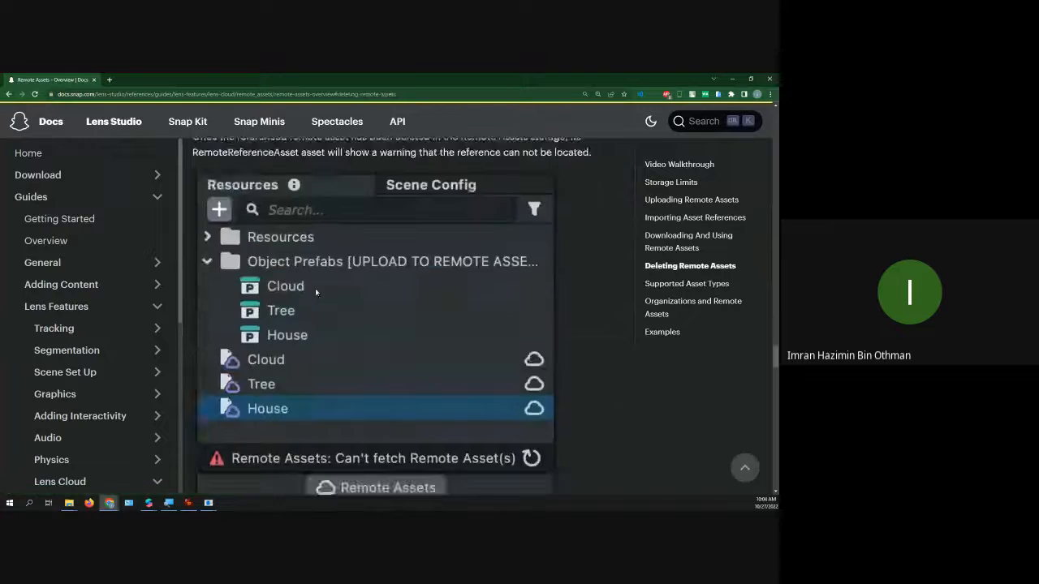
pyautogui.scroll(-2, 322, 290)
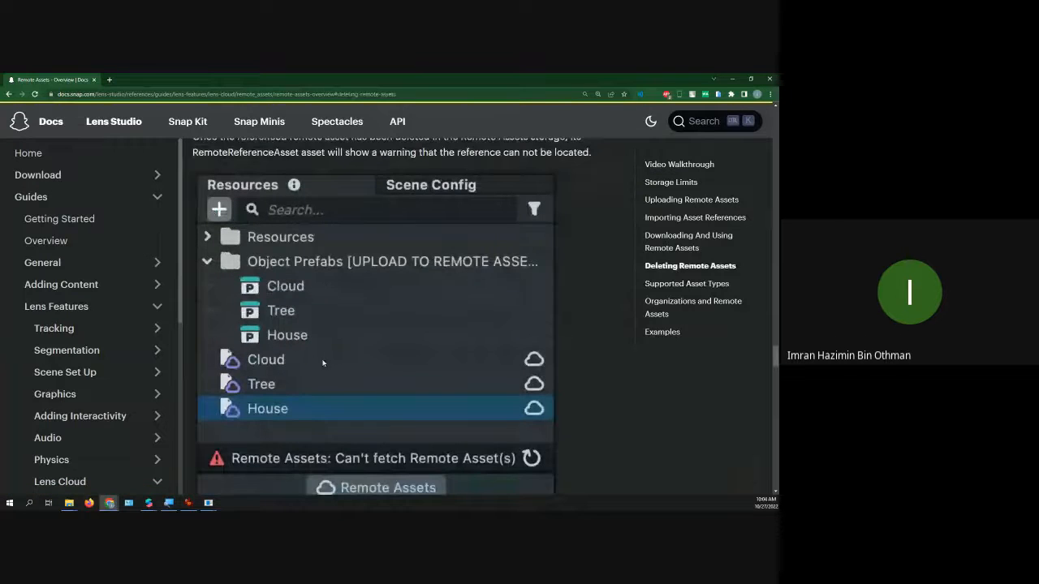
pyautogui.scroll(1, 381, 412)
pyautogui.scroll(10, 375, 391)
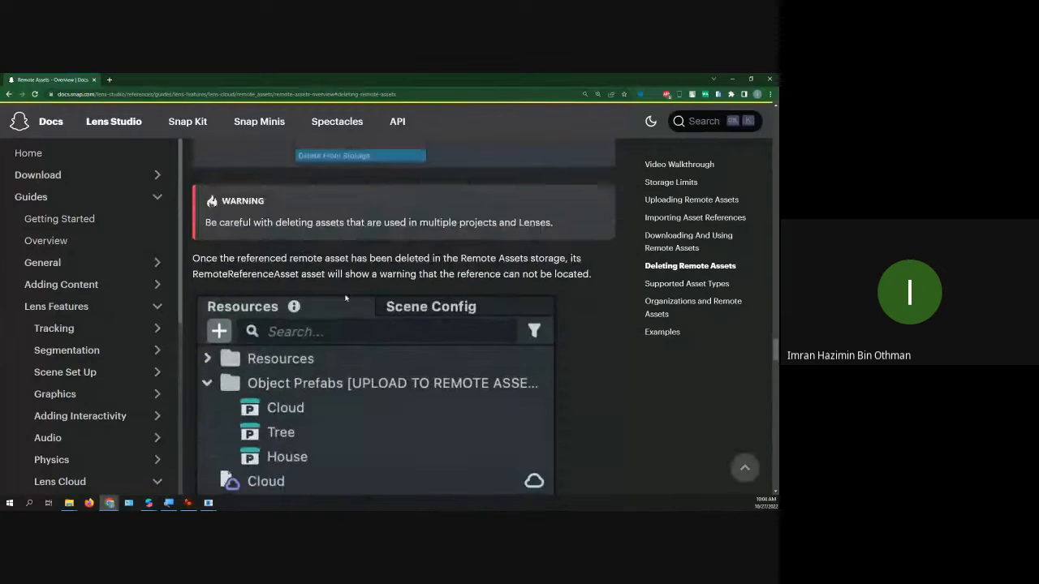
pyautogui.scroll(10, 347, 284)
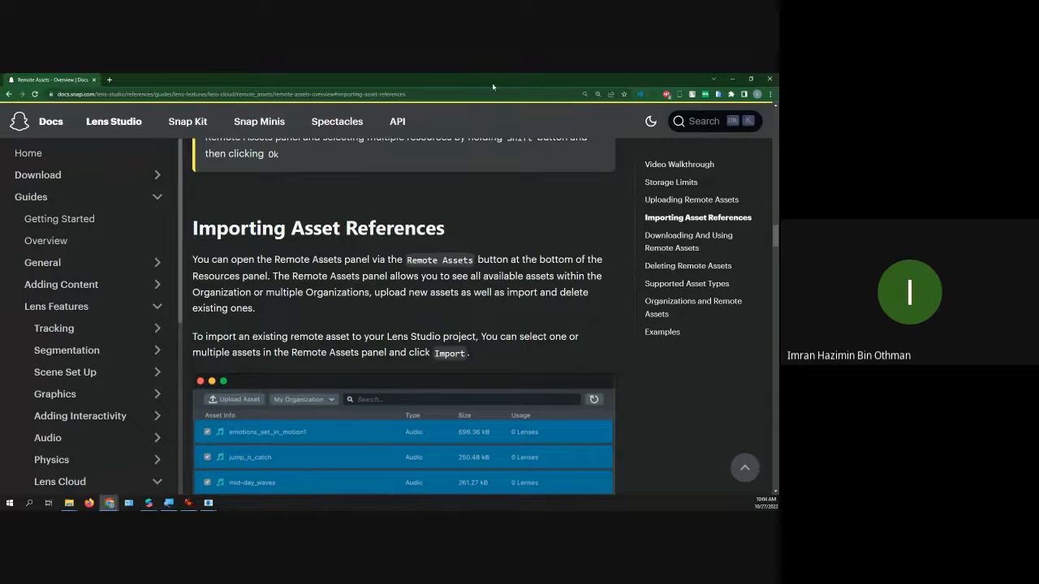
# Minimize the Remote Assets guide, switch to the Asset Library in Lens Studio, and close the library window
pyautogui.click(733, 79)
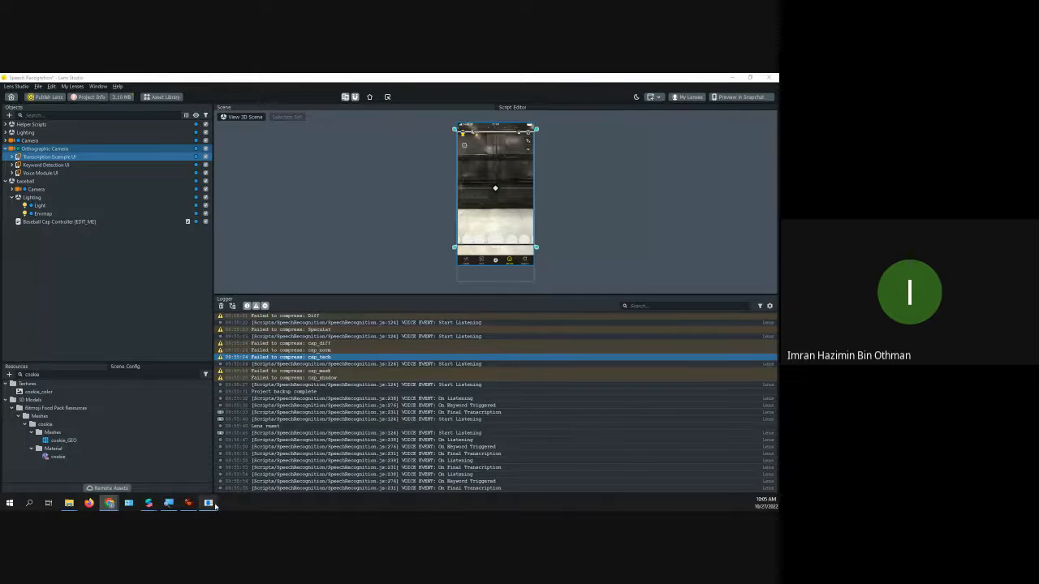
pyautogui.moveTo(207, 504)
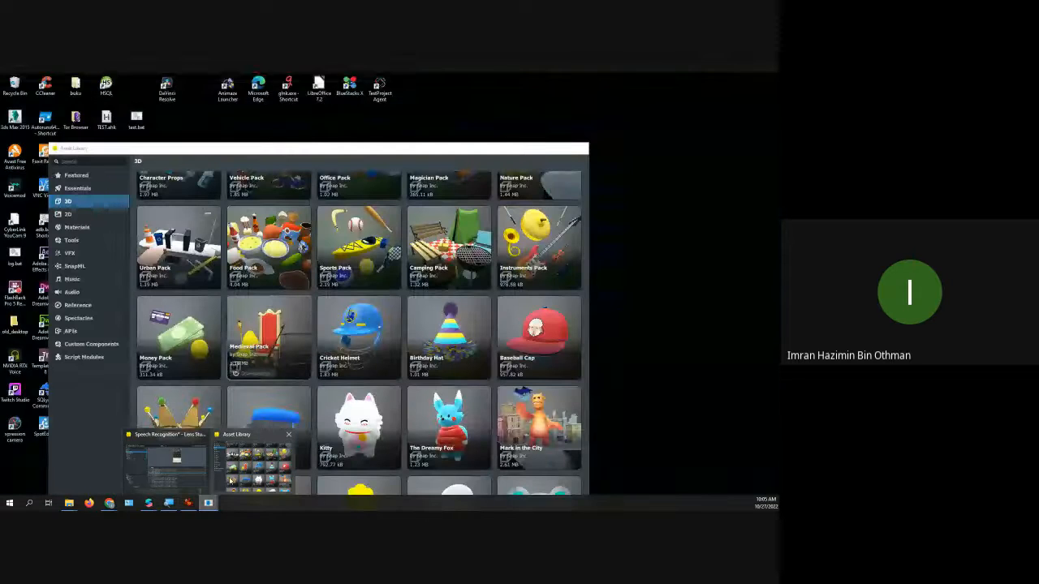
pyautogui.click(230, 481)
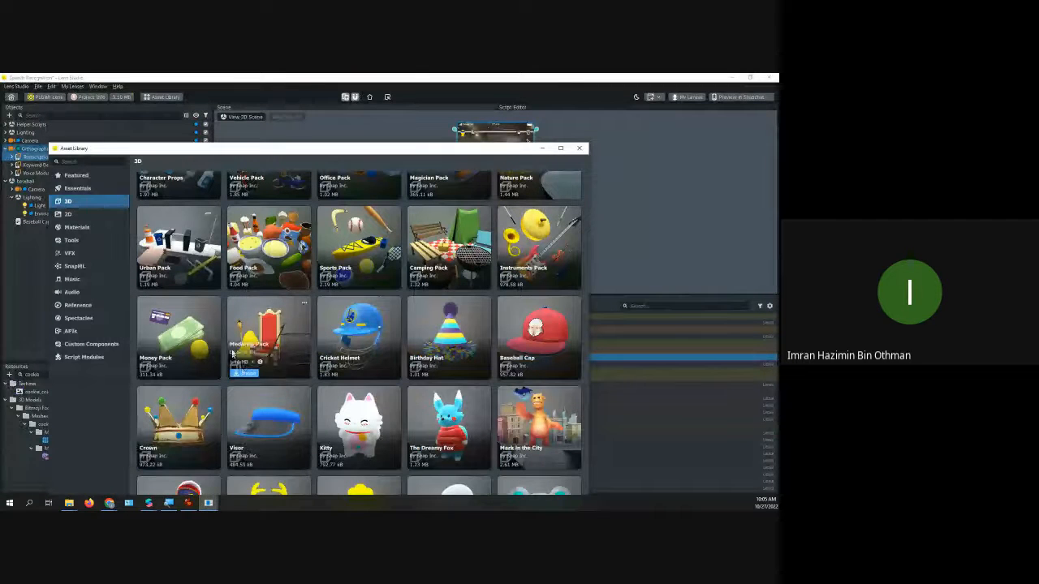
pyautogui.moveTo(232, 148); pyautogui.dragTo(206, 115)
pyautogui.click(555, 116)
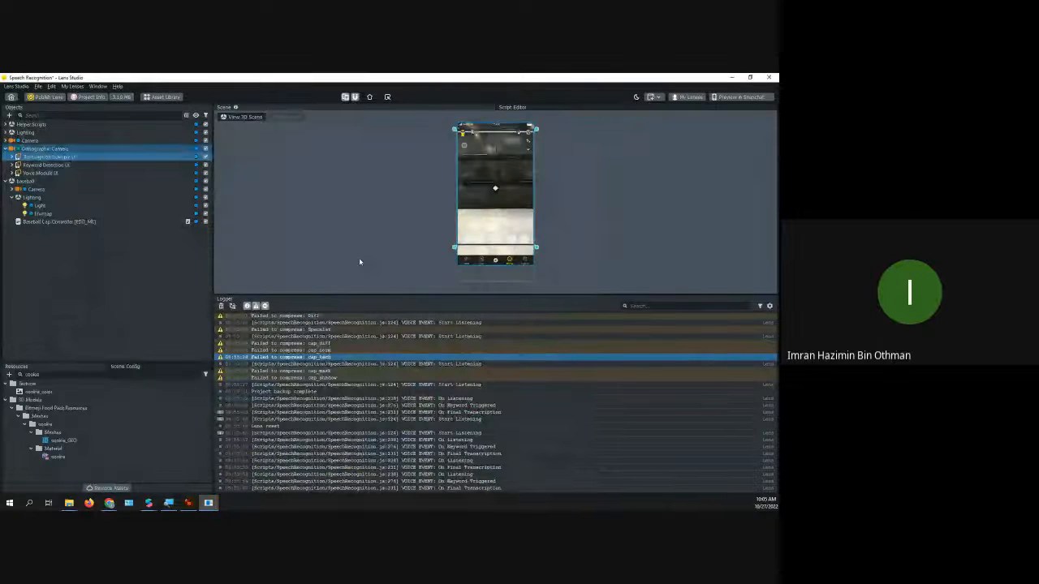
pyautogui.click(38, 86)
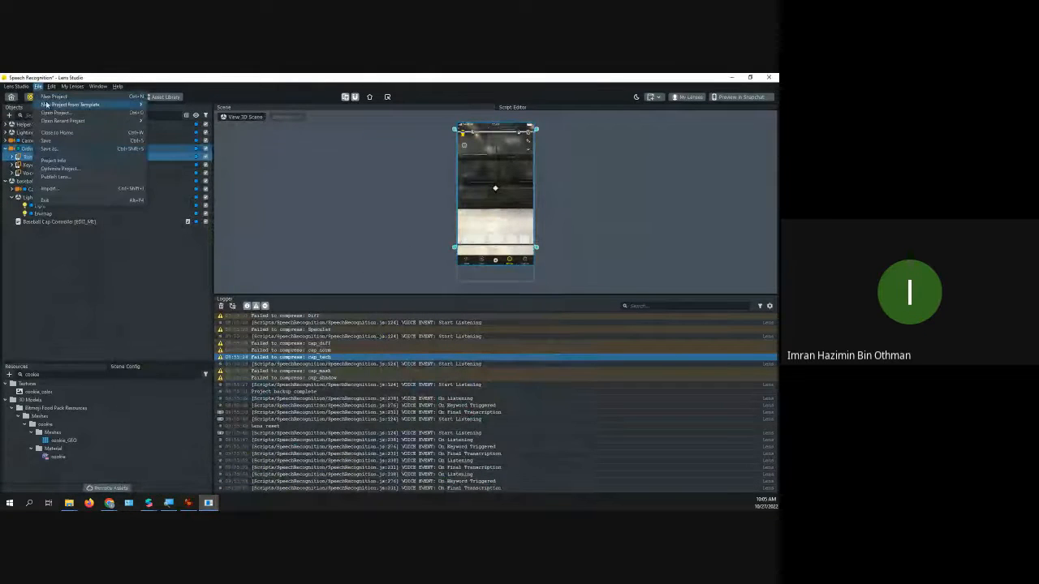
pyautogui.click(60, 133)
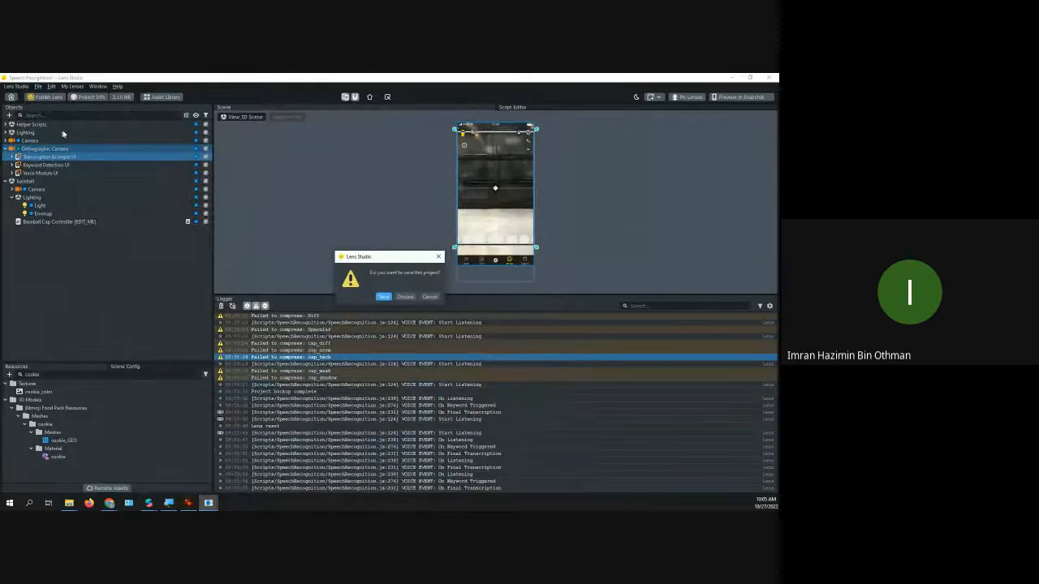
pyautogui.click(384, 297)
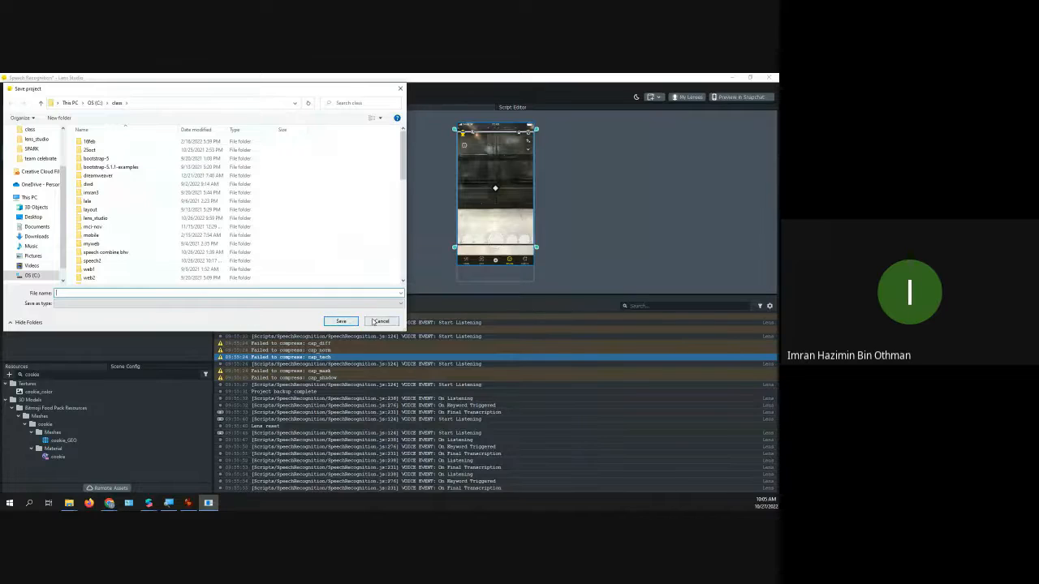
pyautogui.click(365, 323)
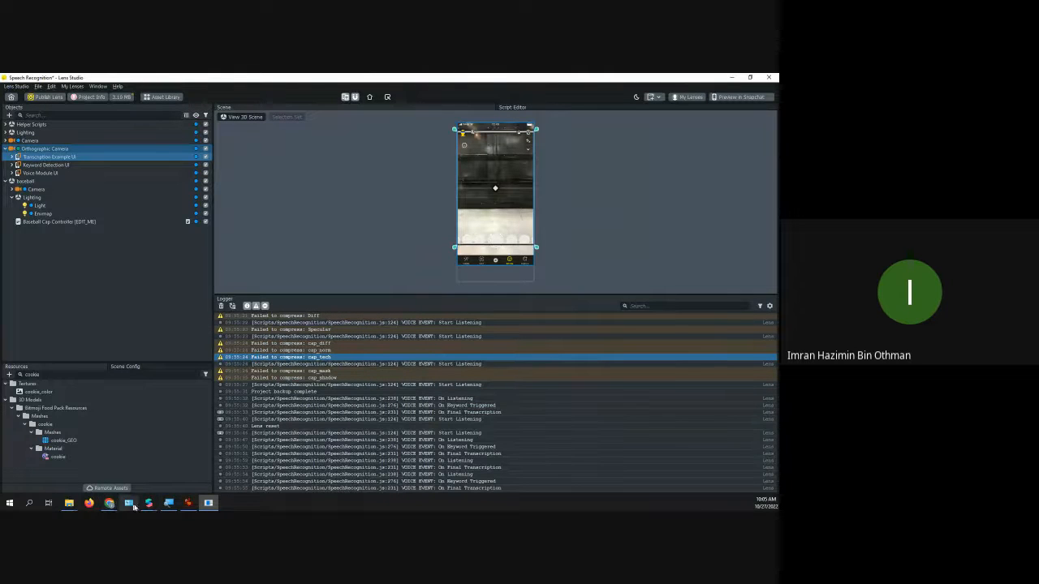
# Look at the PassTheObject project in Meta Spark Studio and return to the Speech Recognition project in Lens Studio
pyautogui.click(113, 504)
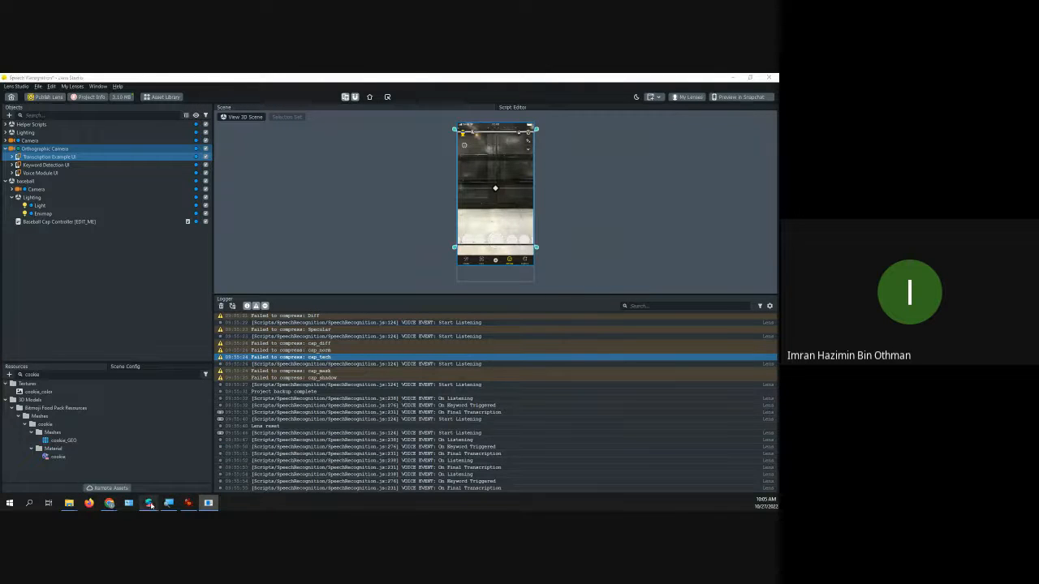
pyautogui.moveTo(148, 504)
pyautogui.click(126, 459)
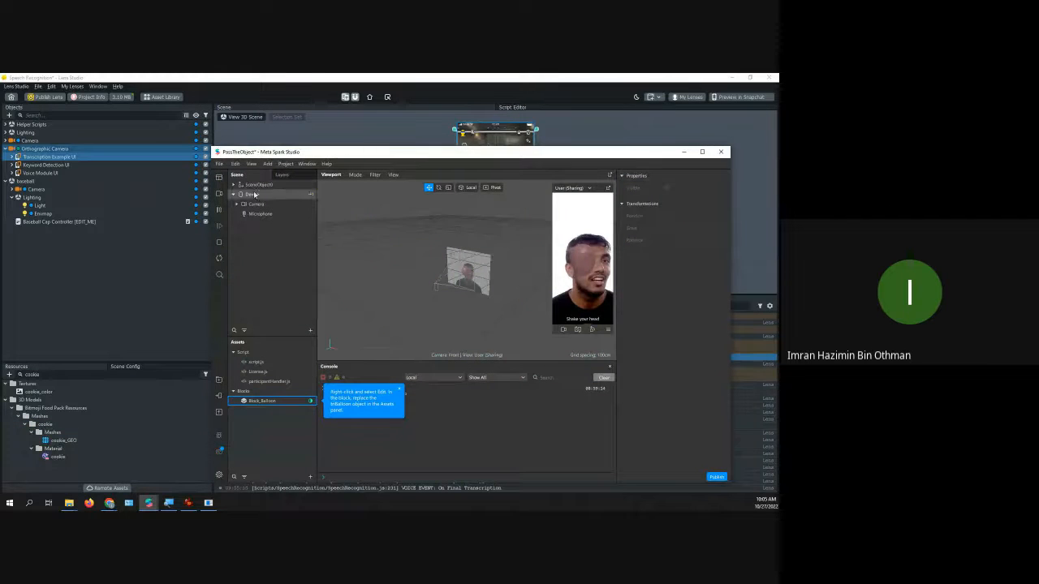
pyautogui.click(68, 159)
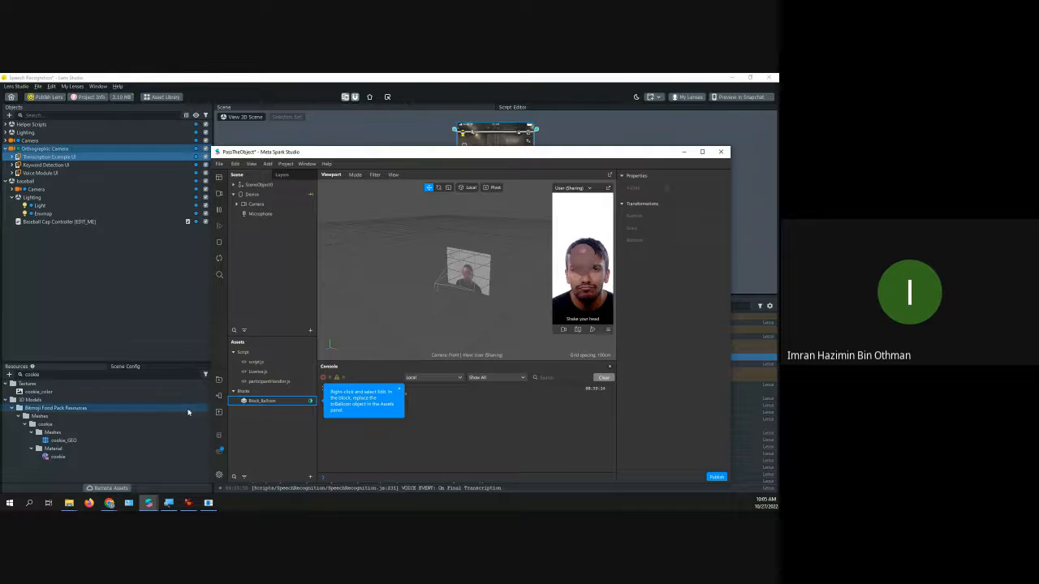
pyautogui.click(183, 469)
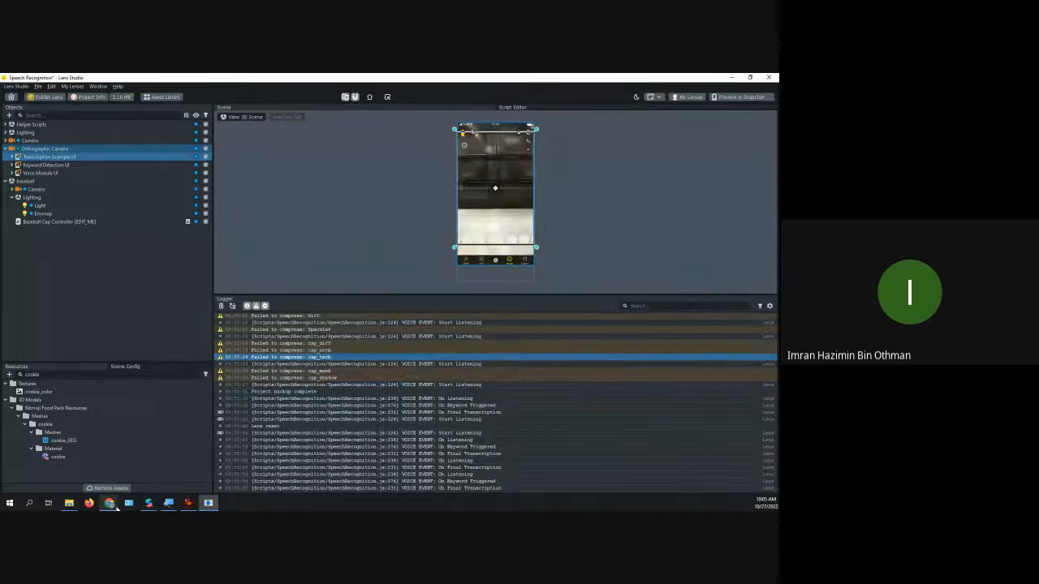
pyautogui.moveTo(110, 505)
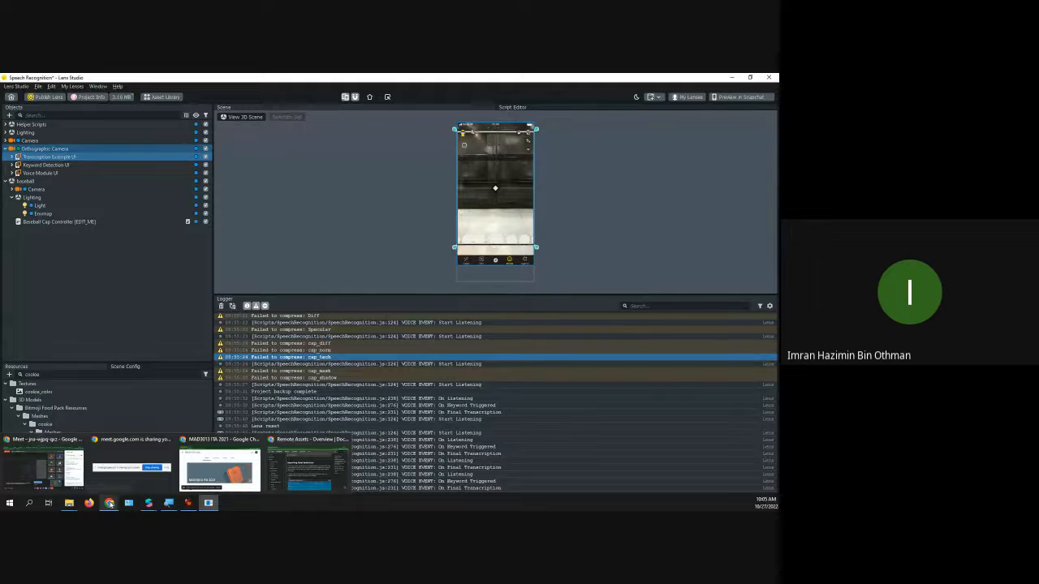
pyautogui.click(110, 503)
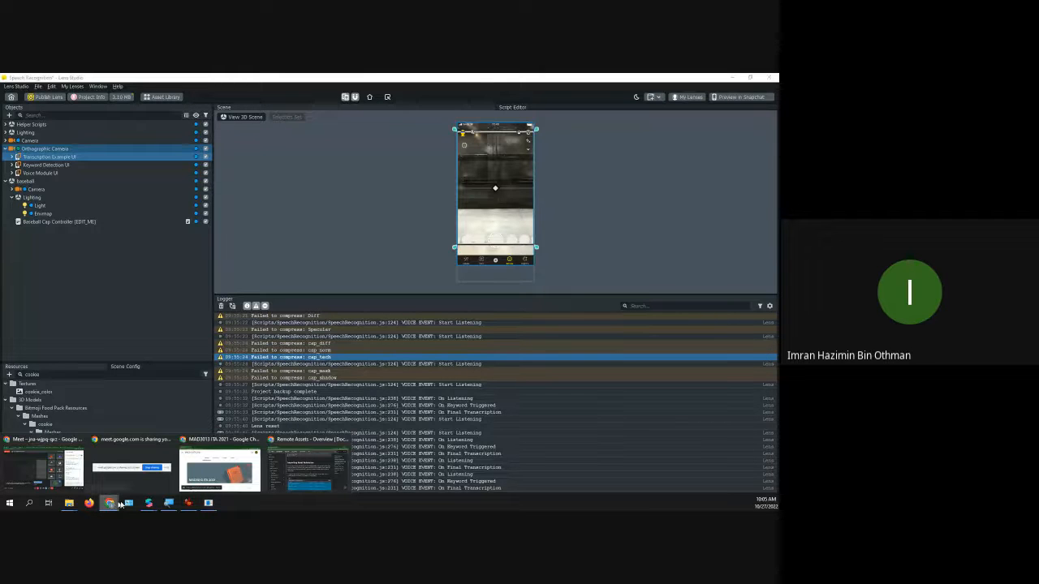
pyautogui.click(209, 503)
pyautogui.click(212, 503)
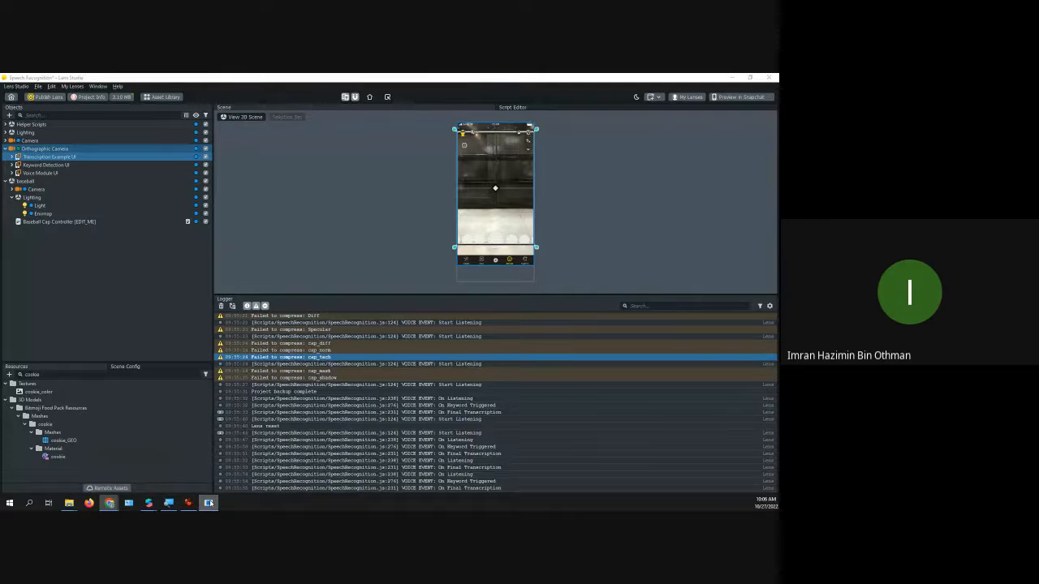
pyautogui.rightClick(209, 504)
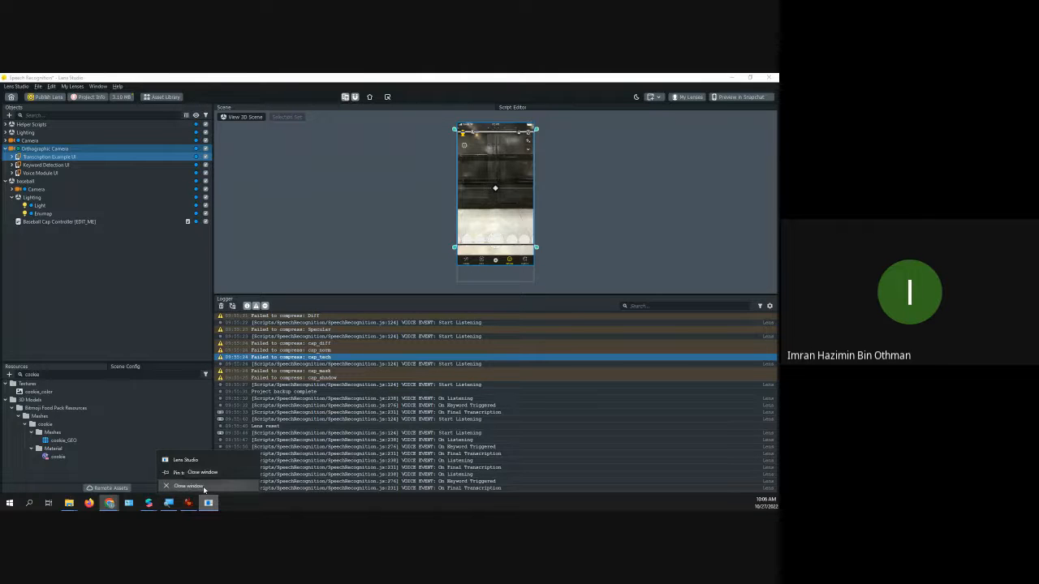
pyautogui.click(188, 486)
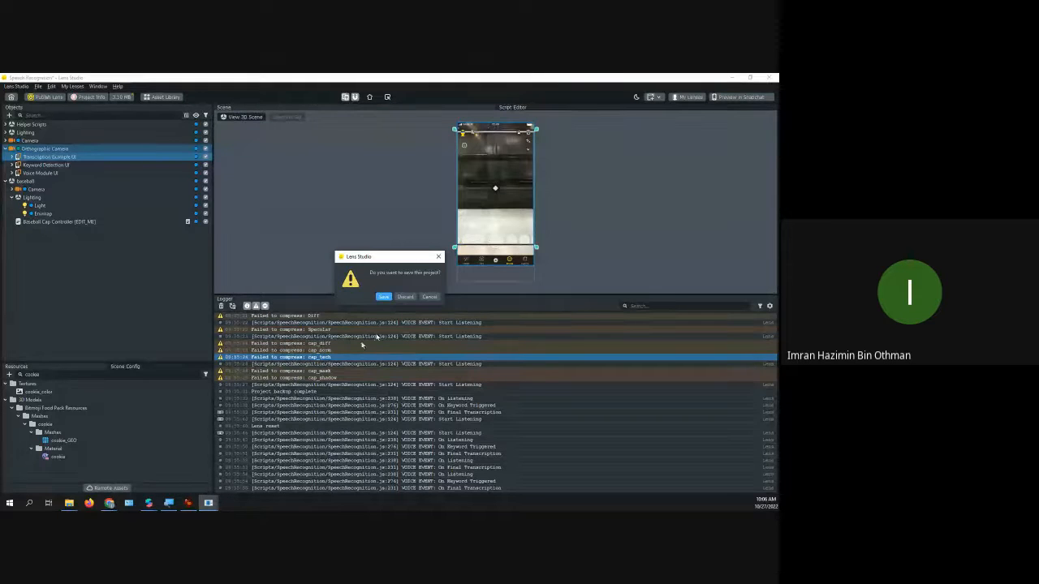
pyautogui.click(383, 296)
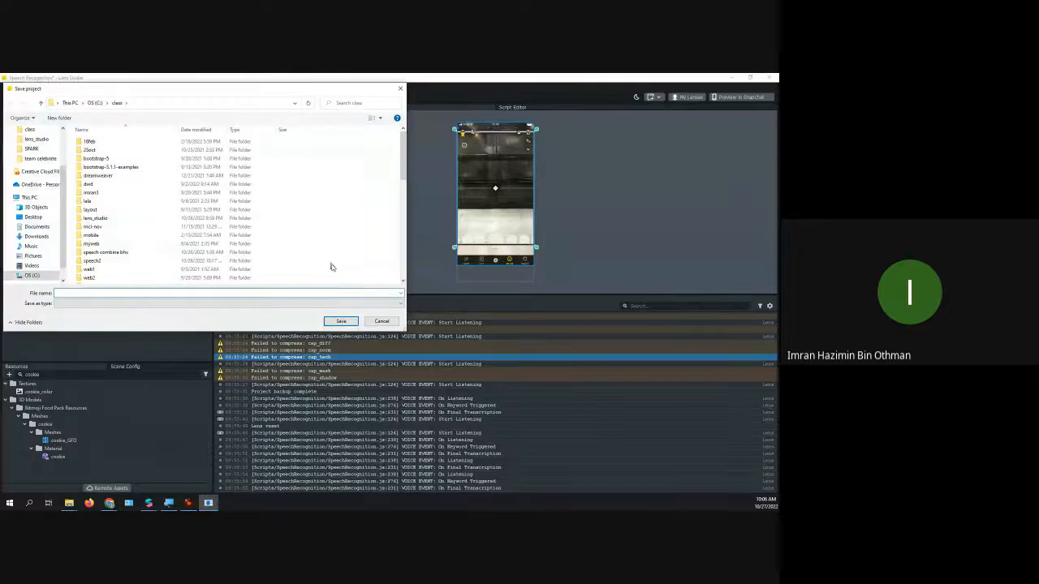
pyautogui.click(374, 322)
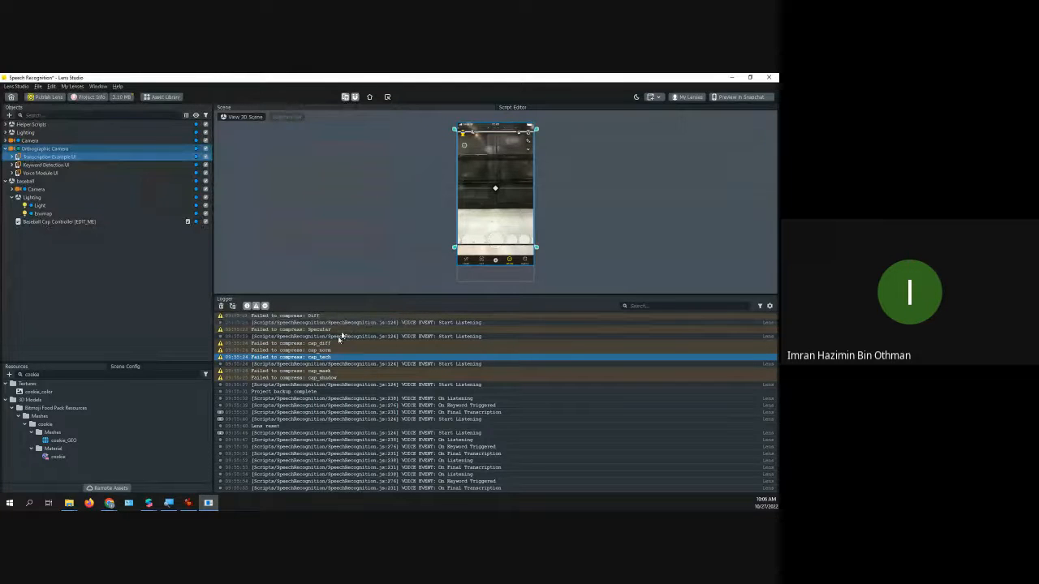
# Switch to the Google Meet call and send "1006-1020 break" in the in-call messages
pyautogui.moveTo(108, 504)
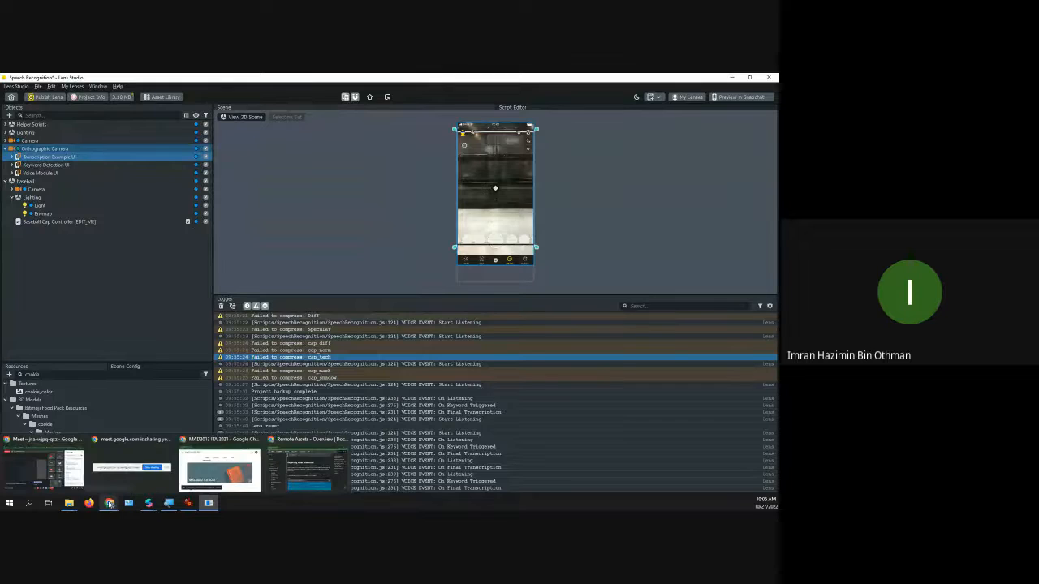
pyautogui.click(45, 467)
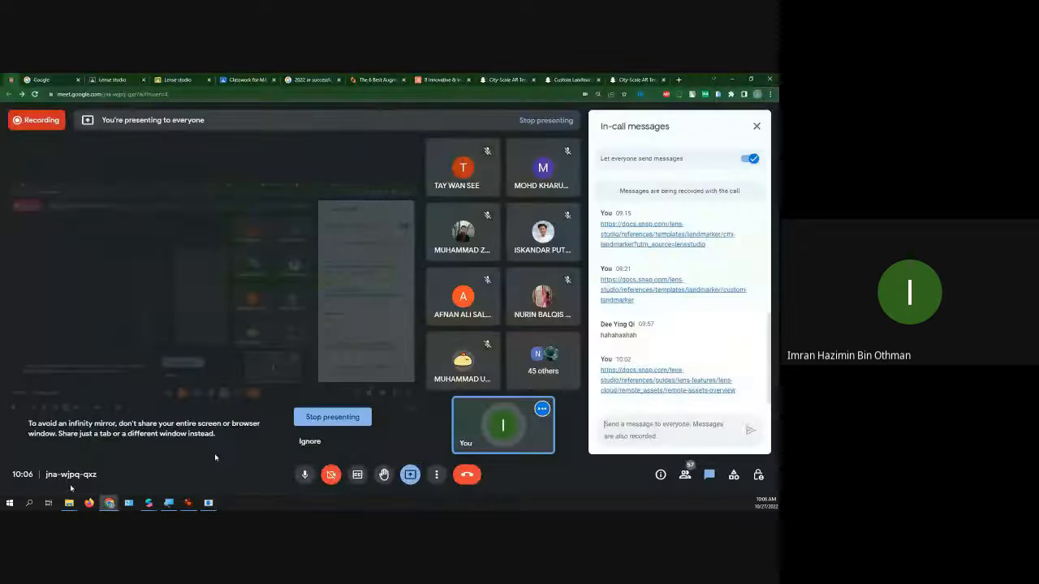
pyautogui.click(657, 430)
pyautogui.write('10')
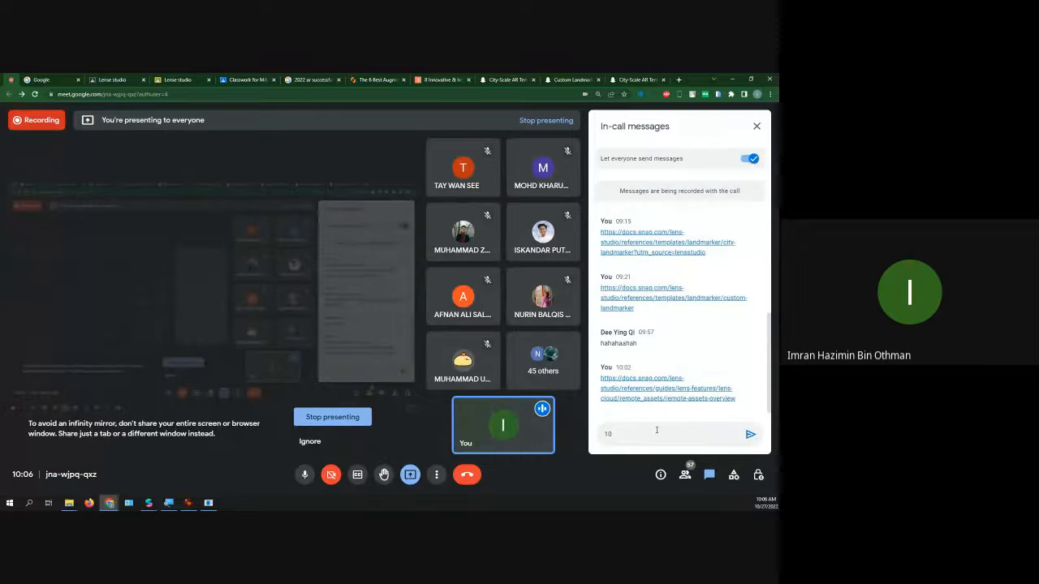
pyautogui.write('06-')
pyautogui.write('10')
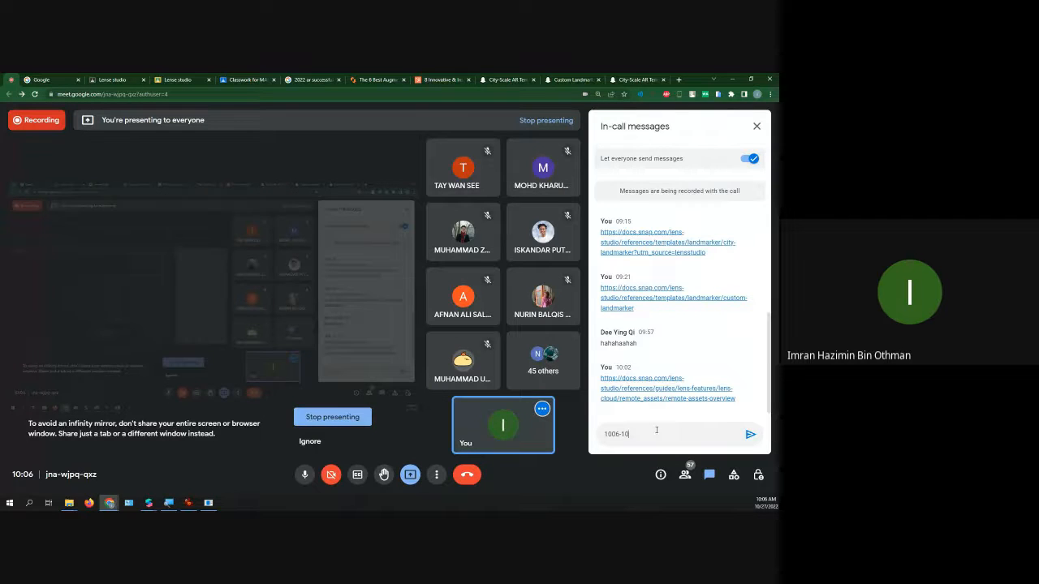
pyautogui.write('20 break')
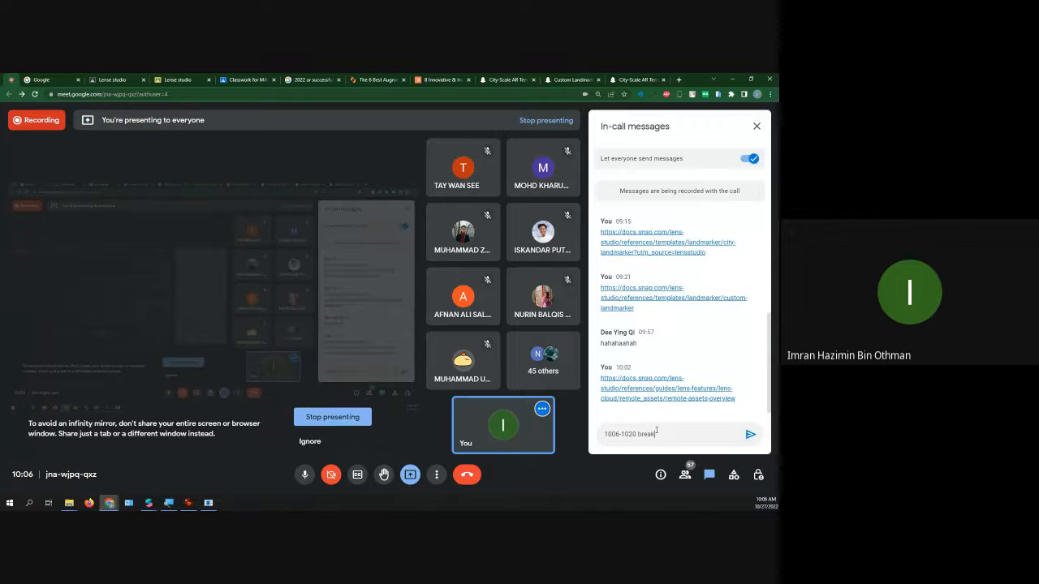
pyautogui.press('Return')
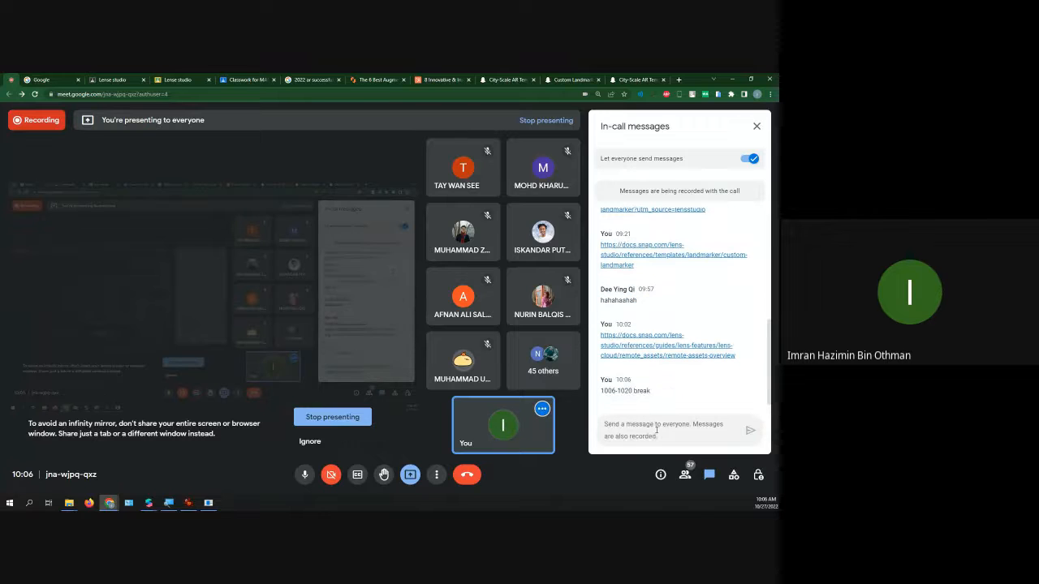
# Stop the recording of the Google Meet call
pyautogui.click(410, 474)
pyautogui.click(436, 475)
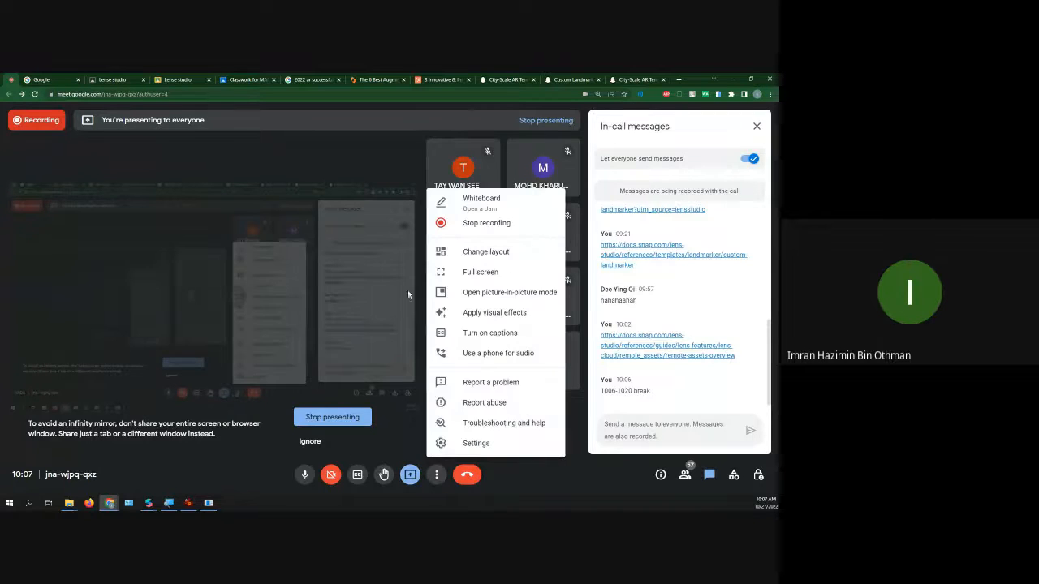
pyautogui.click(459, 223)
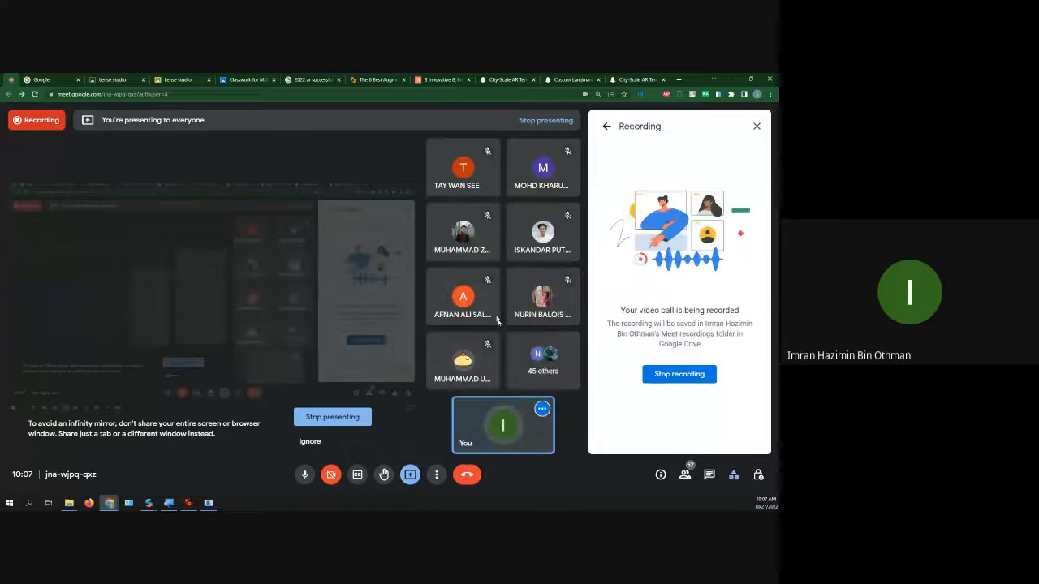
pyautogui.click(672, 375)
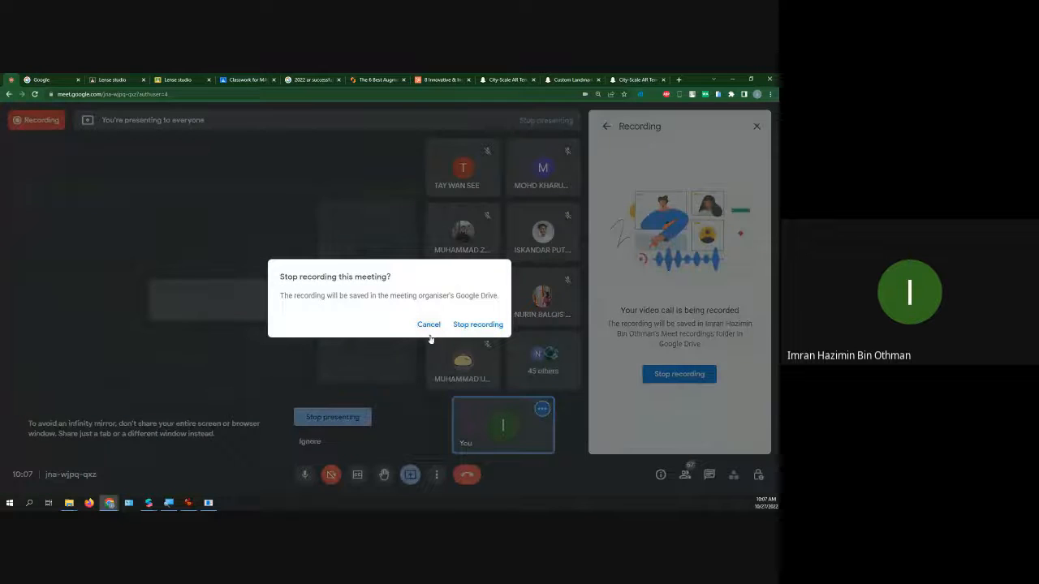